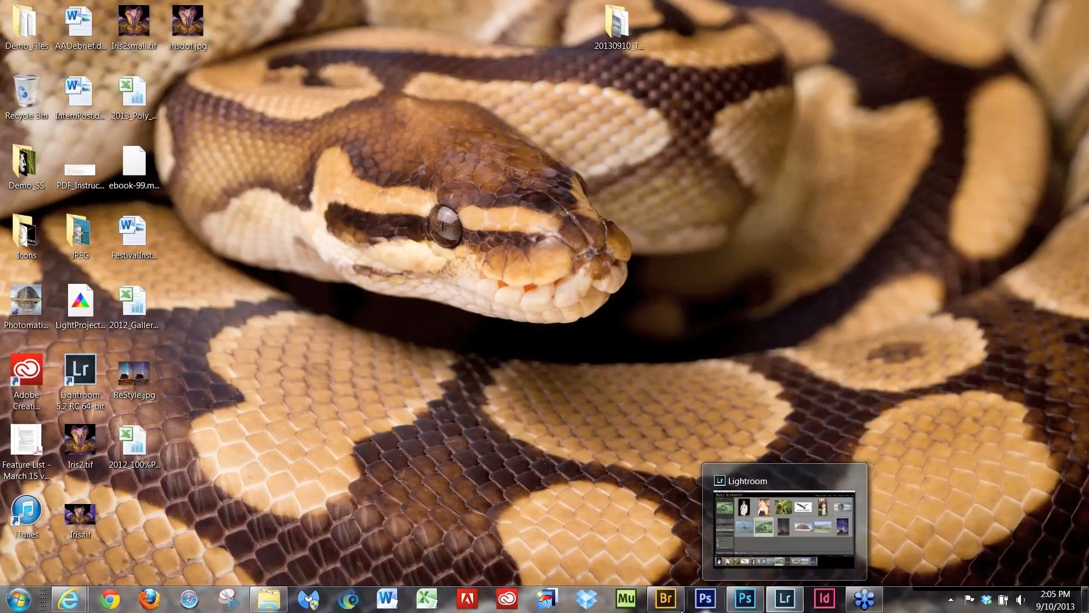
Look over the webinar photos in Bridge and Lightroom, minimize both and return to the harbor photo in Photoshop
{"action": "mouse_move", "coordinate": [668, 606]}
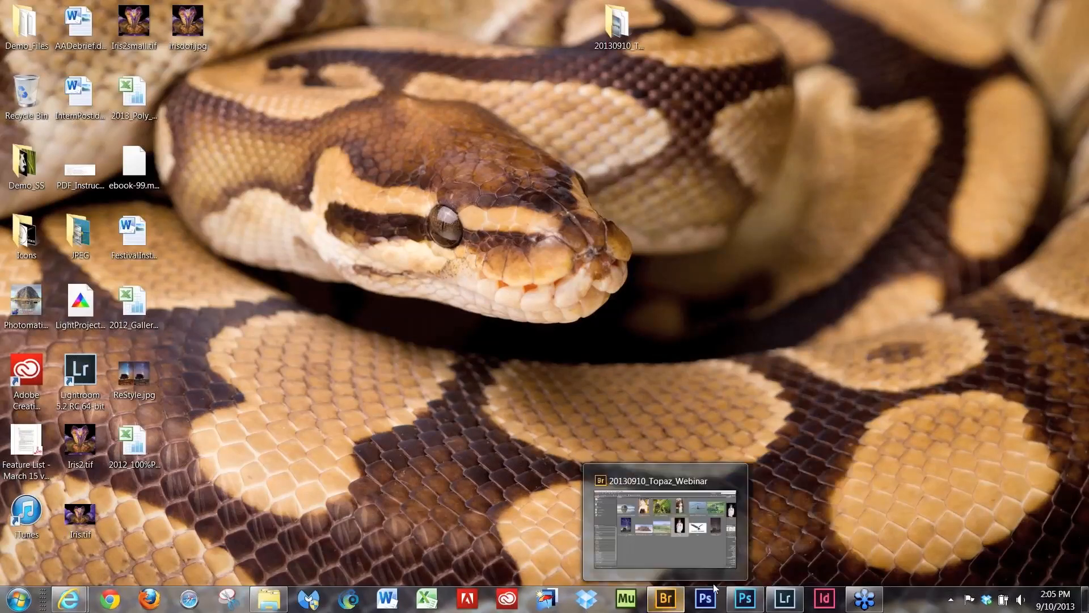
{"action": "left_click", "coordinate": [745, 599]}
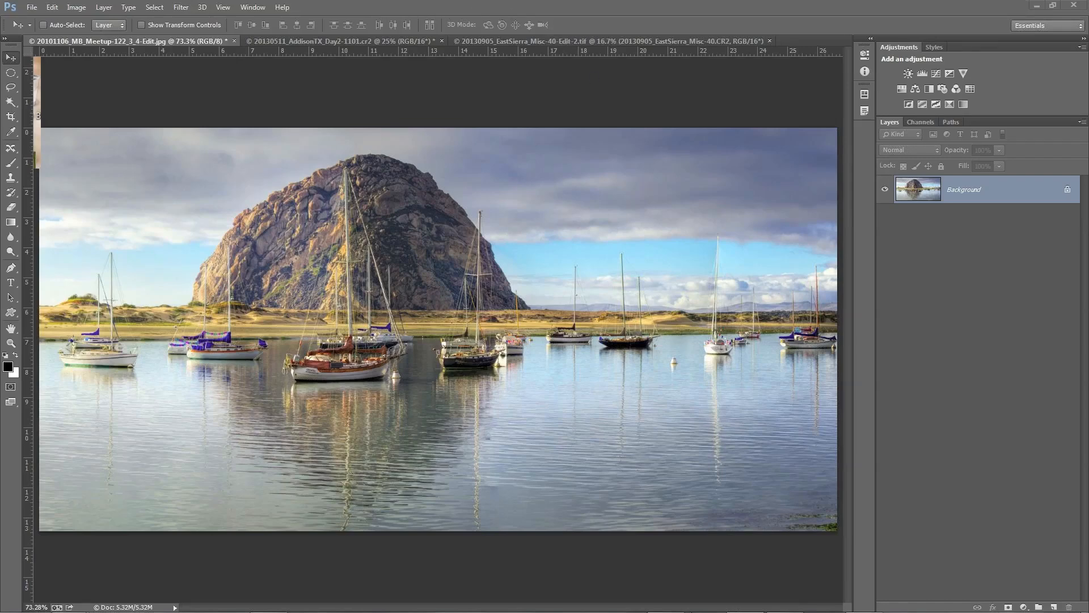
{"action": "left_click", "coordinate": [668, 602]}
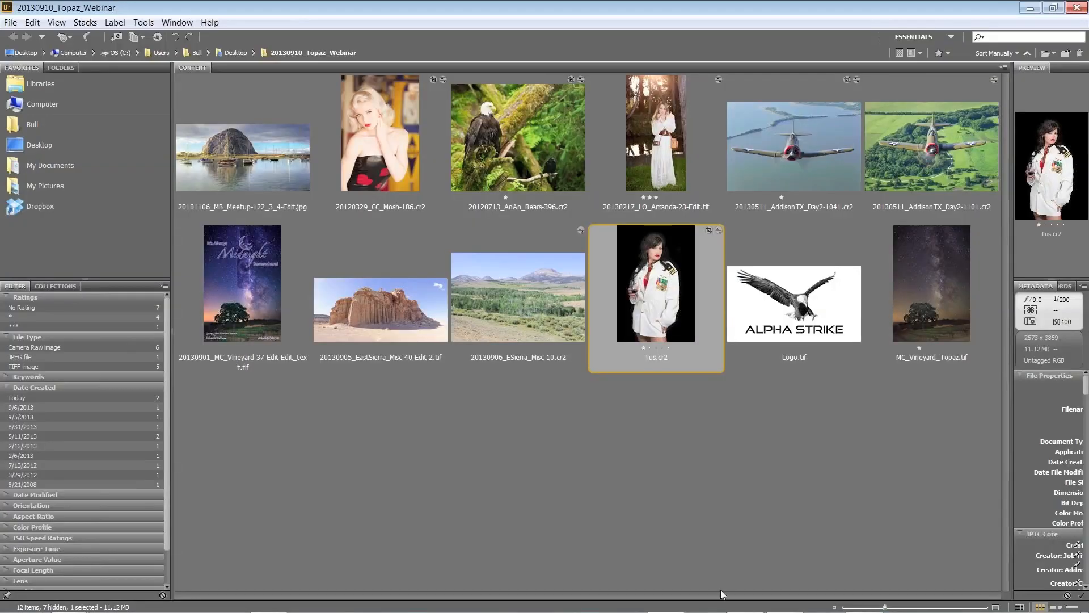
{"action": "left_click", "coordinate": [780, 592]}
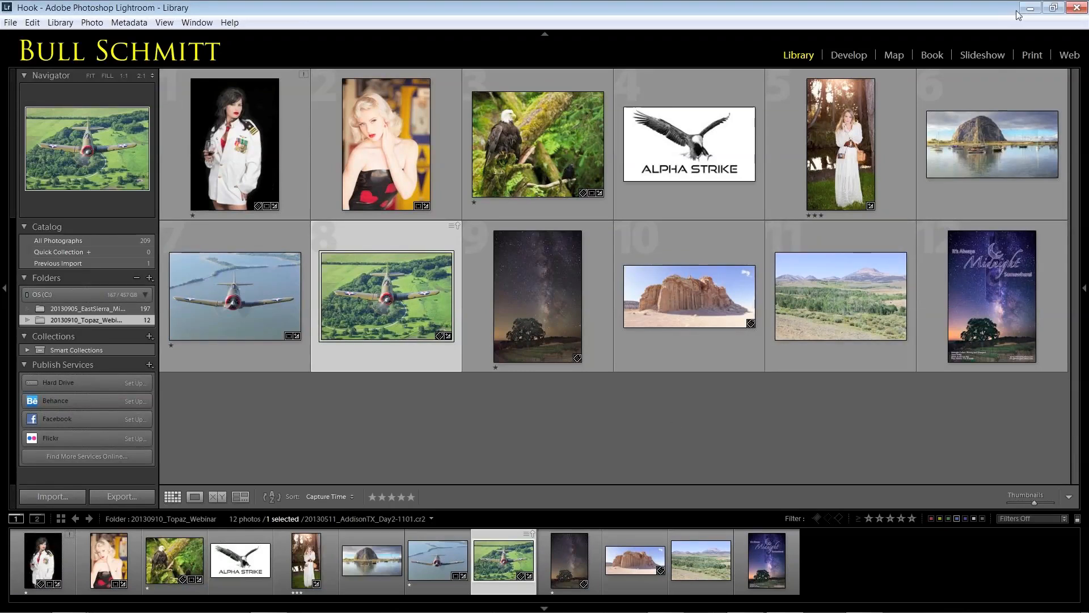
{"action": "left_click", "coordinate": [1030, 8]}
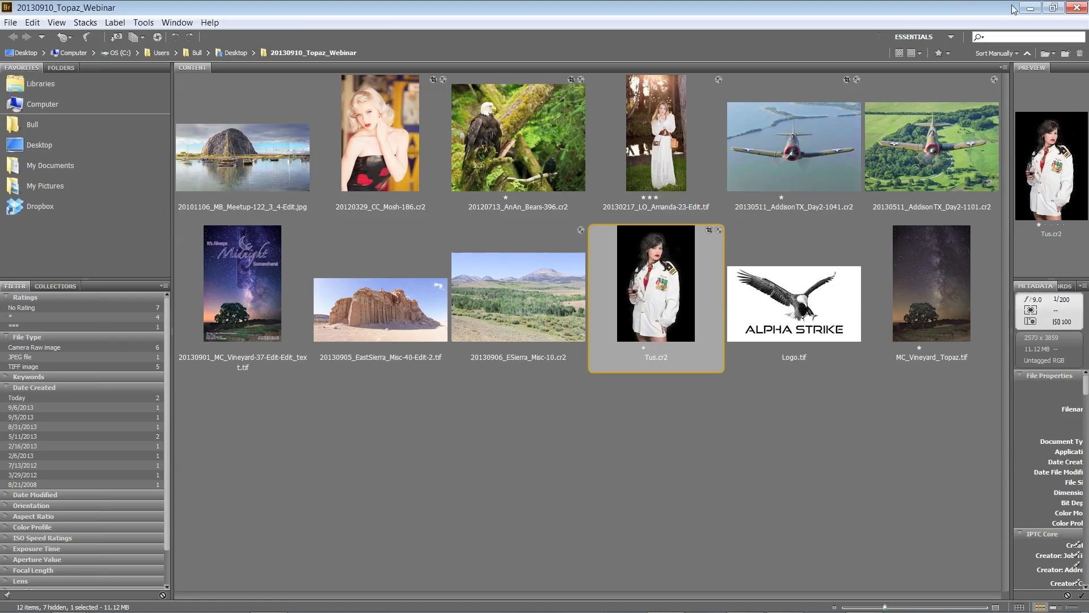
{"action": "left_click", "coordinate": [1029, 8]}
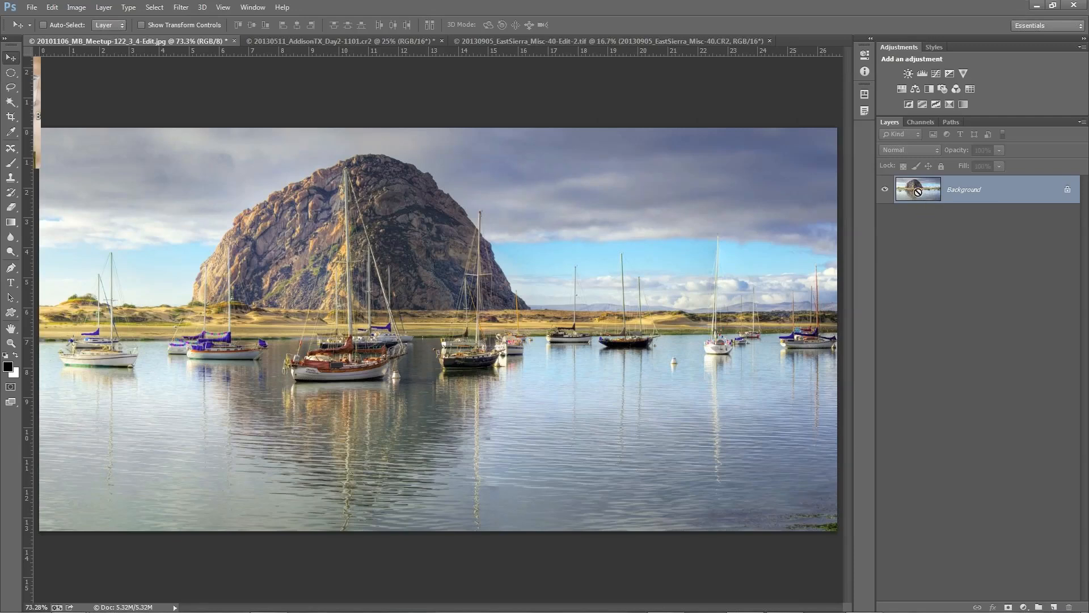
Duplicate the Background layer and open the copy in Topaz Adjust 5, keeping the current Windows color scheme permanently
{"action": "key", "text": "ctrl+j"}
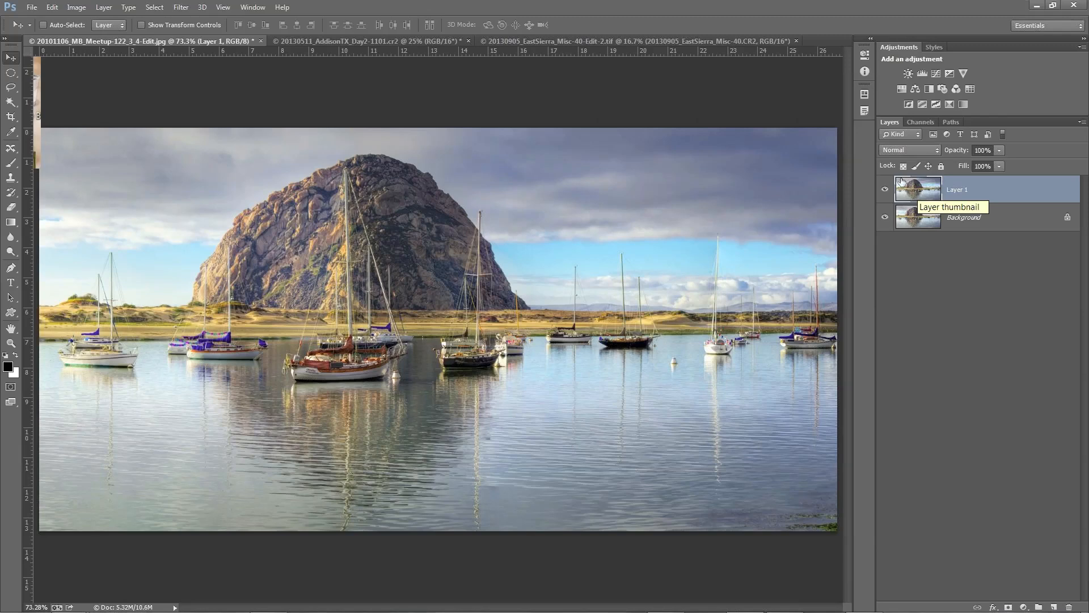
{"action": "left_click", "coordinate": [186, 7]}
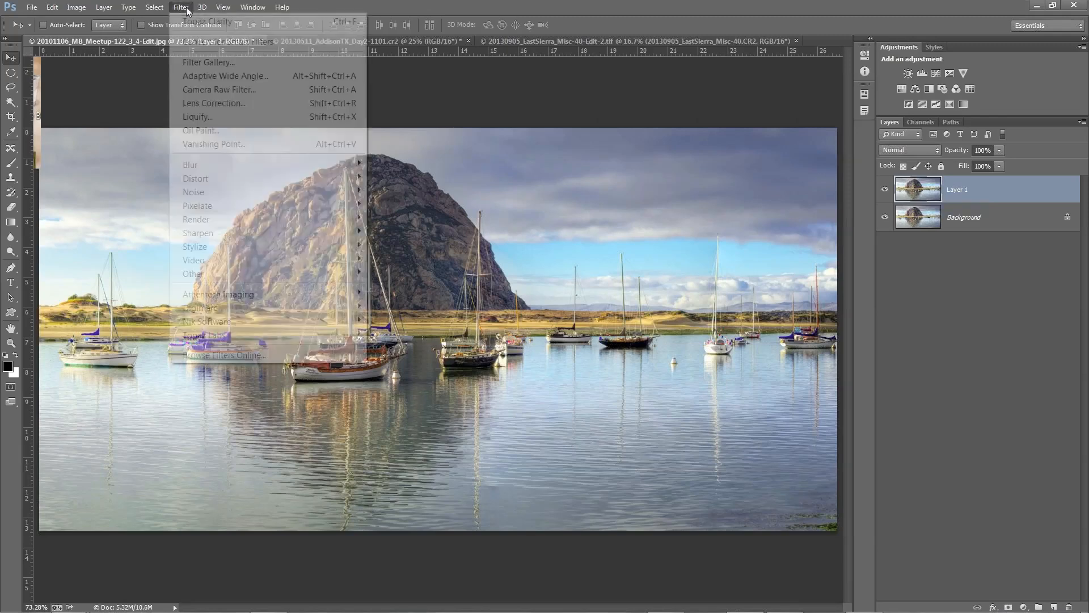
{"action": "mouse_move", "coordinate": [275, 336]}
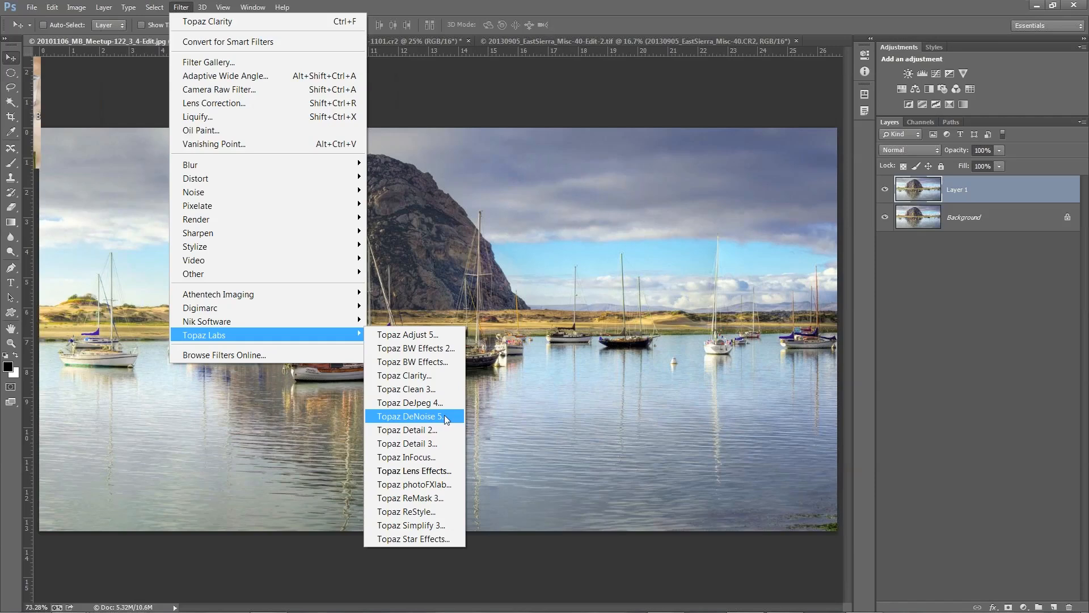
{"action": "left_click", "coordinate": [432, 335]}
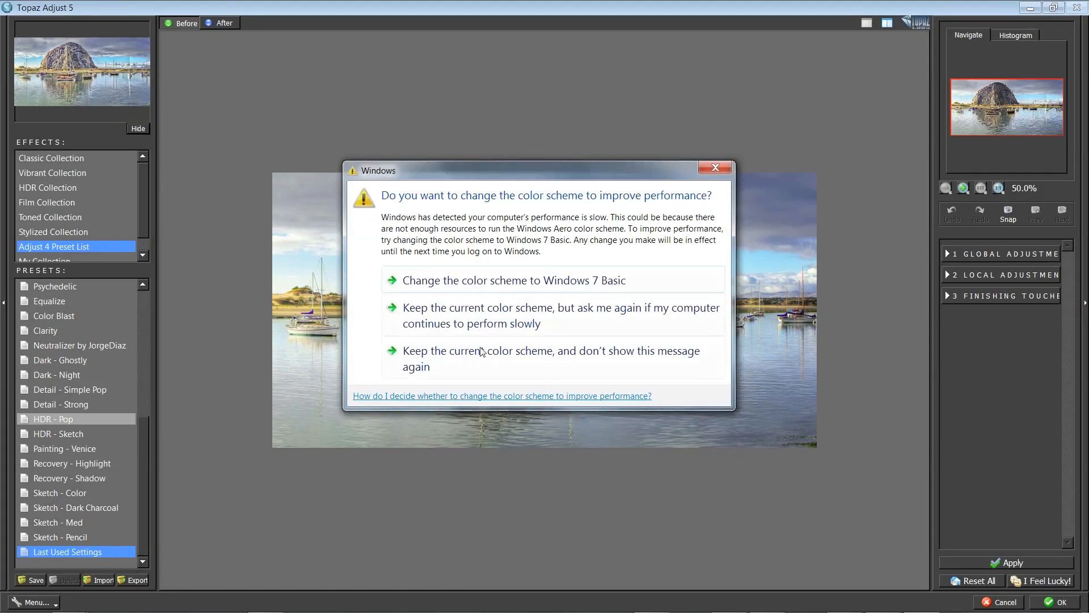
{"action": "left_click", "coordinate": [524, 361]}
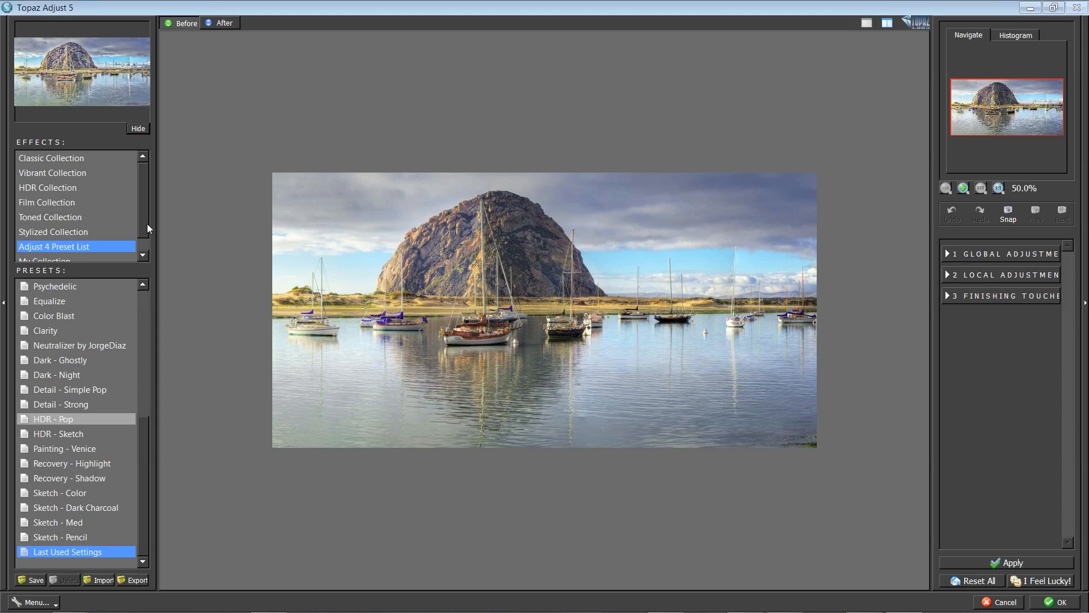
Try the Detail - Medium and Equalize presets of the Classic Collection and glance at the global adjustment groups
{"action": "left_click", "coordinate": [78, 162]}
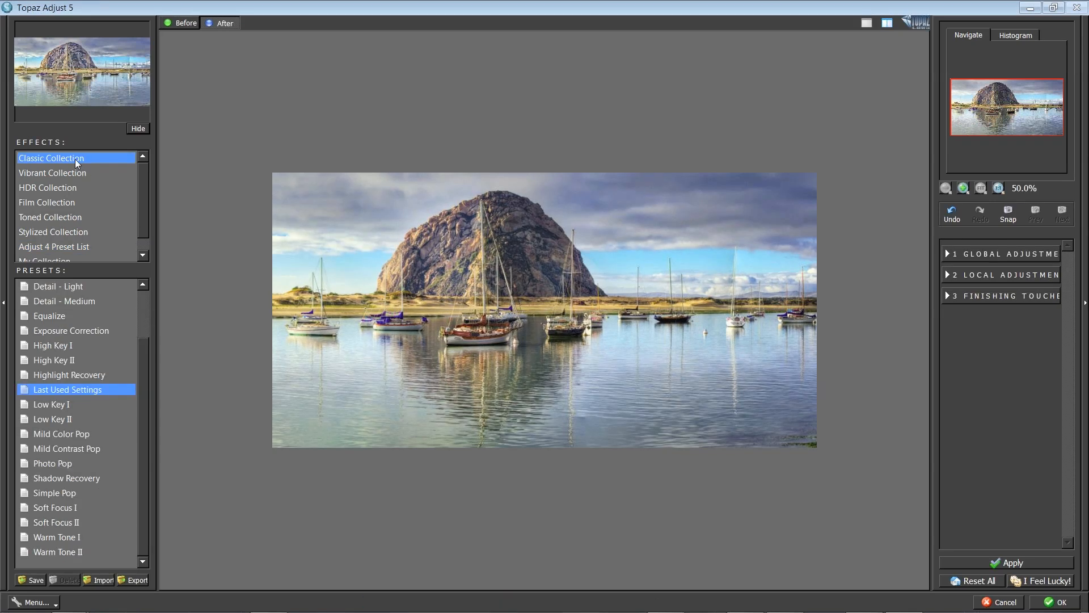
{"action": "left_click", "coordinate": [79, 285]}
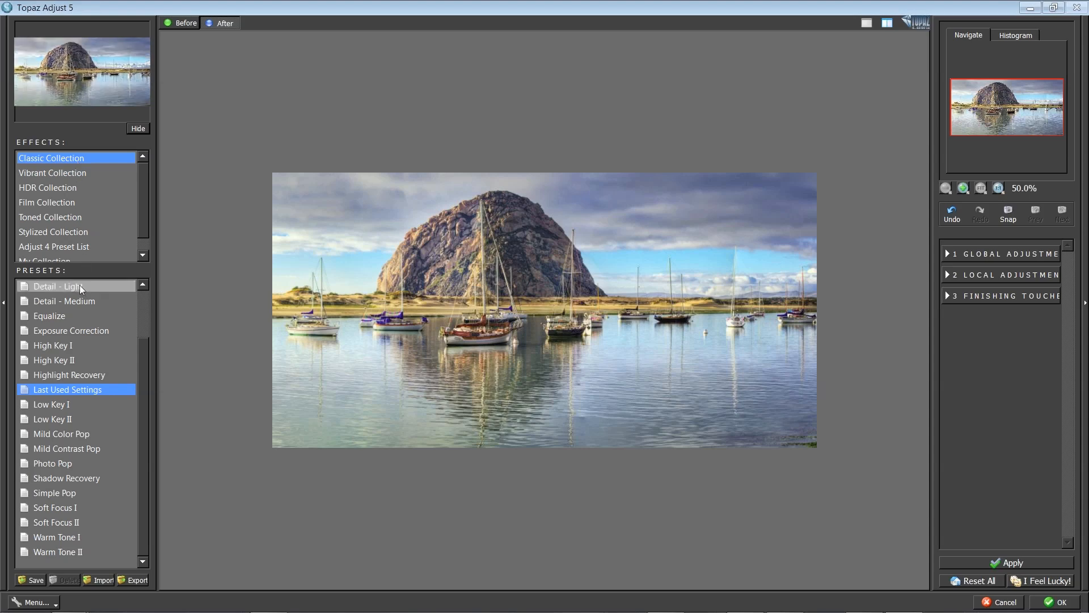
{"action": "left_click", "coordinate": [78, 305]}
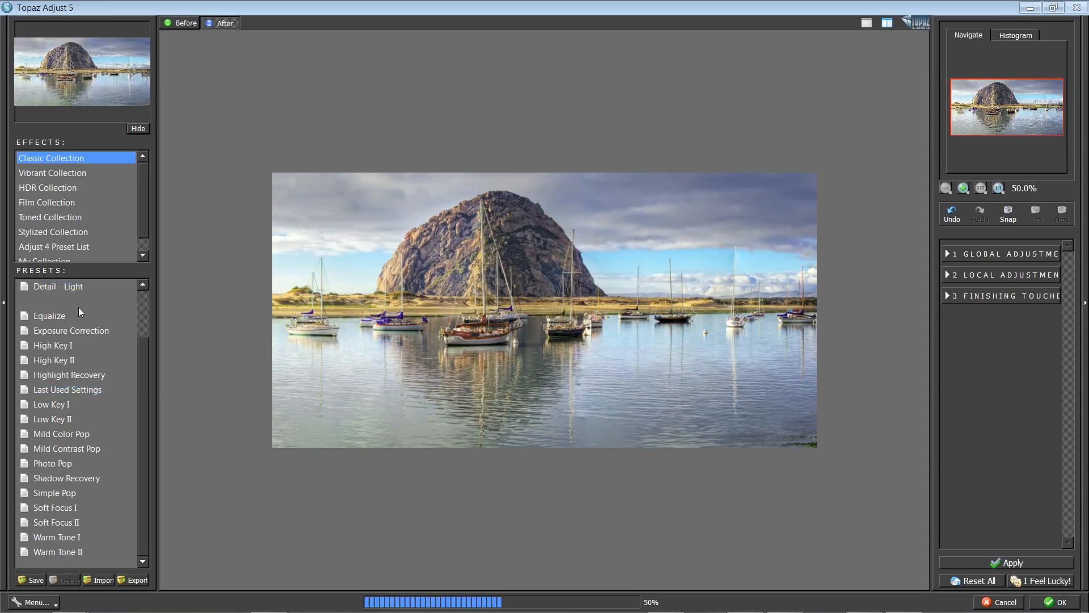
{"action": "left_click", "coordinate": [72, 318]}
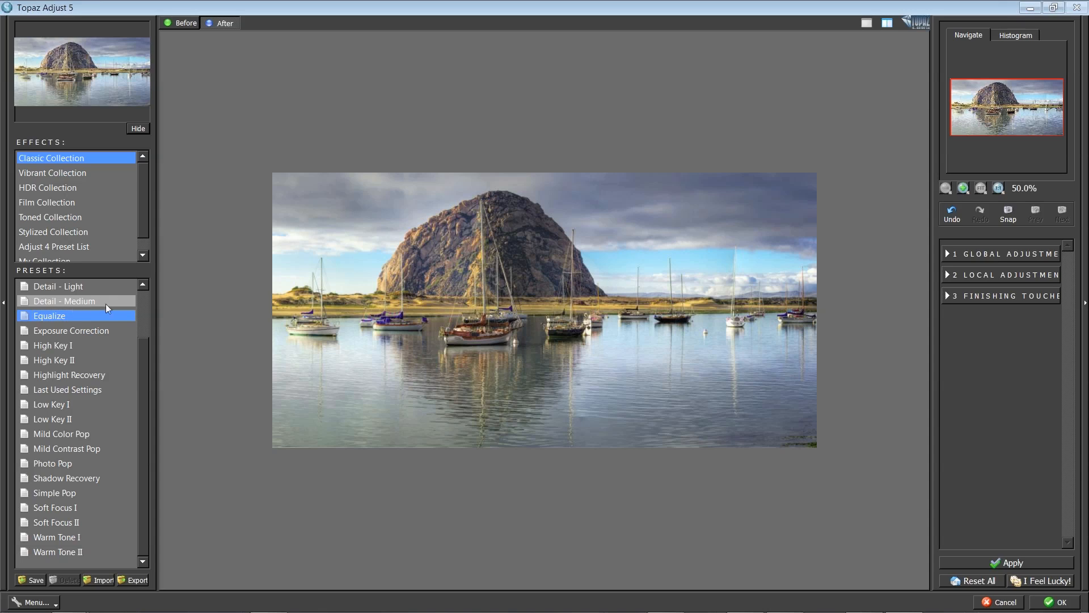
{"action": "left_click", "coordinate": [947, 254]}
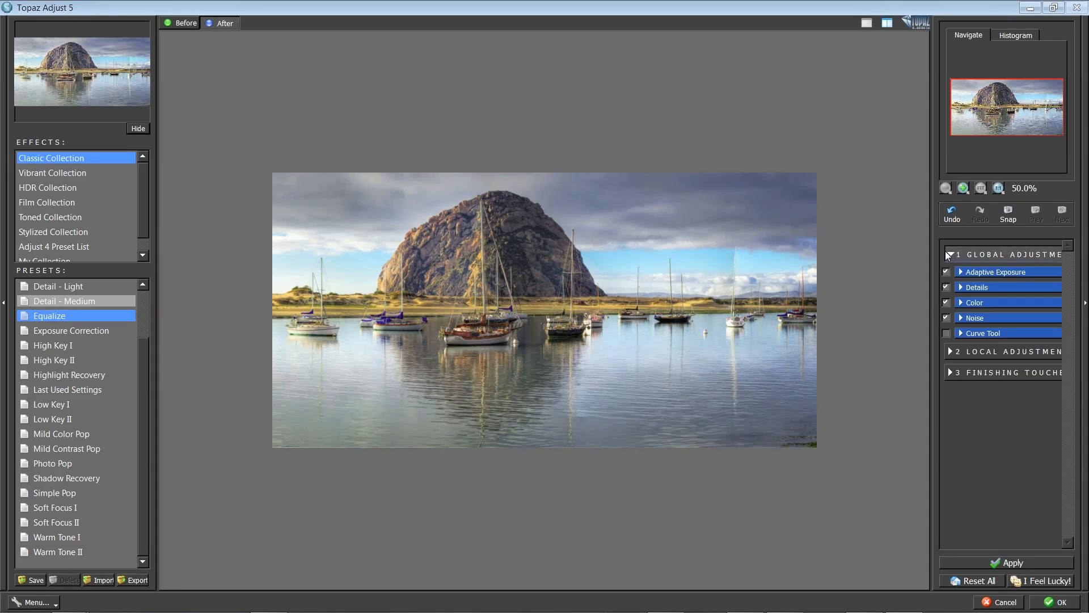
{"action": "left_click", "coordinate": [947, 253]}
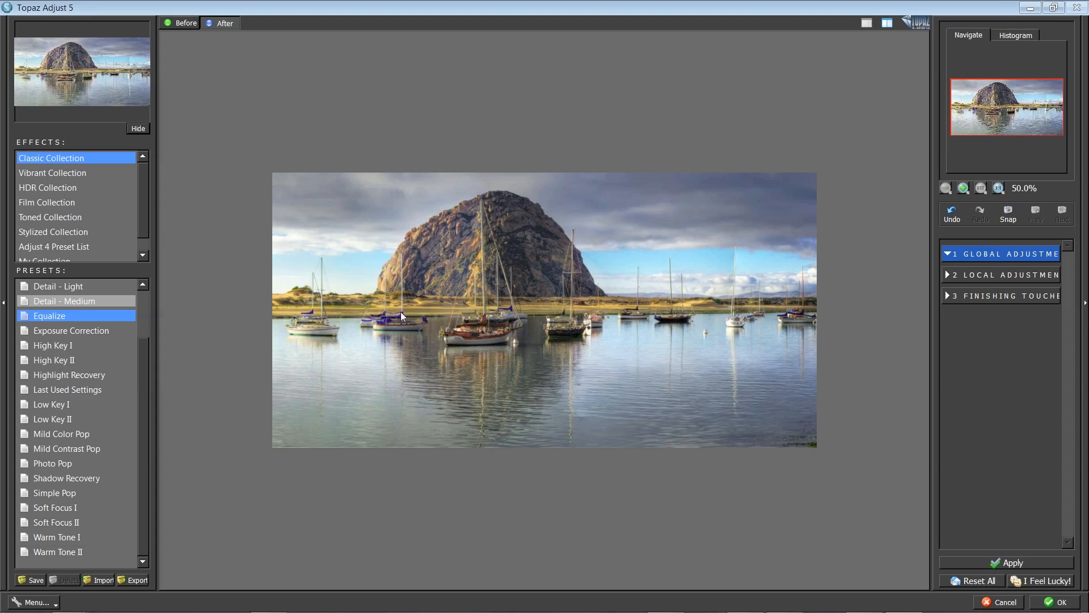
Switch to the HDR Collection, try Dynamic Brightness, Dynamic Pop and Dynamic Pop II, and compare Dynamic Pop with the original
{"action": "left_click", "coordinate": [57, 185]}
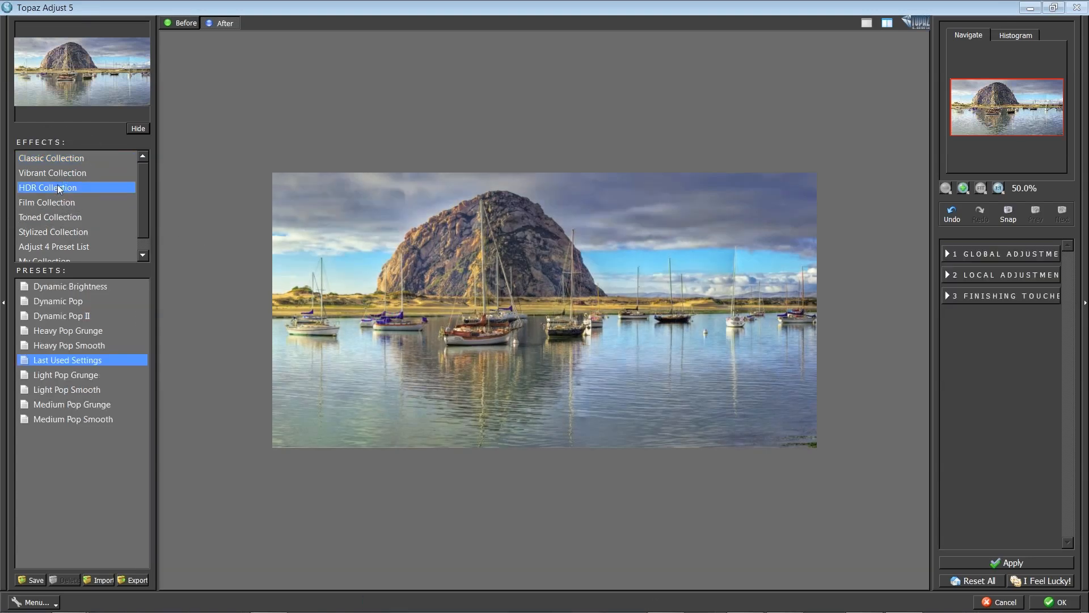
{"action": "left_click", "coordinate": [102, 285]}
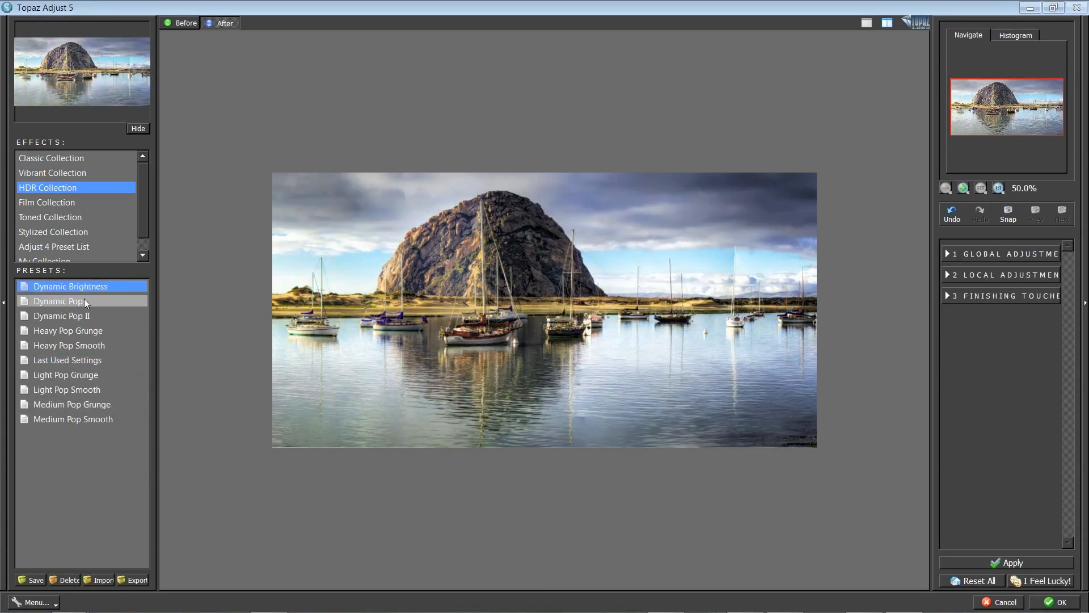
{"action": "left_click", "coordinate": [83, 299]}
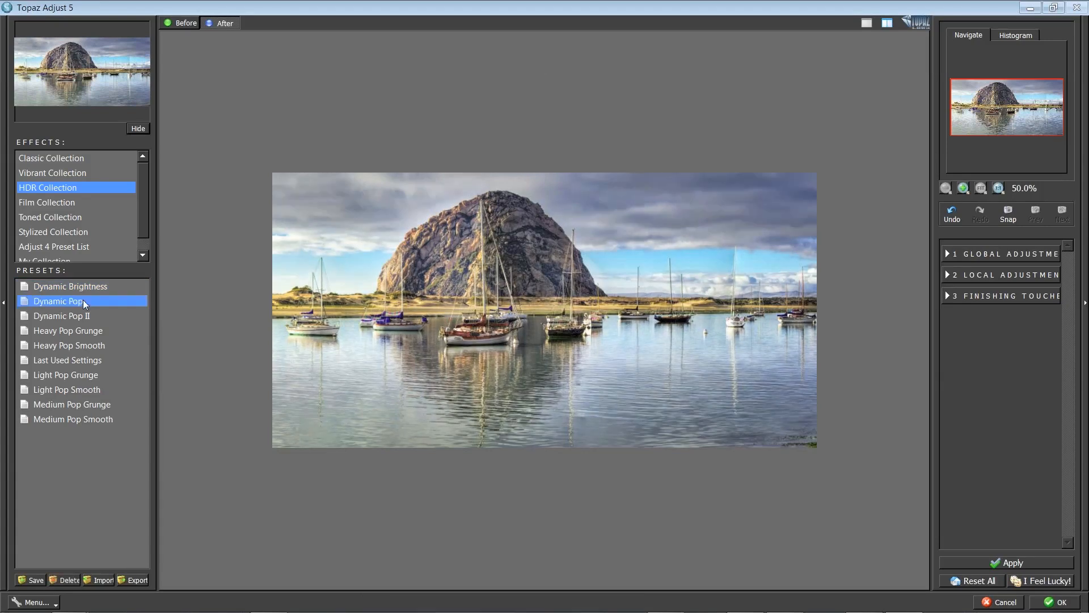
{"action": "left_click", "coordinate": [69, 303]}
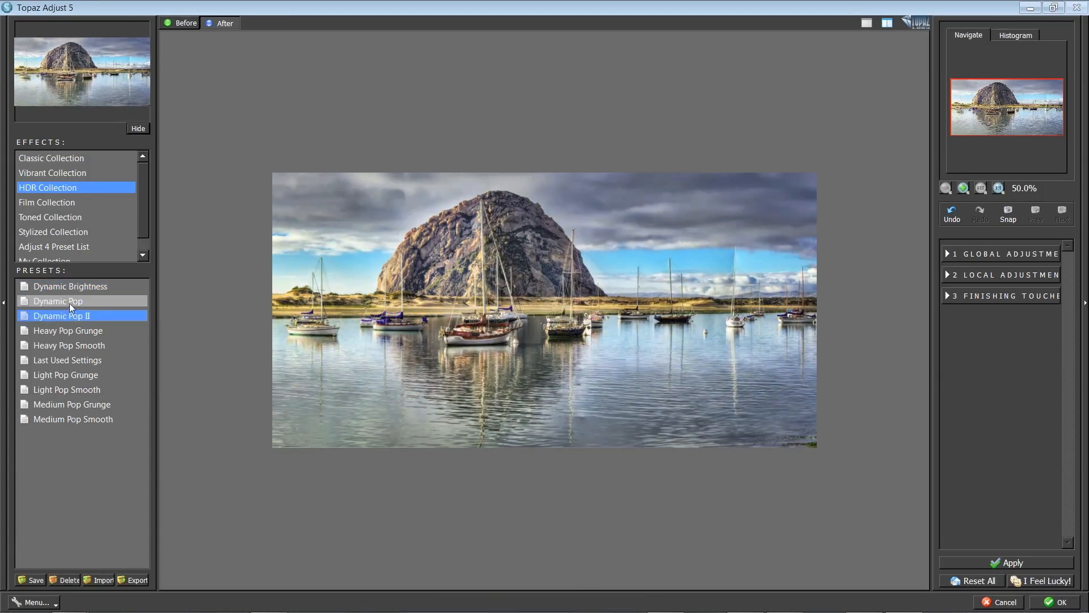
{"action": "left_click", "coordinate": [456, 253]}
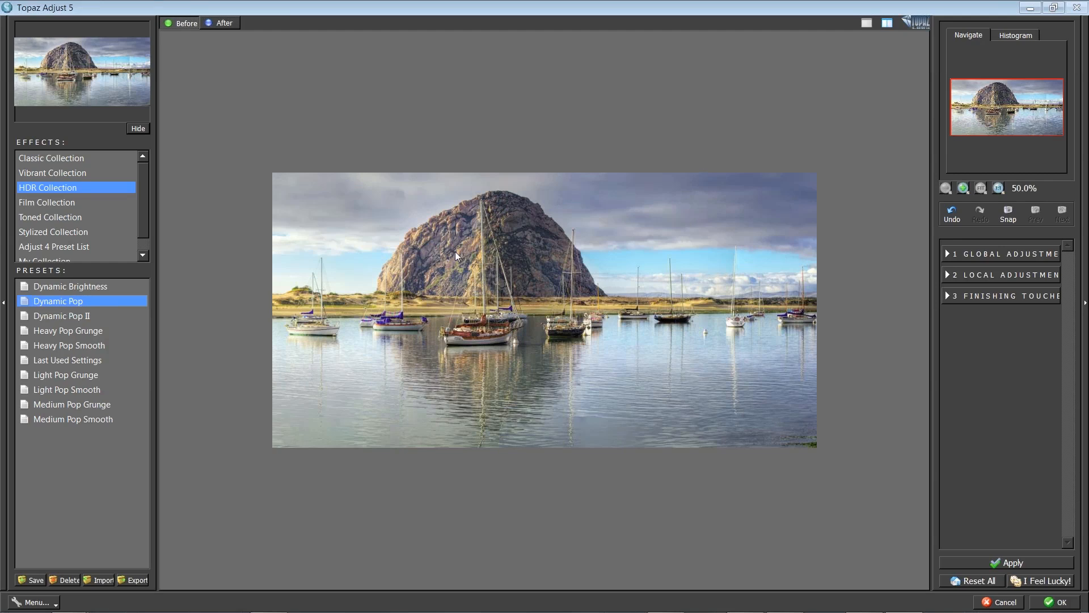
{"action": "left_click", "coordinate": [455, 252]}
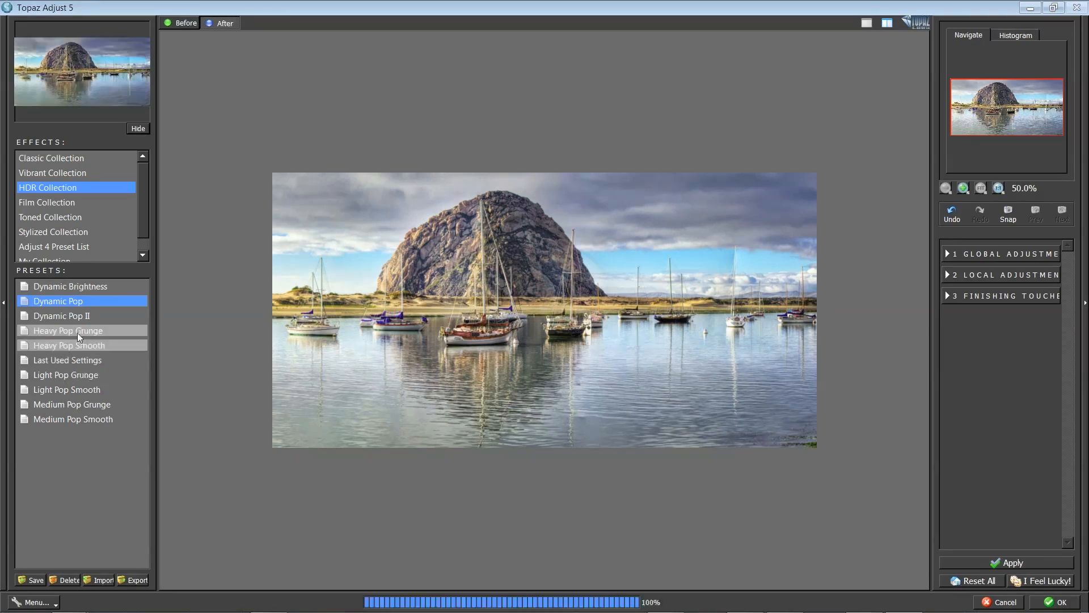
Try the Light Pop Grunge preset, choose Medium Pop Grunge instead and compare it with the original image
{"action": "left_click", "coordinate": [78, 376]}
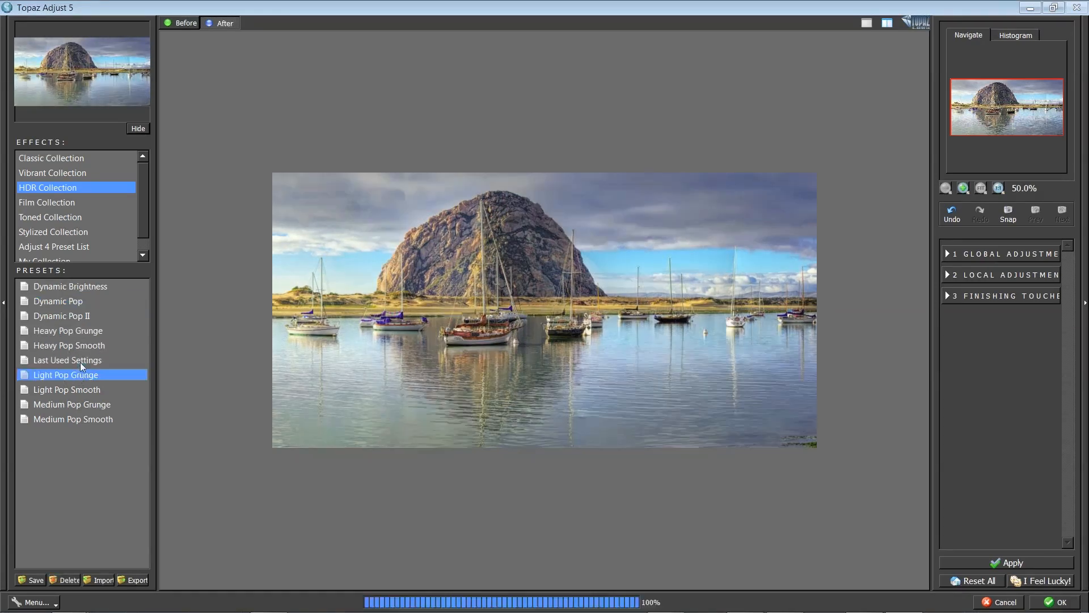
{"action": "left_click", "coordinate": [80, 404]}
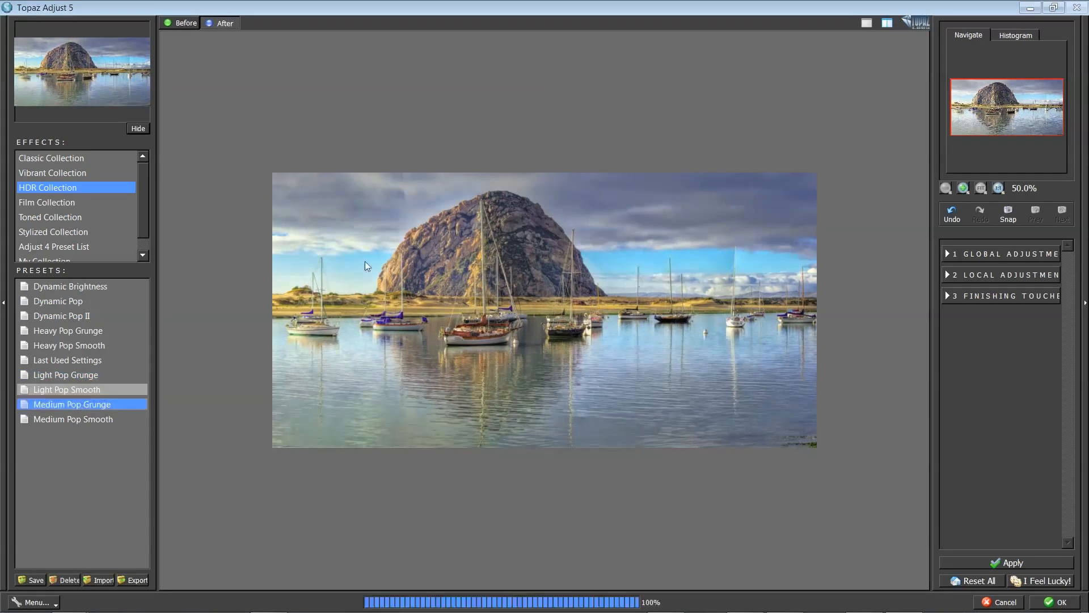
{"action": "left_click", "coordinate": [444, 245]}
{"action": "left_click", "coordinate": [443, 248]}
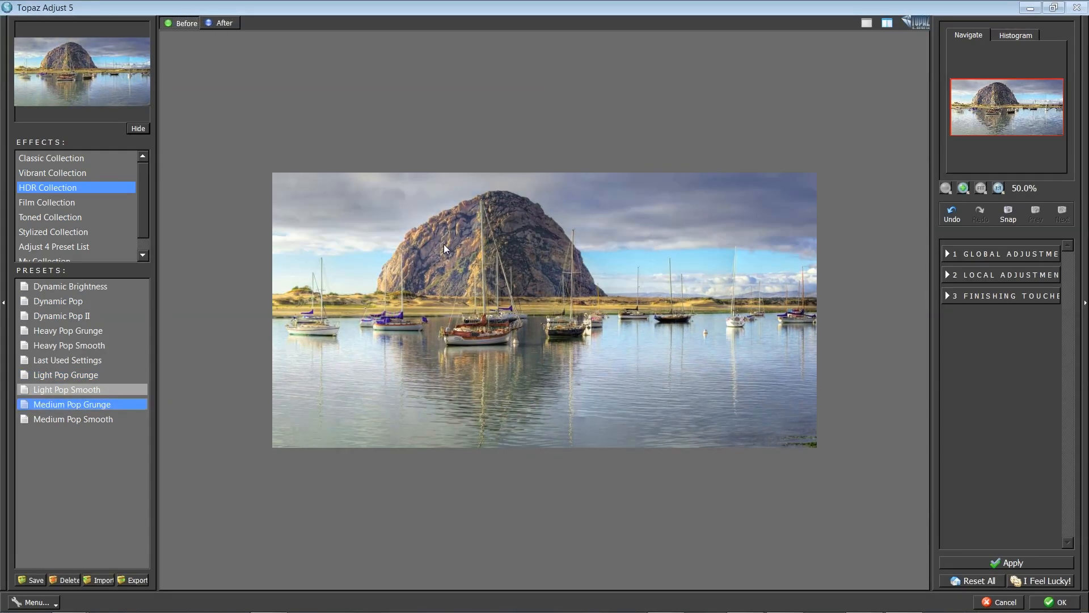
{"action": "left_click", "coordinate": [444, 245]}
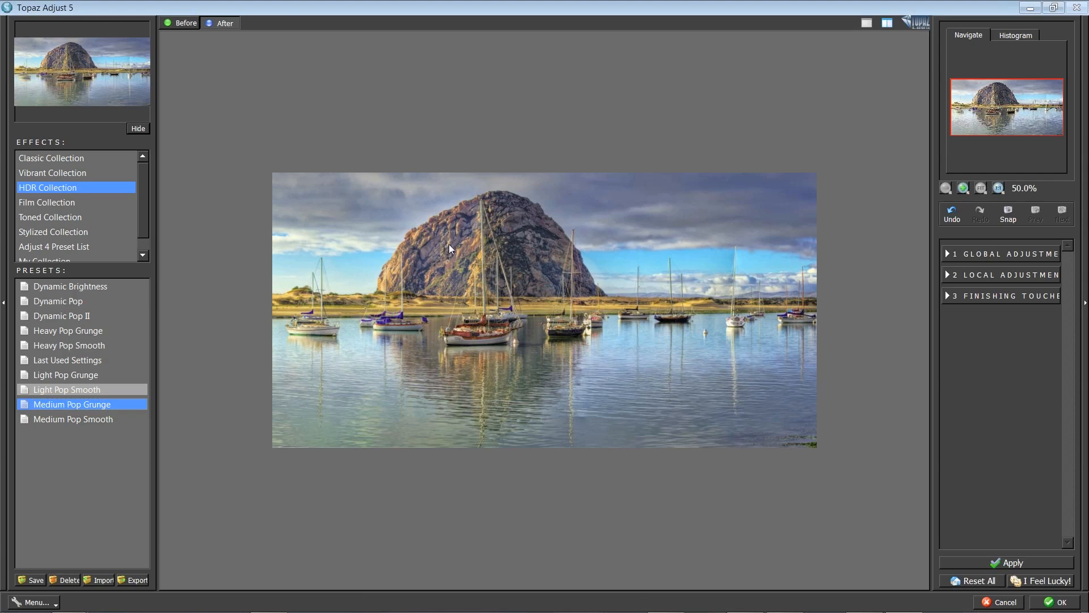
Accept the Medium Pop Grunge effect for the duplicated layer and return to the Photoshop document
{"action": "key", "text": "ctrl"}
{"action": "key", "text": "ctrl"}
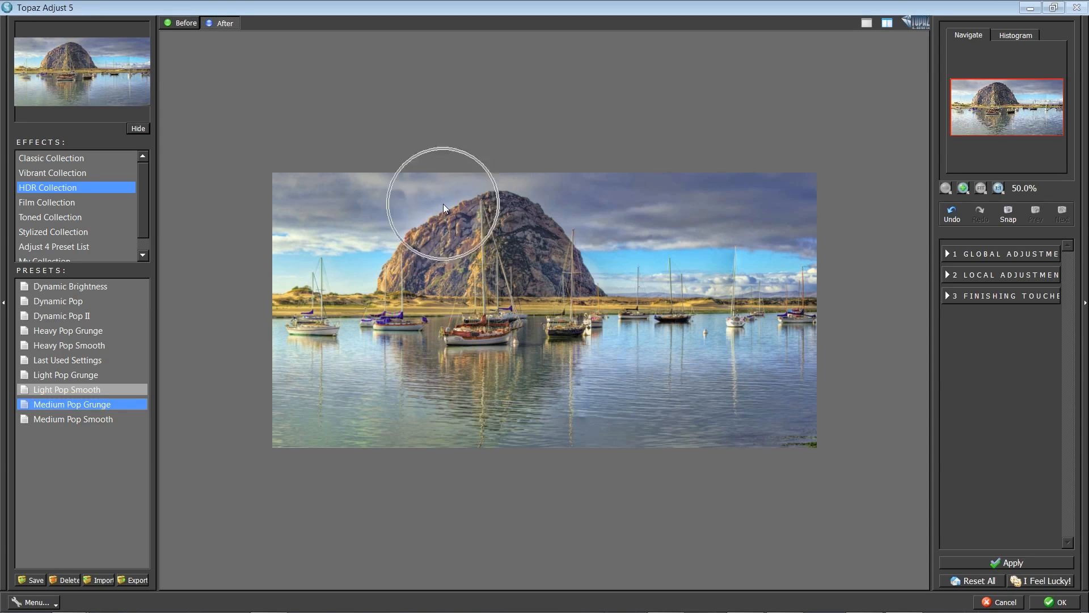
{"action": "key", "text": "ctrl"}
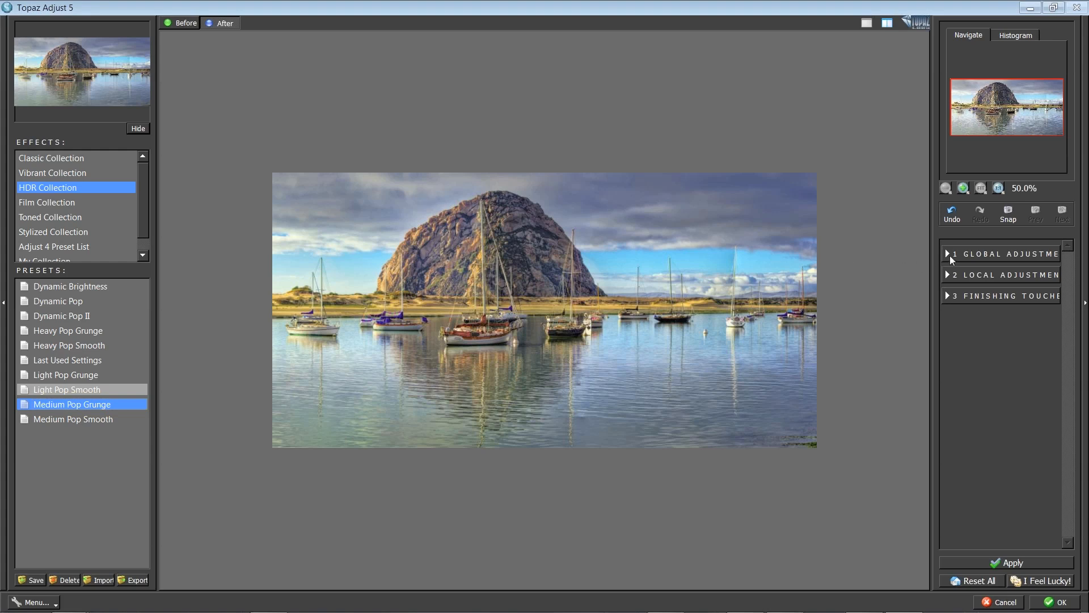
{"action": "key", "text": "ctrl"}
{"action": "left_click", "coordinate": [1058, 601]}
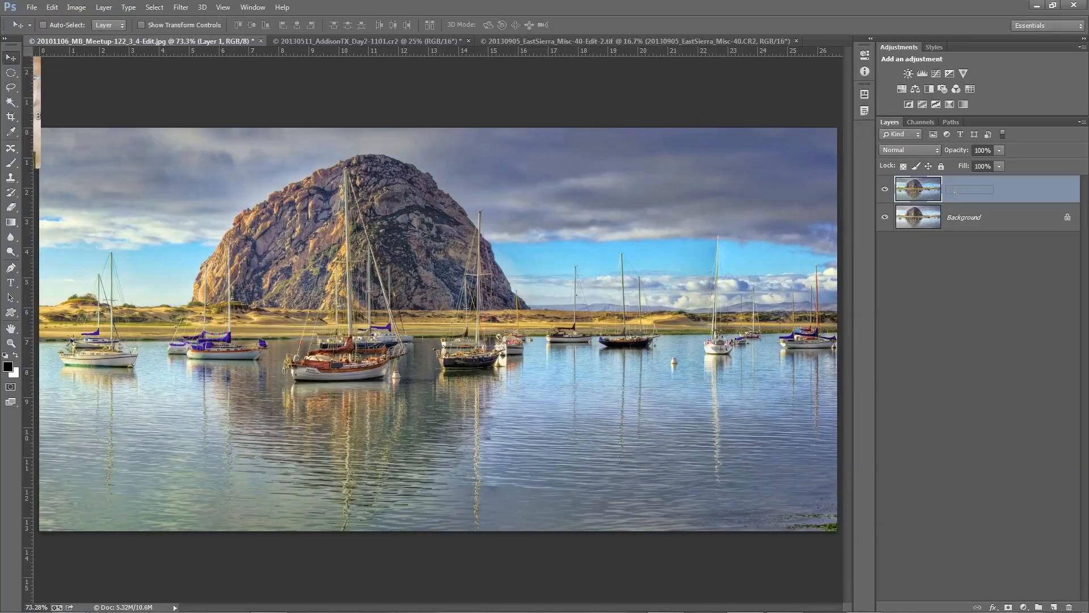
Rename the filtered layer as Adjust and hide it
{"action": "double_click", "coordinate": [957, 189]}
{"action": "type", "text": "Adjust"}
{"action": "left_click", "coordinate": [929, 190]}
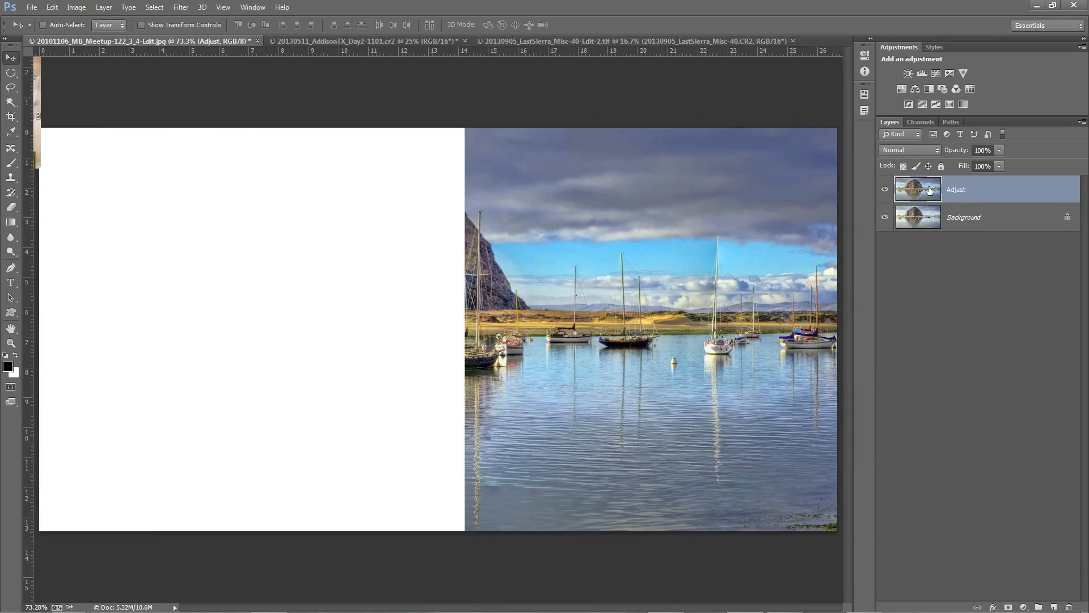
{"action": "left_click", "coordinate": [884, 190]}
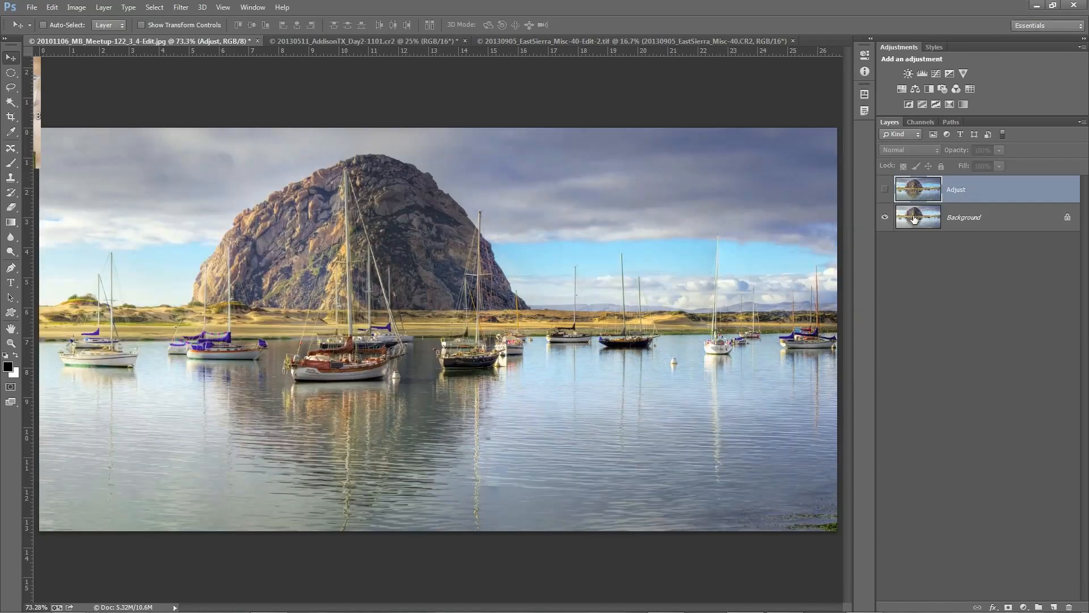
Duplicate the Background layer and rename the copy as Clarity
{"action": "left_click", "coordinate": [914, 218]}
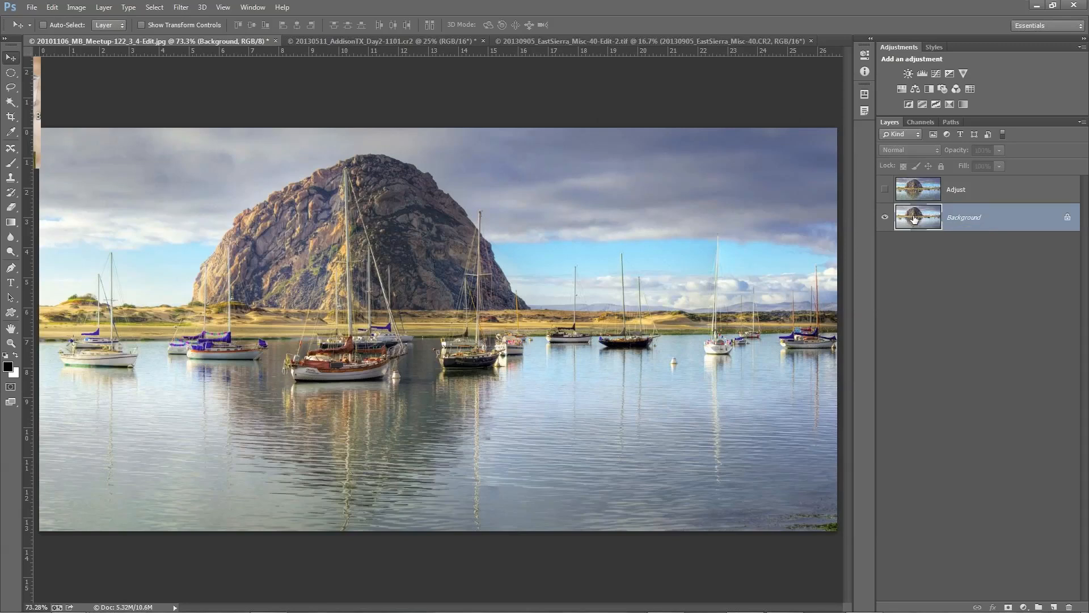
{"action": "left_click_drag", "start_coordinate": [916, 218], "coordinate": [939, 274]}
{"action": "key", "text": "ctrl+j"}
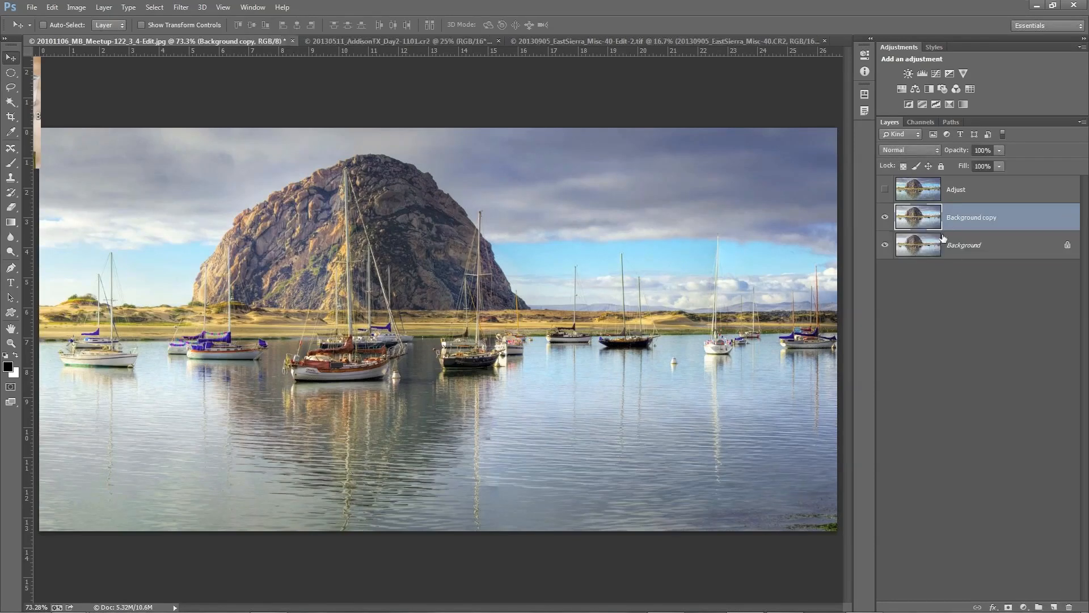
{"action": "double_click", "coordinate": [961, 218]}
{"action": "type", "text": "Clarify"}
{"action": "left_click", "coordinate": [910, 220]}
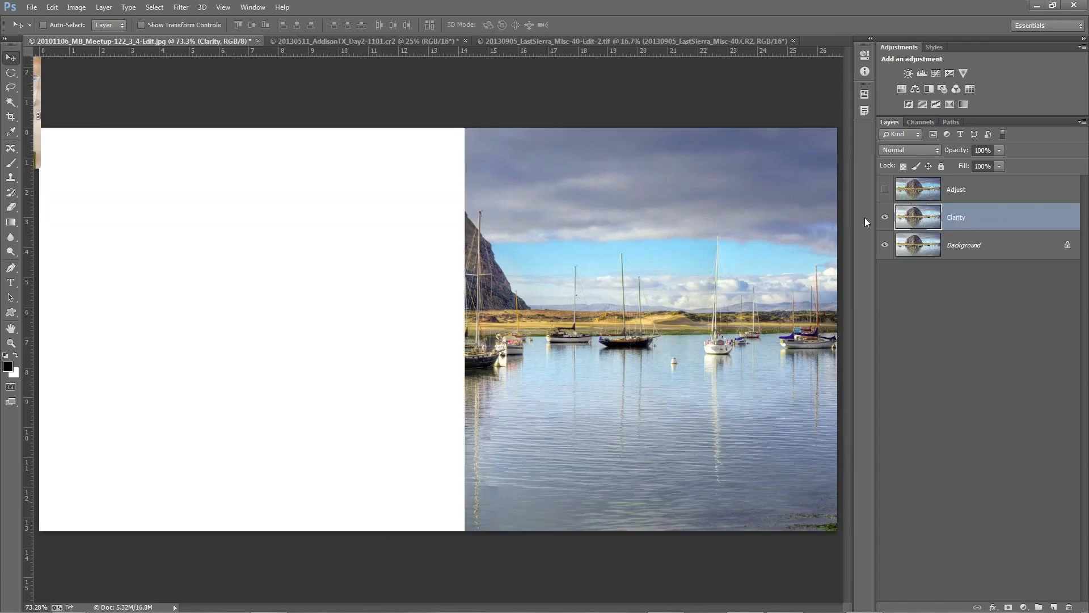
Open the Clarity layer in the Topaz Clarity filter and show the Nature preset collection
{"action": "left_click", "coordinate": [182, 7]}
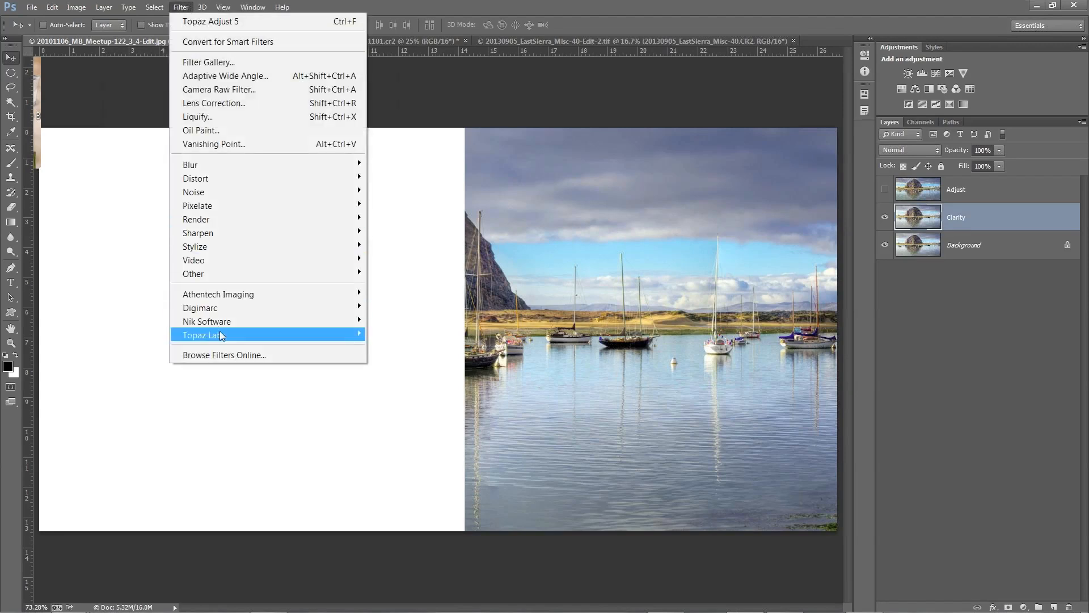
{"action": "mouse_move", "coordinate": [220, 333]}
{"action": "left_click", "coordinate": [423, 374]}
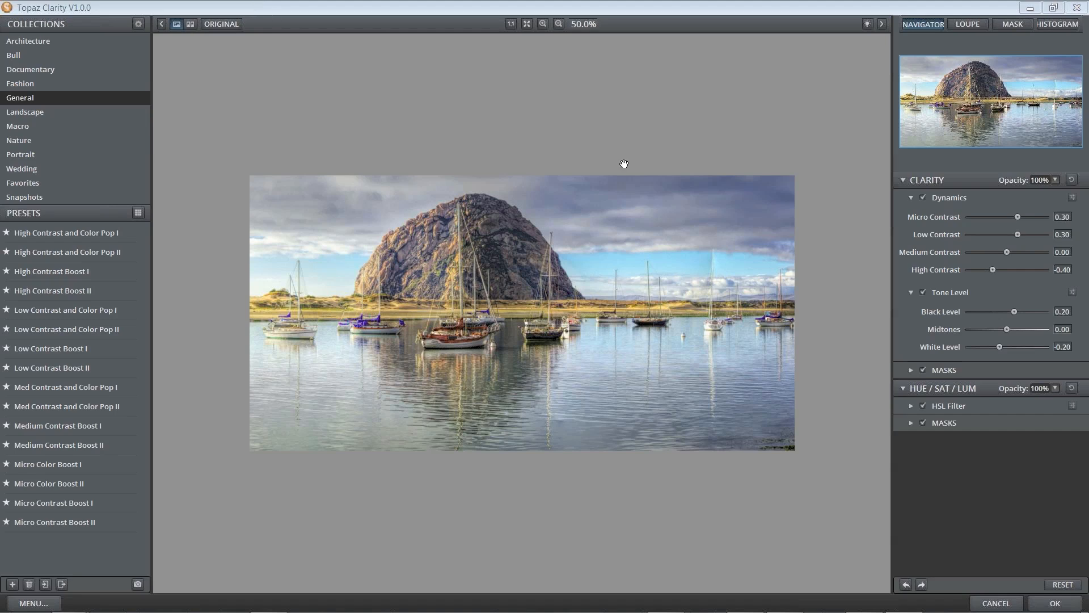
{"action": "left_click", "coordinate": [955, 247]}
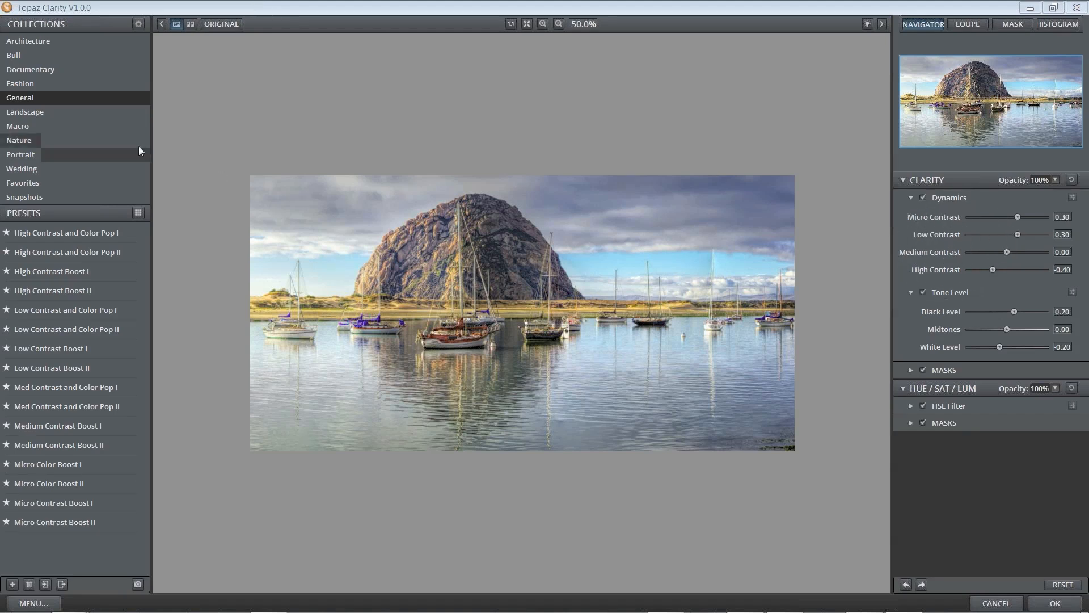
{"action": "left_click", "coordinate": [60, 141]}
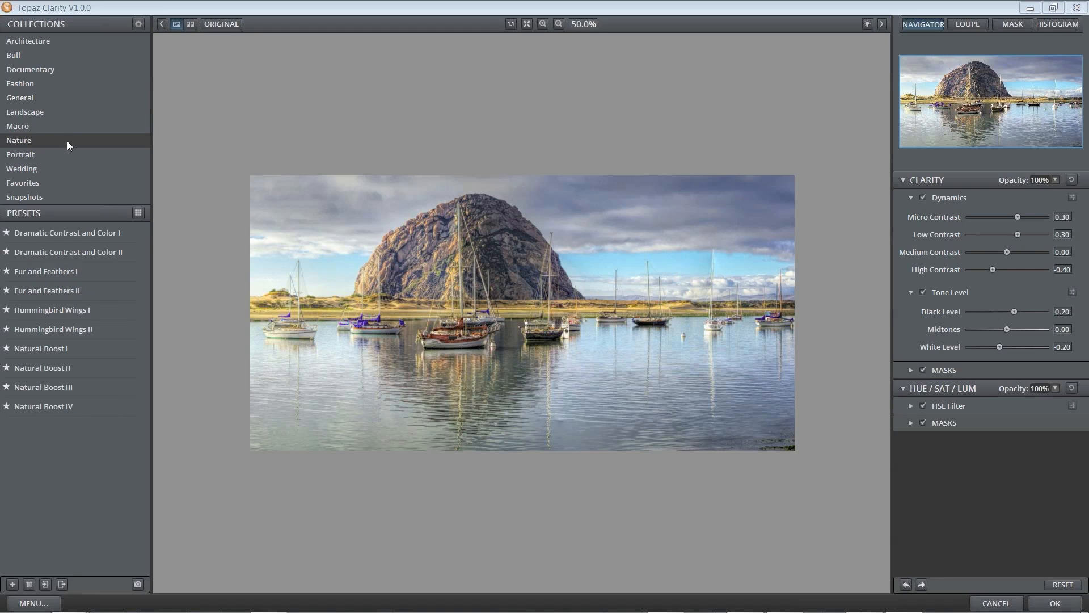
{"action": "left_click", "coordinate": [996, 253]}
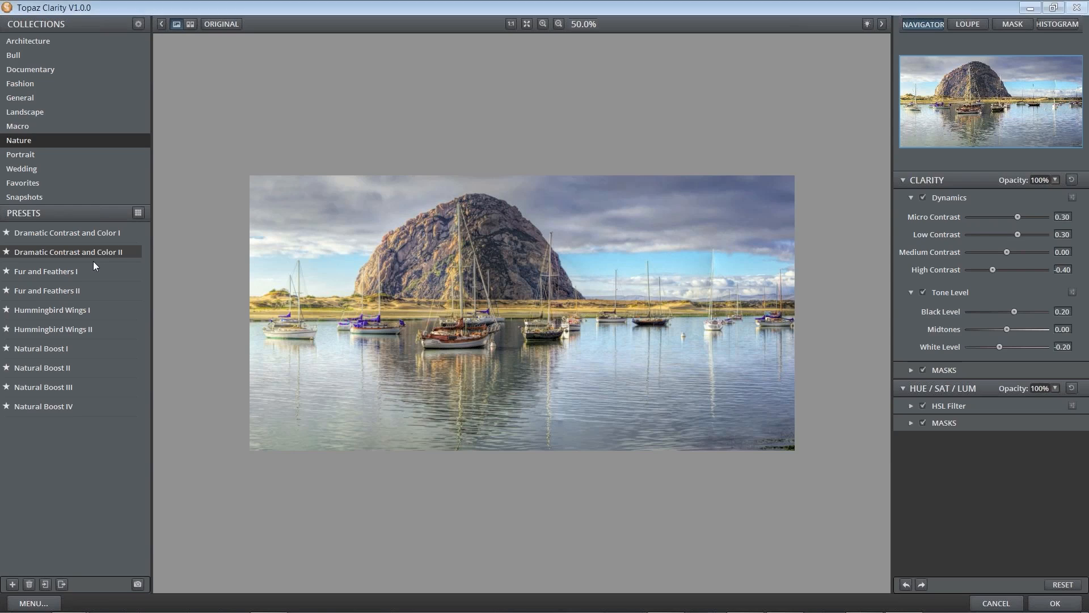
Compare the Natural Boost presets, settle on Natural Boost III and apply it to the Clarity layer
{"action": "left_click", "coordinate": [39, 348]}
{"action": "left_click", "coordinate": [63, 371]}
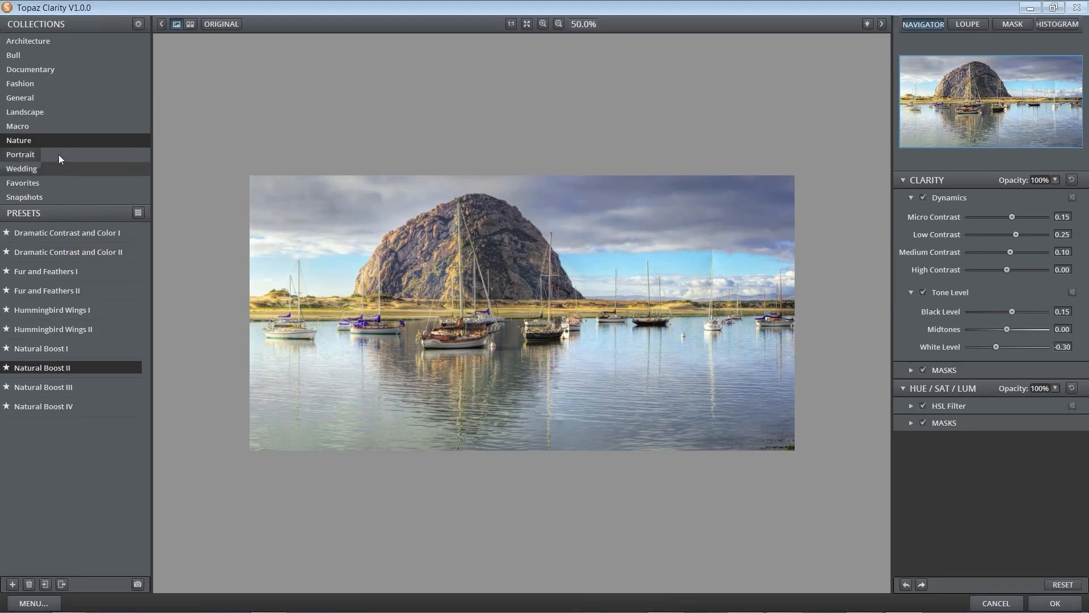
{"action": "left_click", "coordinate": [67, 131]}
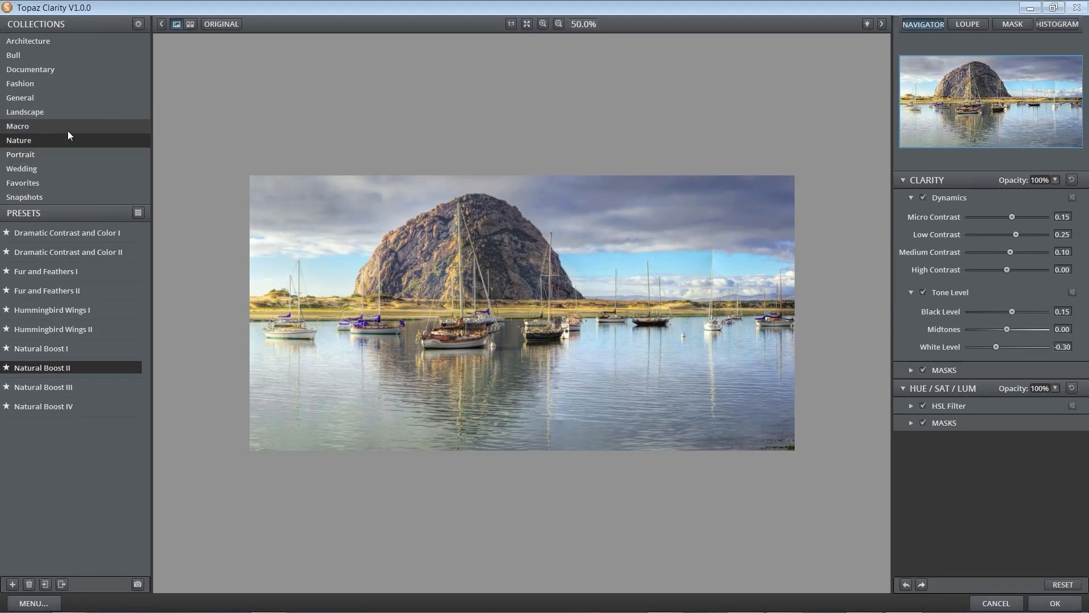
{"action": "left_click", "coordinate": [35, 390]}
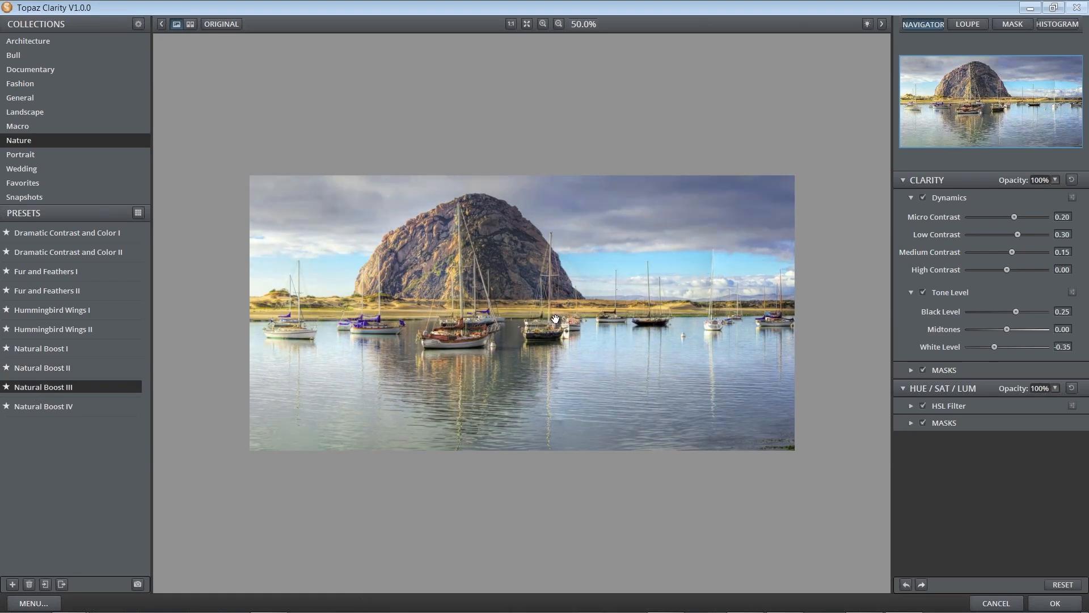
{"action": "left_click", "coordinate": [50, 369]}
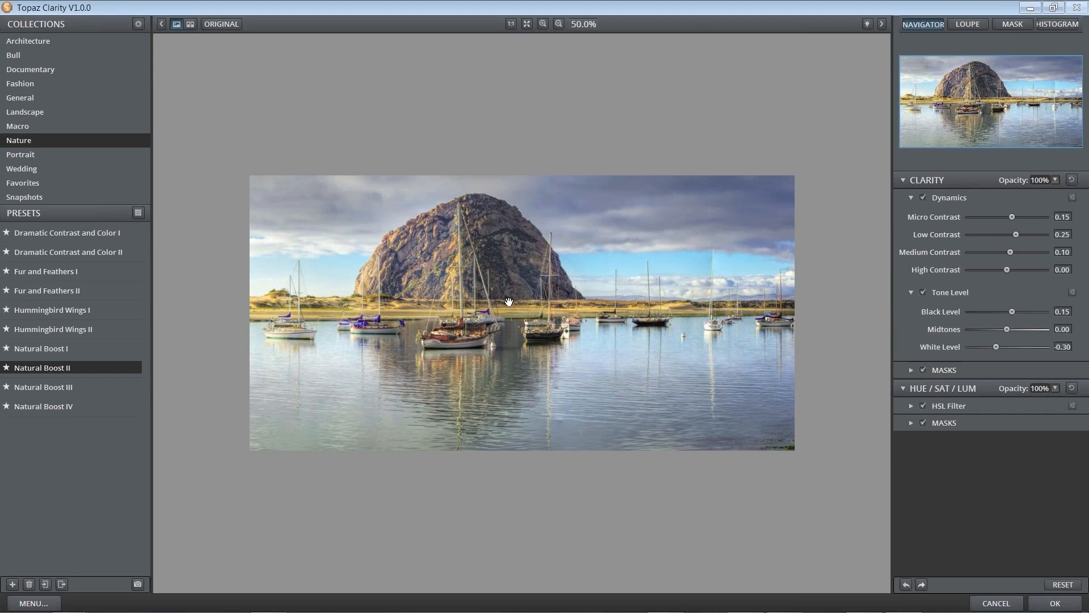
{"action": "left_click", "coordinate": [56, 405]}
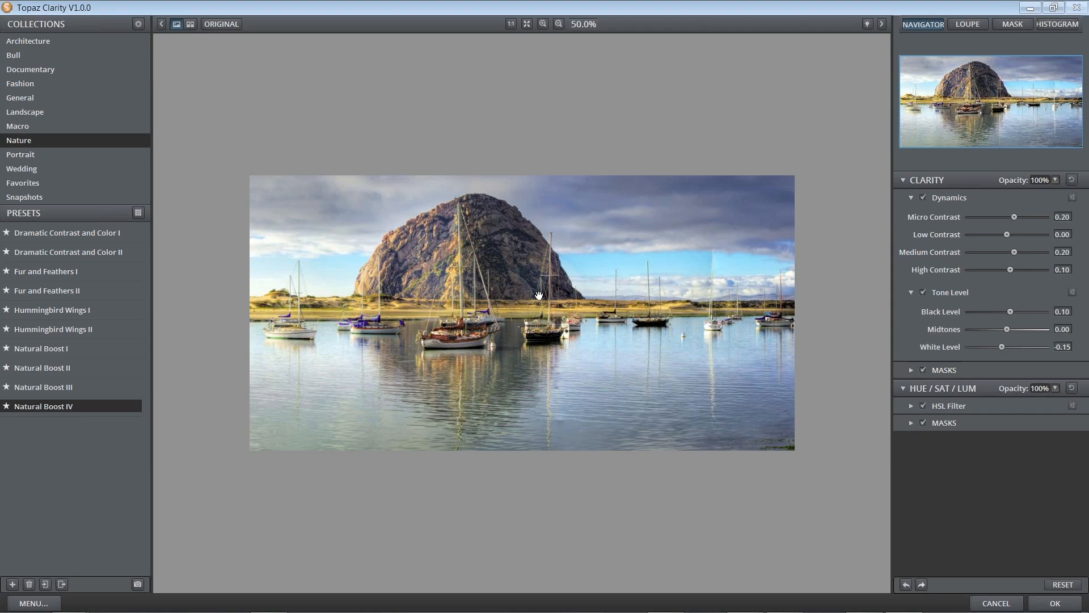
{"action": "left_click", "coordinate": [50, 385]}
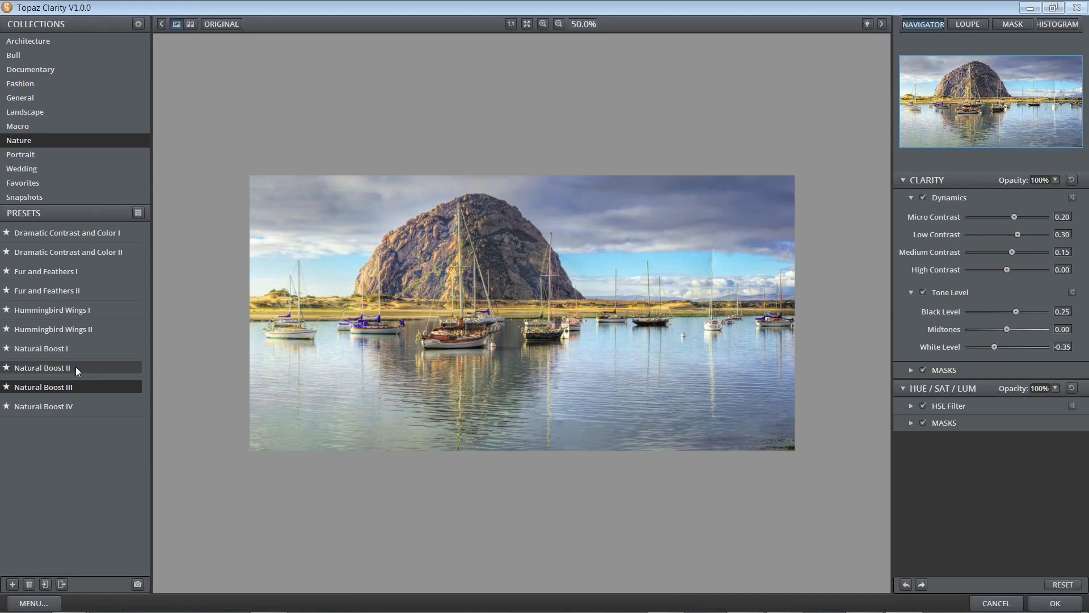
{"action": "left_click", "coordinate": [1054, 605]}
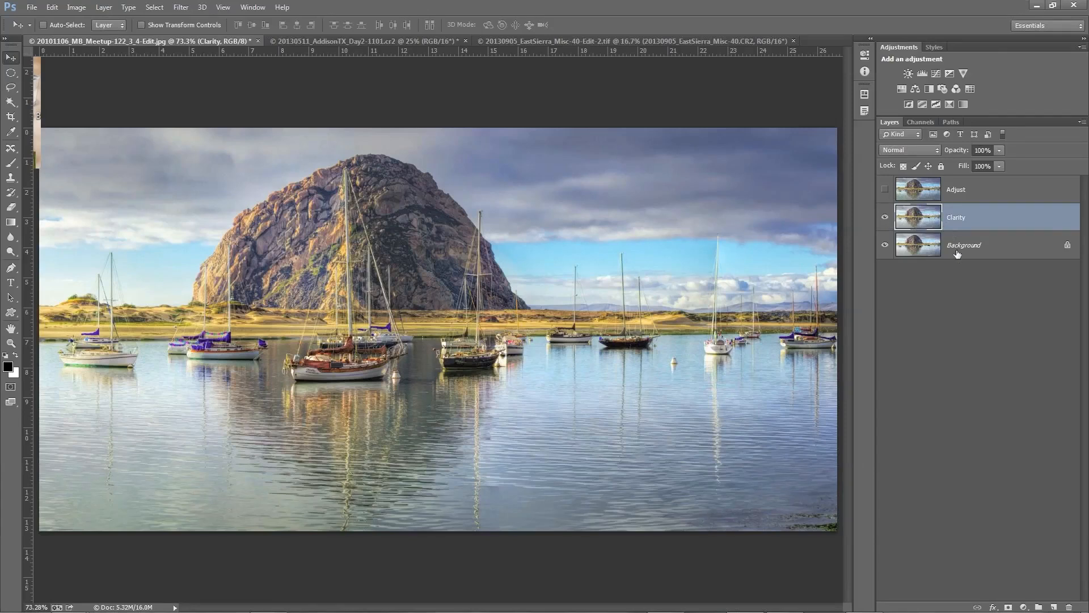
Create a layer comp named Clarity that records layer visibility with the Adjust layer hidden
{"action": "left_click", "coordinate": [865, 94]}
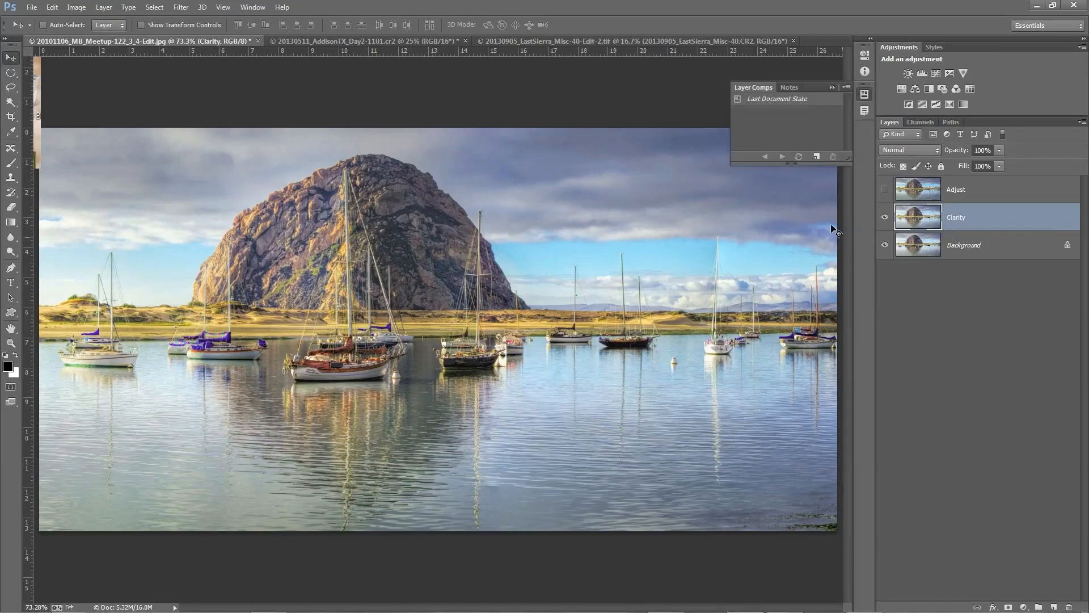
{"action": "left_click", "coordinate": [816, 156]}
{"action": "type", "text": "Clarity"}
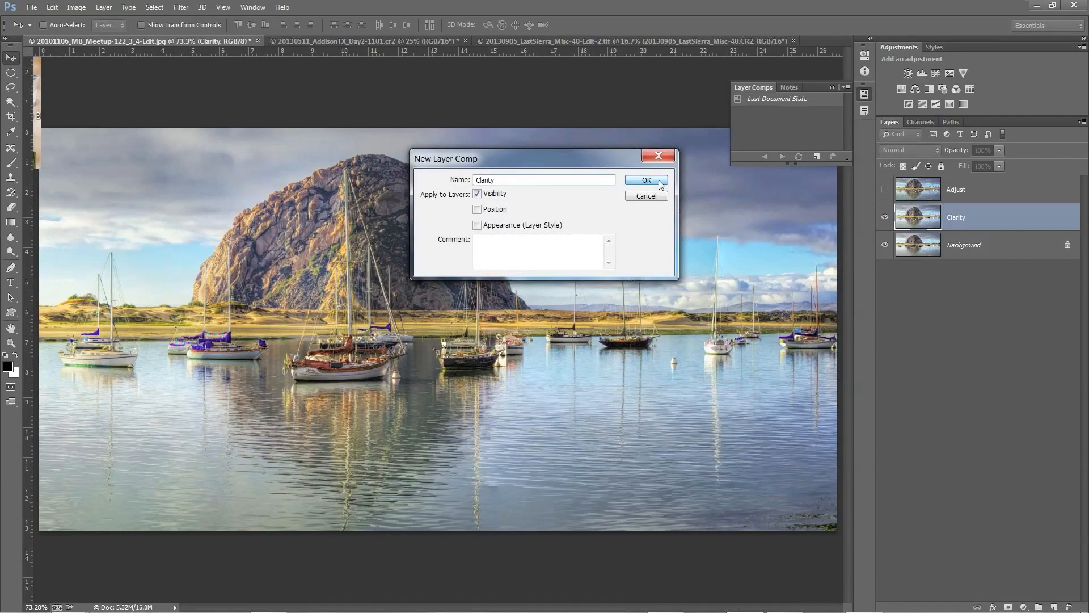
{"action": "left_click", "coordinate": [657, 180]}
Show and select the Adjust layer, and save this state as a layer comp named Adjust
{"action": "left_click", "coordinate": [885, 189]}
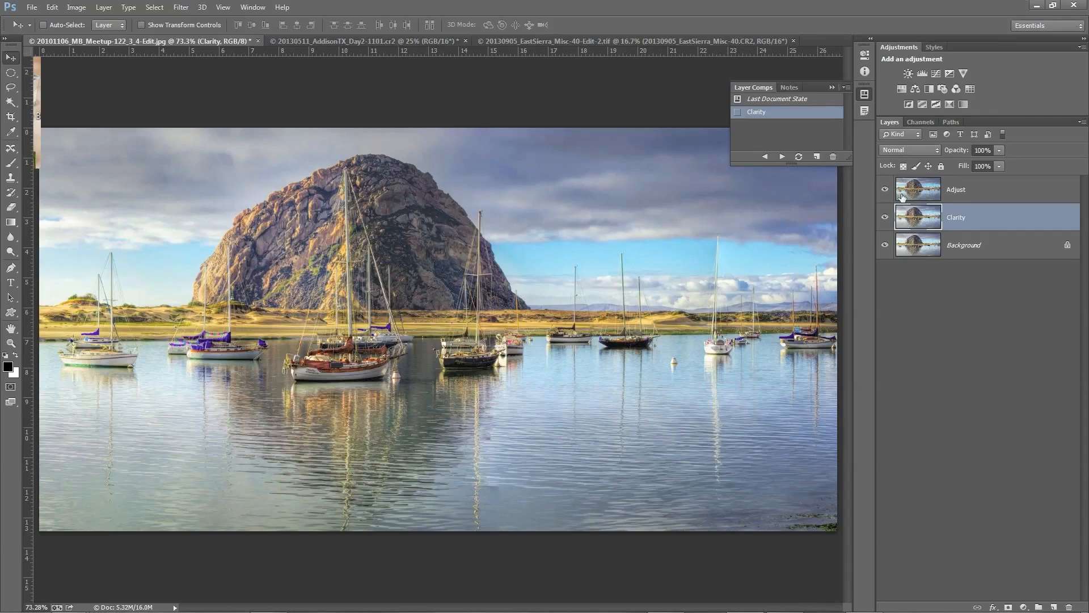
{"action": "left_click", "coordinate": [902, 196]}
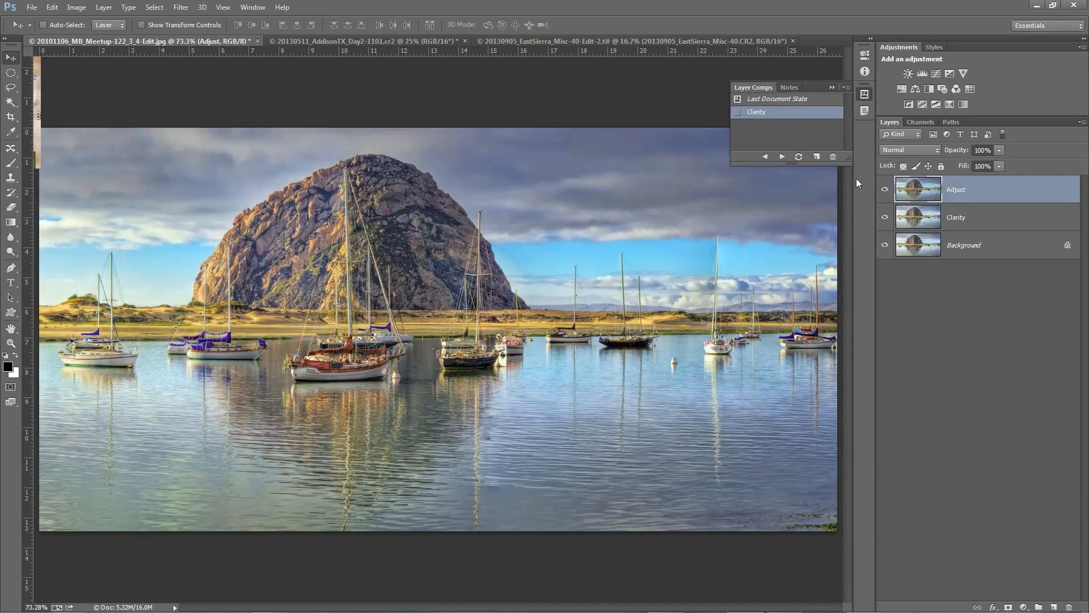
{"action": "left_click", "coordinate": [817, 156]}
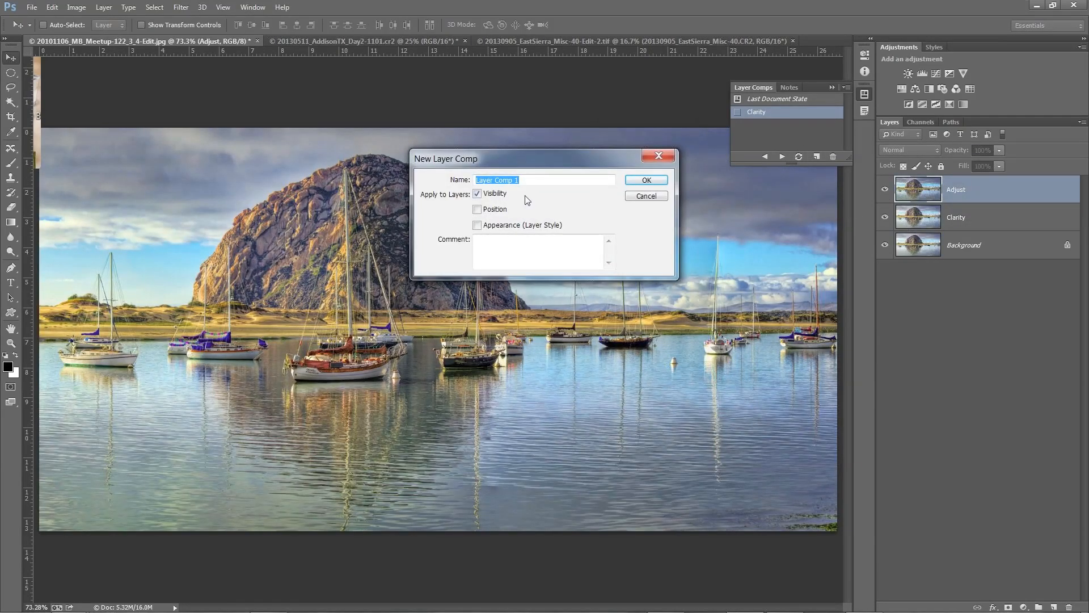
{"action": "type", "text": "Adjust"}
{"action": "left_click", "coordinate": [634, 180]}
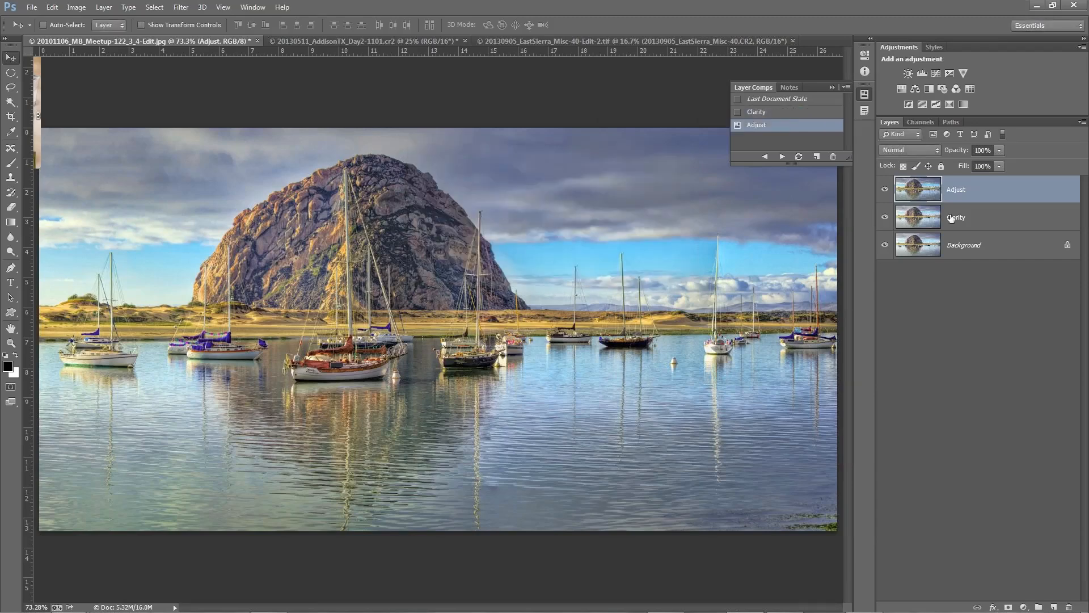
Add a layer mask to the Adjust layer and draw a short vertical gradient from the shoreline upward to mask out the sky
{"action": "left_click", "coordinate": [885, 189]}
{"action": "left_click", "coordinate": [884, 189]}
{"action": "key", "text": "ctrl"}
{"action": "left_click", "coordinate": [1009, 606]}
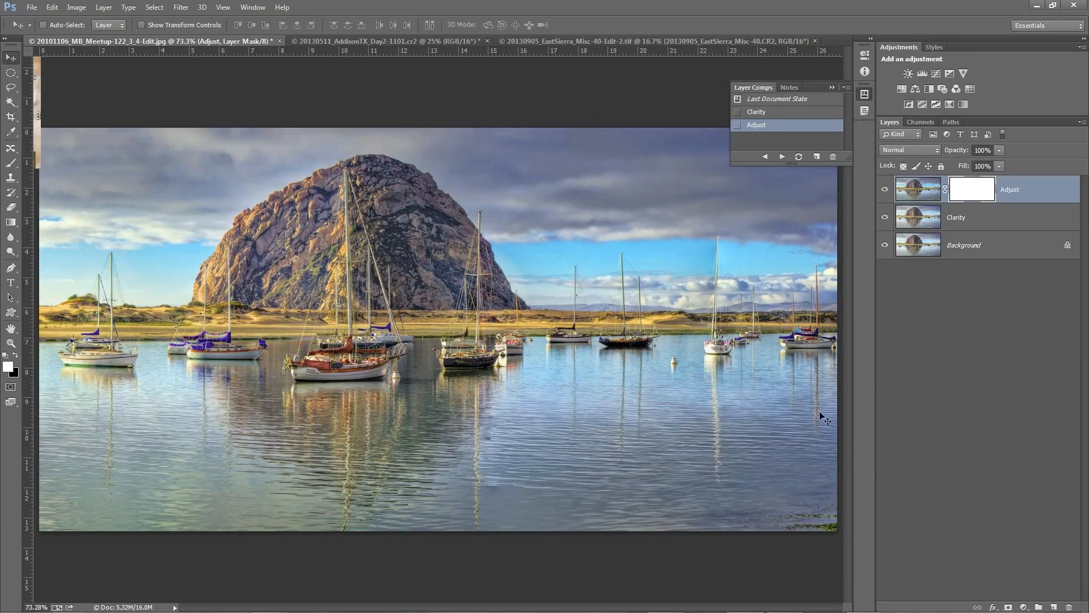
{"action": "left_click", "coordinate": [9, 222]}
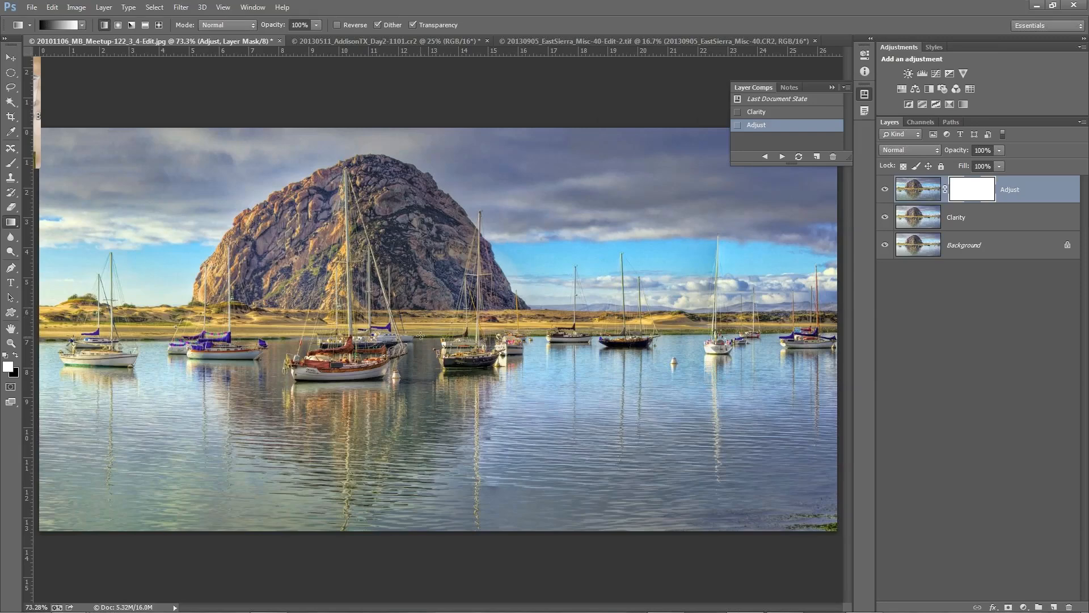
{"action": "key", "text": "ctrl"}
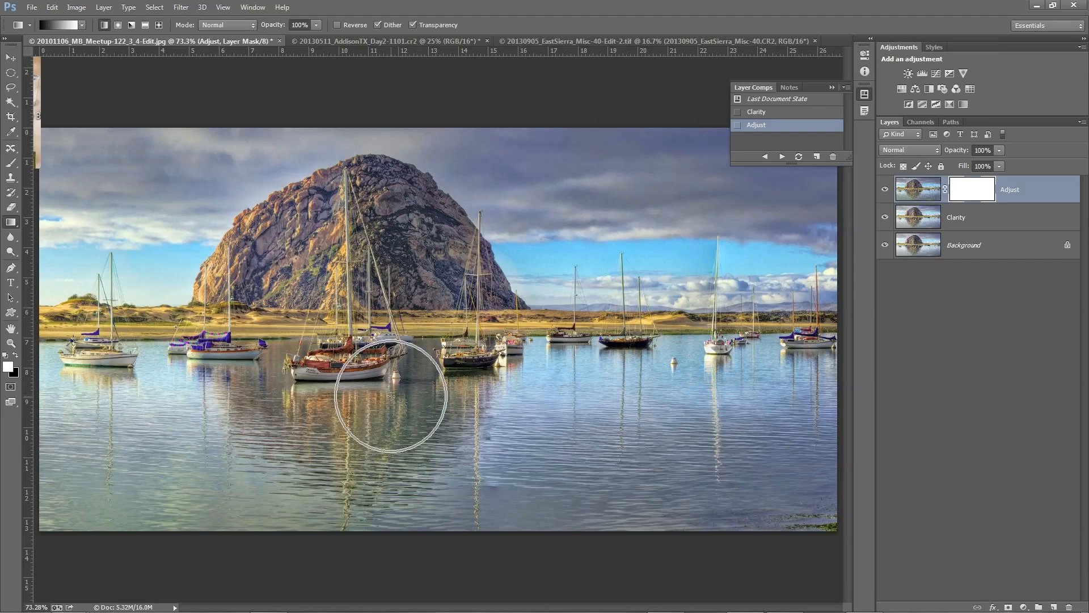
{"action": "left_click_drag", "start_coordinate": [428, 324], "coordinate": [429, 255]}
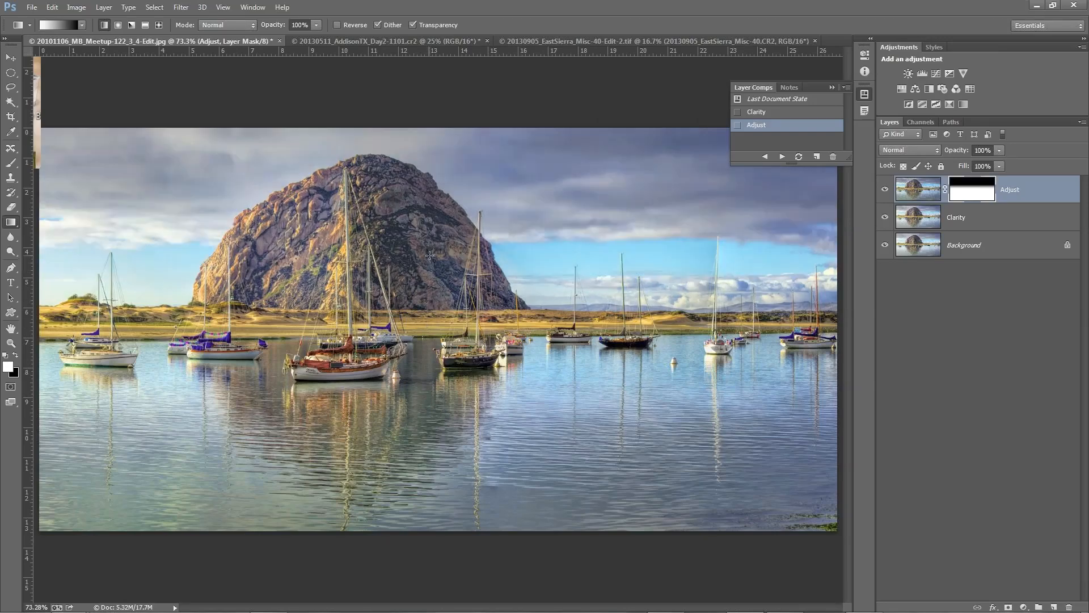
Inspect the Adjust layer's gradient mask on its own and return to the normal image view
{"action": "left_click", "coordinate": [978, 189], "text": "alt"}
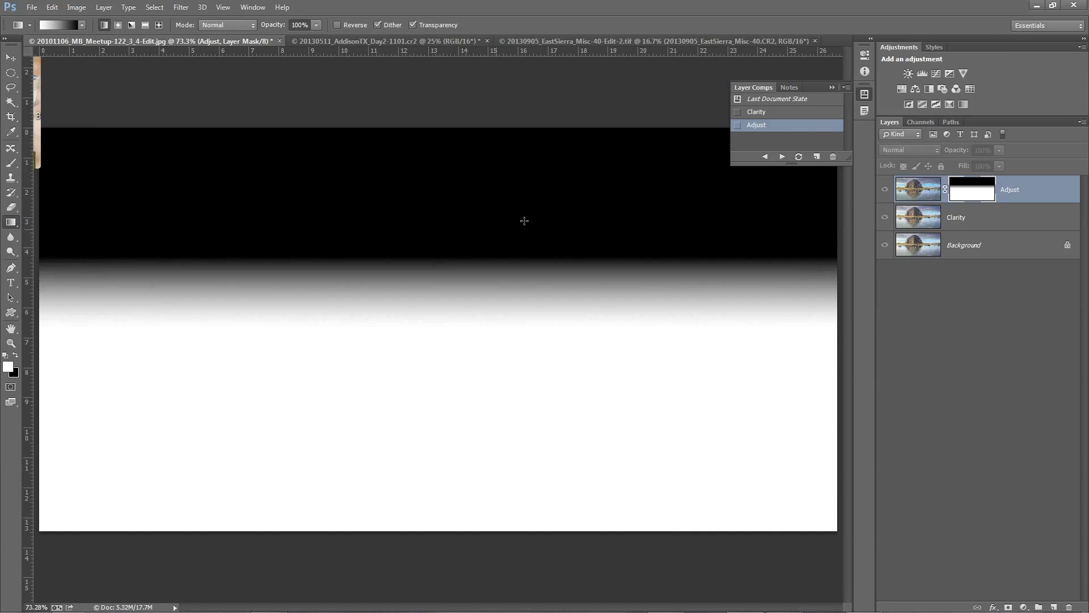
{"action": "left_click", "coordinate": [902, 199]}
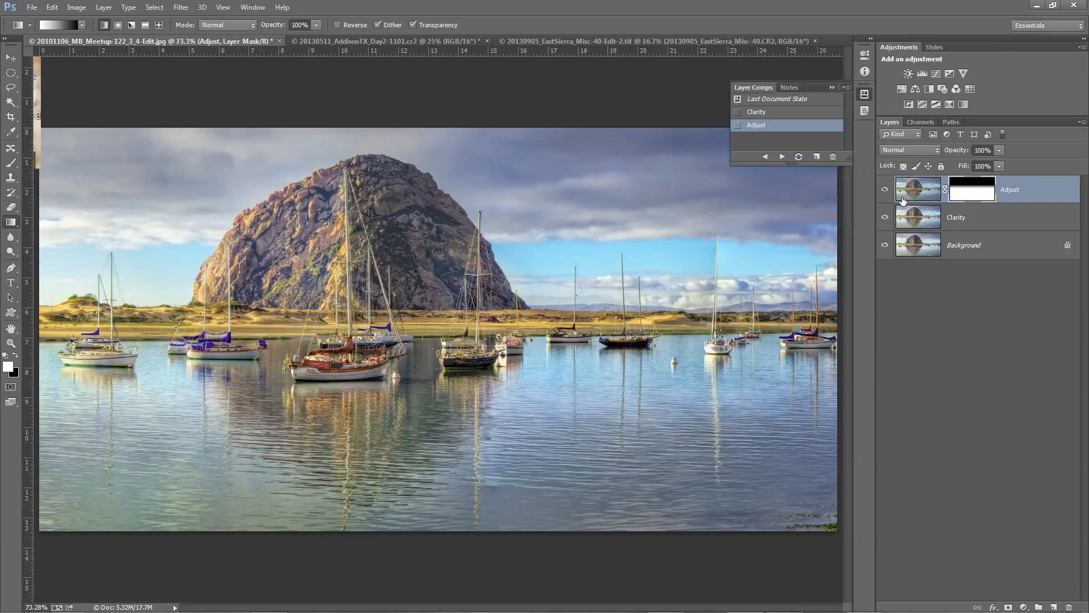
{"action": "left_click", "coordinate": [970, 193], "text": "alt"}
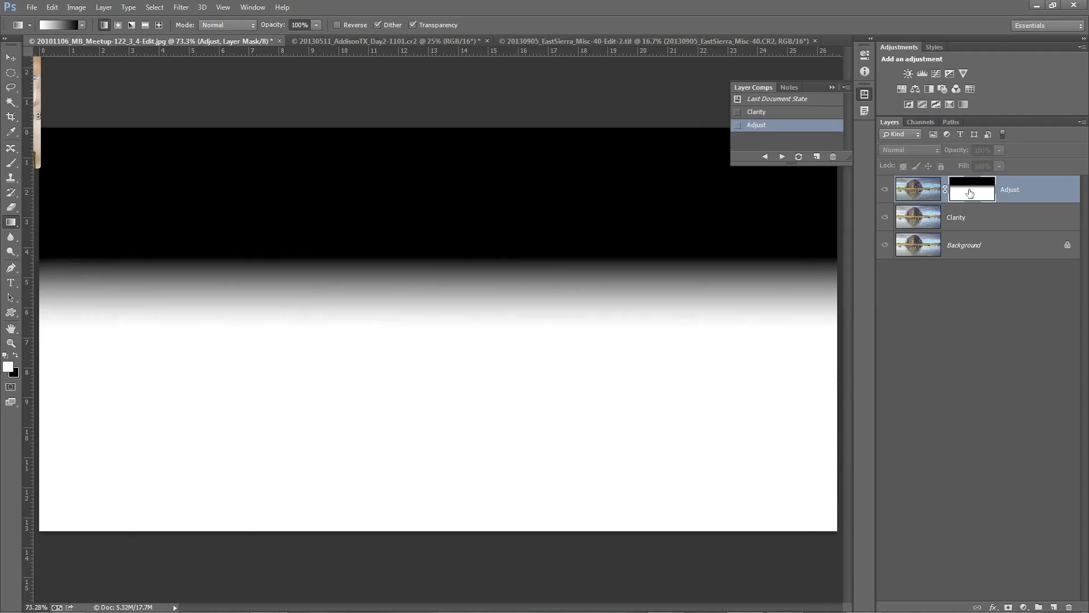
{"action": "left_click", "coordinate": [888, 193]}
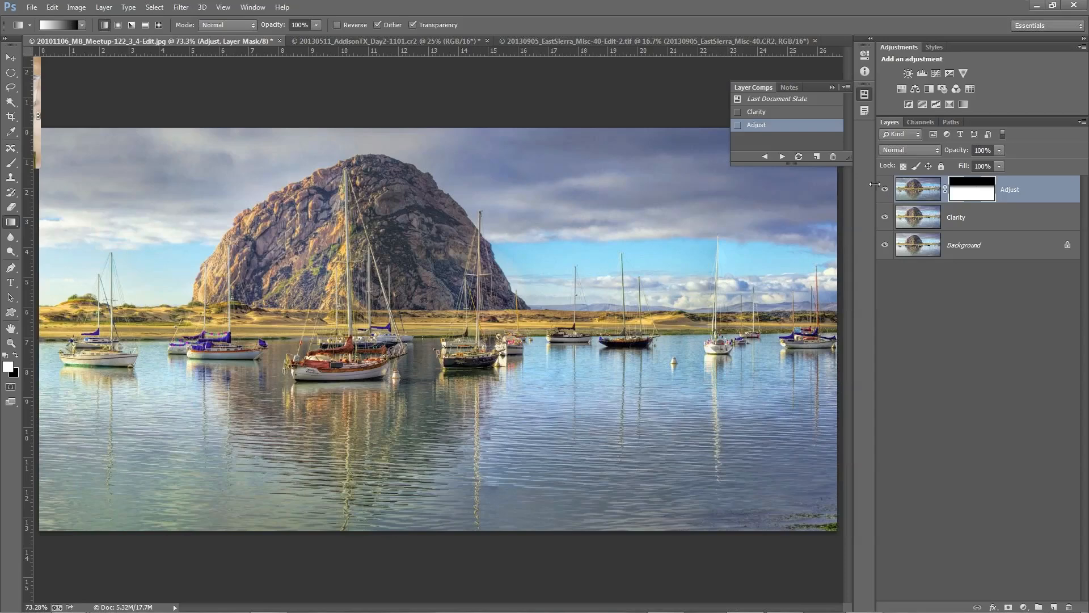
Switch between the Clarity and Adjust layer comps to compare the Clarity version with the masked blend
{"action": "left_click", "coordinate": [738, 126]}
{"action": "left_click", "coordinate": [738, 112]}
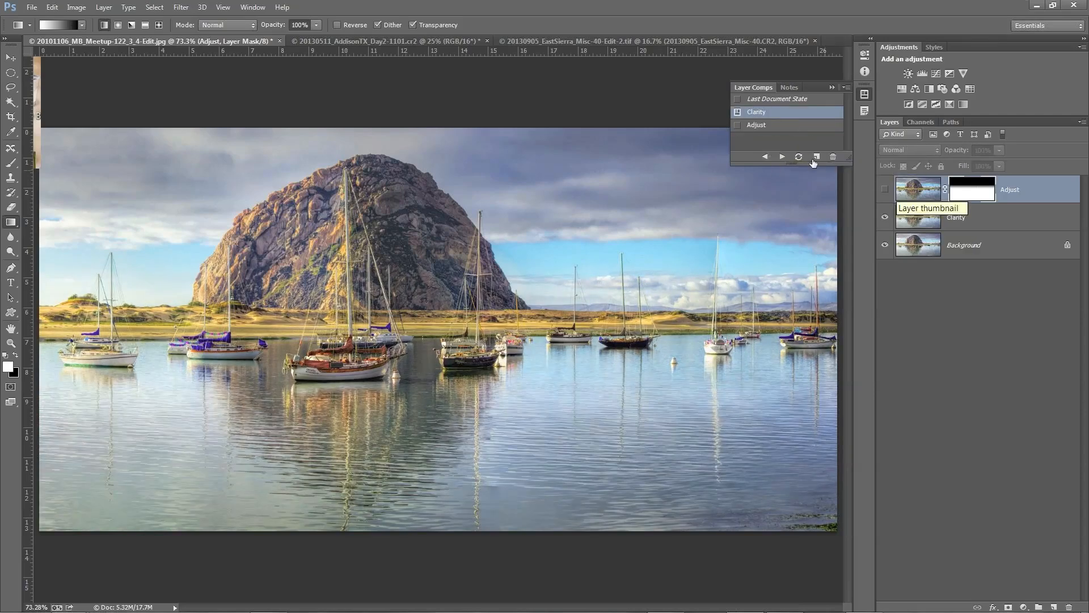
{"action": "left_click", "coordinate": [737, 125]}
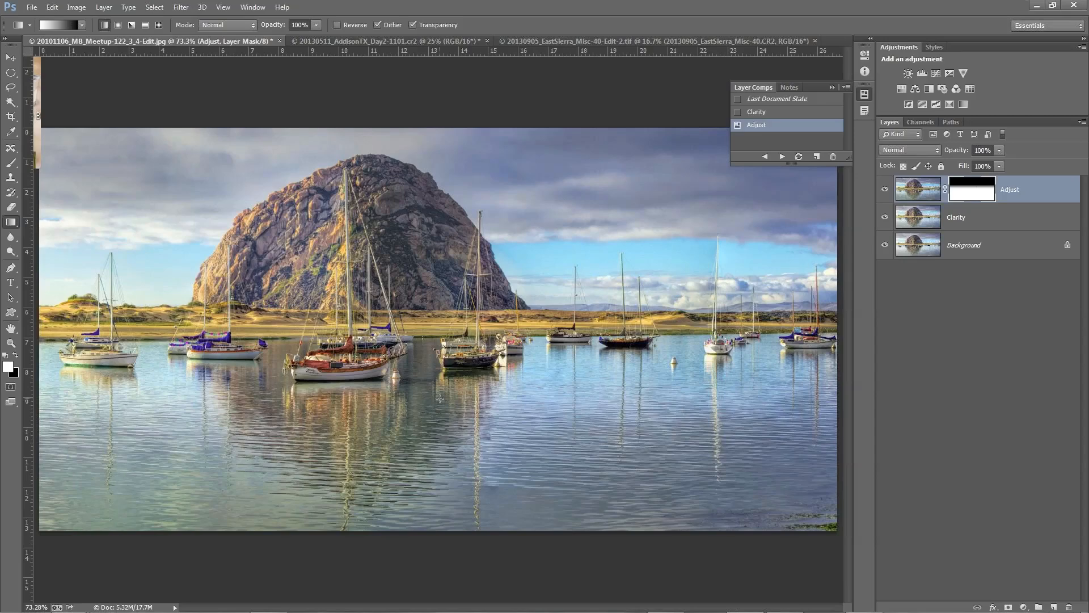
{"action": "key", "text": "ctrl"}
{"action": "left_click", "coordinate": [740, 112]}
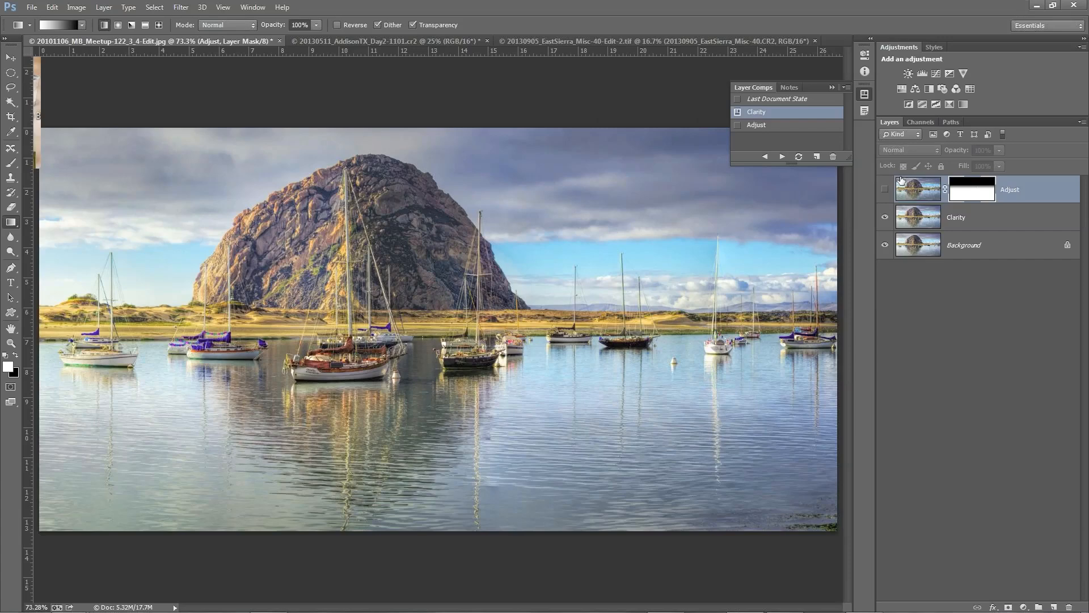
{"action": "left_click", "coordinate": [186, 7]}
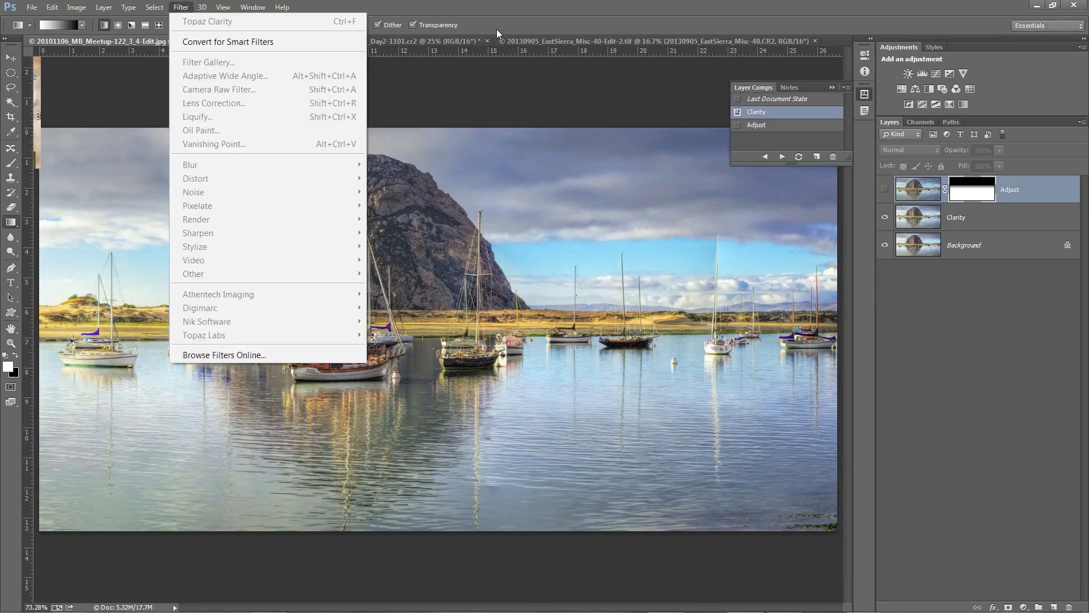
{"action": "left_click", "coordinate": [919, 219]}
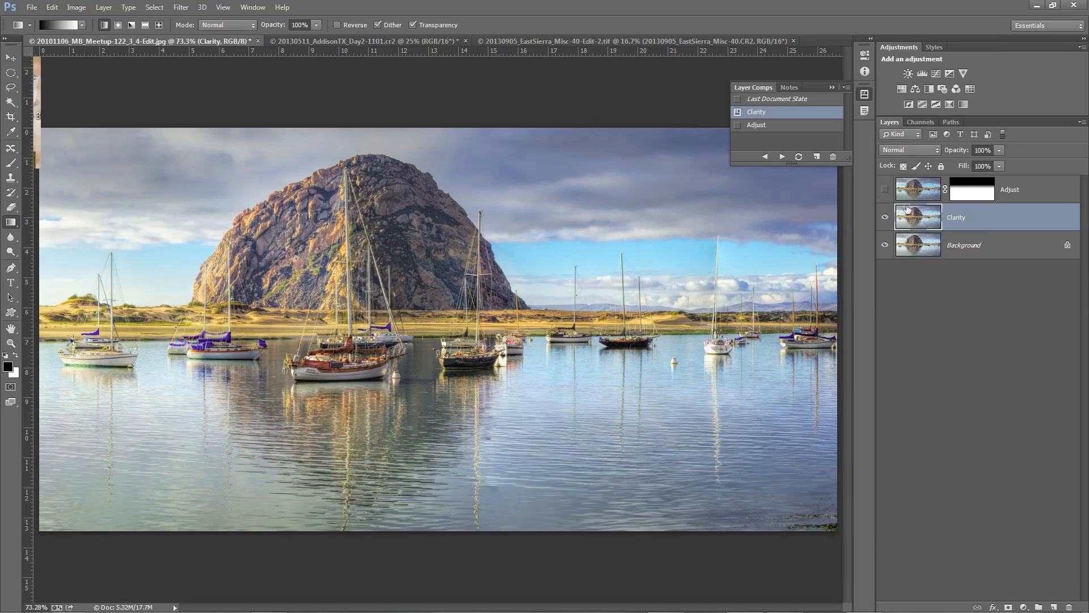
Apply the Adjust layer comp, stamp all visible layers into a new layer above Adjust and rename it Composite
{"action": "left_click", "coordinate": [737, 125]}
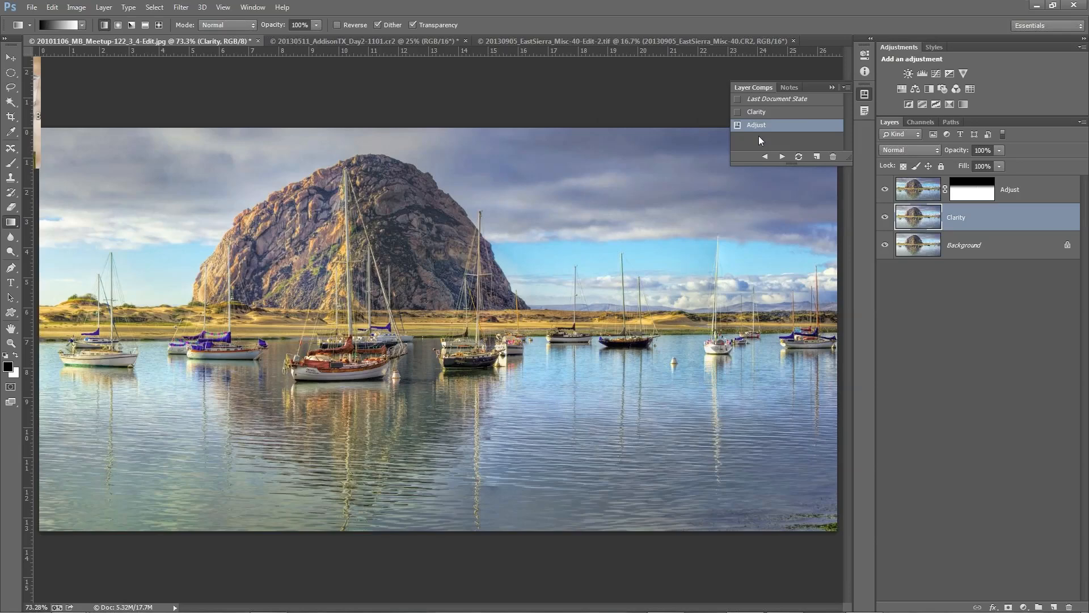
{"action": "left_click", "coordinate": [923, 189]}
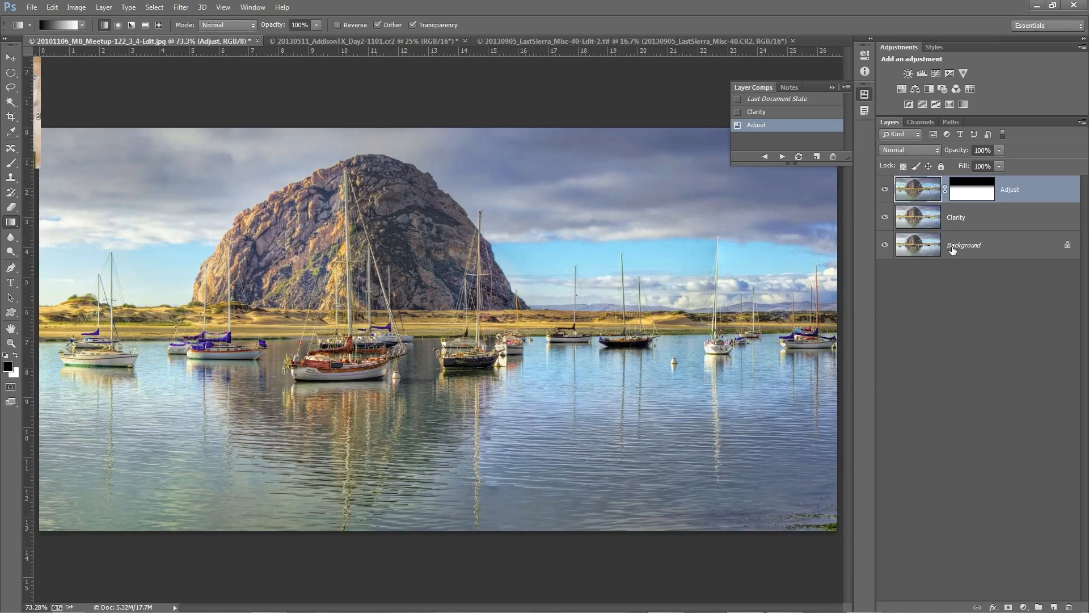
{"action": "key", "text": "ctrl+shift+alt+e"}
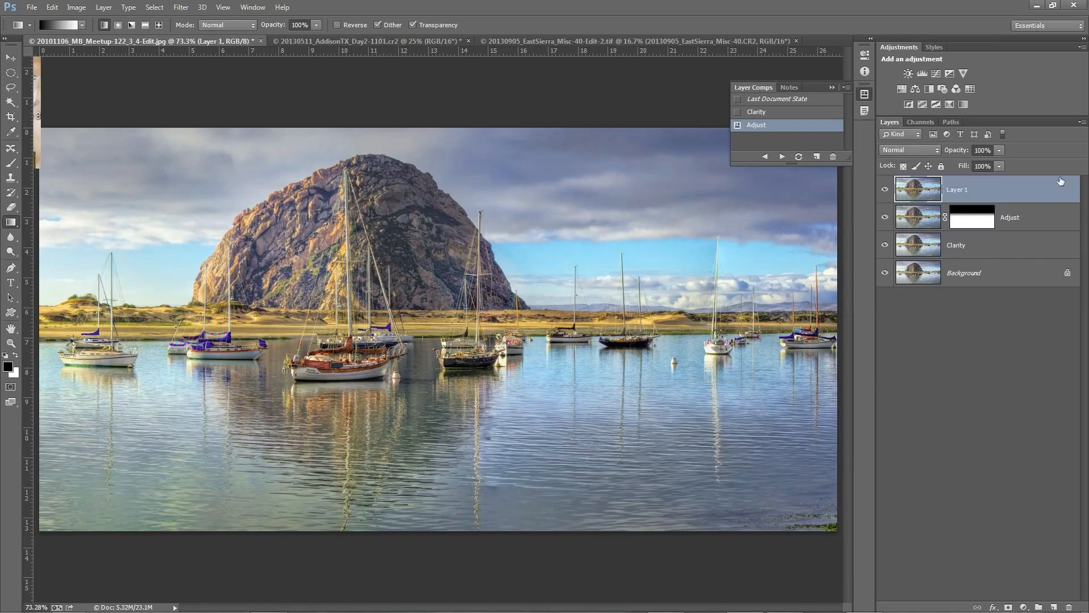
{"action": "double_click", "coordinate": [958, 195]}
{"action": "type", "text": "Composite"}
{"action": "key", "text": "Return"}
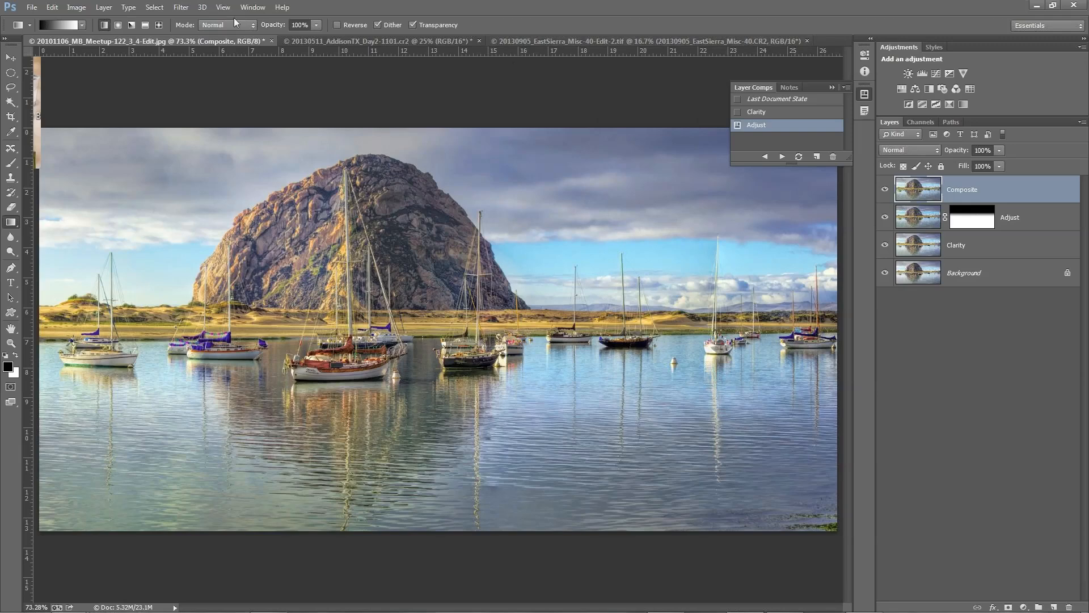
{"action": "left_click", "coordinate": [189, 8]}
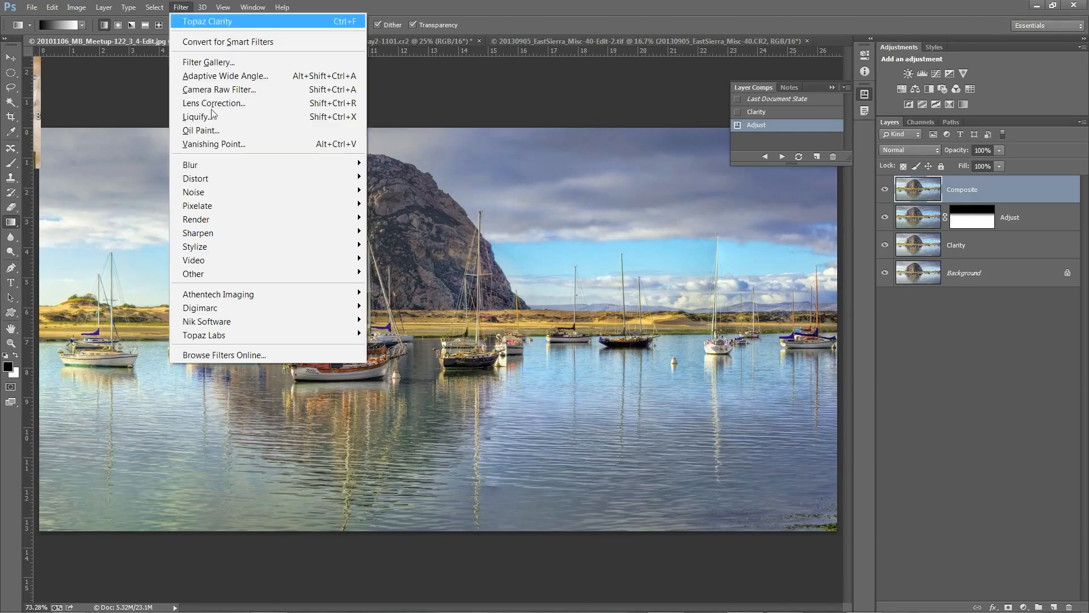
{"action": "mouse_move", "coordinate": [249, 335]}
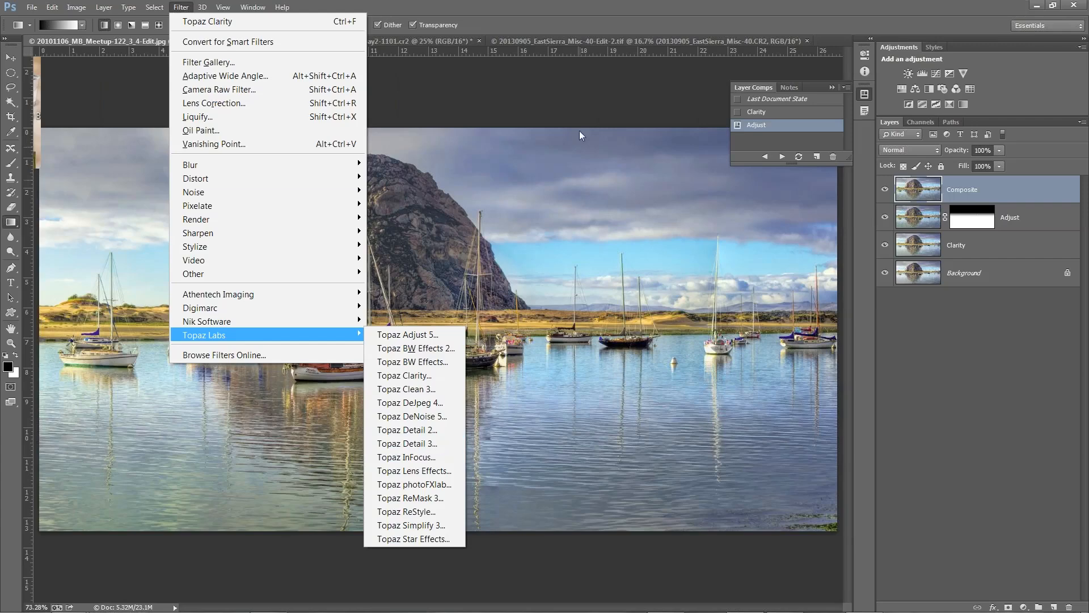
{"action": "left_click", "coordinate": [507, 13]}
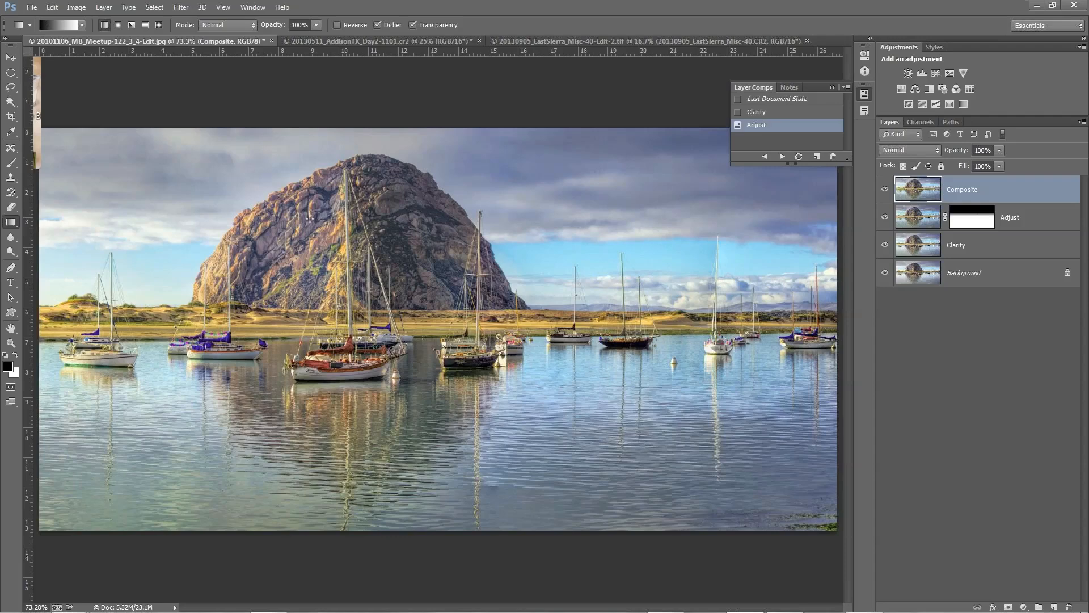
Close the harbor photo without saving and switch to the desert rock image 20130905_EastSierra_Misc-40-Edit-2.tif
{"action": "left_click", "coordinate": [271, 40]}
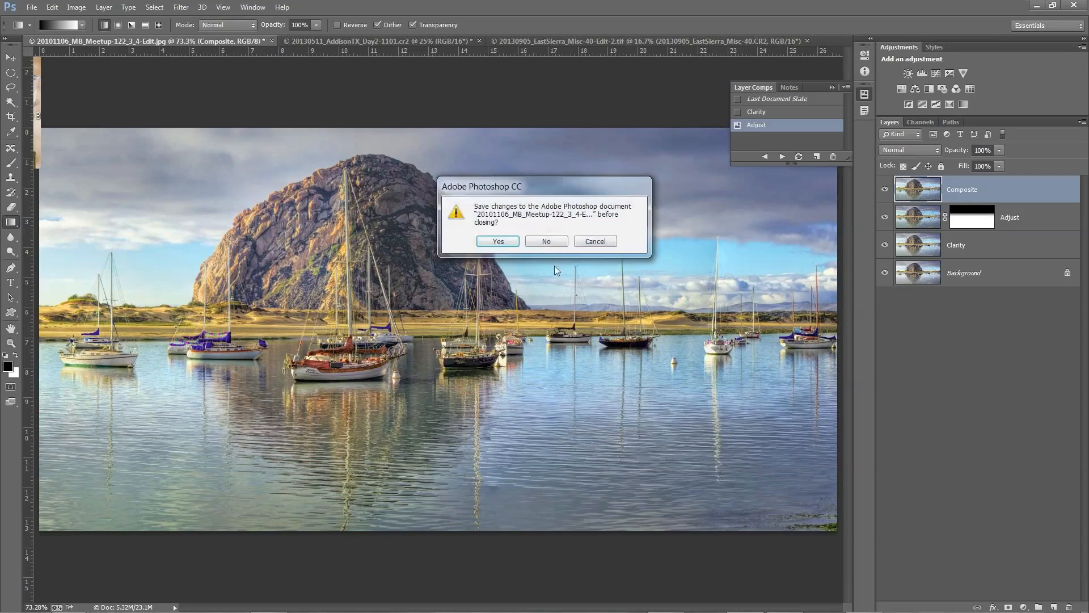
{"action": "left_click", "coordinate": [540, 245]}
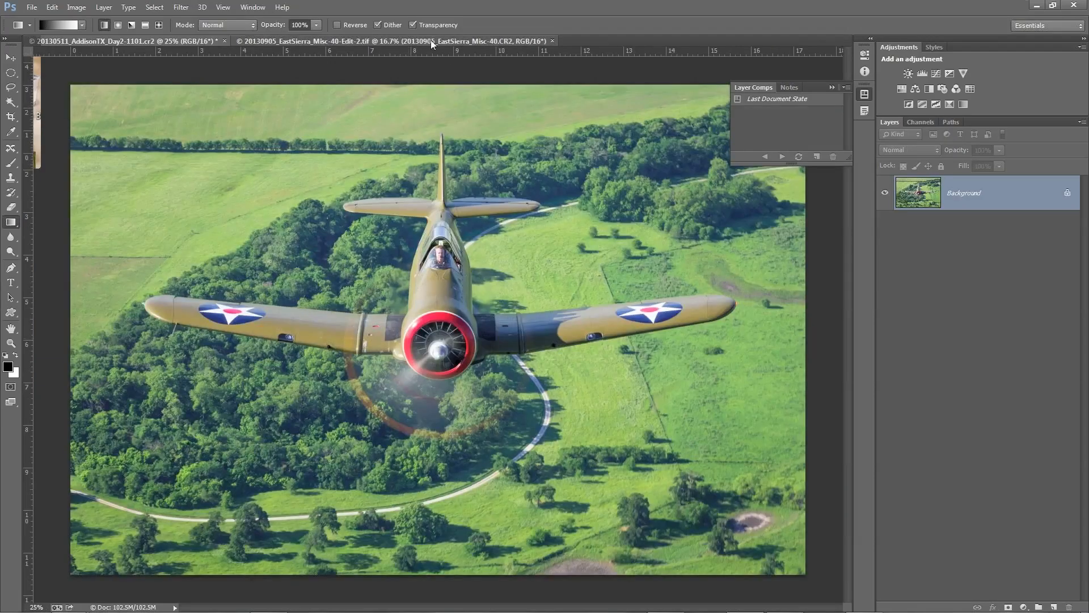
{"action": "left_click", "coordinate": [432, 42]}
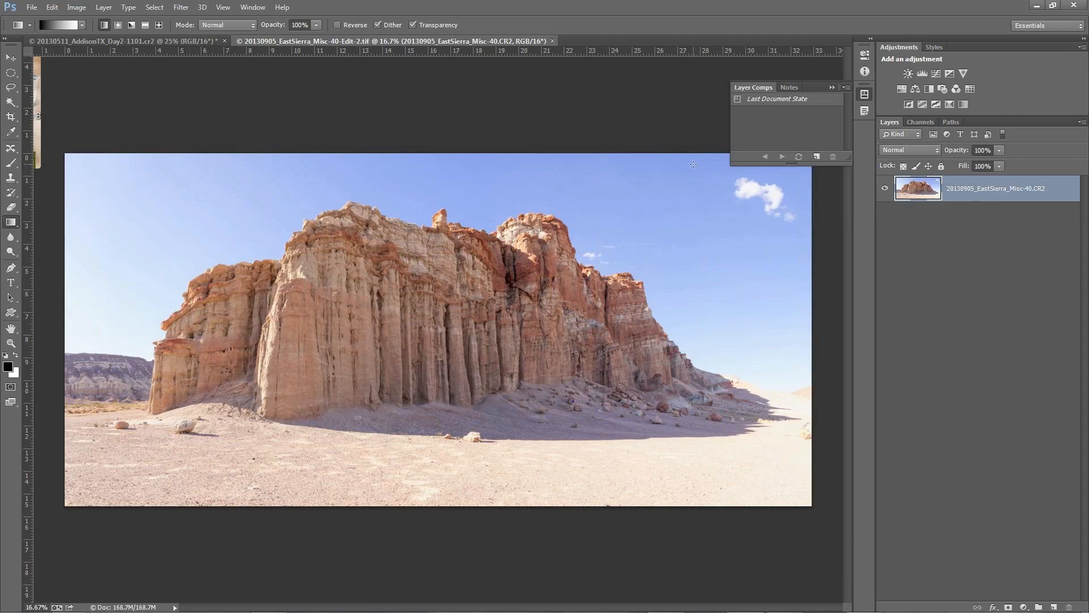
{"action": "left_click", "coordinate": [832, 88]}
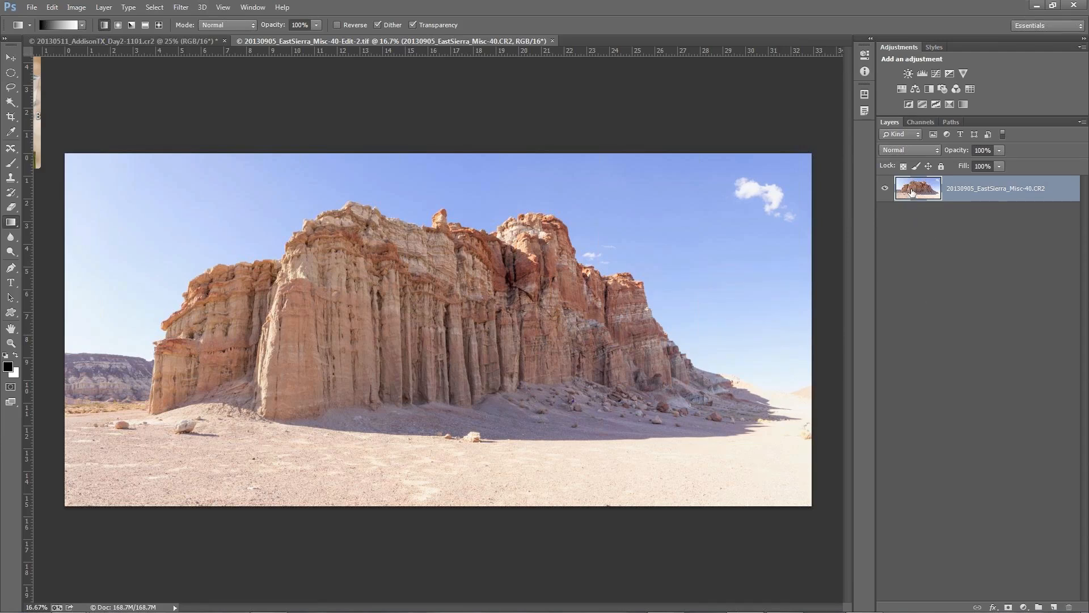
Duplicate the desert rock layer and rename the copy Clarity
{"action": "key", "text": "ctrl+j"}
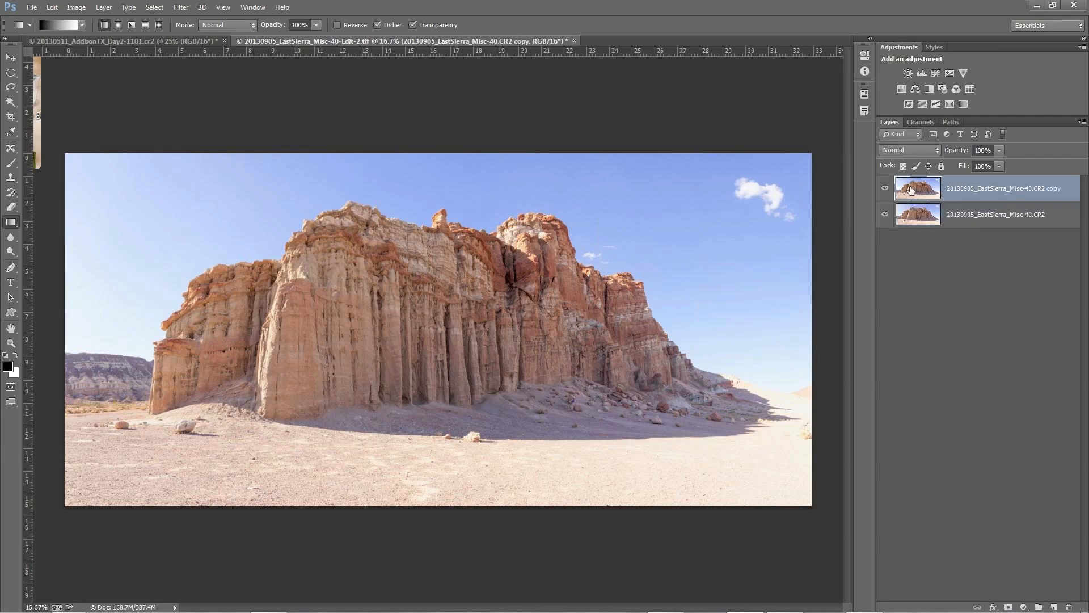
{"action": "double_click", "coordinate": [962, 190]}
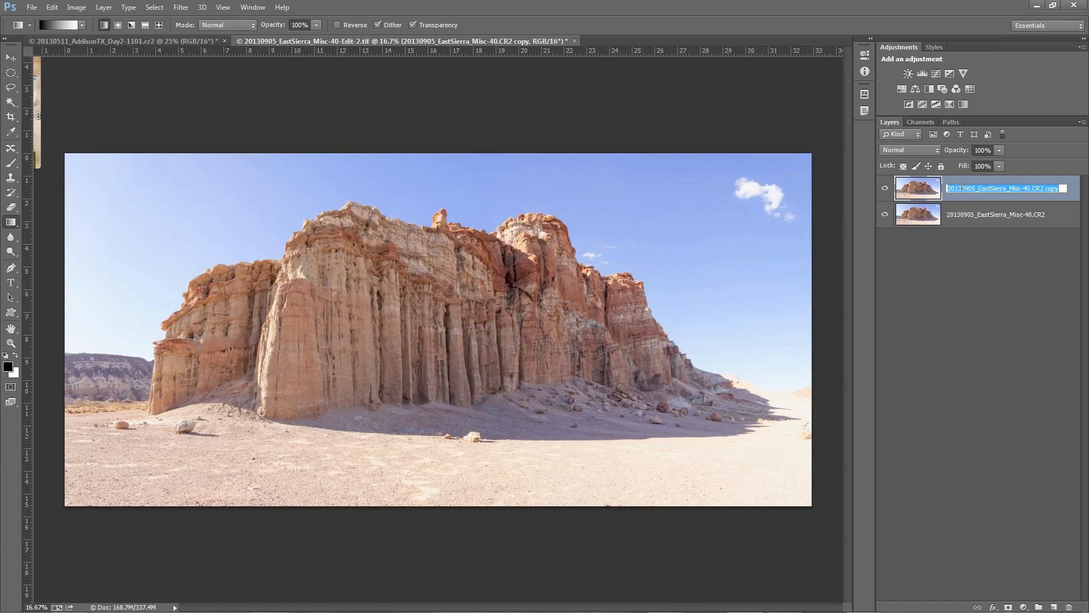
{"action": "type", "text": "Clarity"}
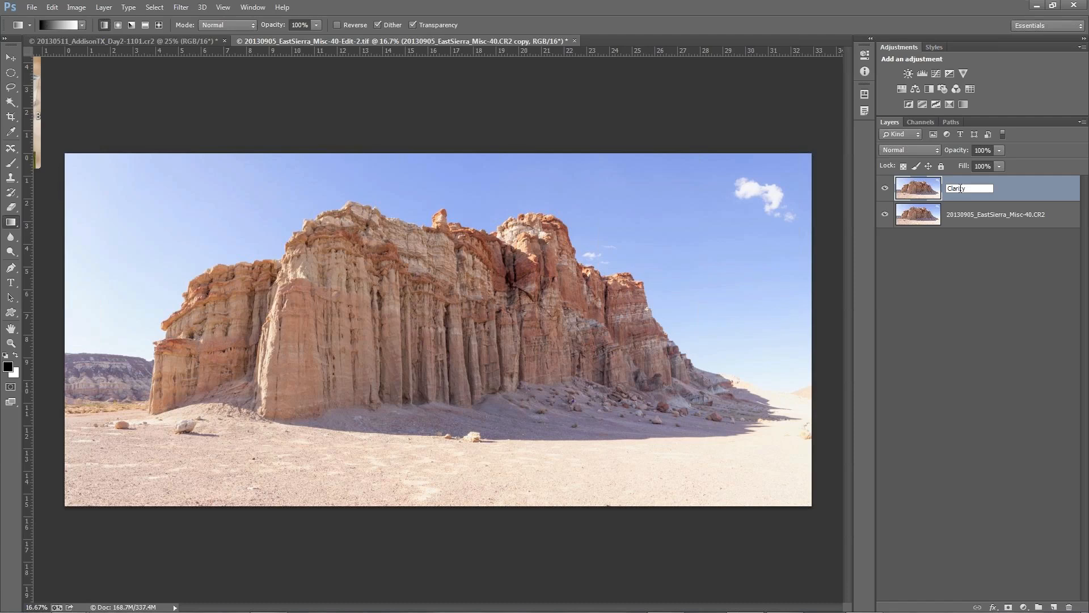
{"action": "left_click", "coordinate": [911, 184]}
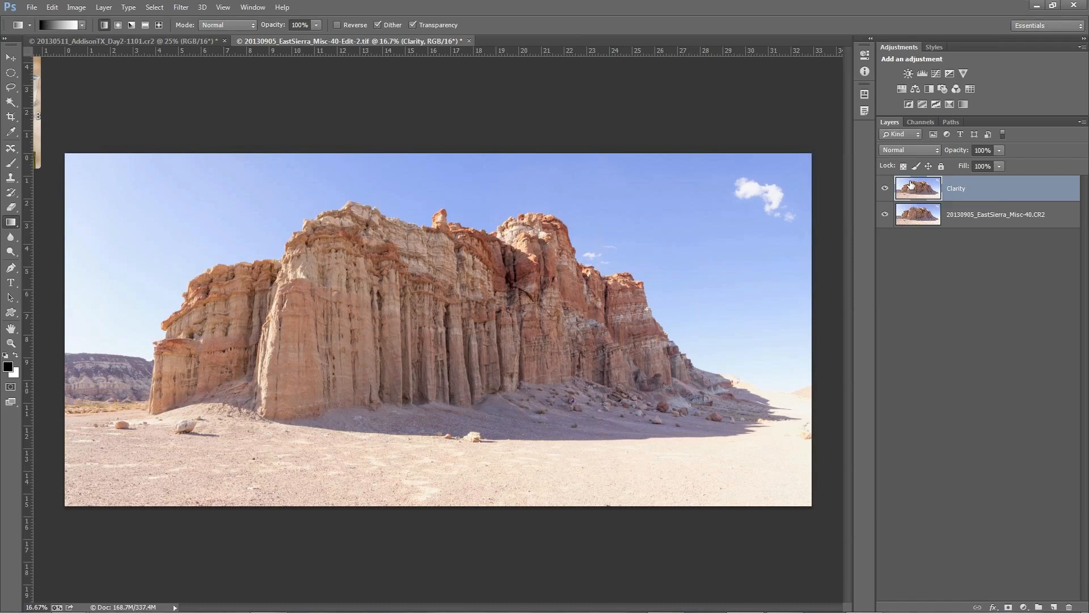
Open the Topaz Clarity filter on the Clarity layer
{"action": "left_click", "coordinate": [913, 185]}
{"action": "left_click", "coordinate": [182, 8]}
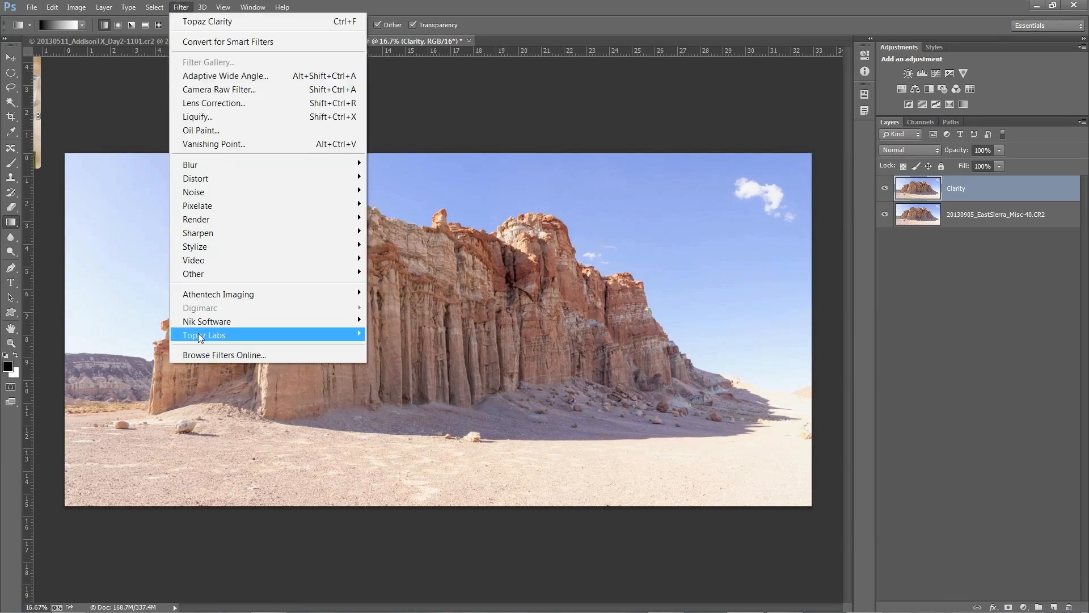
{"action": "mouse_move", "coordinate": [236, 335]}
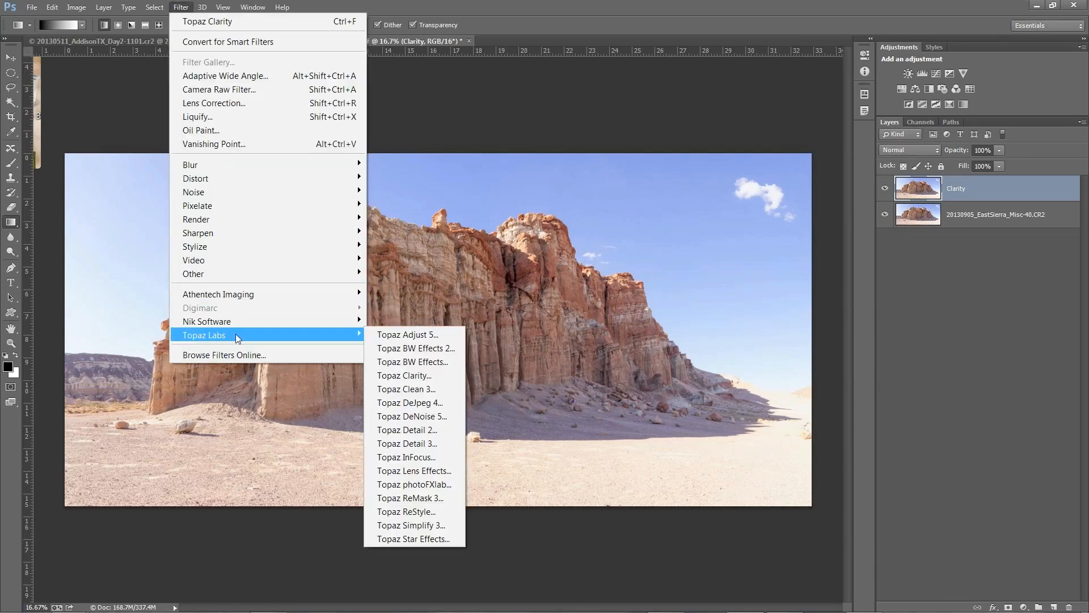
{"action": "left_click", "coordinate": [423, 374]}
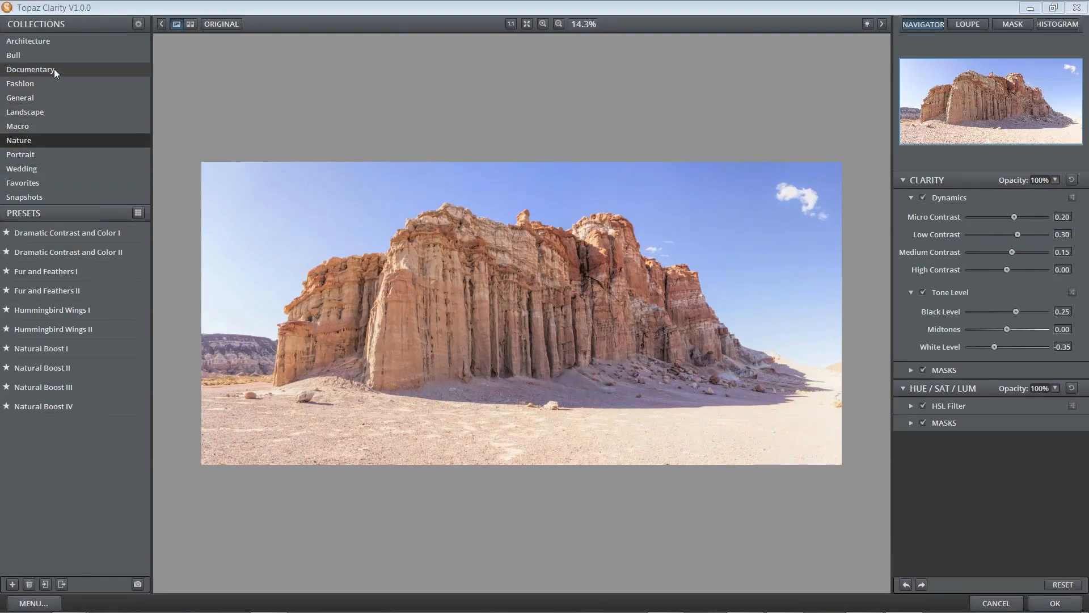
Try the Natural Boost I and II presets of the Nature collection, then apply Natural Boost III
{"action": "left_click", "coordinate": [50, 111]}
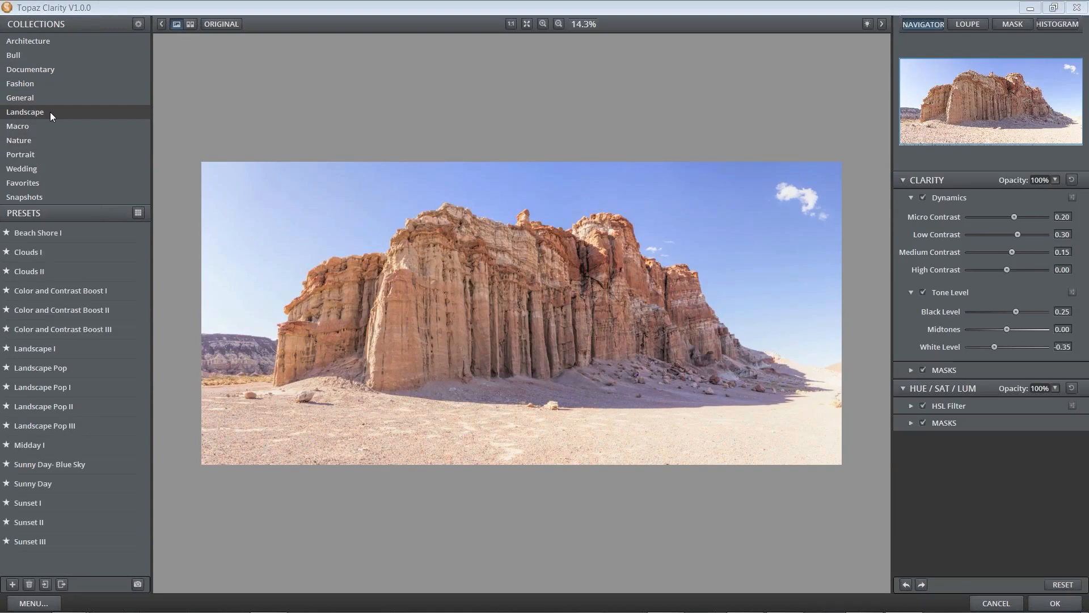
{"action": "left_click", "coordinate": [42, 139]}
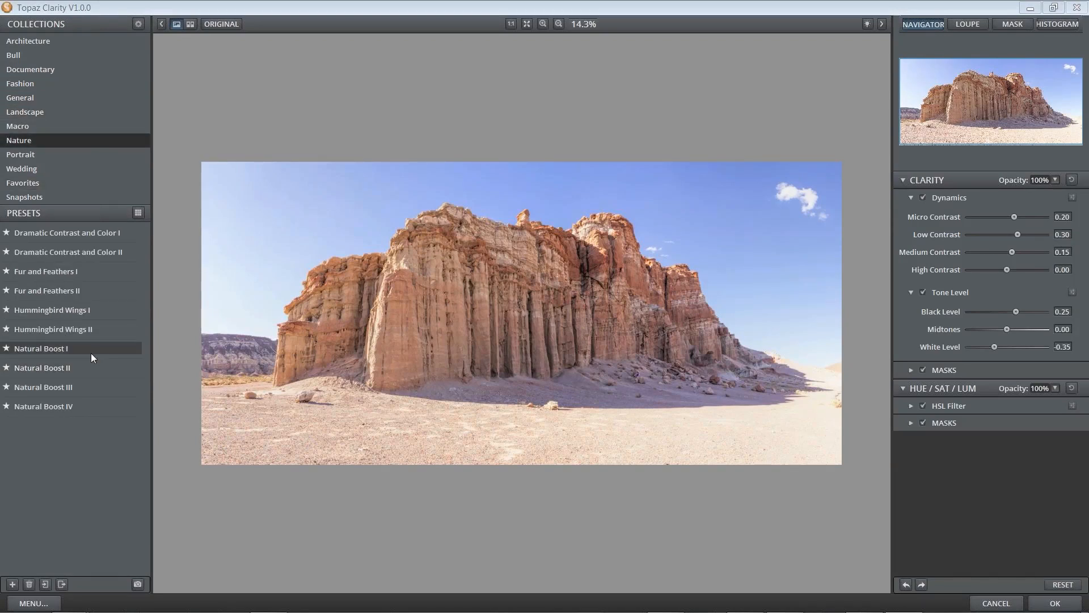
{"action": "left_click", "coordinate": [75, 348]}
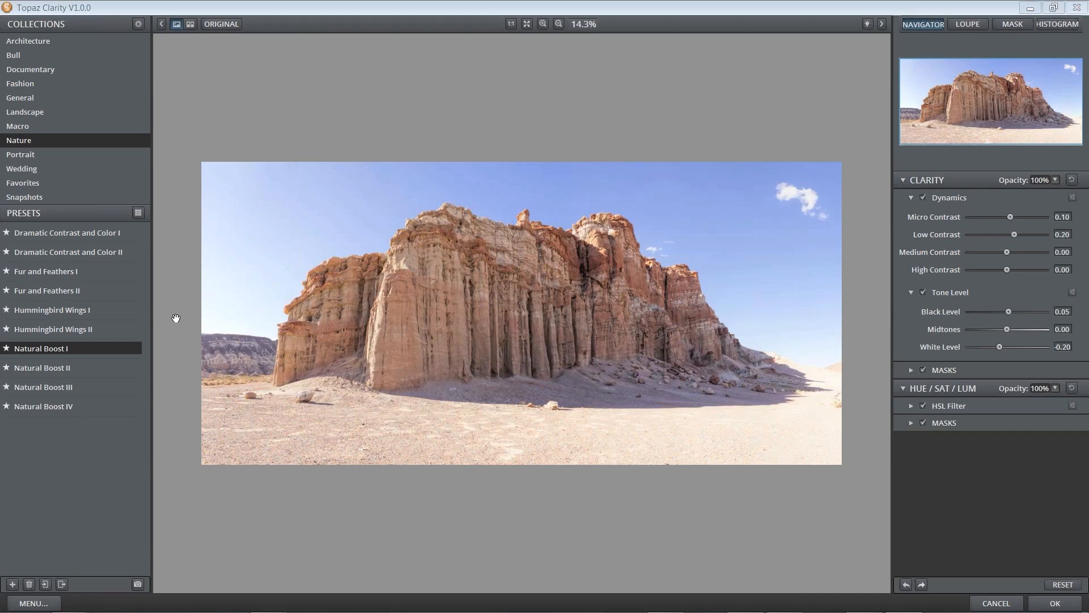
{"action": "left_click", "coordinate": [46, 367]}
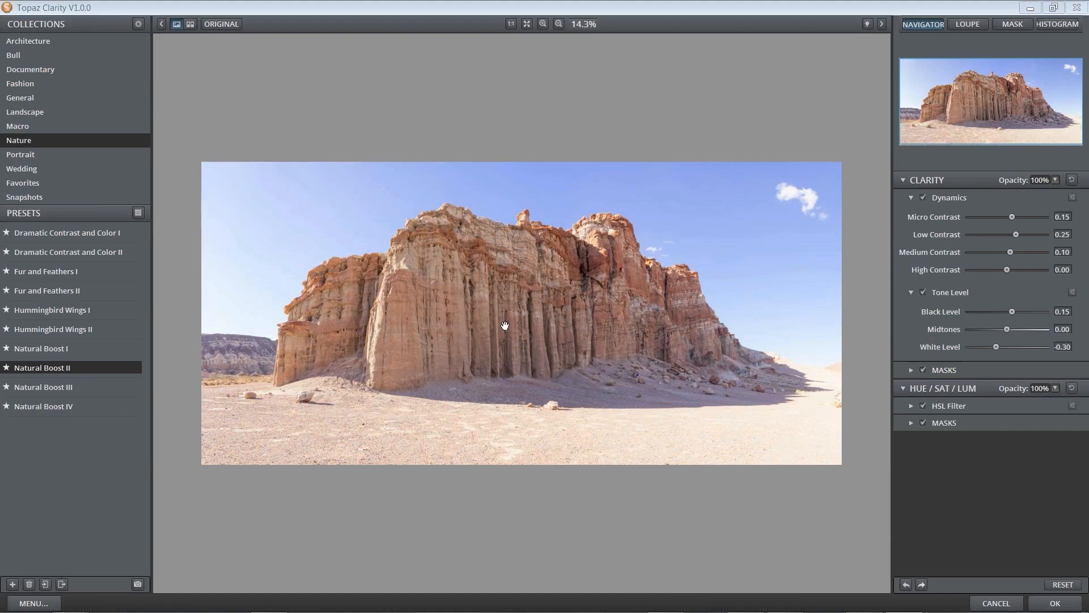
{"action": "key", "text": "ctrl"}
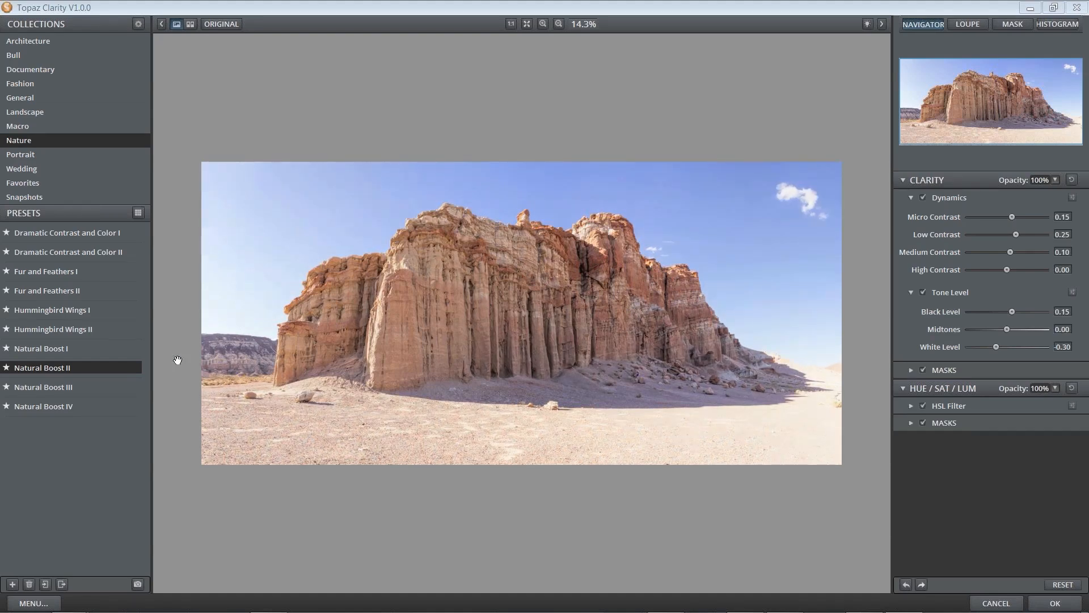
{"action": "left_click", "coordinate": [102, 384]}
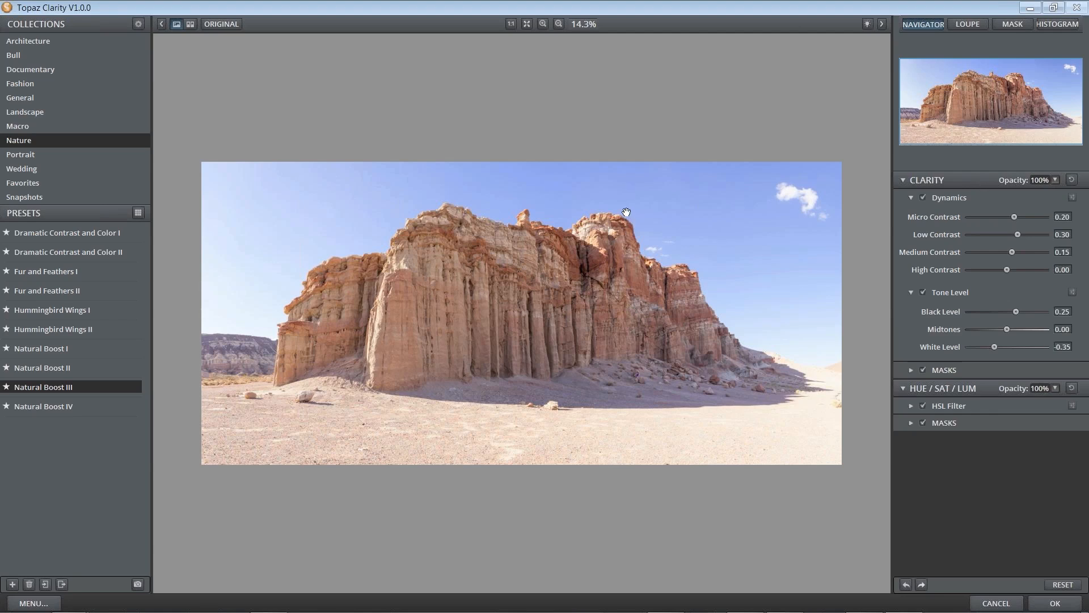
{"action": "left_click", "coordinate": [577, 185]}
Mask the blue sky out of the clarity effect with a color range sampled above the rock, using size 0.98 and sensitivity 0.06
{"action": "left_click", "coordinate": [1013, 234]}
{"action": "left_click", "coordinate": [910, 369]}
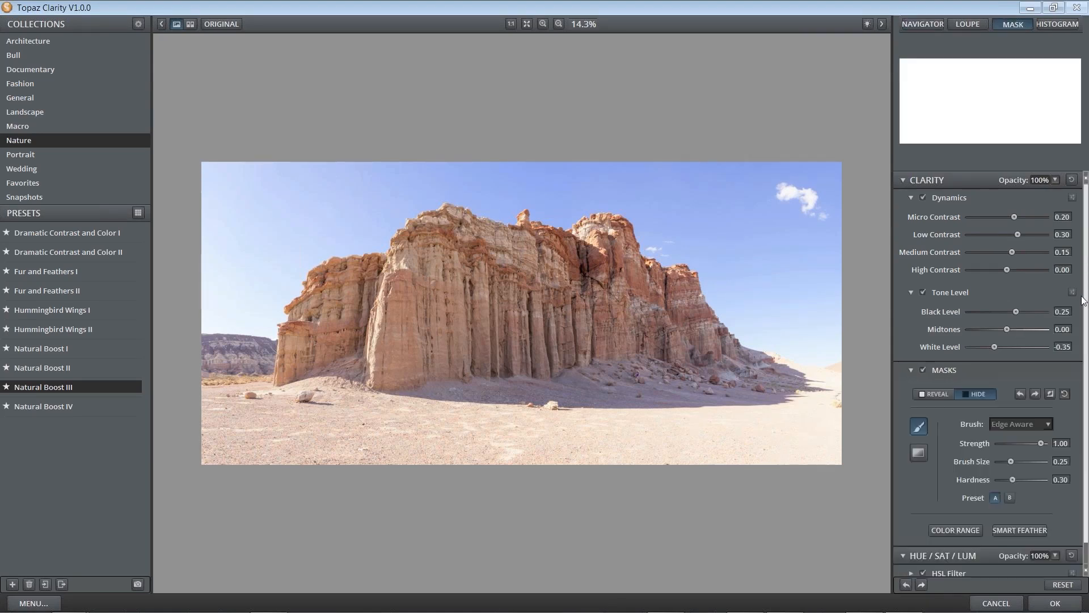
{"action": "left_click_drag", "start_coordinate": [1085, 295], "coordinate": [1085, 335]}
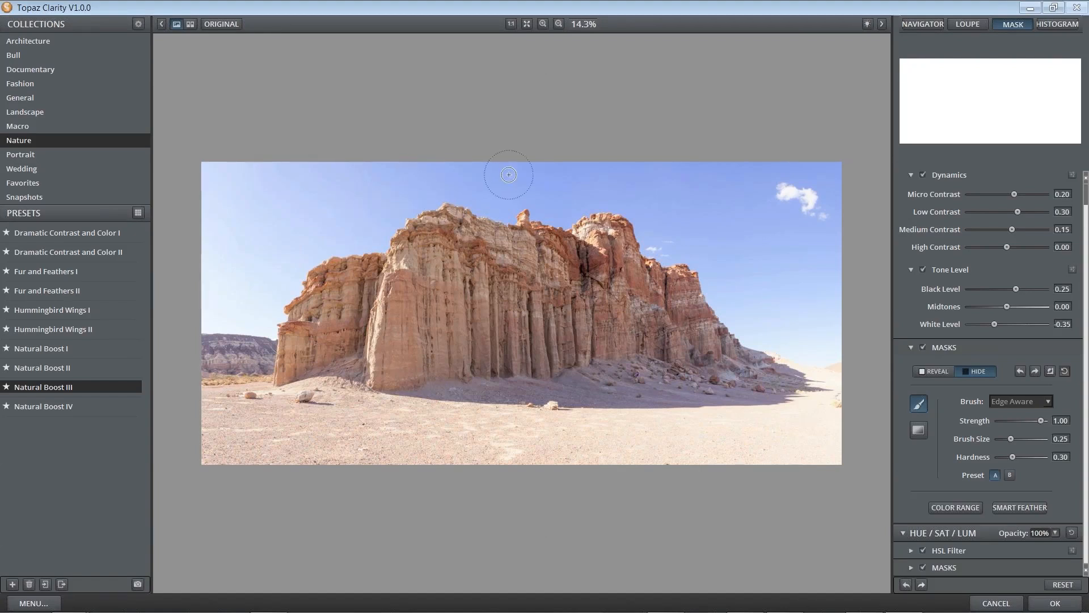
{"action": "left_click", "coordinate": [955, 507]}
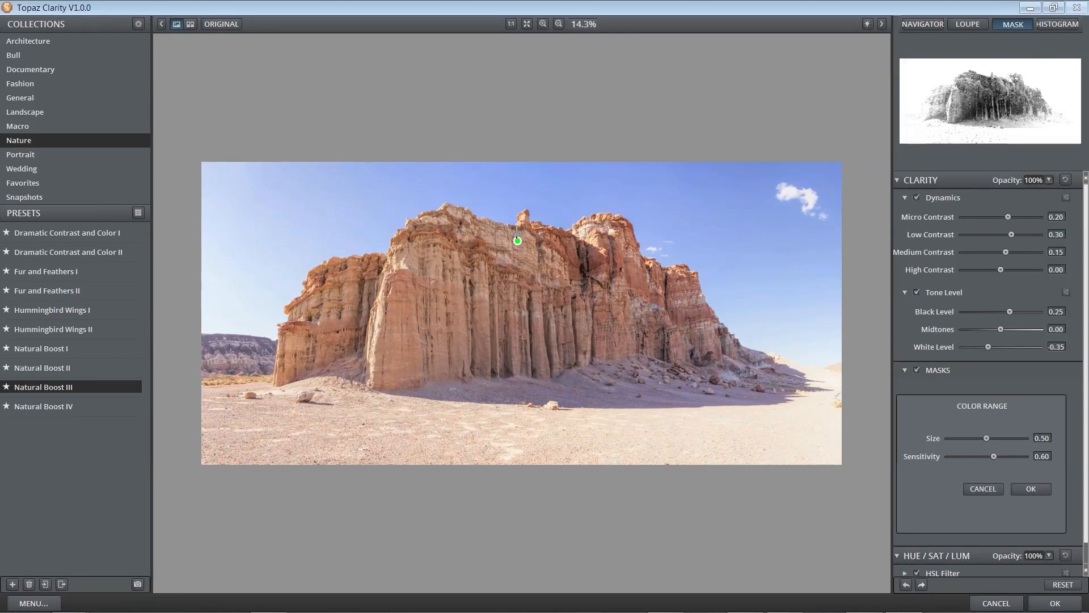
{"action": "left_click", "coordinate": [516, 189]}
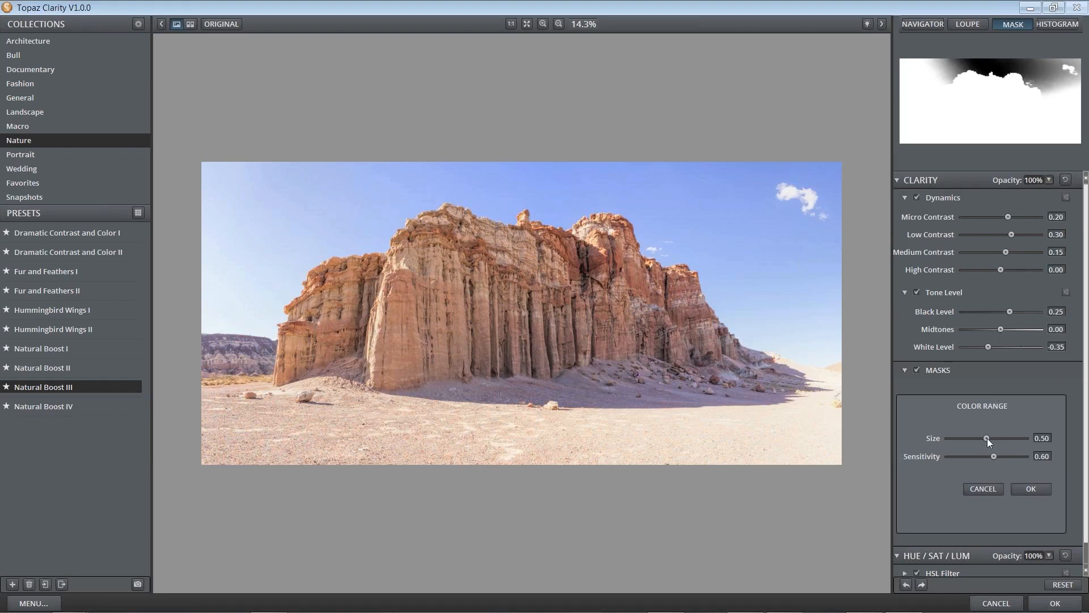
{"action": "left_click_drag", "start_coordinate": [987, 438], "coordinate": [954, 457]}
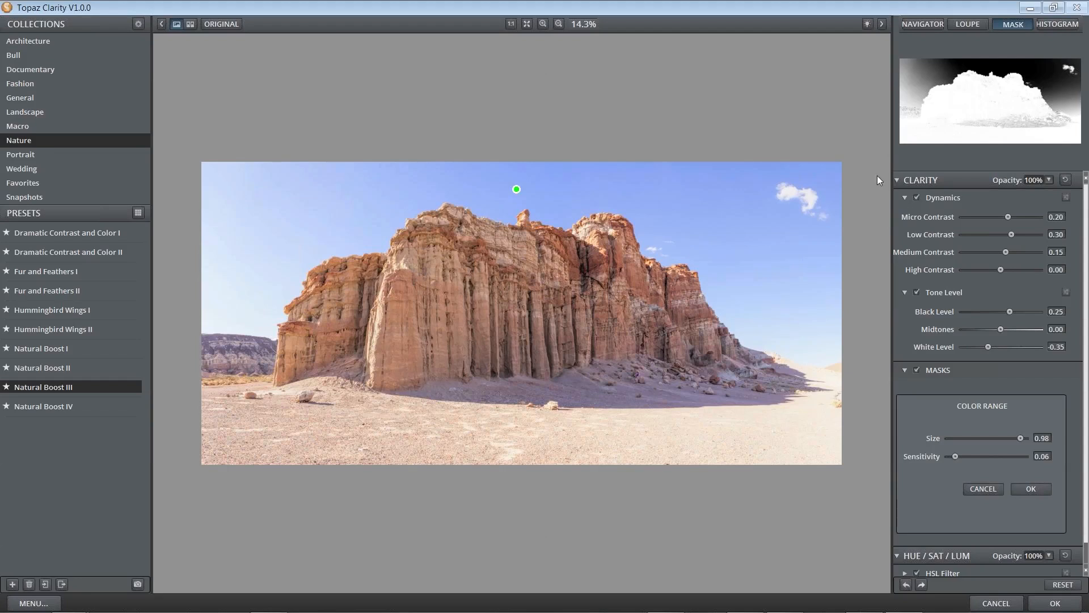
Raise the saturation of Aqua and Blue to 0.16 each in the HSL filter
{"action": "left_click", "coordinate": [897, 180]}
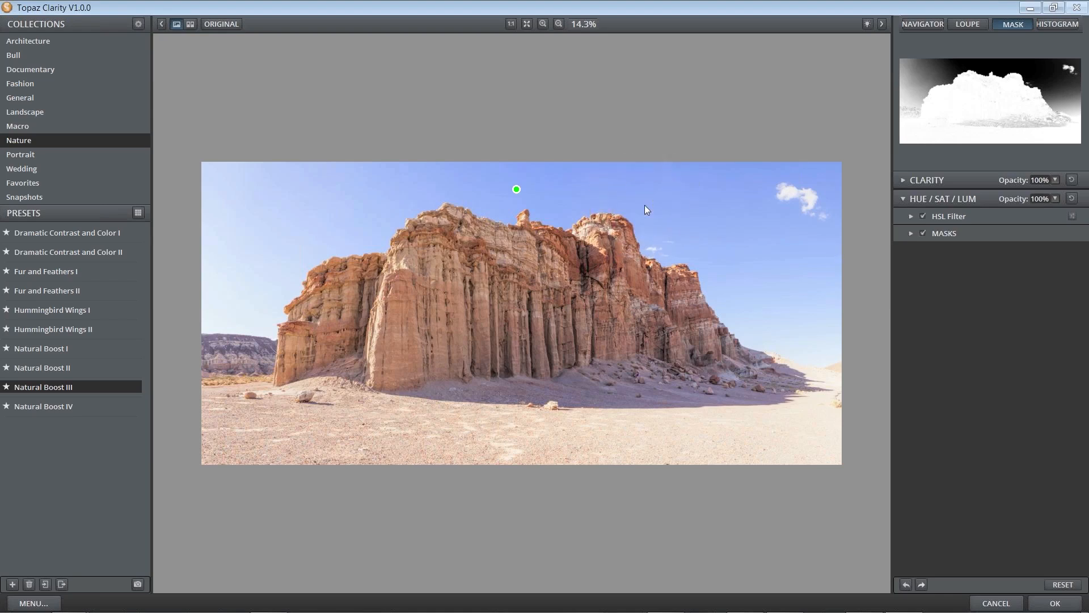
{"action": "left_click", "coordinate": [912, 216]}
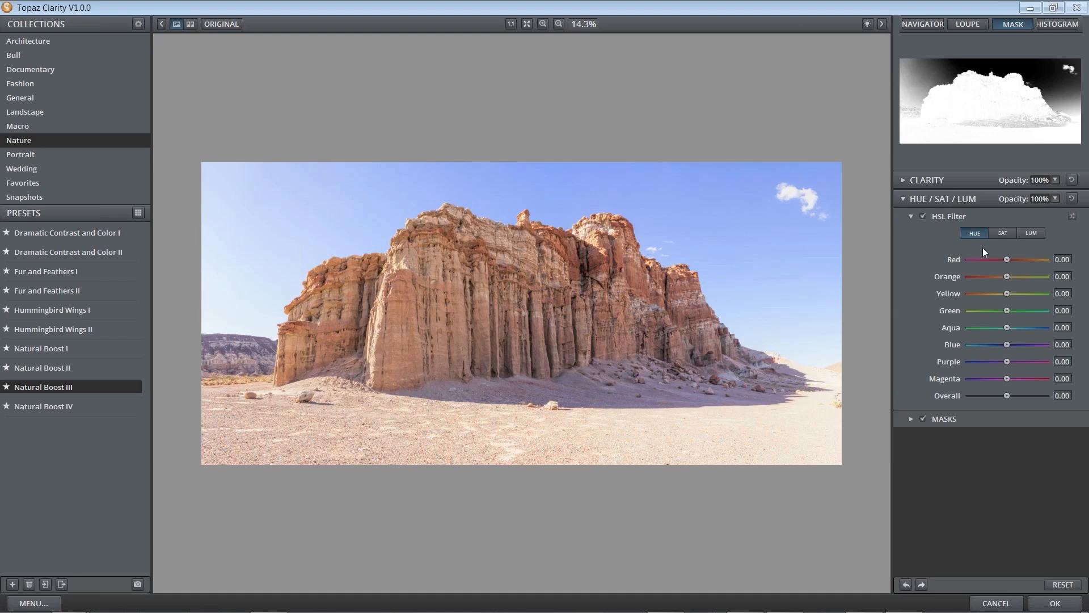
{"action": "left_click", "coordinate": [1009, 230]}
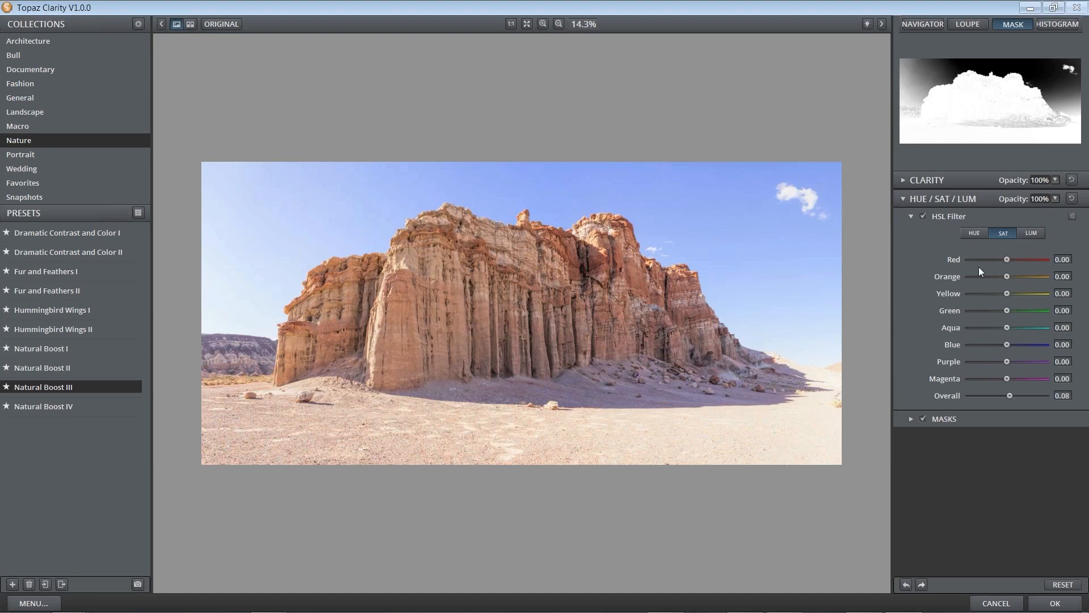
{"action": "left_click", "coordinate": [978, 275]}
{"action": "left_click", "coordinate": [1005, 238]}
{"action": "mouse_move", "coordinate": [1010, 345]}
{"action": "left_mouse_down"}
{"action": "mouse_move", "coordinate": [1002, 325]}
{"action": "mouse_move", "coordinate": [1012, 328]}
{"action": "left_mouse_up"}
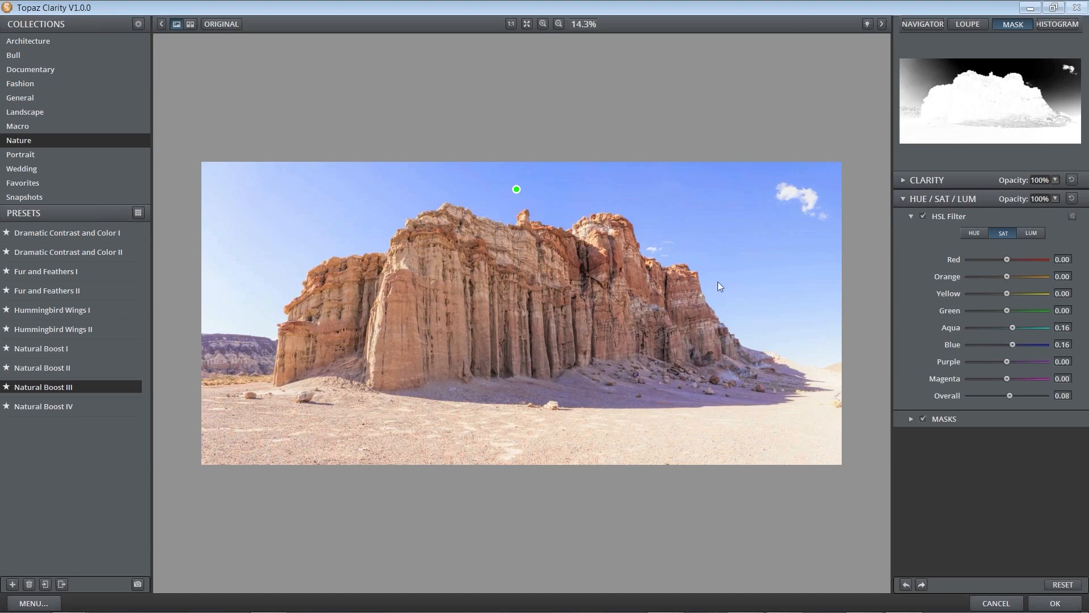
Lower the luminance of Aqua to -0.16 and Blue to -0.14, and review the adjusted sky in the full image preview
{"action": "left_click", "coordinate": [1036, 234]}
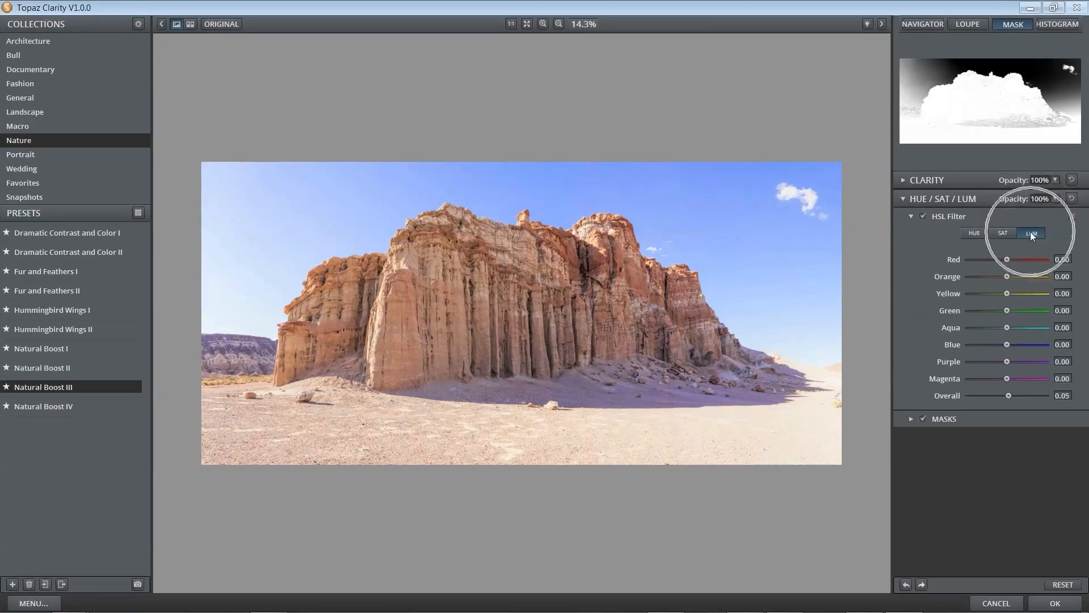
{"action": "left_click", "coordinate": [1005, 345]}
{"action": "left_click_drag", "start_coordinate": [1004, 345], "coordinate": [1001, 329]}
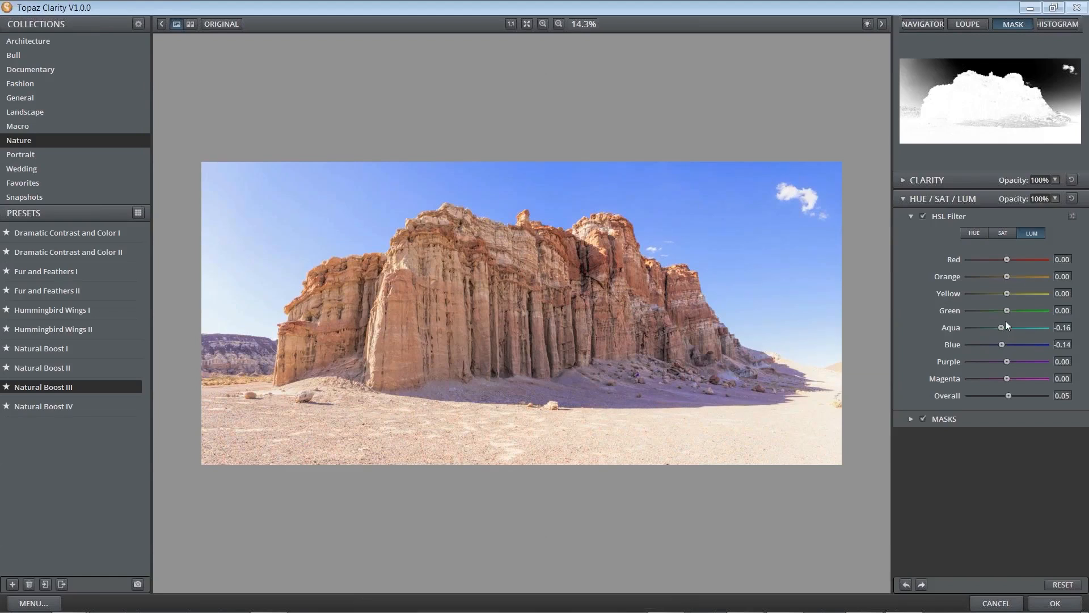
{"action": "left_click", "coordinate": [1009, 233]}
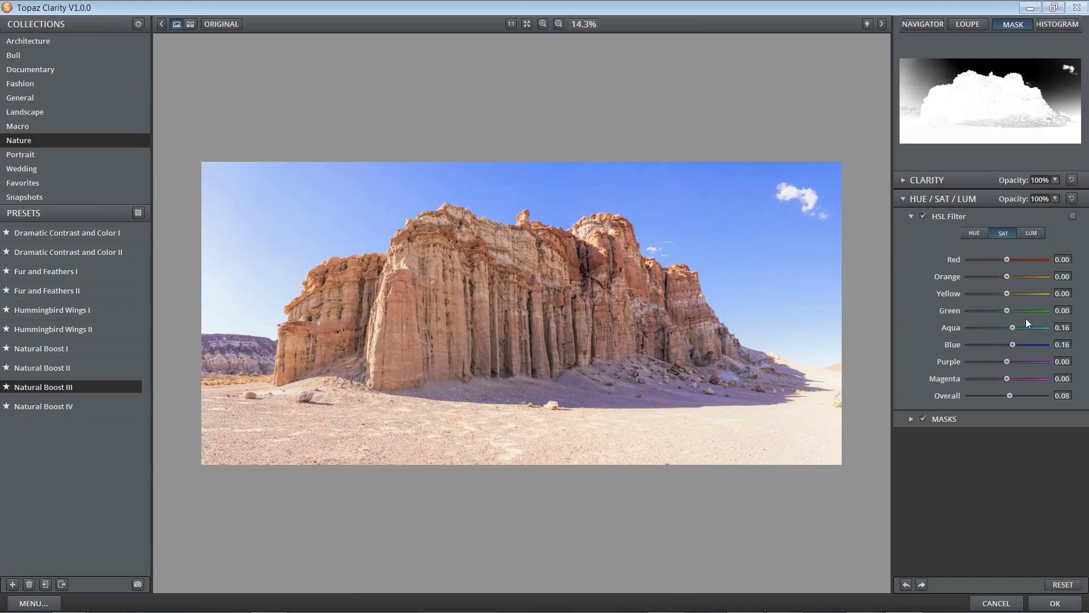
{"action": "left_click", "coordinate": [1031, 233]}
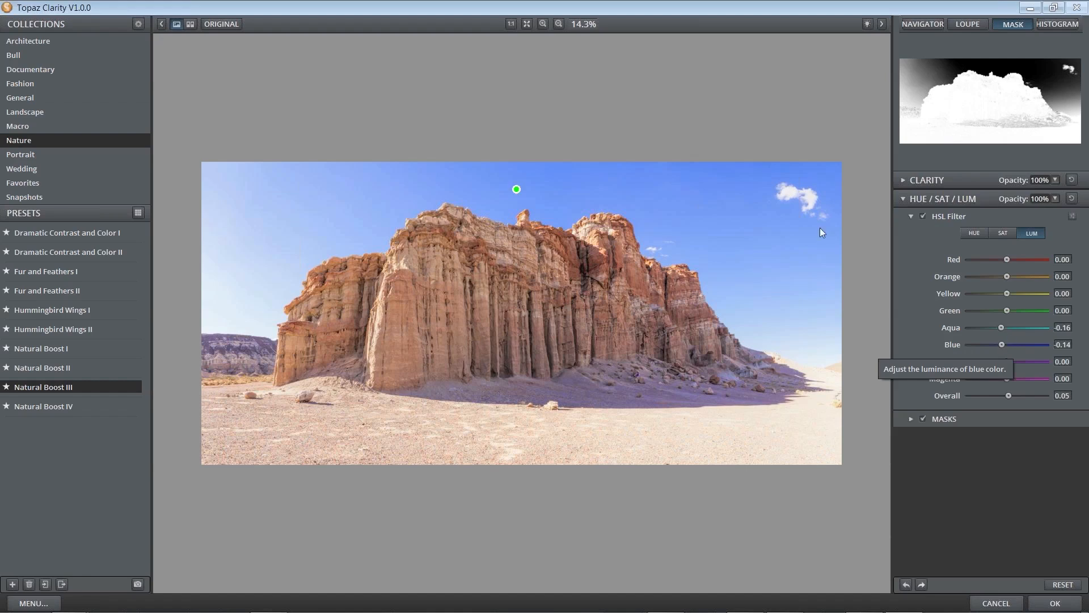
{"action": "left_click", "coordinate": [919, 25]}
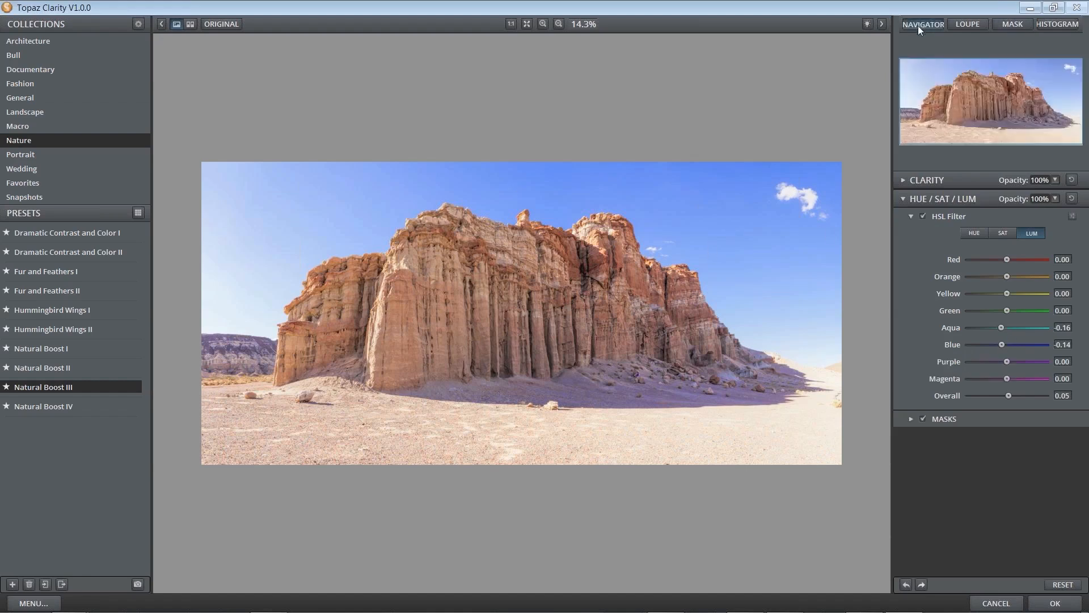
{"action": "left_click", "coordinate": [670, 261]}
{"action": "left_click", "coordinate": [670, 261]}
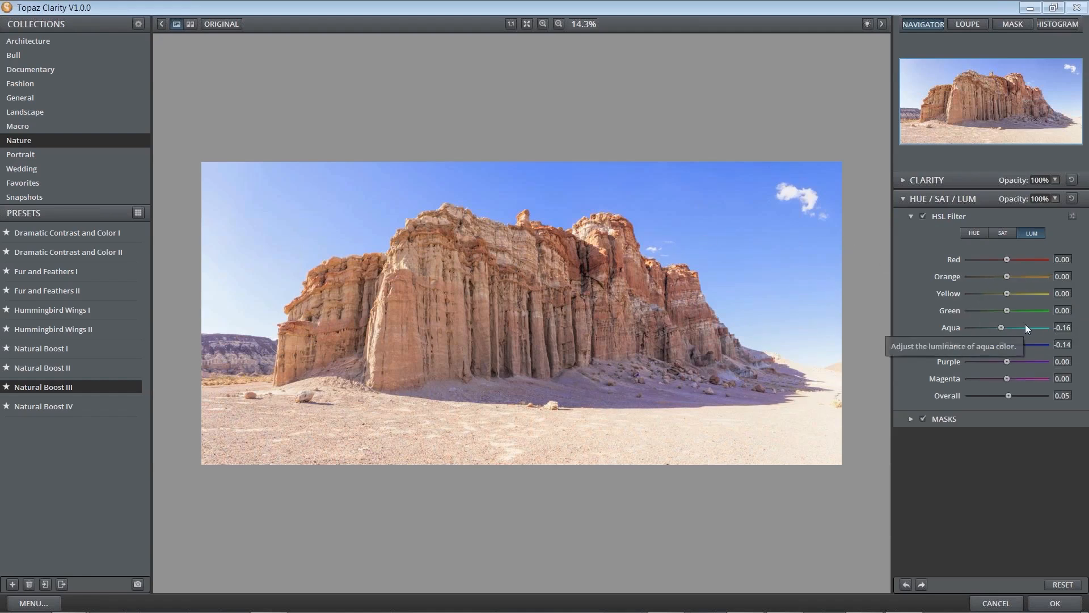
Hide the HSL effect along the shadowed ground below the rock and the distant hills, using a Normal mask brush with hardness 0.00
{"action": "left_click", "coordinate": [605, 371]}
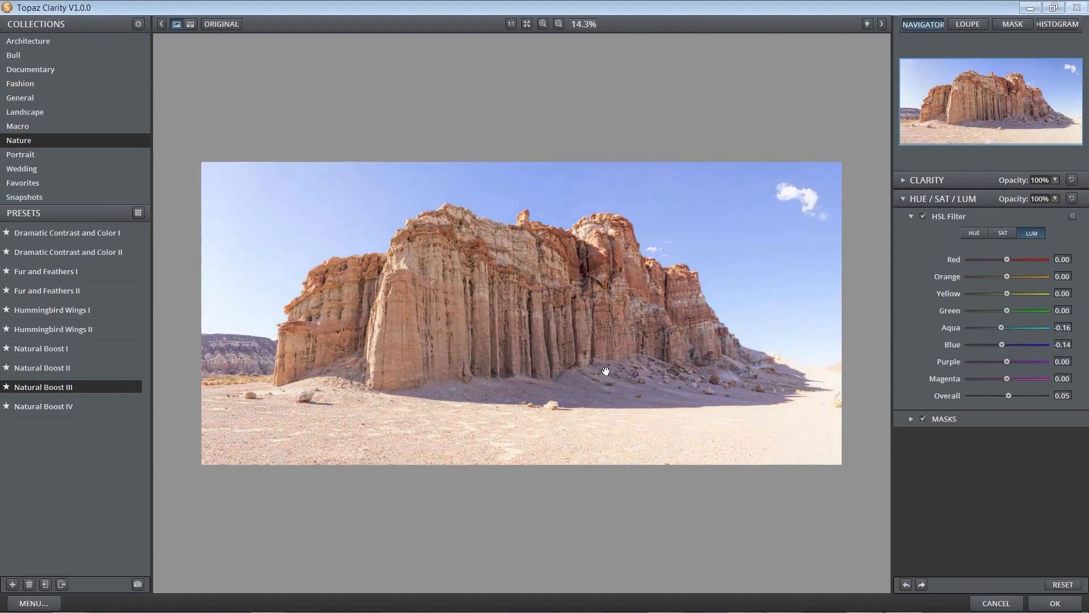
{"action": "left_click_drag", "start_coordinate": [572, 297], "coordinate": [579, 302]}
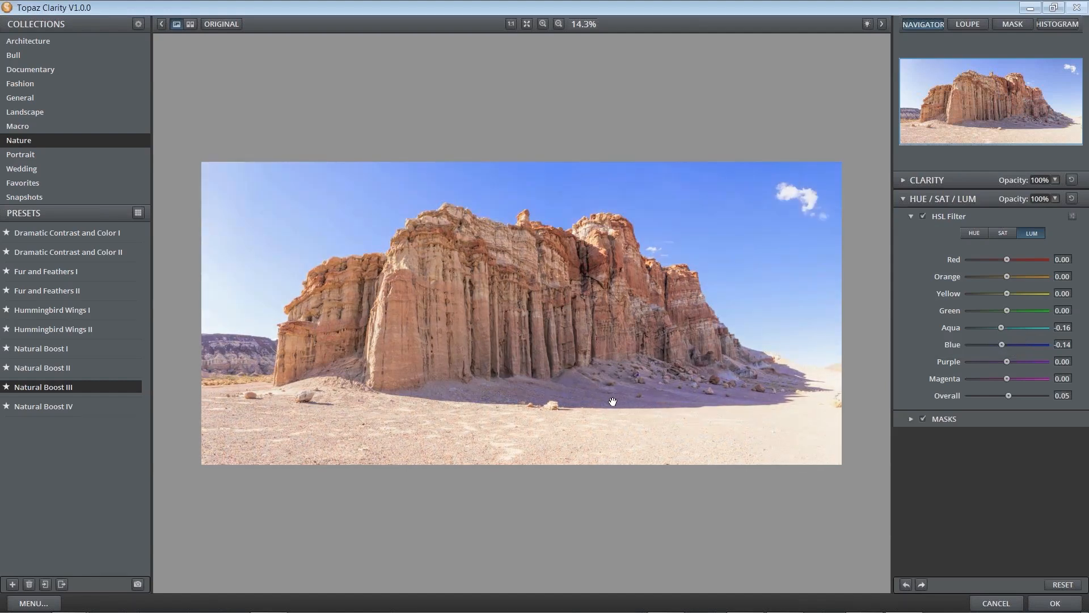
{"action": "key", "text": "ctrl"}
{"action": "left_click", "coordinate": [911, 419]}
{"action": "left_click", "coordinate": [1045, 473]}
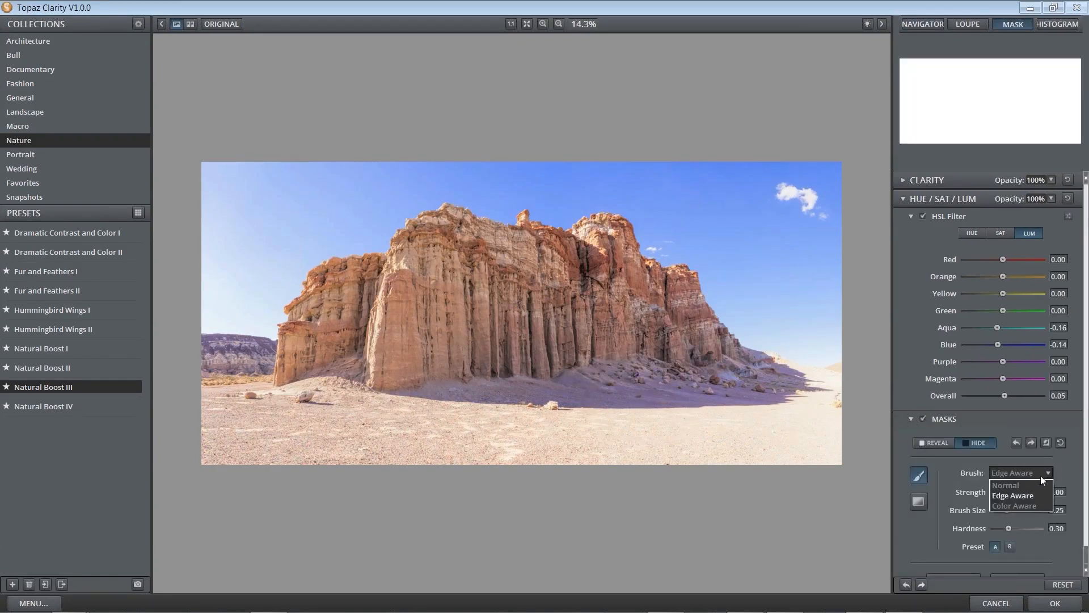
{"action": "left_click", "coordinate": [1030, 493]}
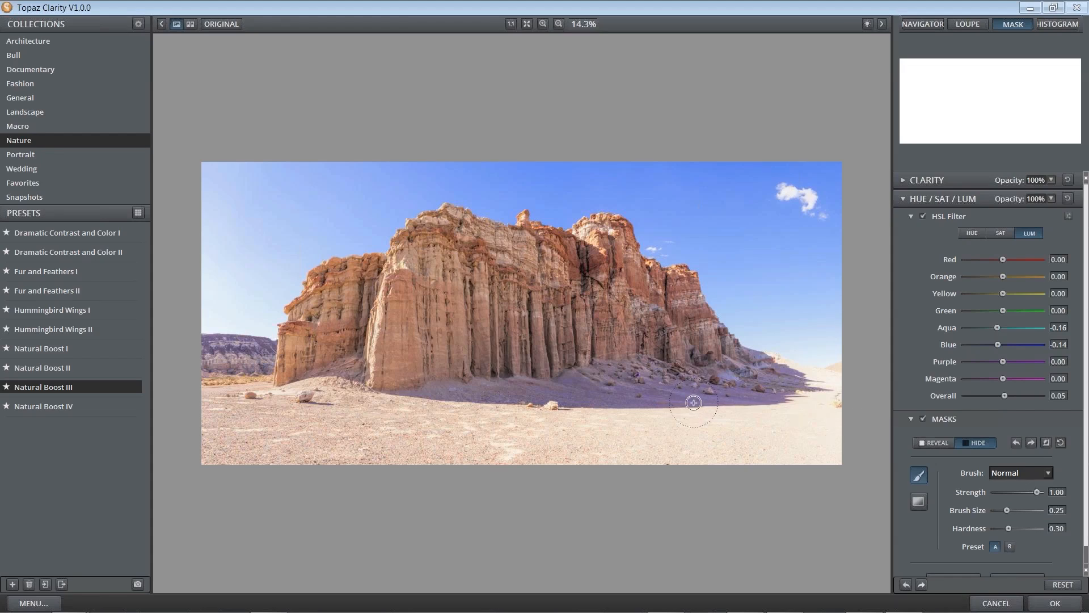
{"action": "left_click_drag", "start_coordinate": [1009, 528], "coordinate": [969, 528]}
{"action": "left_click_drag", "start_coordinate": [685, 404], "coordinate": [397, 421]}
{"action": "mouse_move", "coordinate": [599, 395]}
{"action": "left_mouse_down"}
{"action": "mouse_move", "coordinate": [701, 399]}
{"action": "mouse_move", "coordinate": [800, 370]}
{"action": "mouse_move", "coordinate": [721, 387]}
{"action": "mouse_move", "coordinate": [763, 349]}
{"action": "mouse_move", "coordinate": [753, 374]}
{"action": "mouse_move", "coordinate": [536, 408]}
{"action": "mouse_move", "coordinate": [573, 403]}
{"action": "mouse_move", "coordinate": [392, 417]}
{"action": "mouse_move", "coordinate": [258, 385]}
{"action": "mouse_move", "coordinate": [221, 361]}
{"action": "mouse_move", "coordinate": [251, 347]}
{"action": "mouse_move", "coordinate": [215, 355]}
{"action": "mouse_move", "coordinate": [277, 386]}
{"action": "mouse_move", "coordinate": [578, 417]}
{"action": "mouse_move", "coordinate": [729, 412]}
{"action": "mouse_move", "coordinate": [715, 395]}
{"action": "left_mouse_up"}
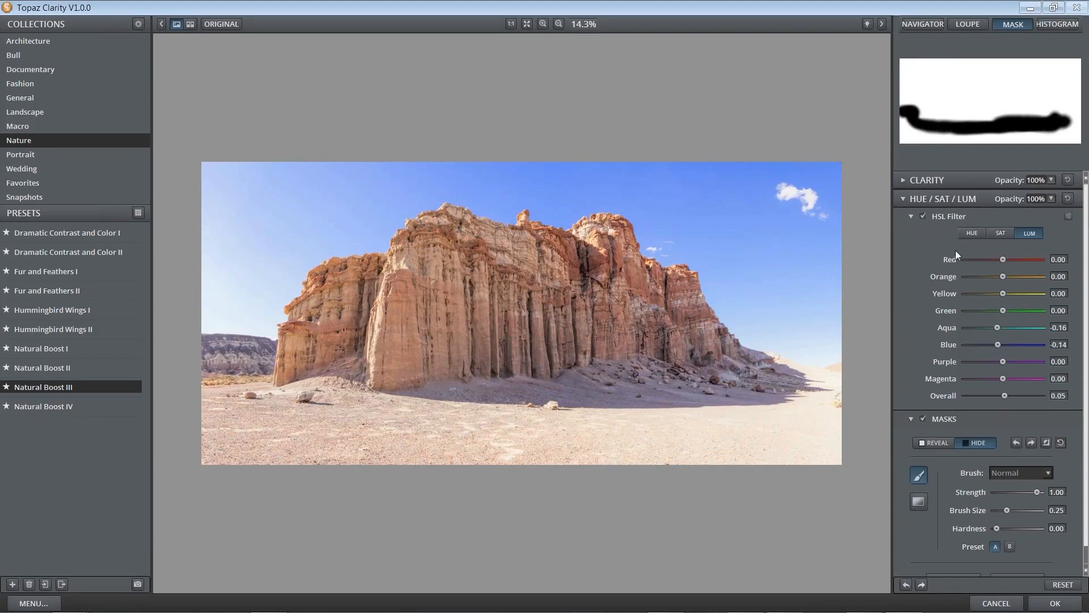
Raise the Orange luminance to 0.11 and apply the Clarity effect, comparing the image with and without it
{"action": "left_click", "coordinate": [915, 24]}
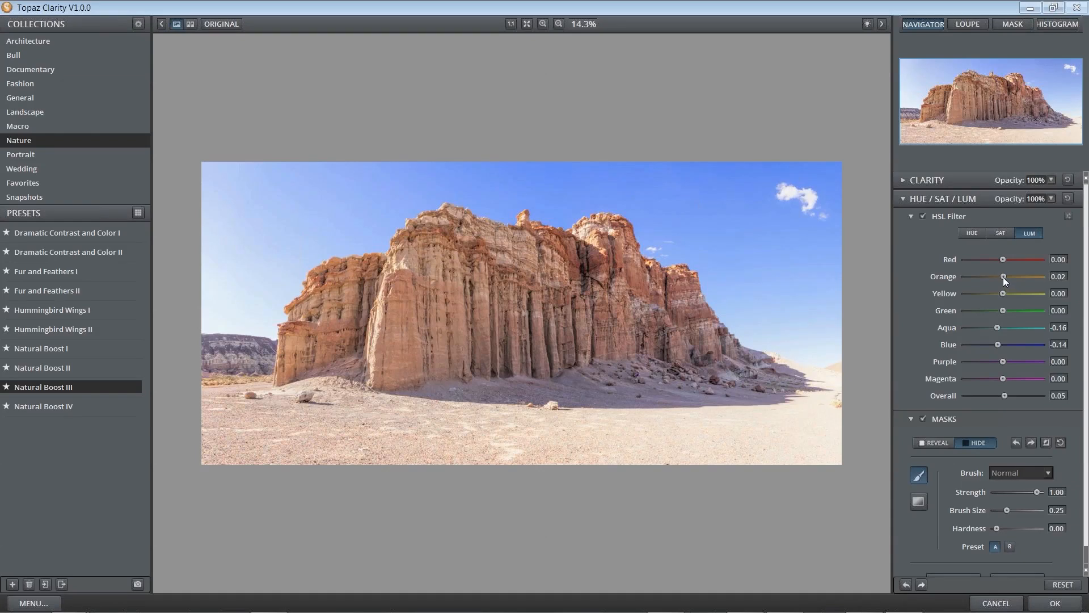
{"action": "left_click_drag", "start_coordinate": [1003, 277], "coordinate": [1006, 274]}
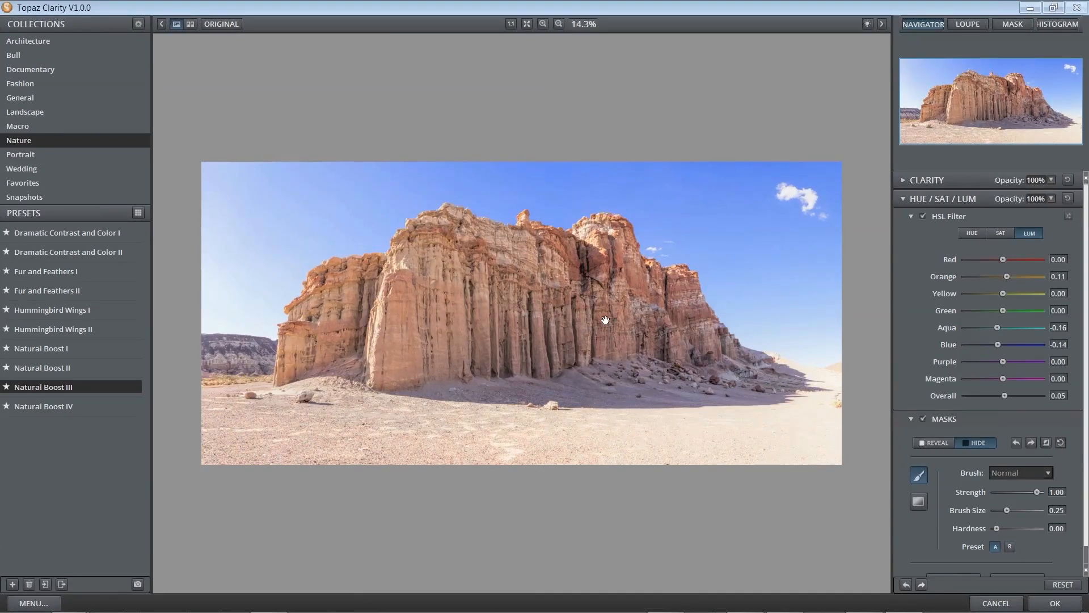
{"action": "left_click_drag", "start_coordinate": [537, 292], "coordinate": [537, 292]}
{"action": "key", "text": "ctrl"}
{"action": "left_click_drag", "start_coordinate": [580, 293], "coordinate": [580, 294]}
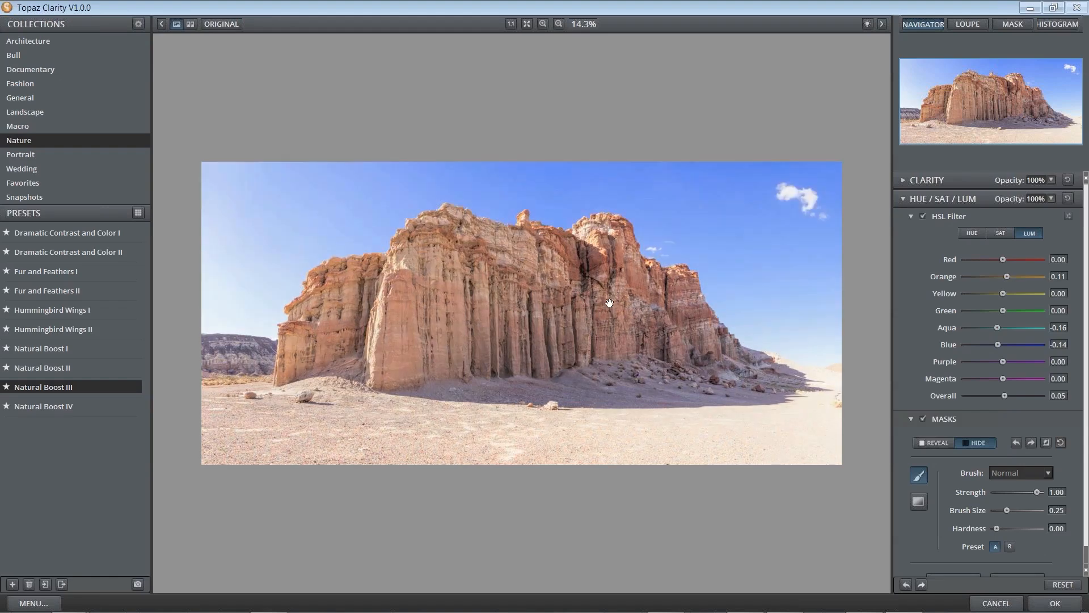
{"action": "left_click", "coordinate": [1051, 605]}
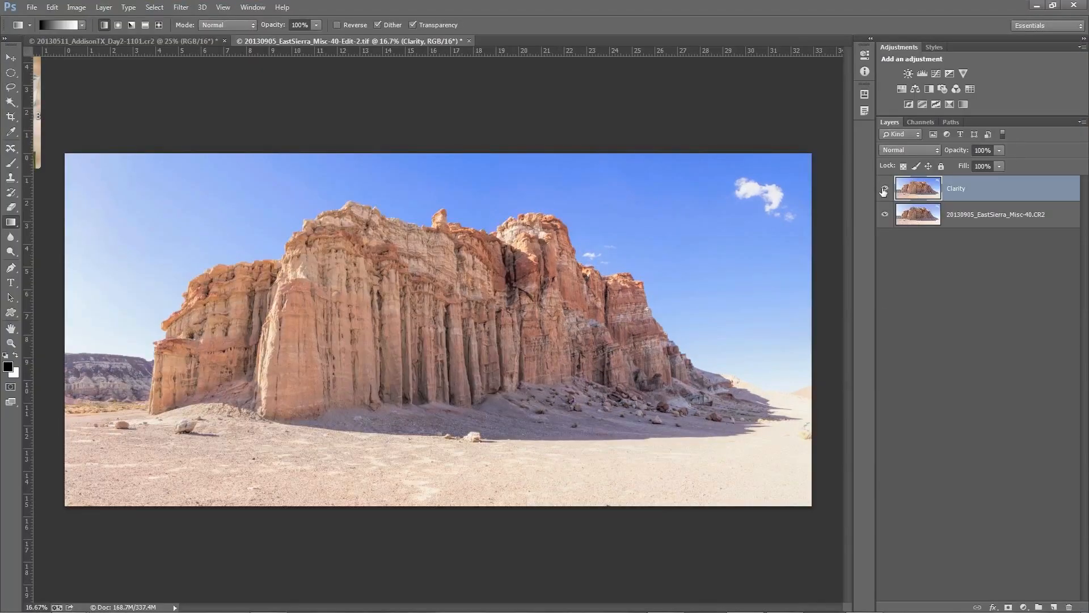
{"action": "left_click", "coordinate": [884, 190]}
{"action": "left_click", "coordinate": [884, 189]}
Duplicate the Clarity layer and rename the copy Detail
{"action": "key", "text": "ctrl+j"}
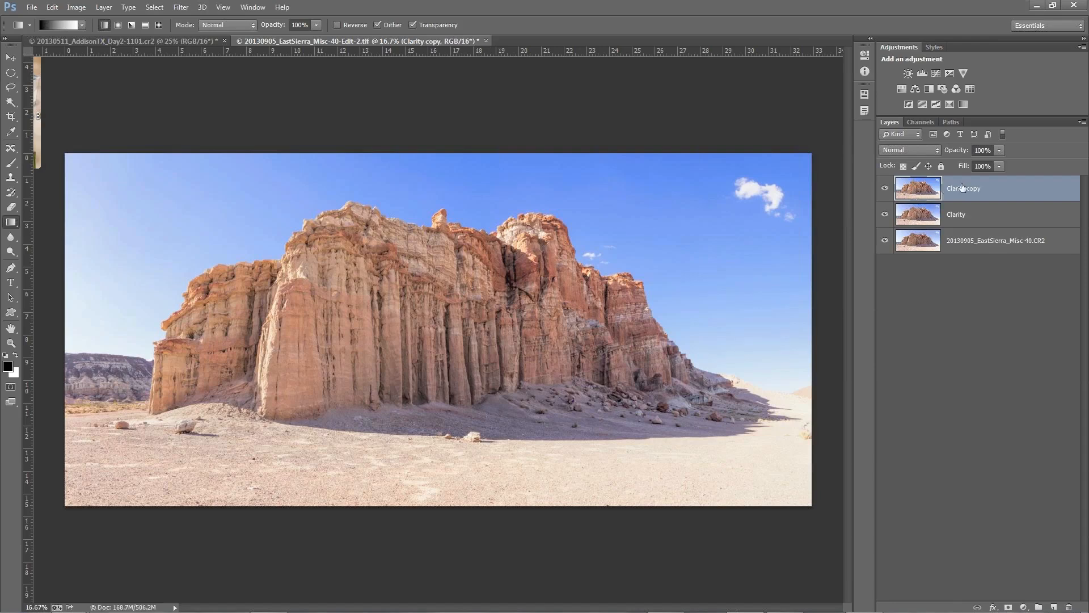
{"action": "double_click", "coordinate": [962, 188]}
{"action": "type", "text": "Detail"}
{"action": "left_click", "coordinate": [911, 188]}
Run Topaz Detail 3 on the Detail layer and set overall Medium Details to 0.11 and Large Details to 0.16
{"action": "left_click", "coordinate": [183, 7]}
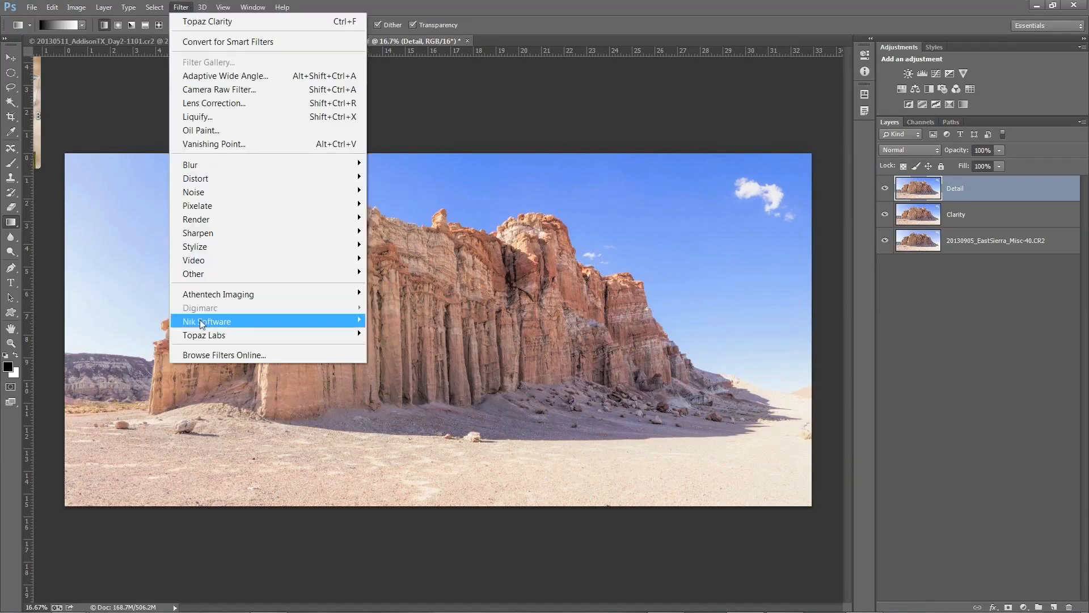
{"action": "mouse_move", "coordinate": [206, 334]}
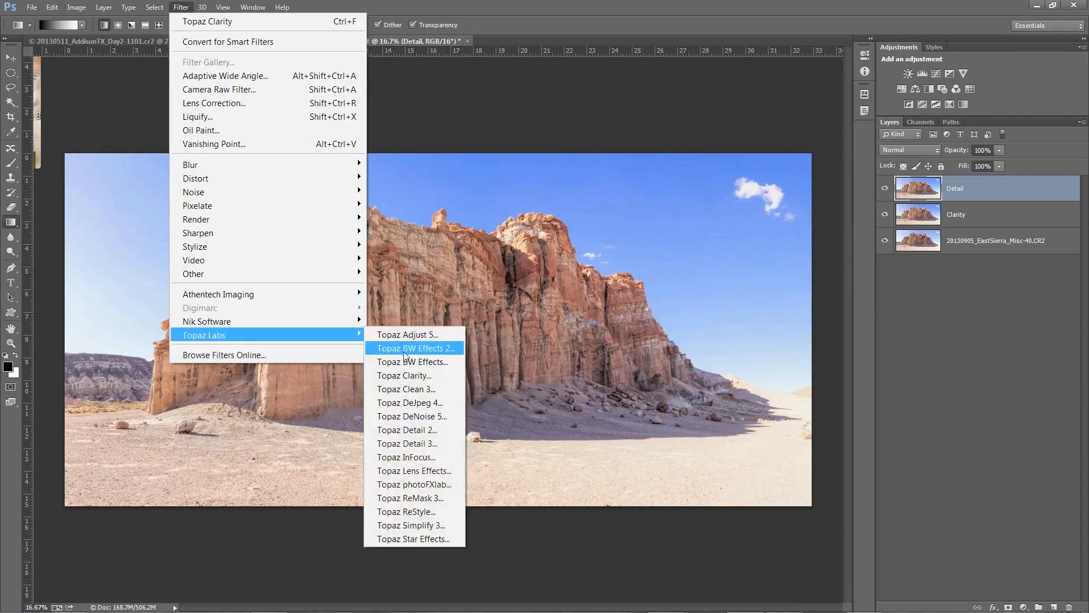
{"action": "left_click", "coordinate": [427, 441]}
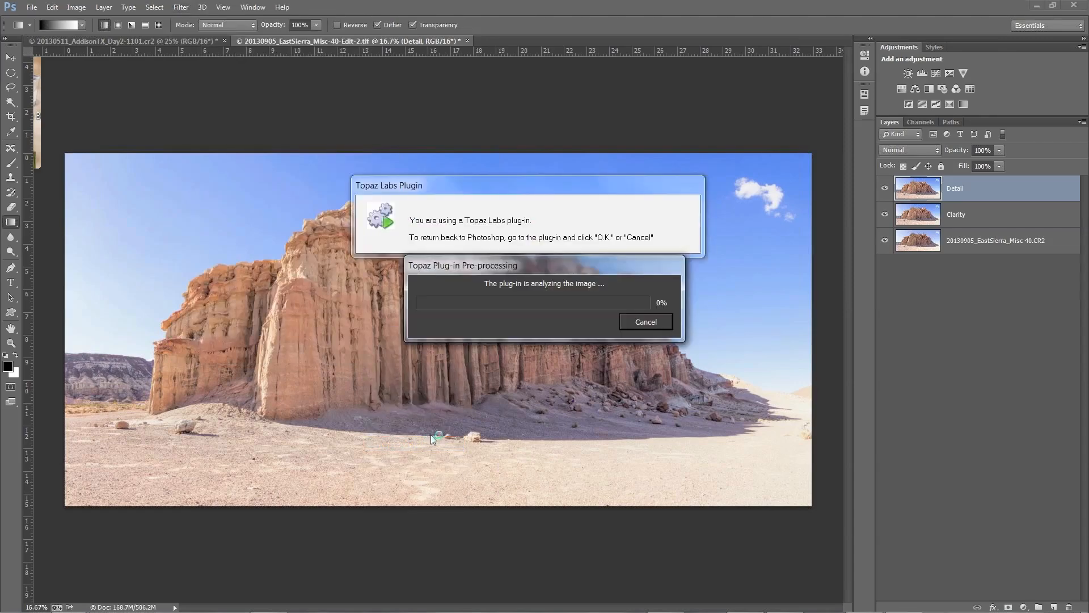
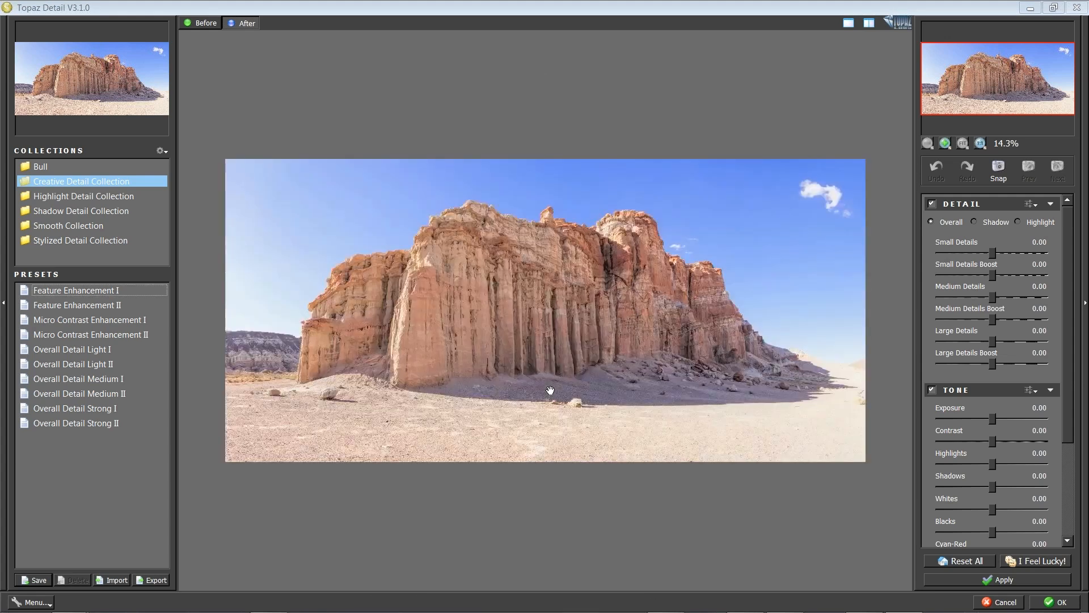
{"action": "left_click", "coordinate": [3, 309]}
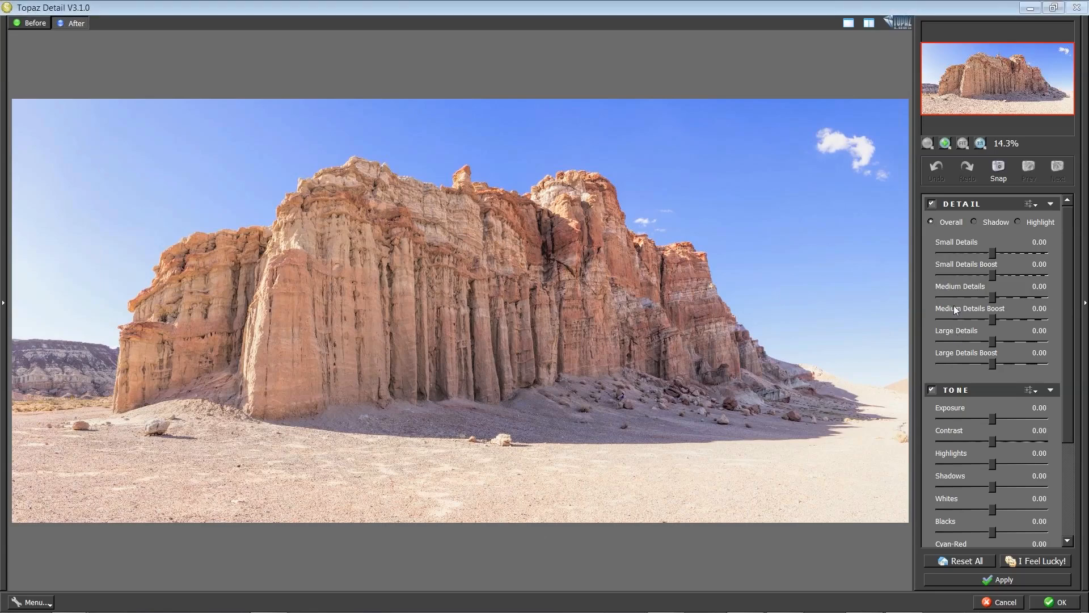
{"action": "left_click", "coordinate": [996, 296]}
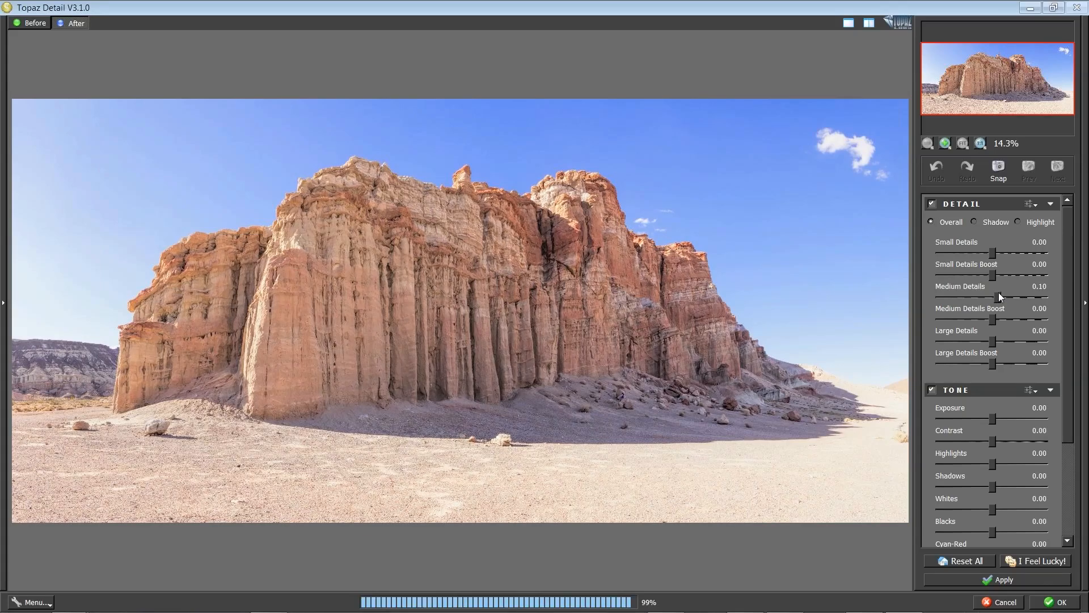
{"action": "left_click_drag", "start_coordinate": [999, 293], "coordinate": [999, 291]}
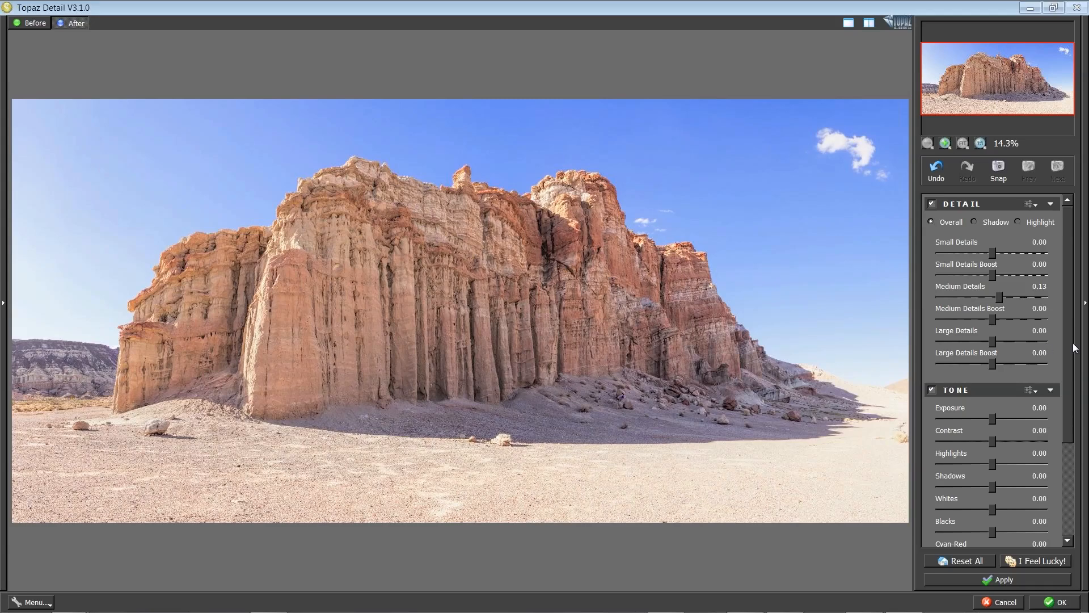
{"action": "left_click", "coordinate": [997, 296]}
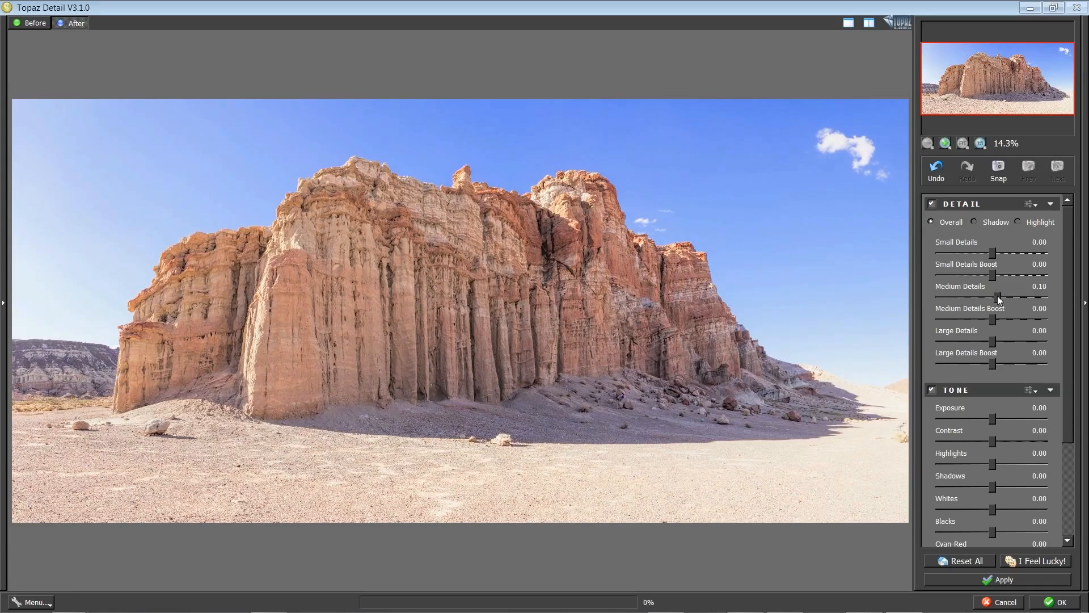
{"action": "left_click", "coordinate": [995, 339]}
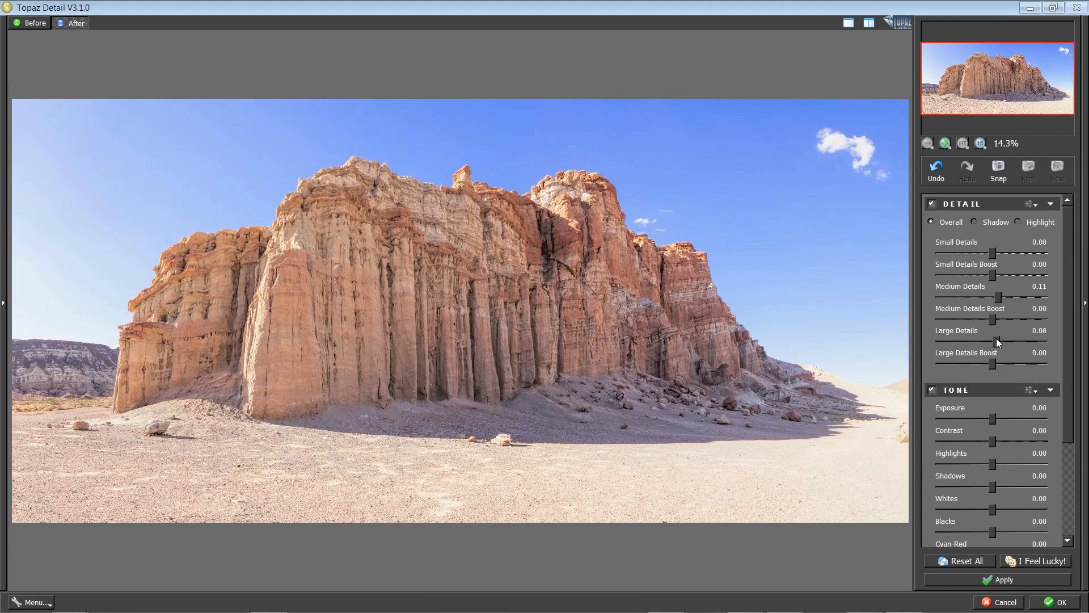
{"action": "left_click_drag", "start_coordinate": [996, 338], "coordinate": [1001, 341]}
Inspect the rock texture at 100%, return to the full image and apply the Topaz Detail effect
{"action": "left_click", "coordinate": [980, 143]}
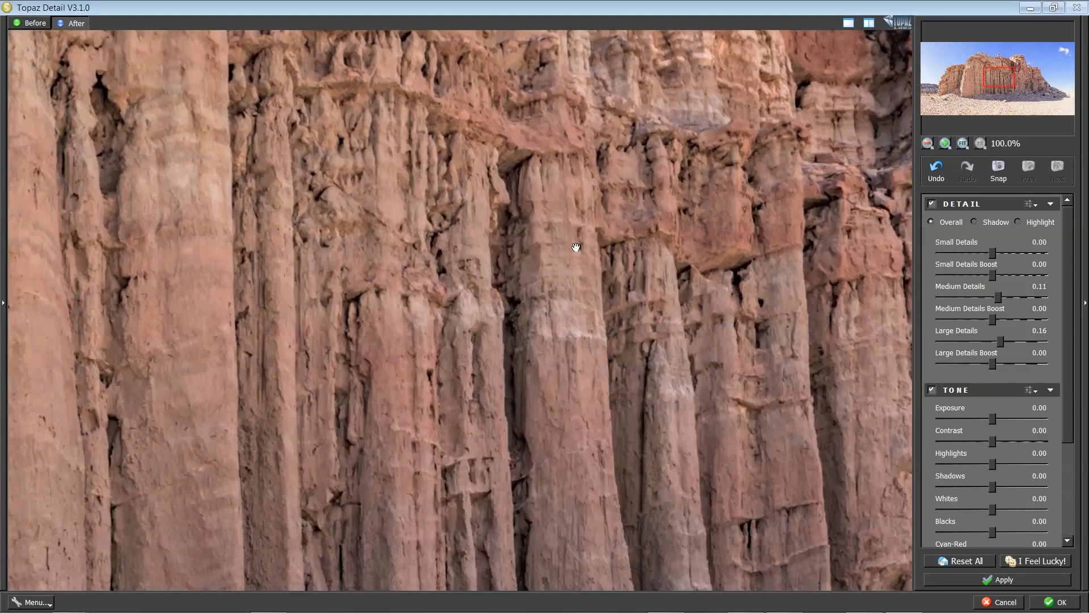
{"action": "left_click_drag", "start_coordinate": [575, 247], "coordinate": [493, 372]}
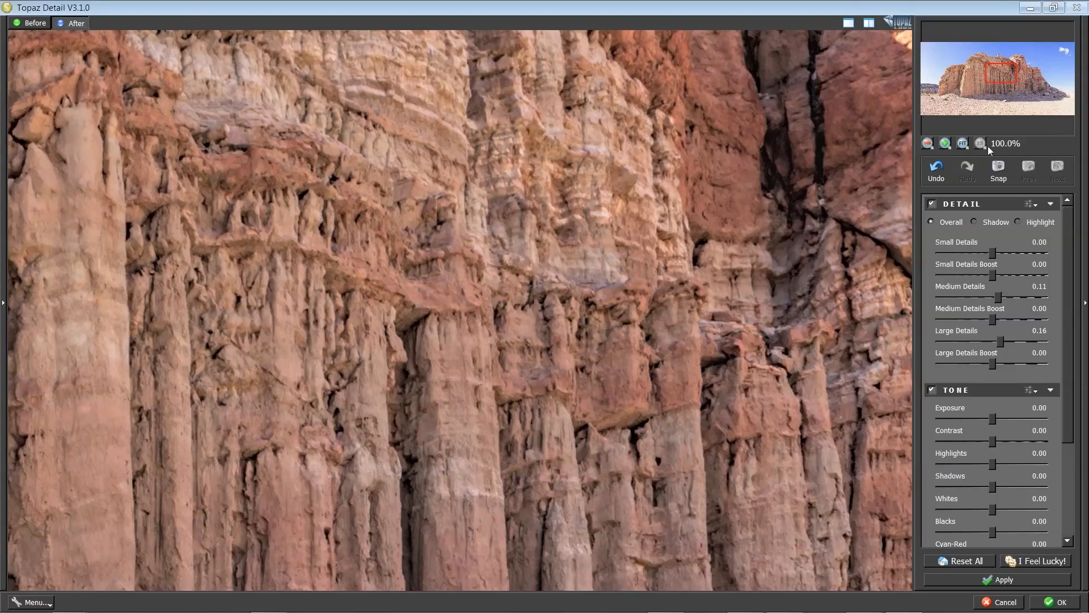
{"action": "left_click", "coordinate": [963, 143]}
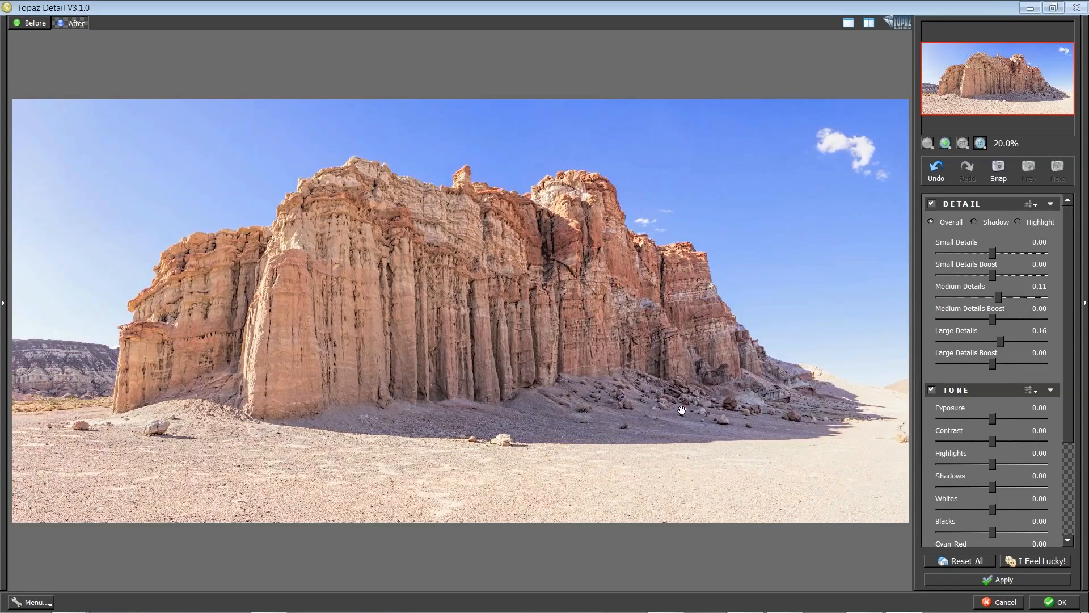
{"action": "left_click", "coordinate": [1052, 603]}
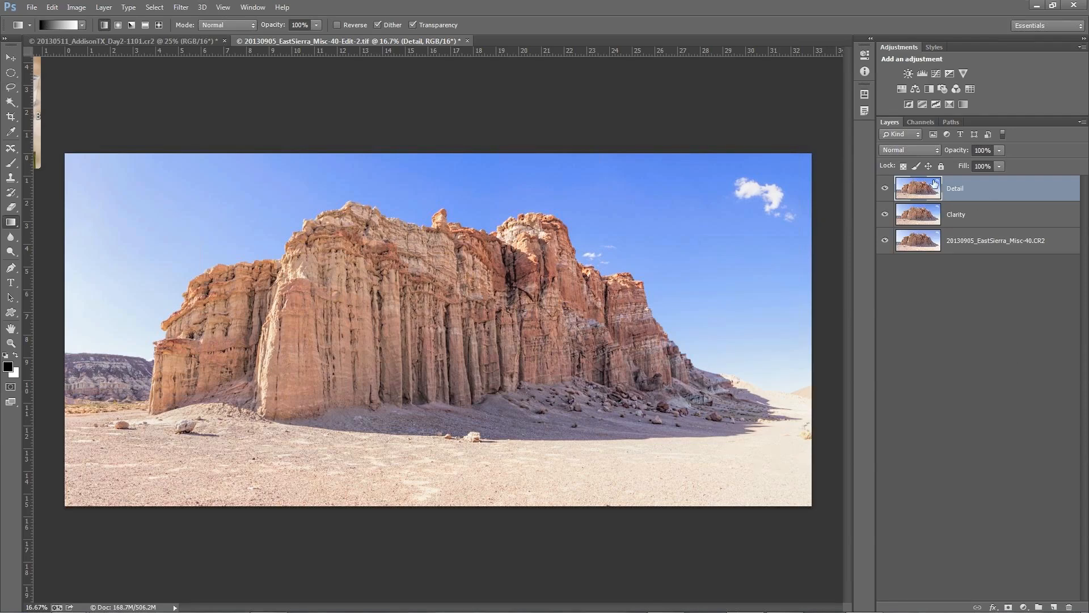
Add a layer mask to the Detail layer and paint the sky out in black with a size 800 brush
{"action": "left_click", "coordinate": [1005, 605]}
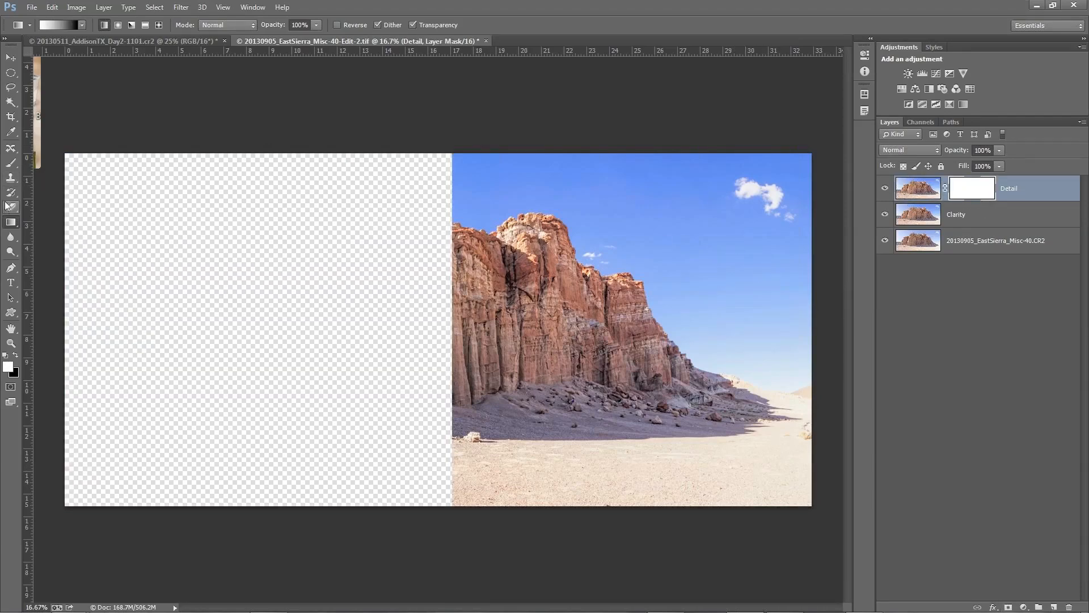
{"action": "left_click", "coordinate": [11, 163]}
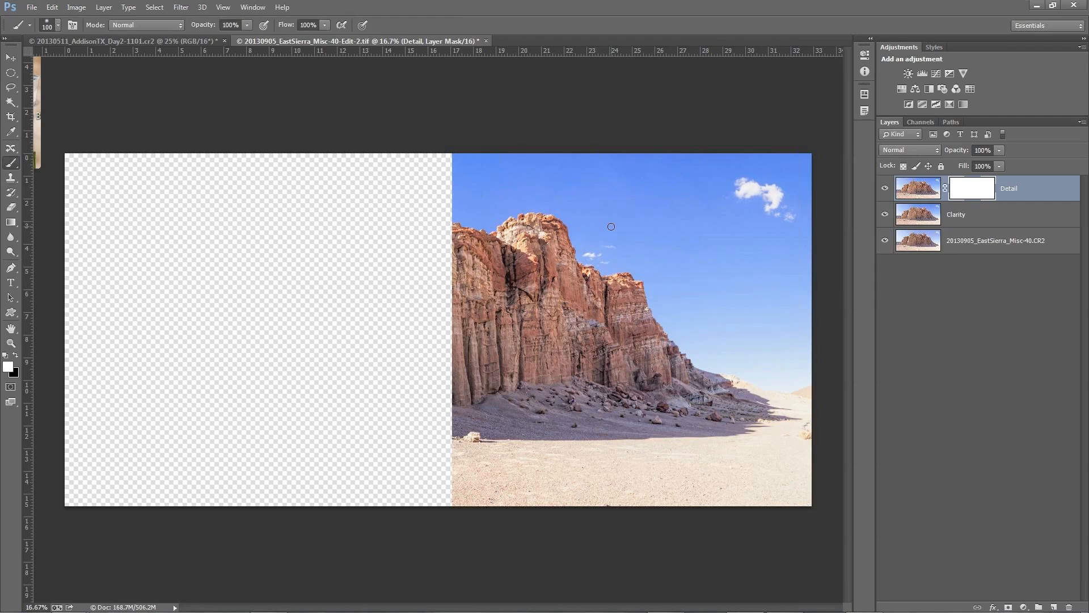
{"action": "key", "text": "bracketright"}
{"action": "key", "text": "bracketright"}
{"action": "key", "text": "bracketright"}
{"action": "key", "text": "bracketright"}
{"action": "key", "text": "bracketright"}
{"action": "key", "text": "bracketright"}
{"action": "key", "text": "bracketright"}
{"action": "key", "text": "bracketright"}
{"action": "key", "text": "bracketright"}
{"action": "key", "text": "bracketright"}
{"action": "left_click", "coordinate": [884, 215]}
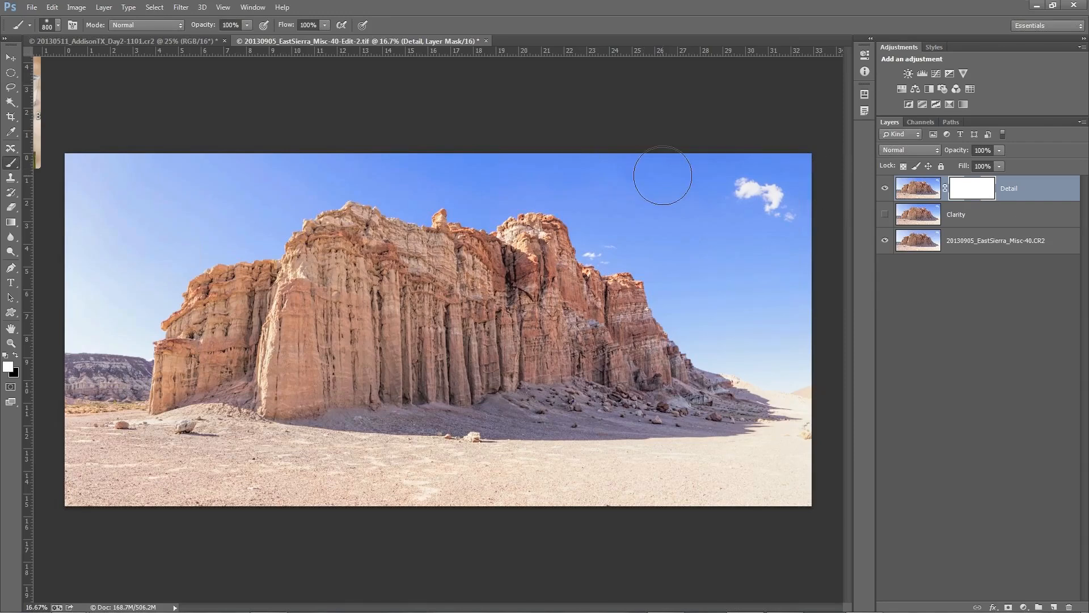
{"action": "key", "text": "x"}
{"action": "mouse_move", "coordinate": [659, 189]}
{"action": "left_mouse_down"}
{"action": "mouse_move", "coordinate": [463, 174]}
{"action": "mouse_move", "coordinate": [297, 190]}
{"action": "mouse_move", "coordinate": [318, 185]}
{"action": "left_mouse_up"}
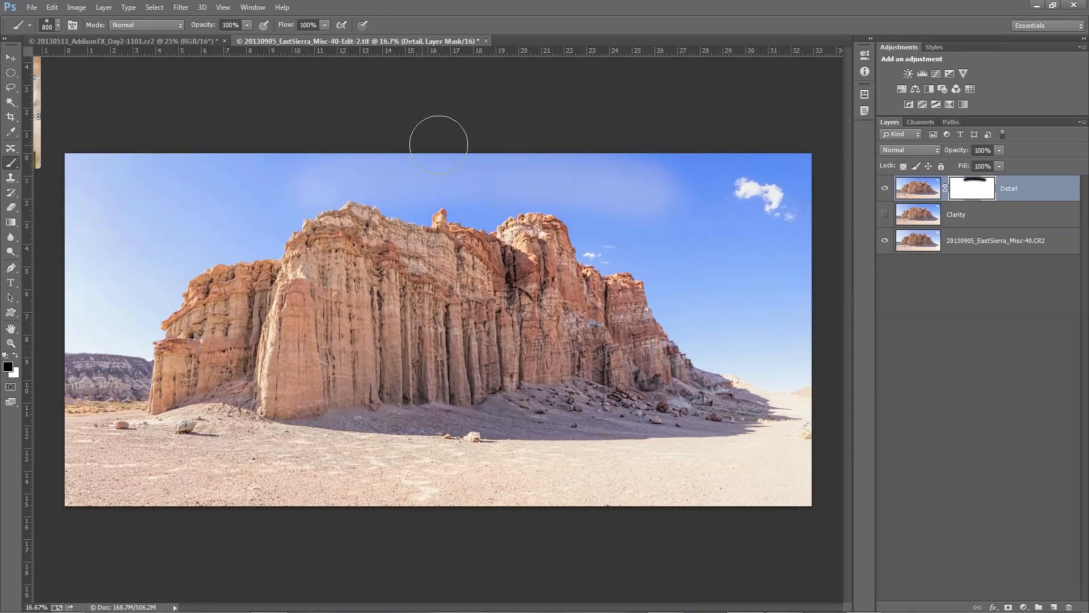
{"action": "left_click", "coordinate": [885, 214]}
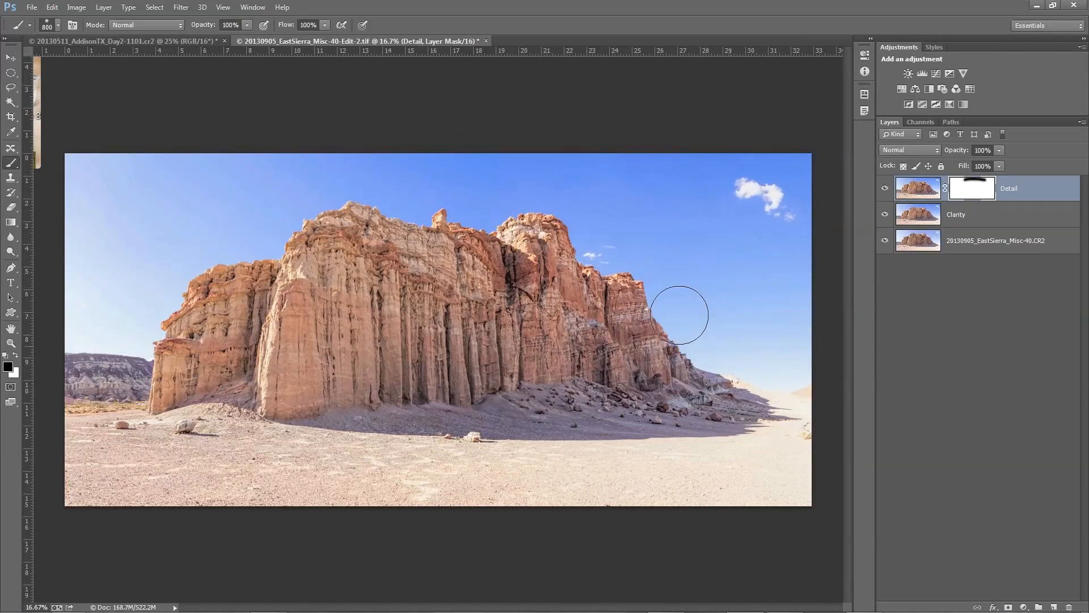
{"action": "mouse_move", "coordinate": [235, 205]}
{"action": "left_mouse_down"}
{"action": "mouse_move", "coordinate": [38, 174]}
{"action": "mouse_move", "coordinate": [31, 227]}
{"action": "left_mouse_up"}
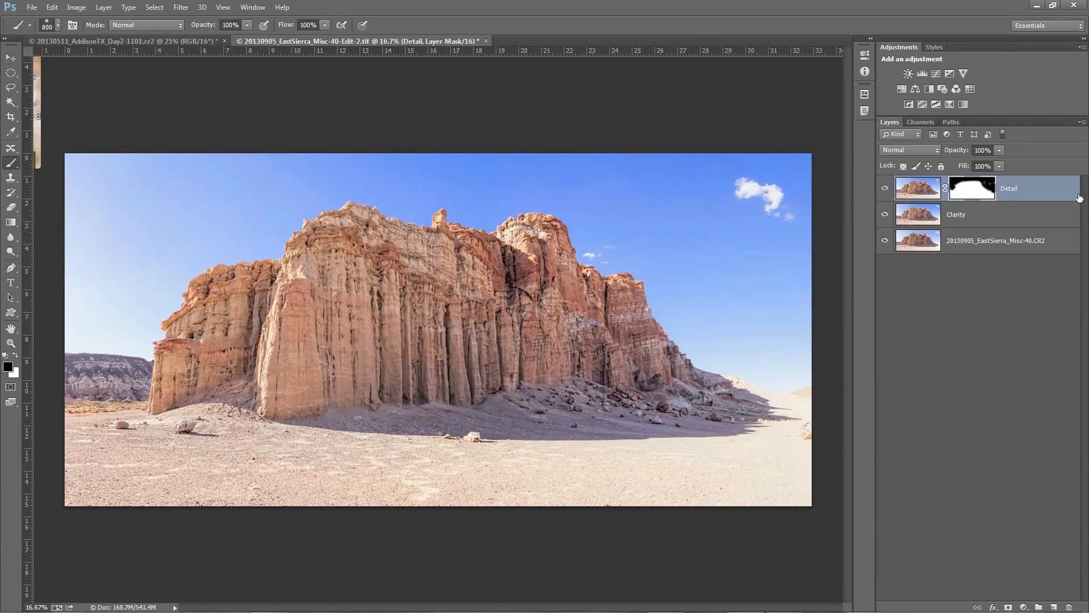
Fill the missed sky patches at both edges of the Detail mask with black, and compare the result with the original layer
{"action": "left_click", "coordinate": [987, 192], "text": "alt"}
{"action": "mouse_move", "coordinate": [771, 261]}
{"action": "left_mouse_down"}
{"action": "mouse_move", "coordinate": [670, 244]}
{"action": "mouse_move", "coordinate": [643, 212]}
{"action": "mouse_move", "coordinate": [801, 261]}
{"action": "mouse_move", "coordinate": [802, 195]}
{"action": "left_mouse_up"}
{"action": "mouse_move", "coordinate": [45, 249]}
{"action": "left_mouse_down"}
{"action": "mouse_move", "coordinate": [18, 260]}
{"action": "mouse_move", "coordinate": [42, 316]}
{"action": "mouse_move", "coordinate": [71, 283]}
{"action": "left_mouse_up"}
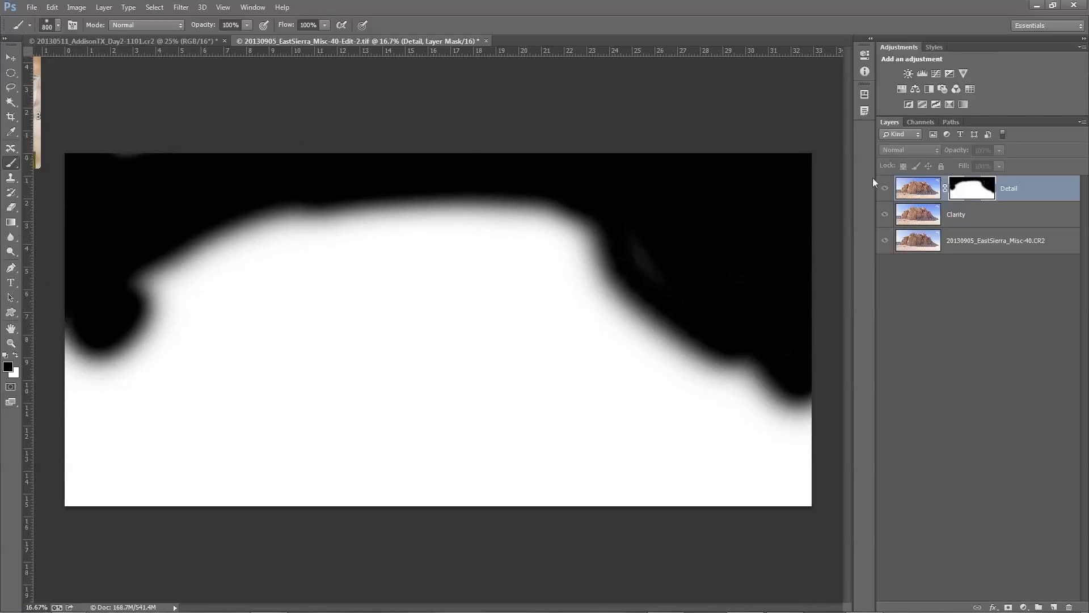
{"action": "left_click", "coordinate": [918, 190]}
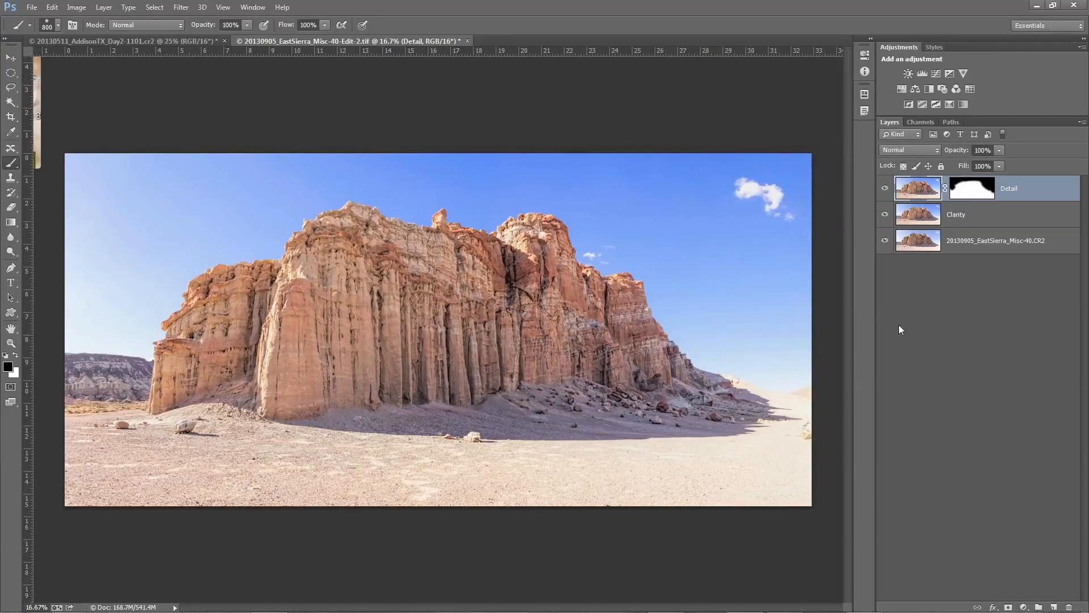
{"action": "left_click", "coordinate": [885, 243], "text": "alt"}
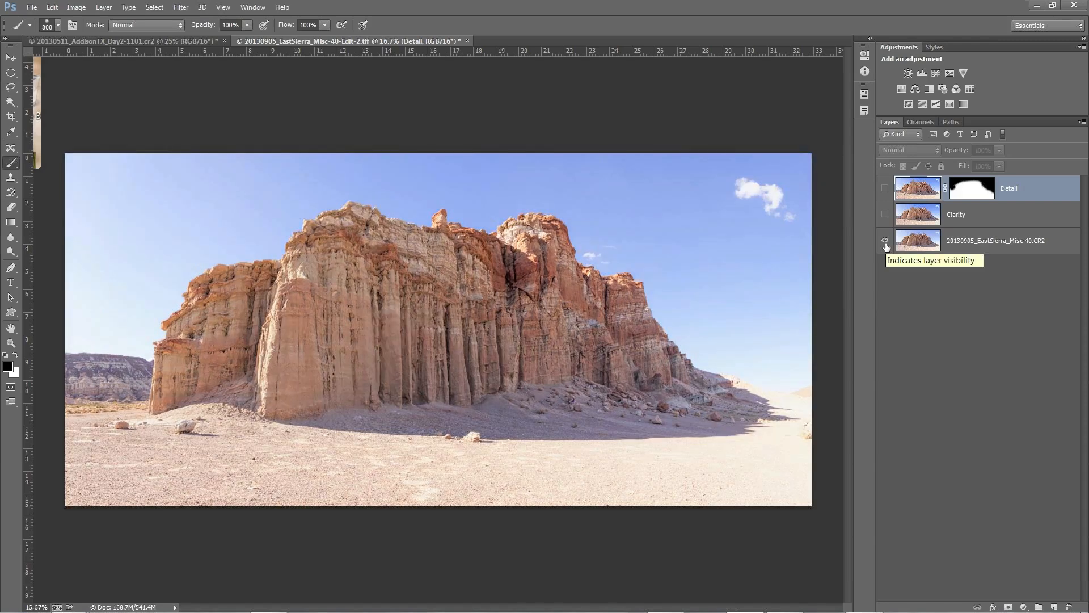
{"action": "left_click", "coordinate": [886, 243], "text": "alt"}
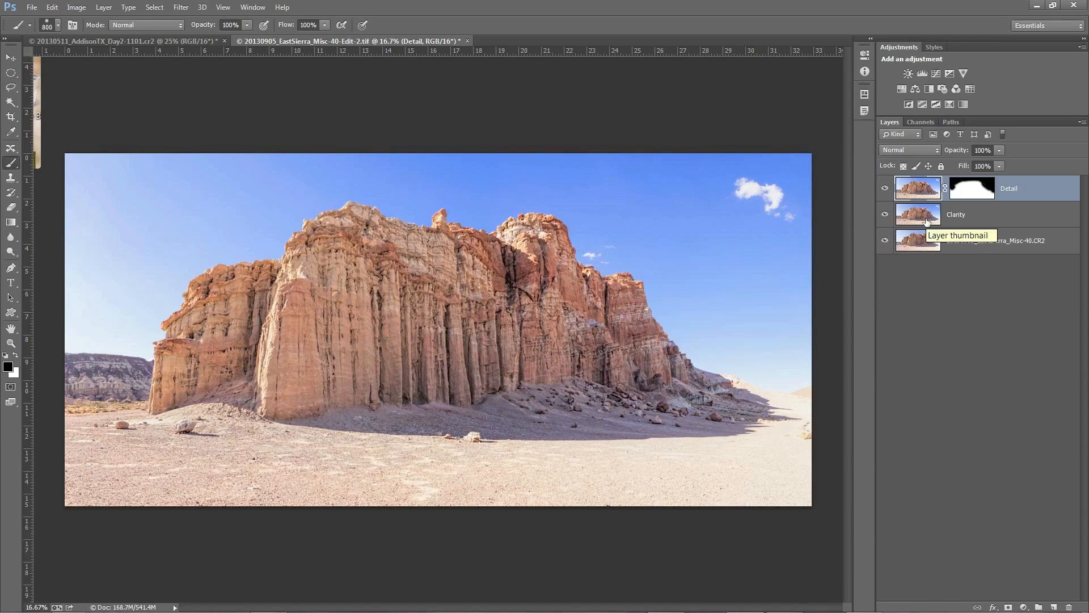
Stamp all visible layers into a new top layer named BW and hide the Detail layer
{"action": "key", "text": "ctrl+shift+alt+e"}
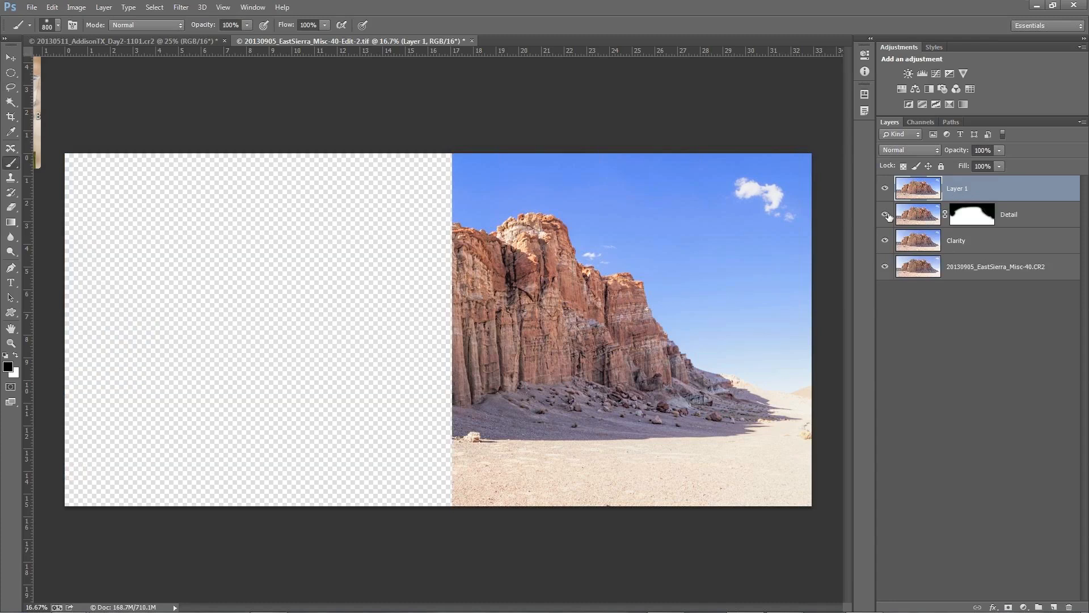
{"action": "left_click", "coordinate": [885, 215]}
{"action": "double_click", "coordinate": [957, 189]}
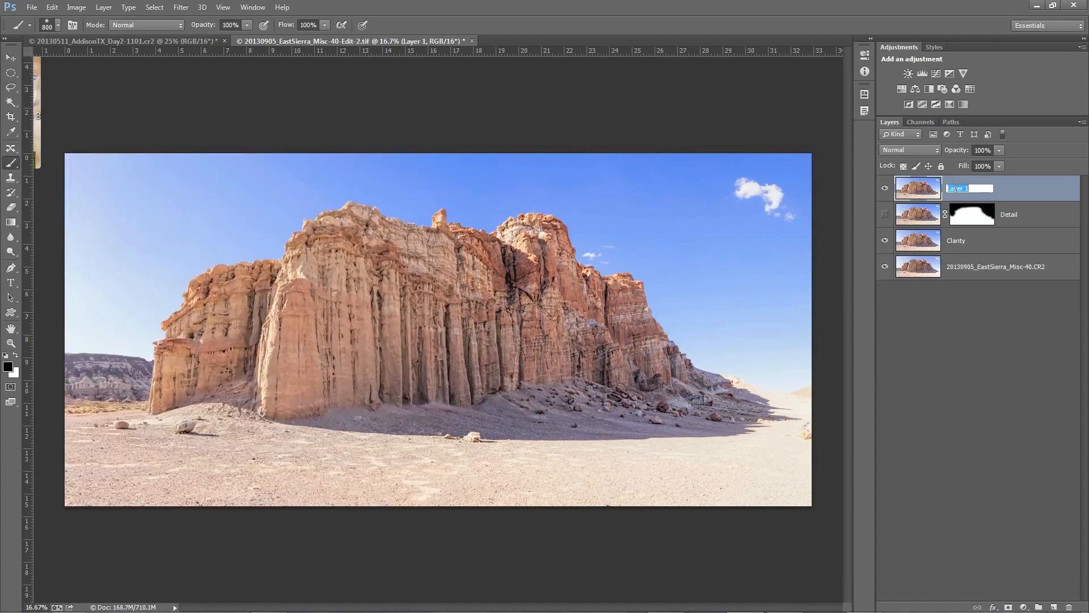
{"action": "type", "text": "BW"}
{"action": "left_click", "coordinate": [926, 194]}
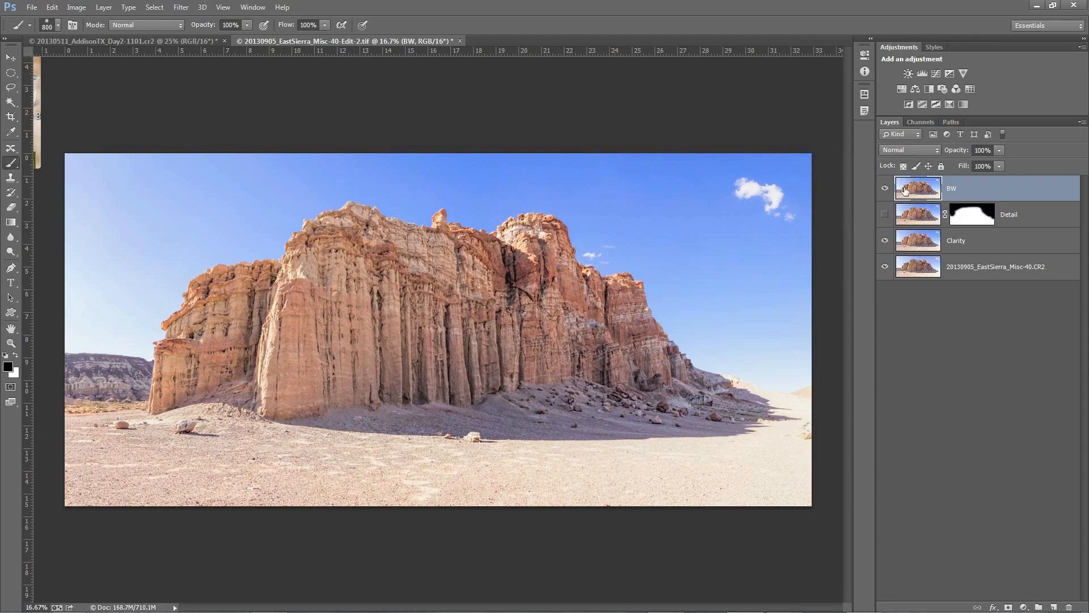
Run Topaz BW Effects 2 on the BW layer and apply the Detailed Smooth preset from the Favorites
{"action": "left_click", "coordinate": [176, 7]}
{"action": "mouse_move", "coordinate": [241, 334]}
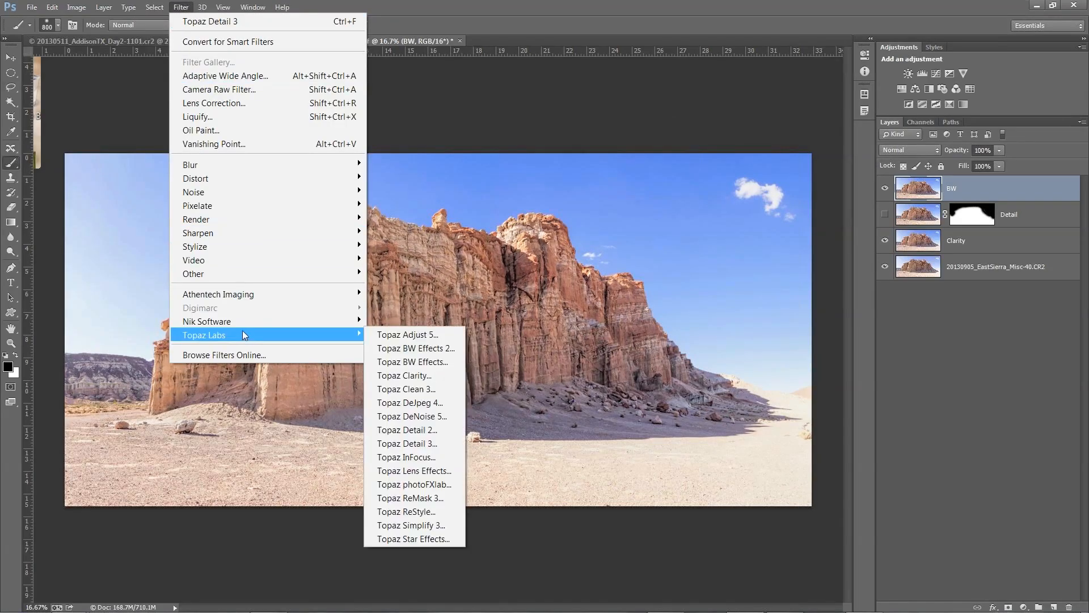
{"action": "left_click", "coordinate": [433, 349]}
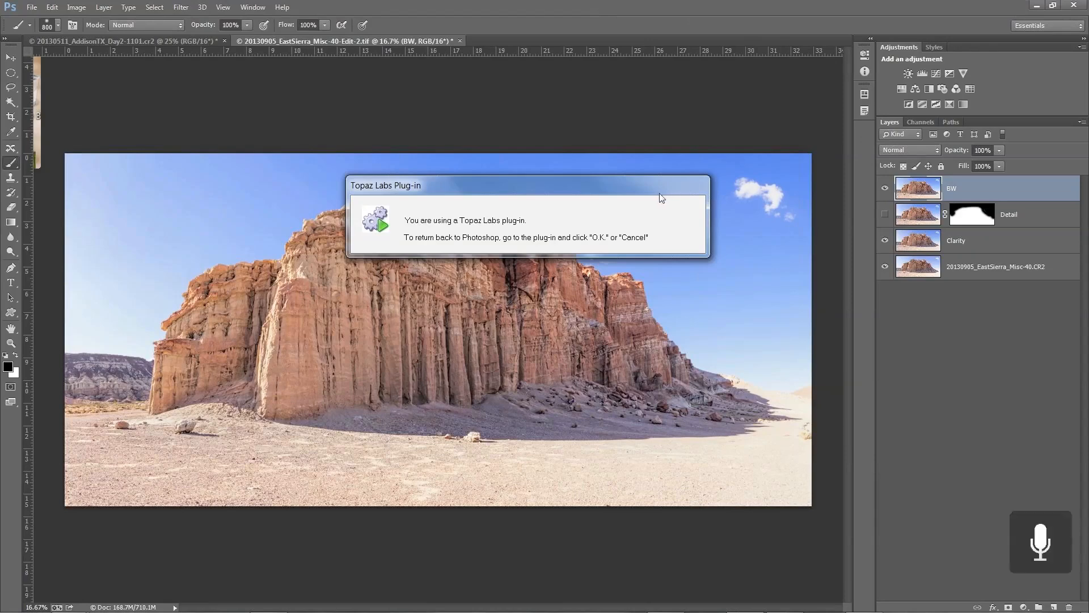
{"action": "mouse_move", "coordinate": [964, 611]}
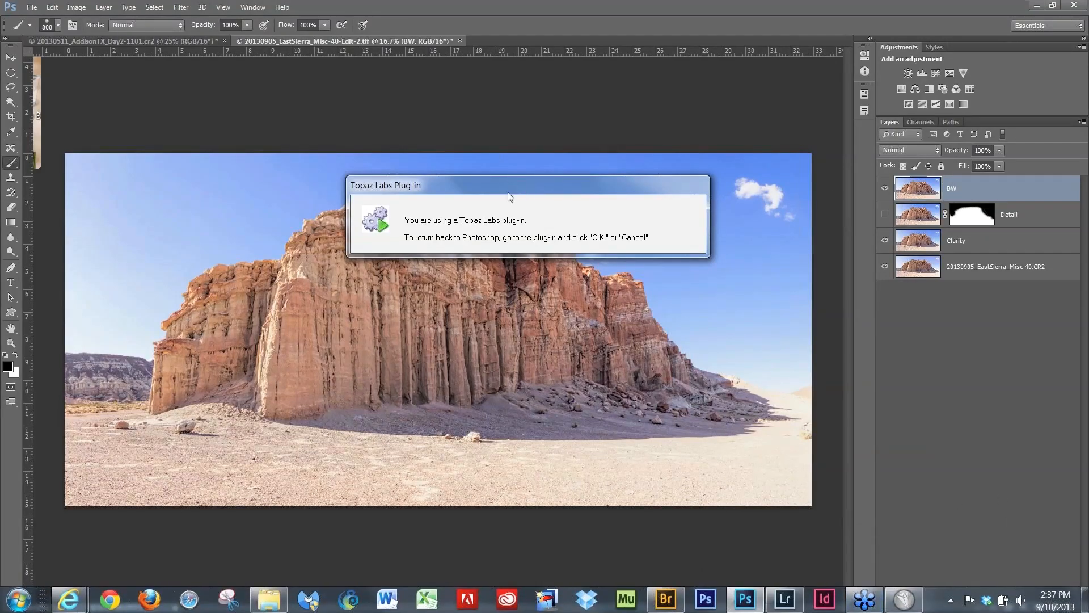
{"action": "left_click", "coordinate": [907, 599]}
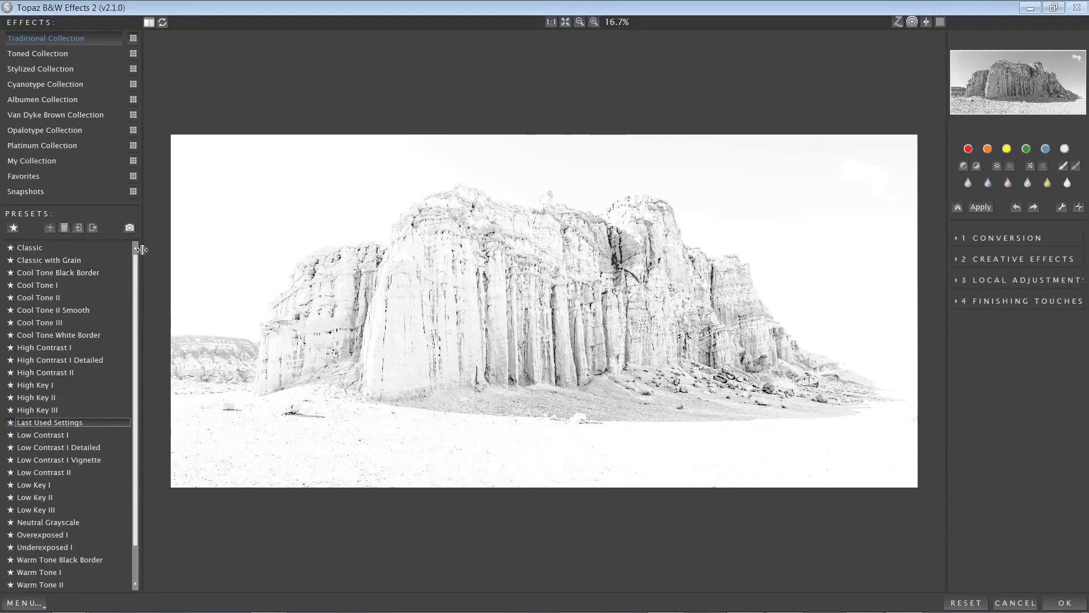
{"action": "left_click", "coordinate": [23, 177]}
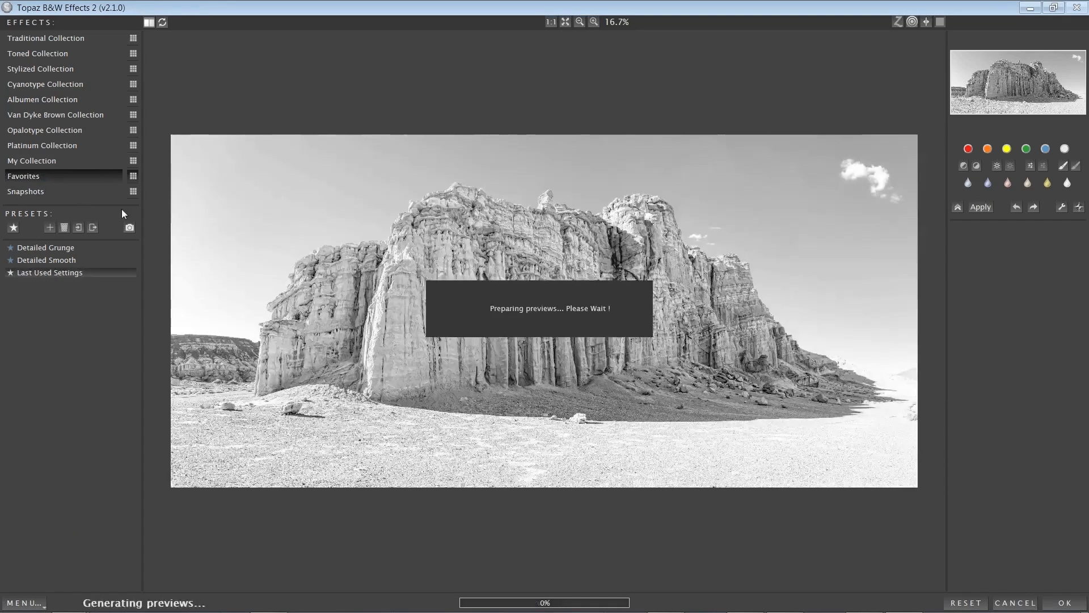
{"action": "left_click", "coordinate": [63, 248]}
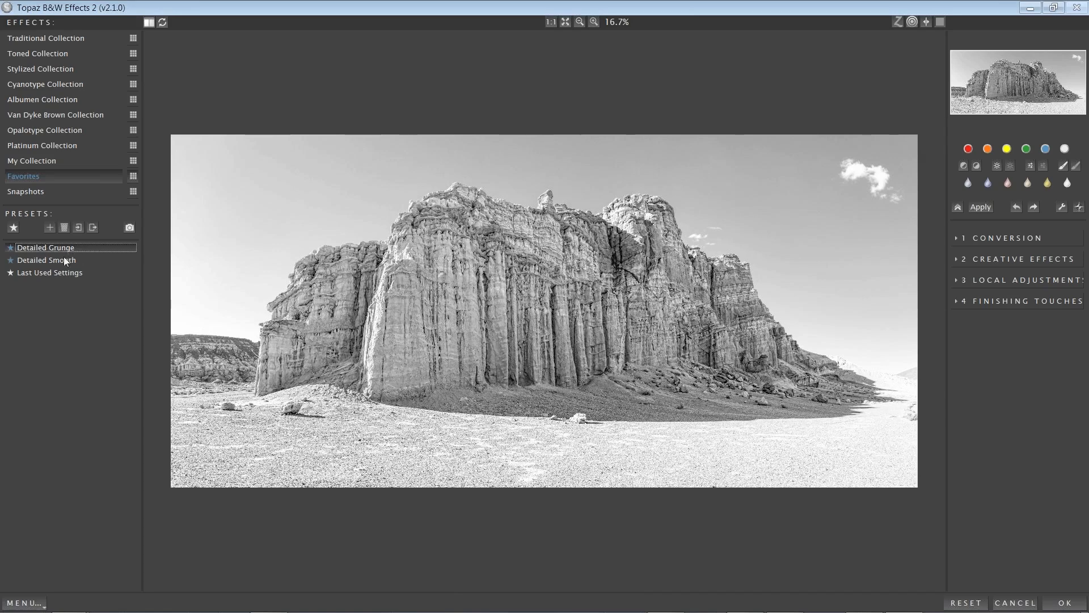
{"action": "left_click", "coordinate": [63, 259]}
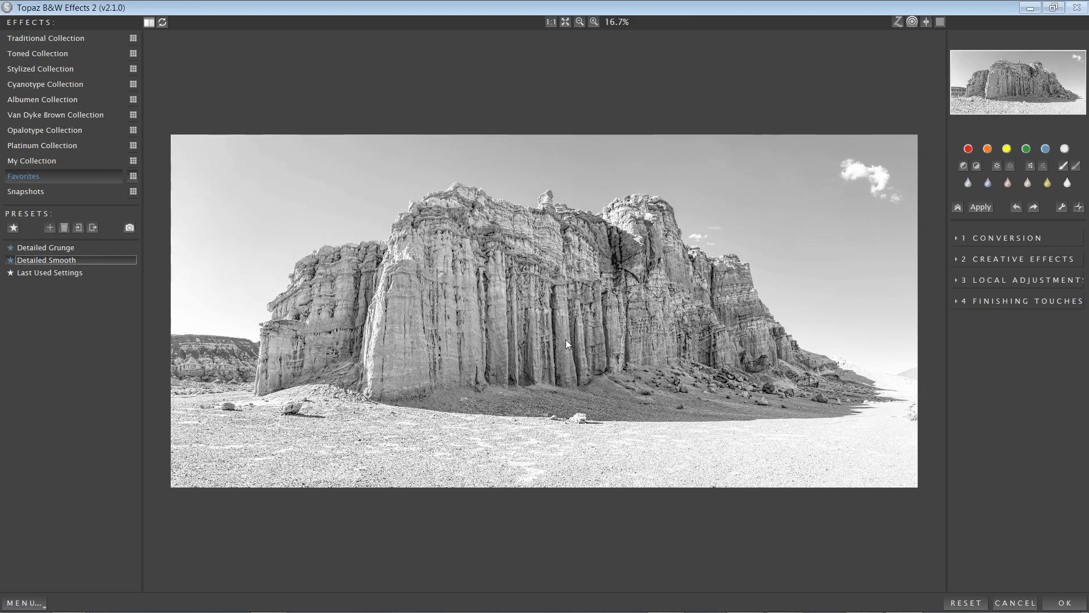
{"action": "left_click", "coordinate": [1065, 602]}
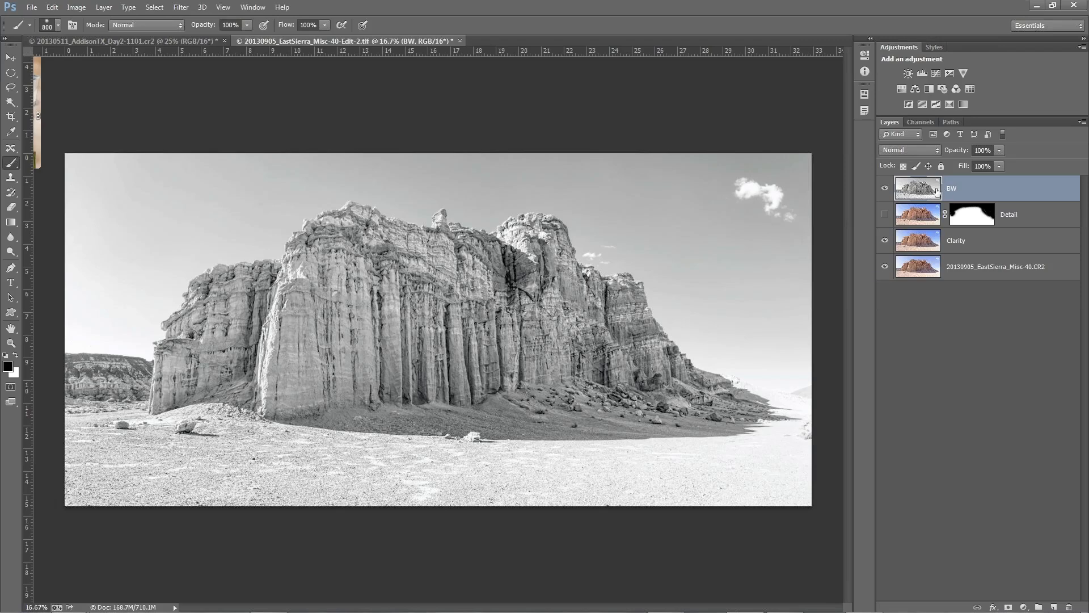
Compare the image with and without the BW layer, then show the Detail layer again and delete the BW layer
{"action": "left_click", "coordinate": [885, 189]}
{"action": "left_click", "coordinate": [885, 189]}
{"action": "left_click", "coordinate": [885, 188]}
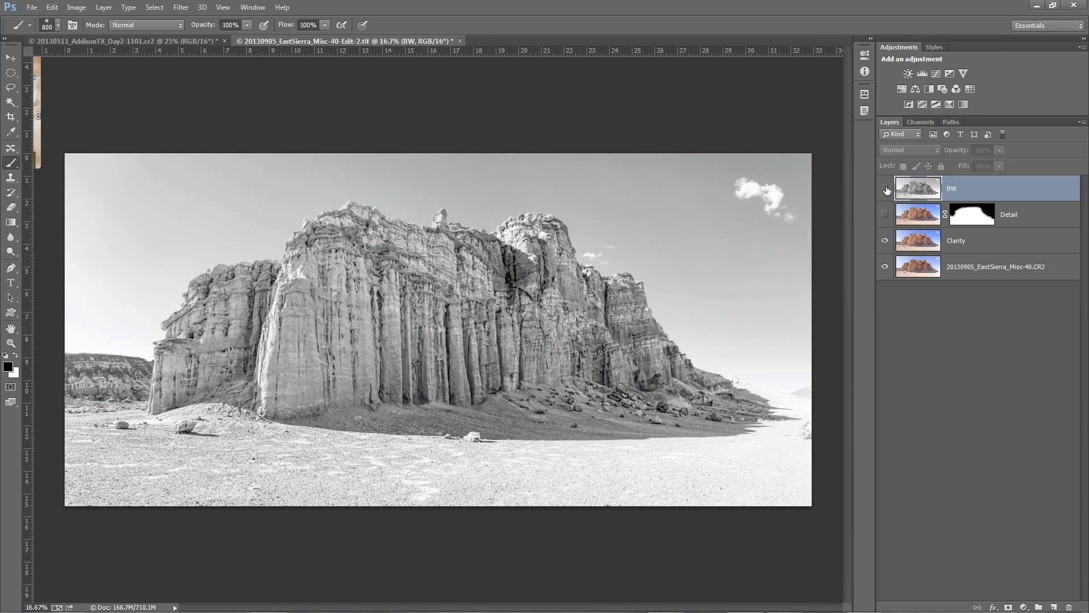
{"action": "left_click", "coordinate": [885, 214]}
{"action": "left_click", "coordinate": [919, 215]}
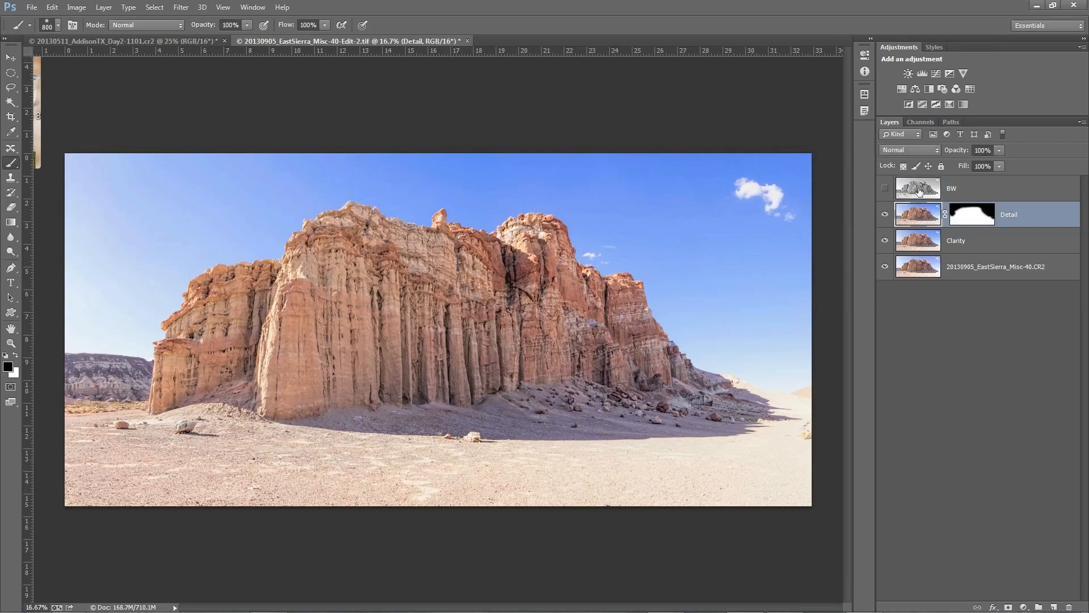
{"action": "left_click", "coordinate": [920, 192]}
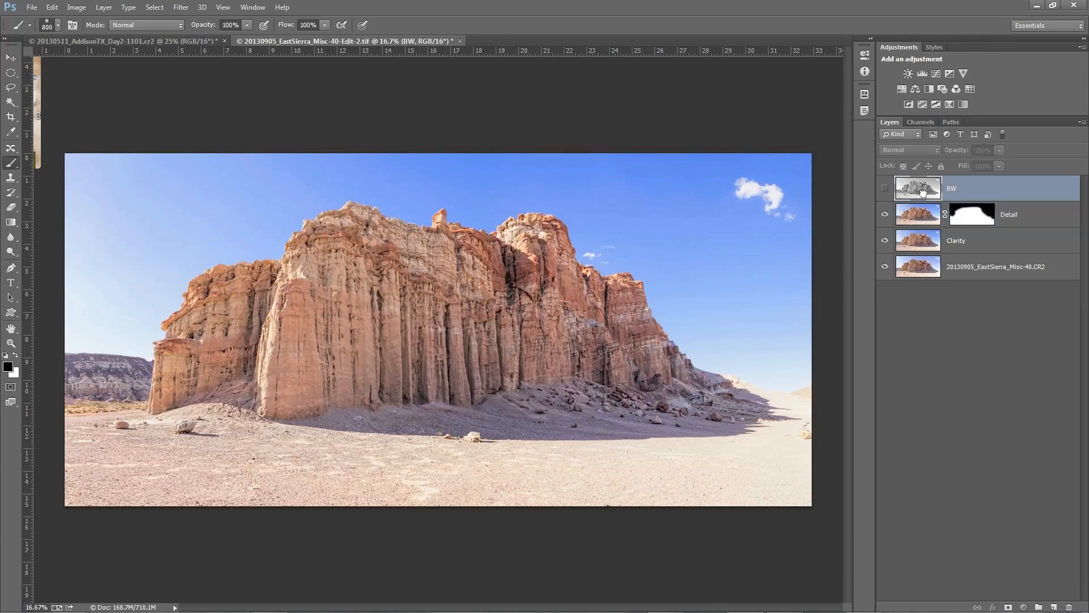
{"action": "left_click_drag", "start_coordinate": [923, 194], "coordinate": [1069, 607]}
Stamp the visible layers without Clarity into a new layer and copy the lassoed cloud onto its own layer
{"action": "left_click", "coordinate": [882, 215]}
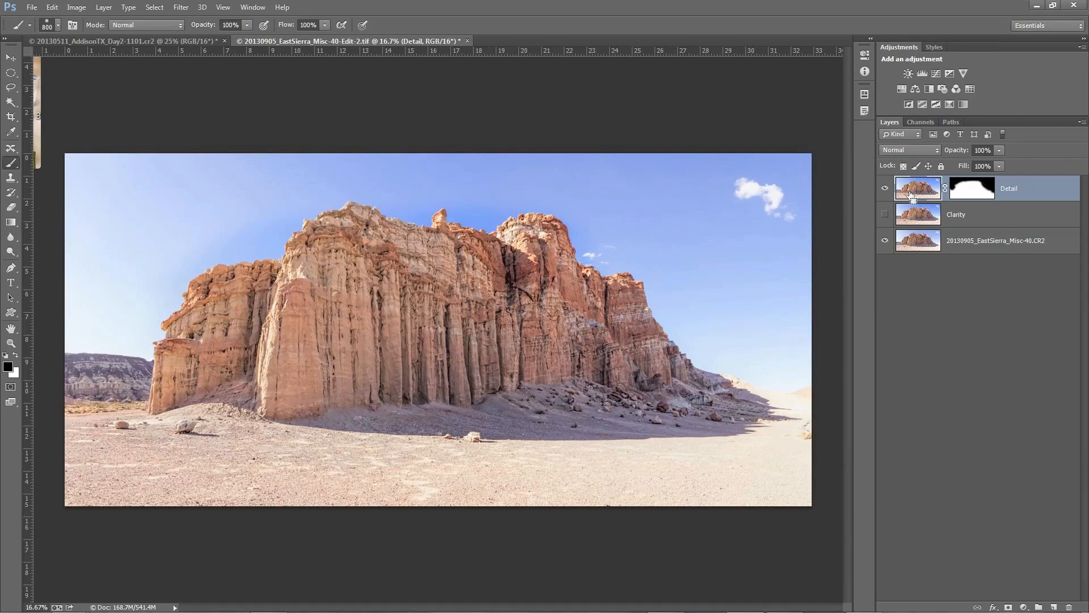
{"action": "key", "text": "ctrl+shift+alt+e"}
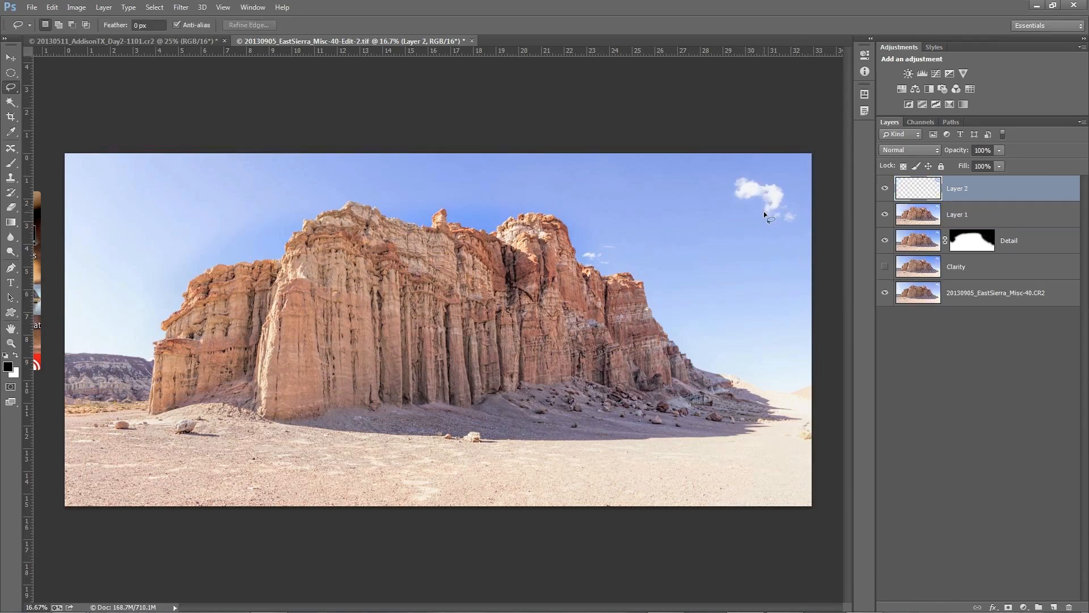
{"action": "key", "text": "ctrl+j"}
Rename the copied cloud's layer to Cloud and hide it
{"action": "double_click", "coordinate": [957, 188]}
{"action": "type", "text": "Cloud"}
{"action": "key", "text": "Return"}
{"action": "left_click", "coordinate": [885, 188]}
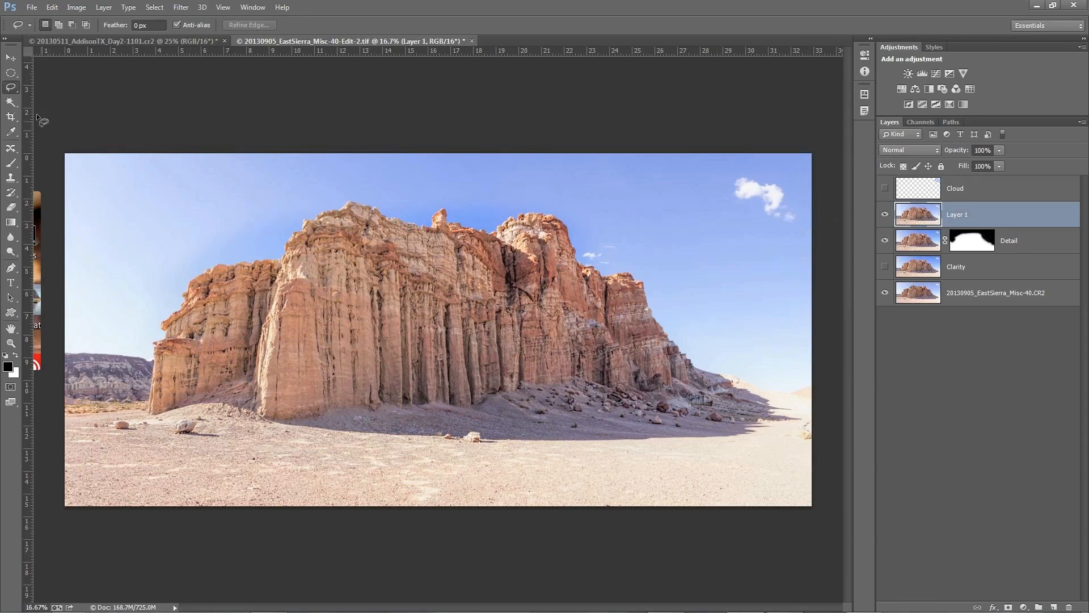
Remove the cloud from the stamped layer with the Patch tool, sampling the clear sky beside it, and deselect
{"action": "left_click", "coordinate": [13, 149]}
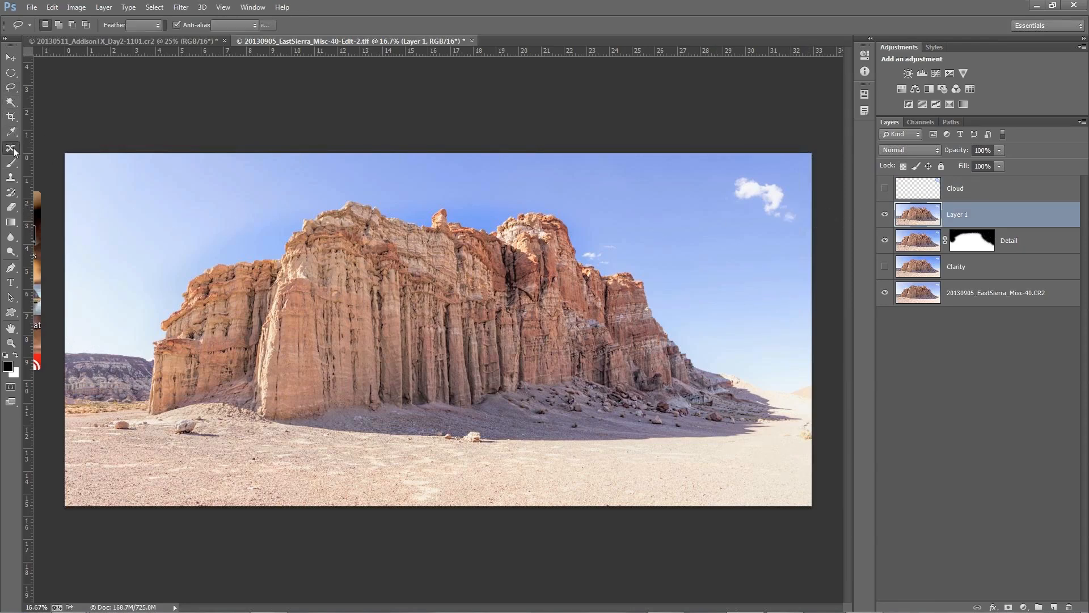
{"action": "left_click", "coordinate": [60, 167]}
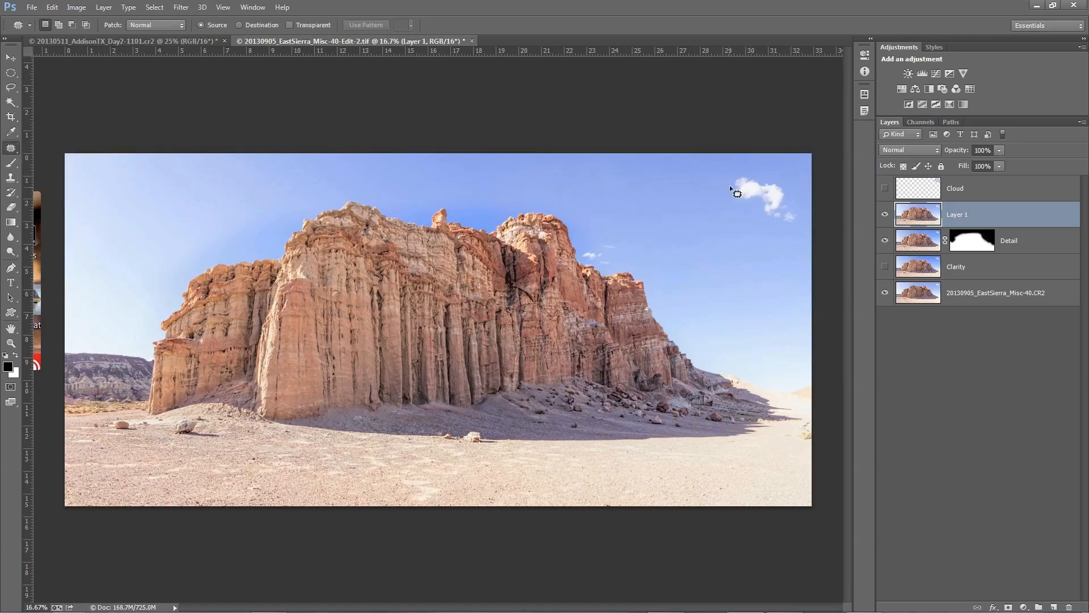
{"action": "mouse_move", "coordinate": [751, 171]}
{"action": "left_mouse_down"}
{"action": "mouse_move", "coordinate": [719, 193]}
{"action": "mouse_move", "coordinate": [734, 209]}
{"action": "mouse_move", "coordinate": [797, 226]}
{"action": "mouse_move", "coordinate": [792, 187]}
{"action": "mouse_move", "coordinate": [773, 174]}
{"action": "mouse_move", "coordinate": [759, 173]}
{"action": "mouse_move", "coordinate": [751, 194]}
{"action": "mouse_move", "coordinate": [653, 194]}
{"action": "left_mouse_up"}
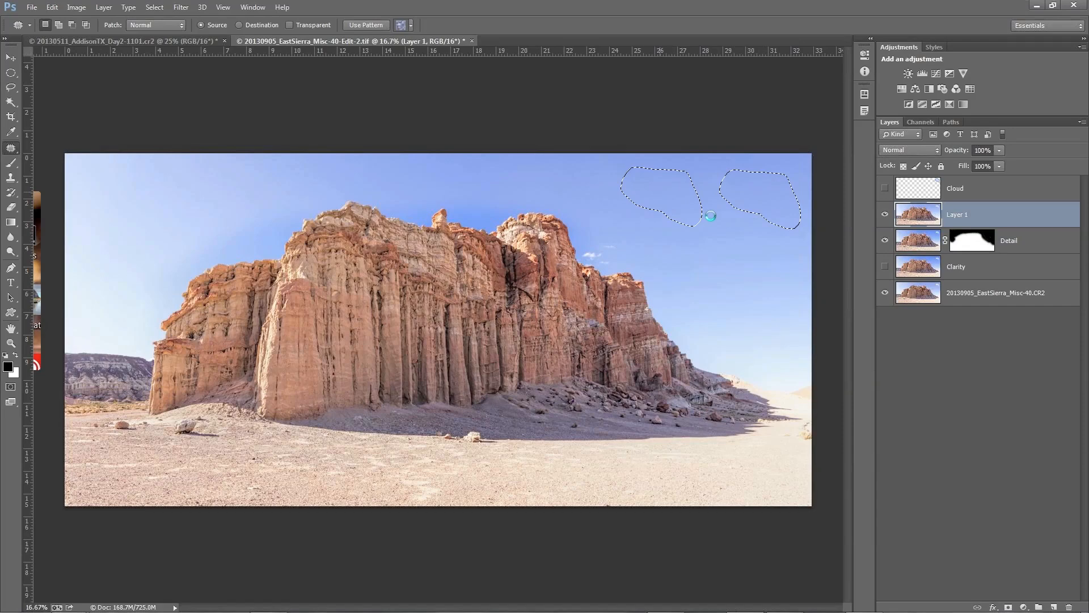
{"action": "key", "text": "ctrl+d"}
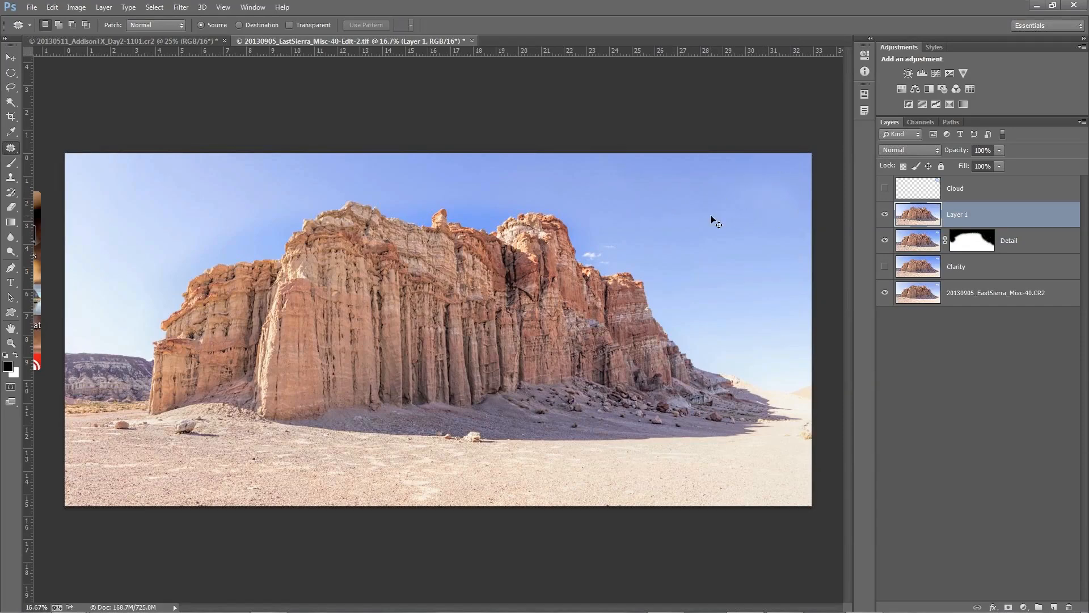
Show the Cloud layer and move the cloud left and slightly down, closer to the rock
{"action": "left_click", "coordinate": [914, 190]}
{"action": "left_click", "coordinate": [886, 188]}
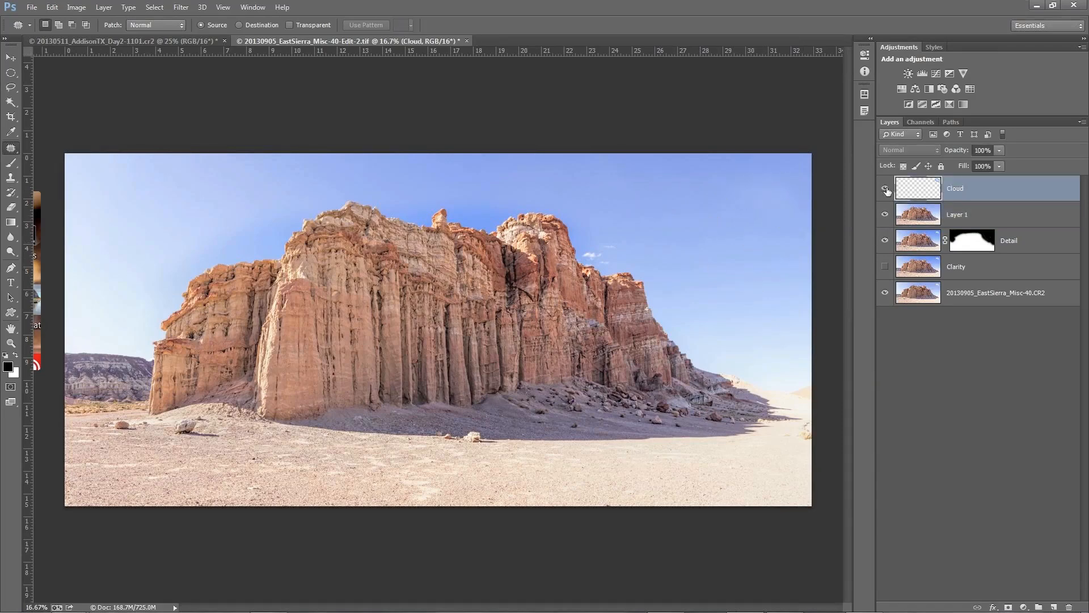
{"action": "key", "text": "v"}
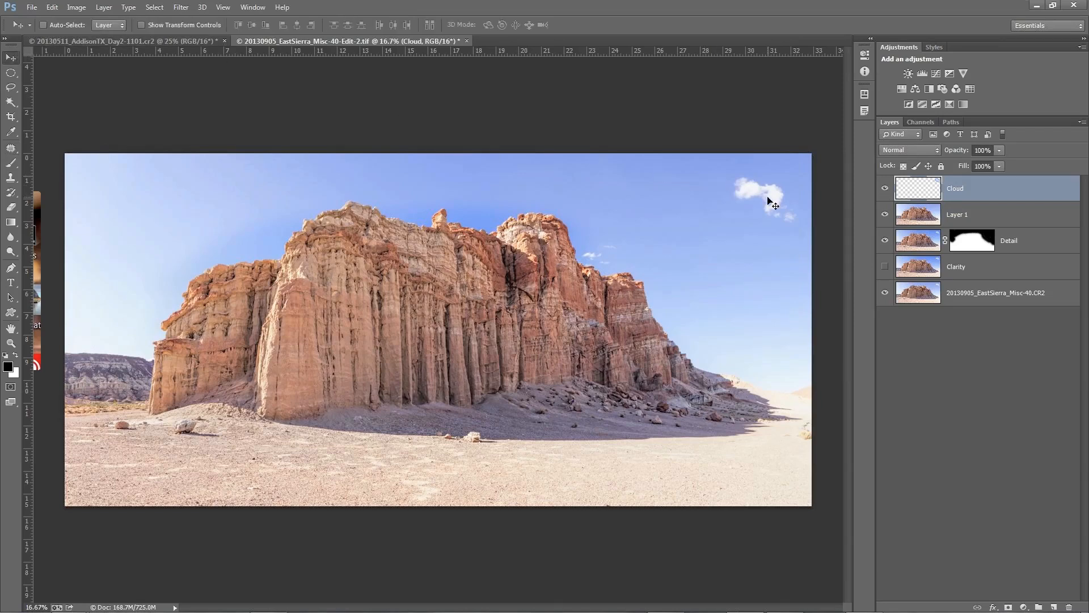
{"action": "left_click_drag", "start_coordinate": [769, 199], "coordinate": [669, 223]}
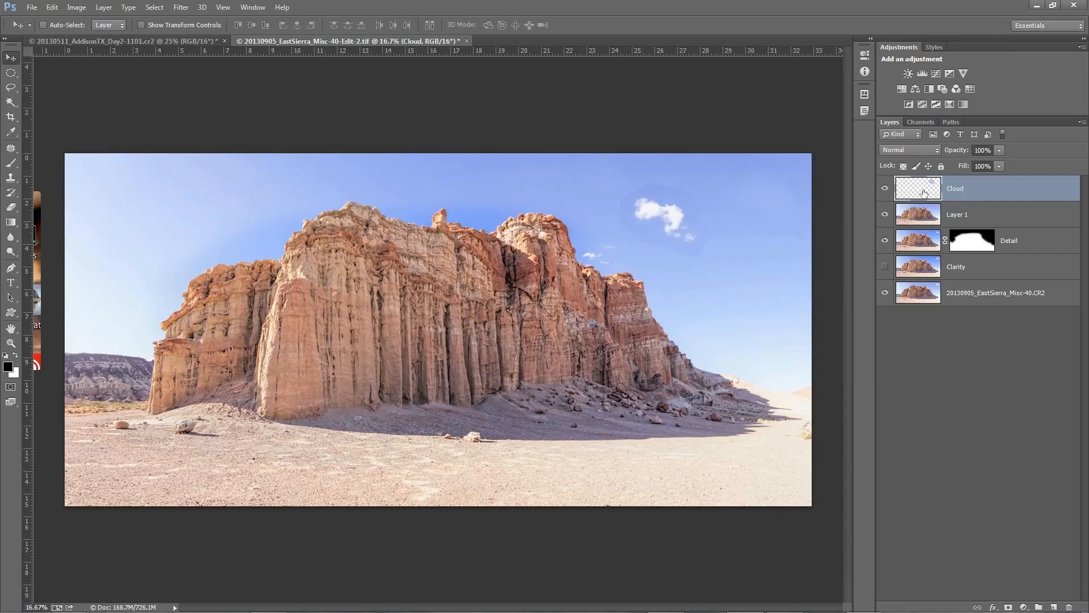
Set the Cloud layer's blend mode to Lighten and compare the result with the original layer
{"action": "left_click", "coordinate": [930, 151]}
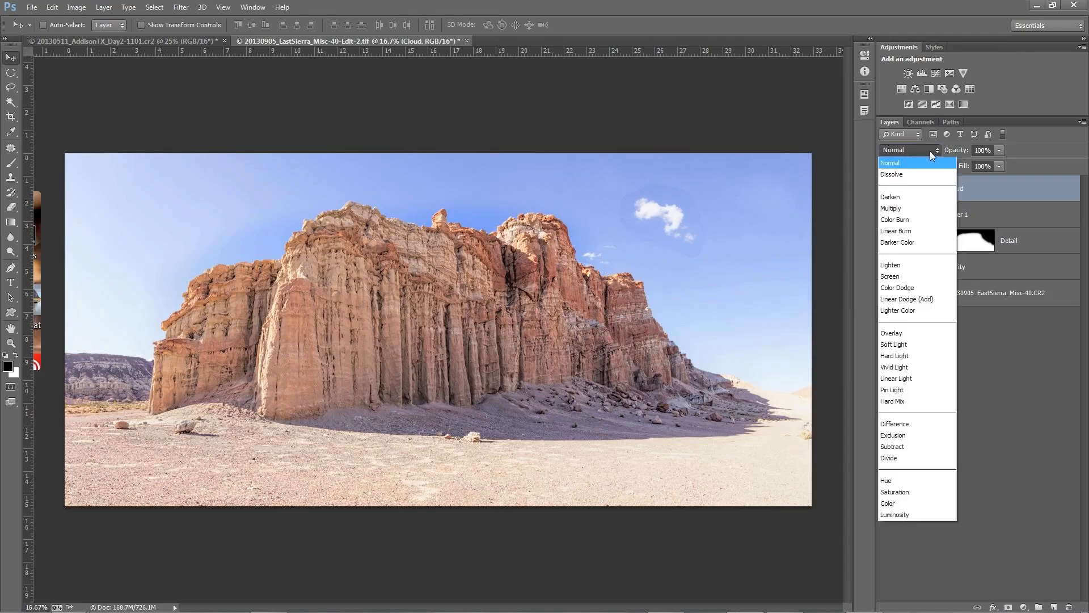
{"action": "left_click", "coordinate": [890, 265]}
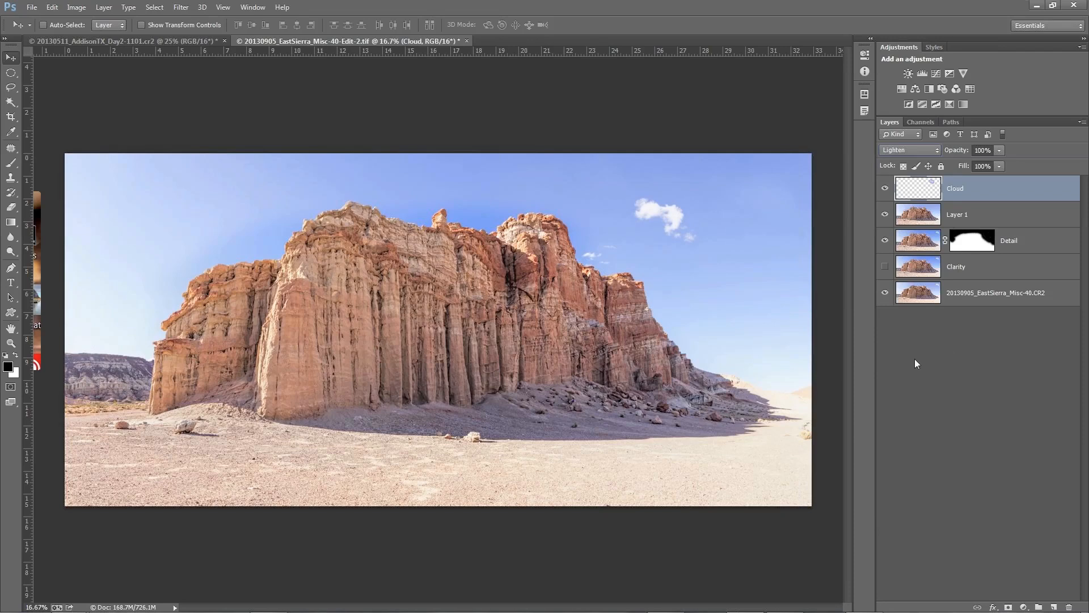
{"action": "left_click", "coordinate": [882, 295], "text": "alt"}
{"action": "left_click", "coordinate": [882, 295], "text": "alt"}
Close the desert rock image and the airplane image without saving changes
{"action": "left_click", "coordinate": [467, 41]}
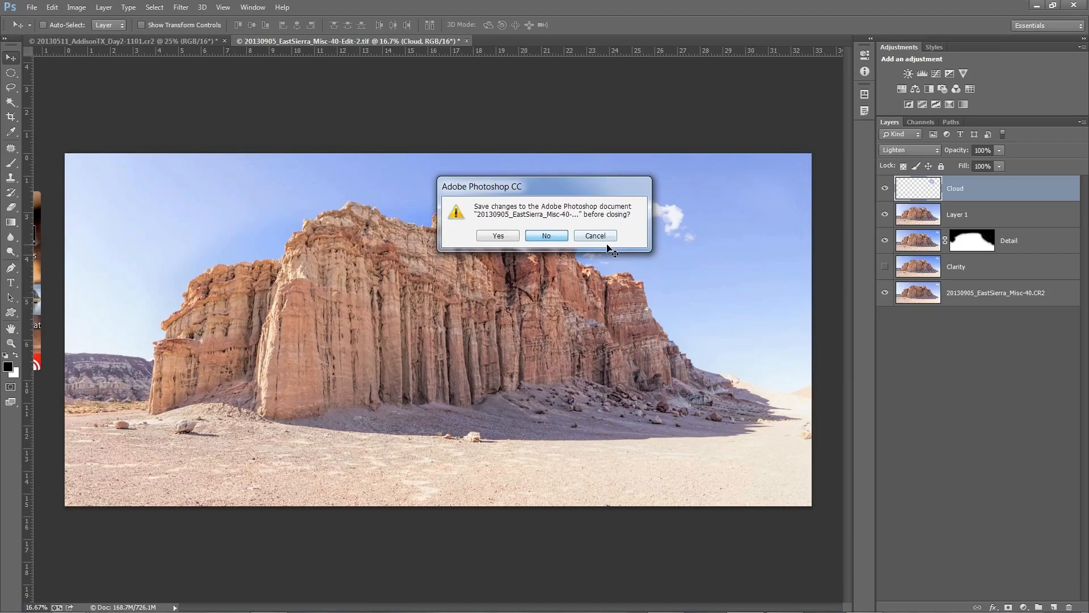
{"action": "key", "text": "Return"}
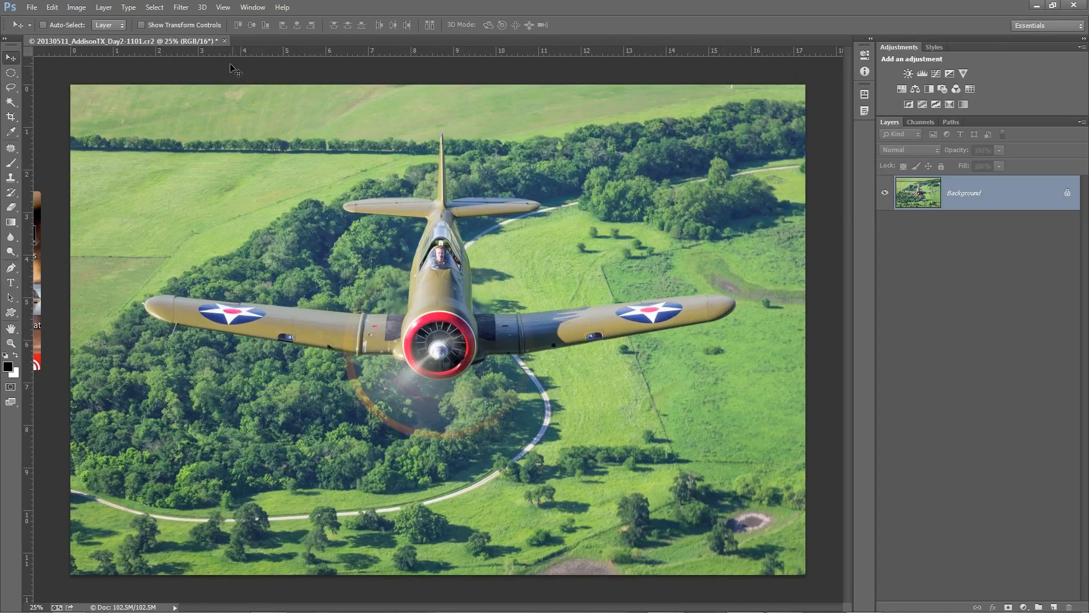
{"action": "left_click", "coordinate": [223, 41]}
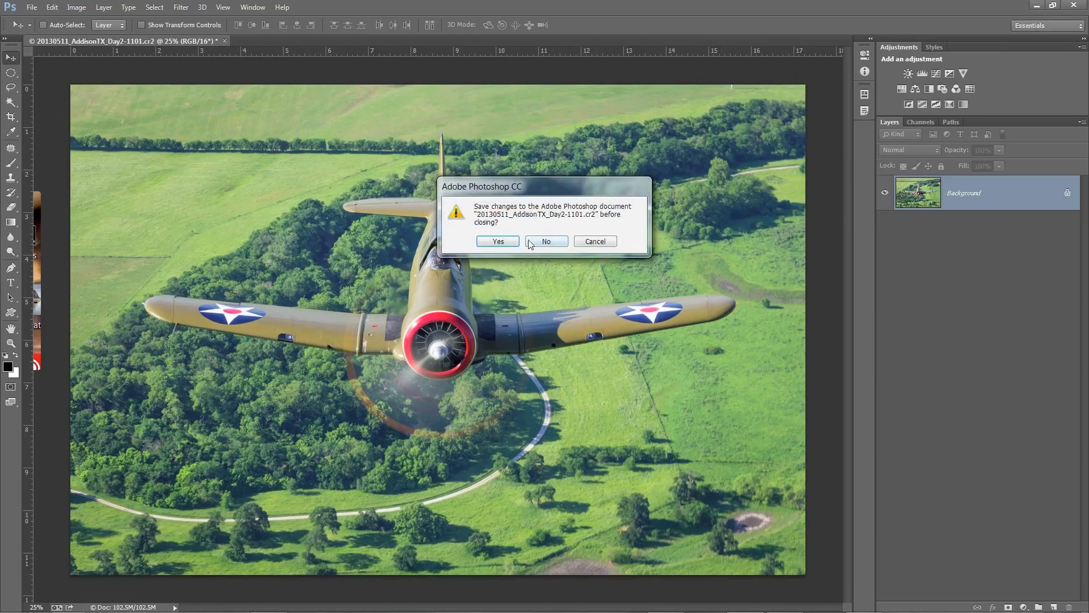
{"action": "left_click", "coordinate": [542, 241]}
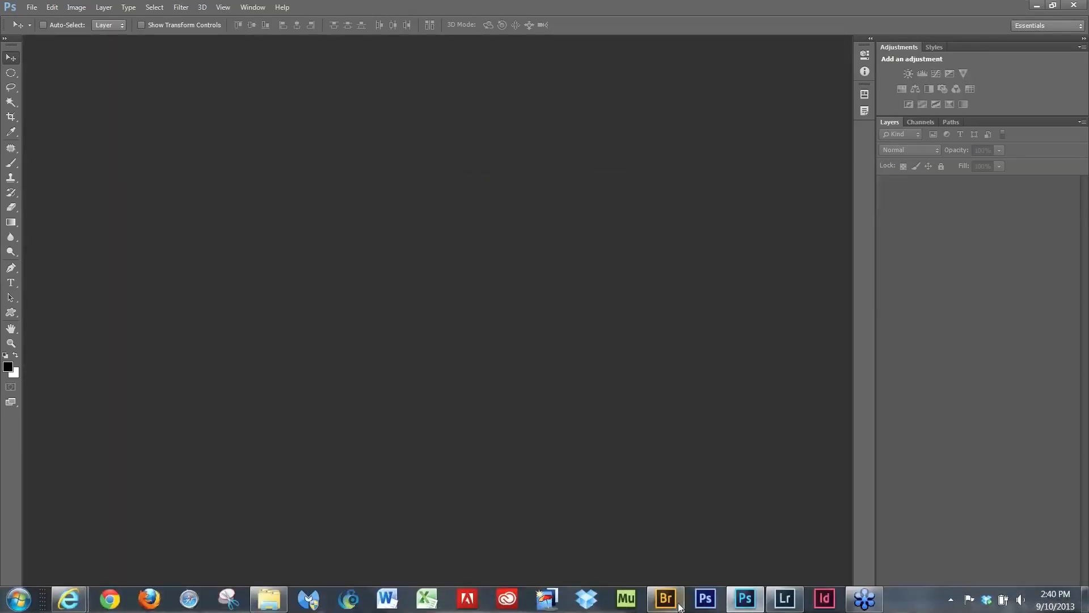
Switch to Bridge and view Logo.tif in full-screen preview
{"action": "left_click", "coordinate": [672, 606]}
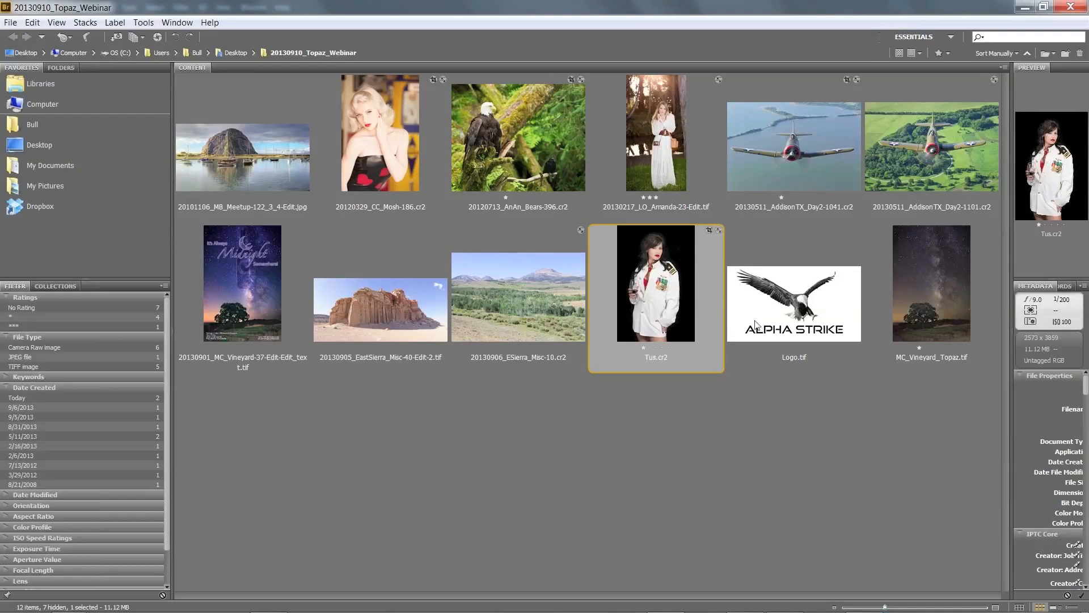
{"action": "left_click", "coordinate": [755, 325]}
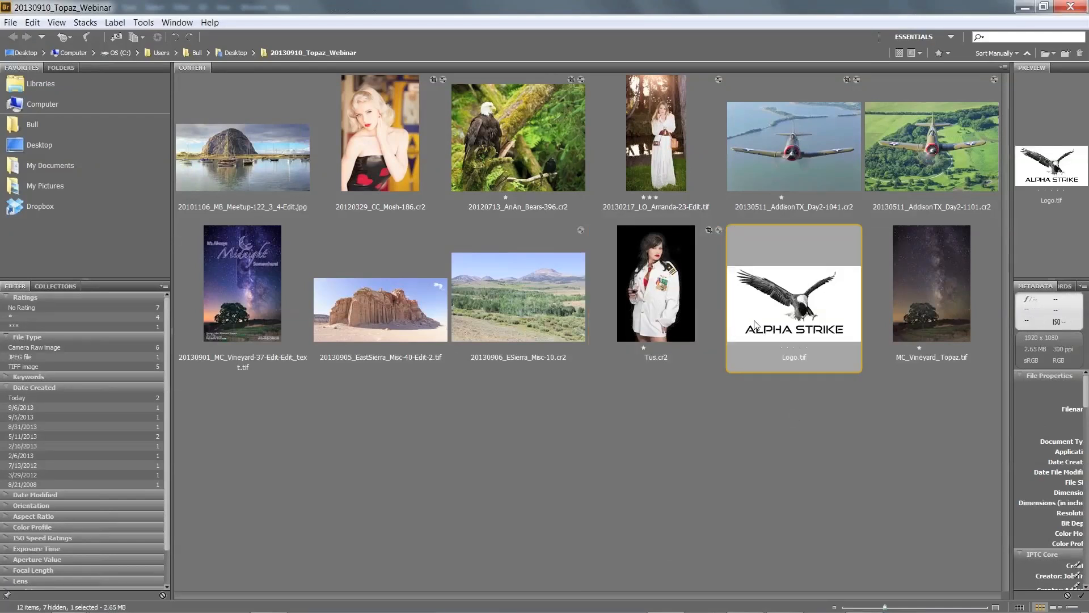
{"action": "double_click", "coordinate": [755, 325]}
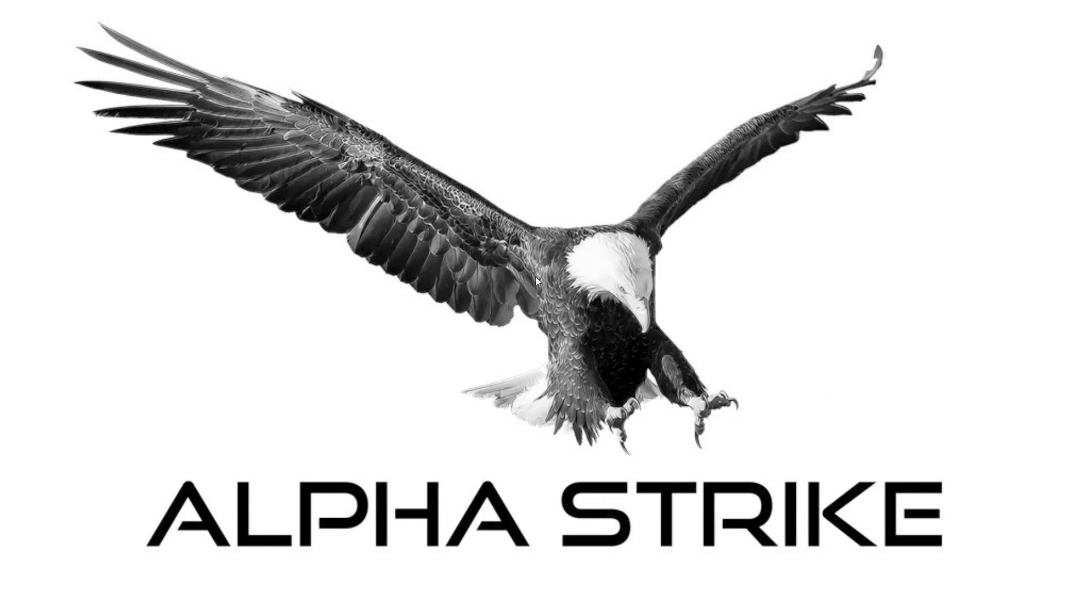
{"action": "key", "text": "space"}
Open the eagle photo 20120713_AnAn_Bears-396.cr2 in Camera Raw
{"action": "left_click", "coordinate": [512, 158]}
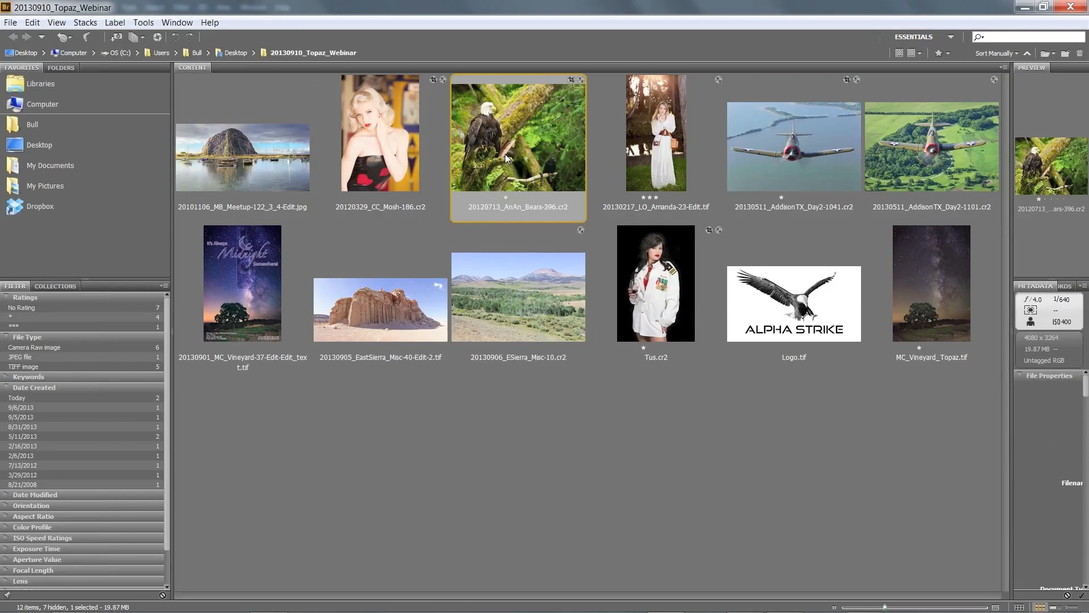
{"action": "double_click", "coordinate": [505, 154]}
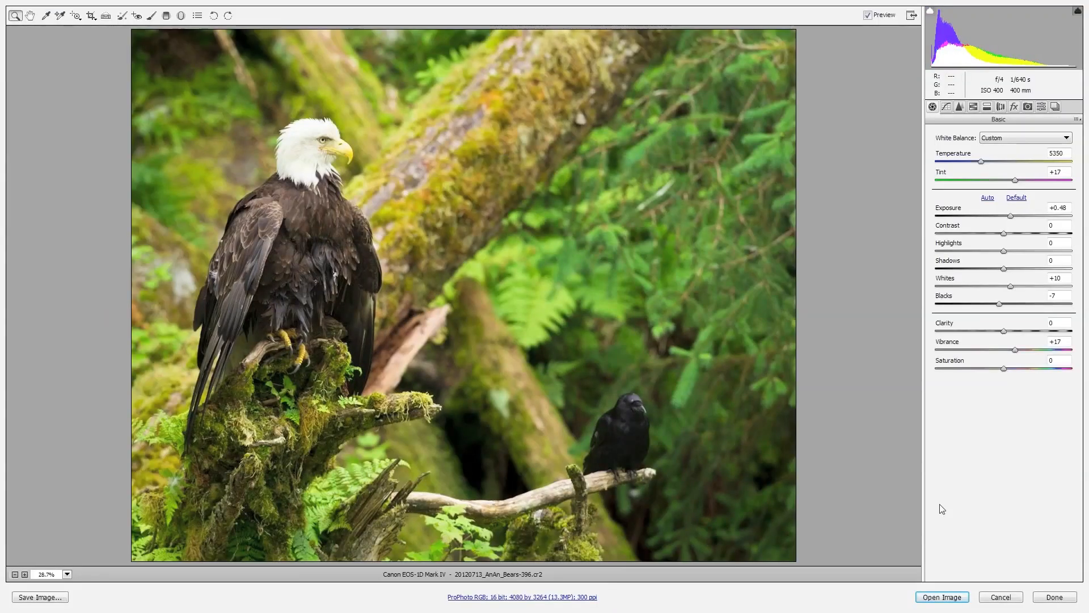
Open the eagle photo in Photoshop, duplicate its background layer and name the copy "Clean"
{"action": "left_click", "coordinate": [942, 598]}
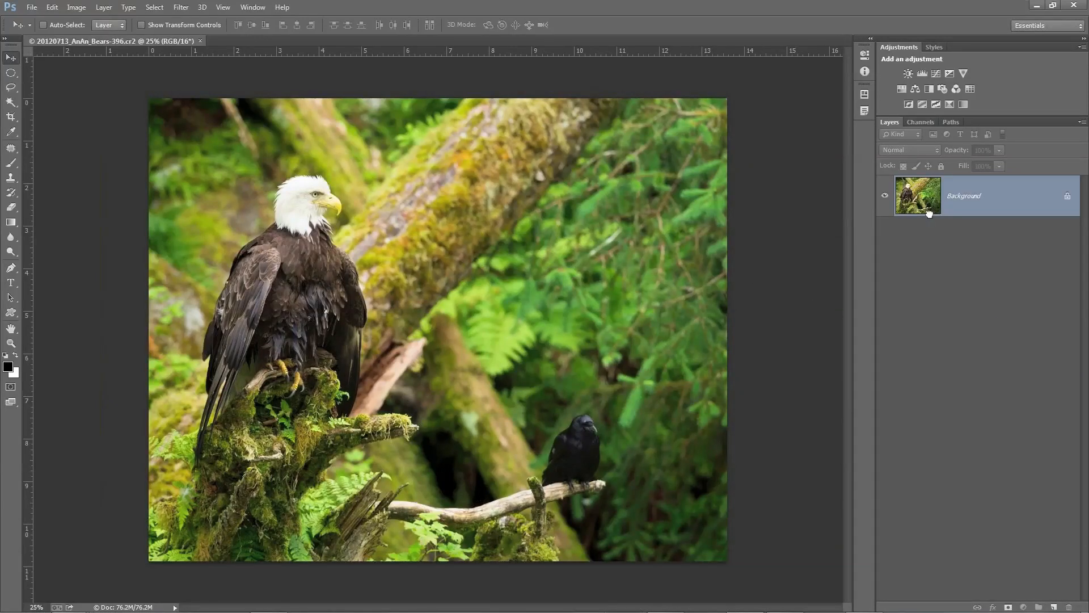
{"action": "left_click_drag", "start_coordinate": [929, 213], "coordinate": [1054, 607]}
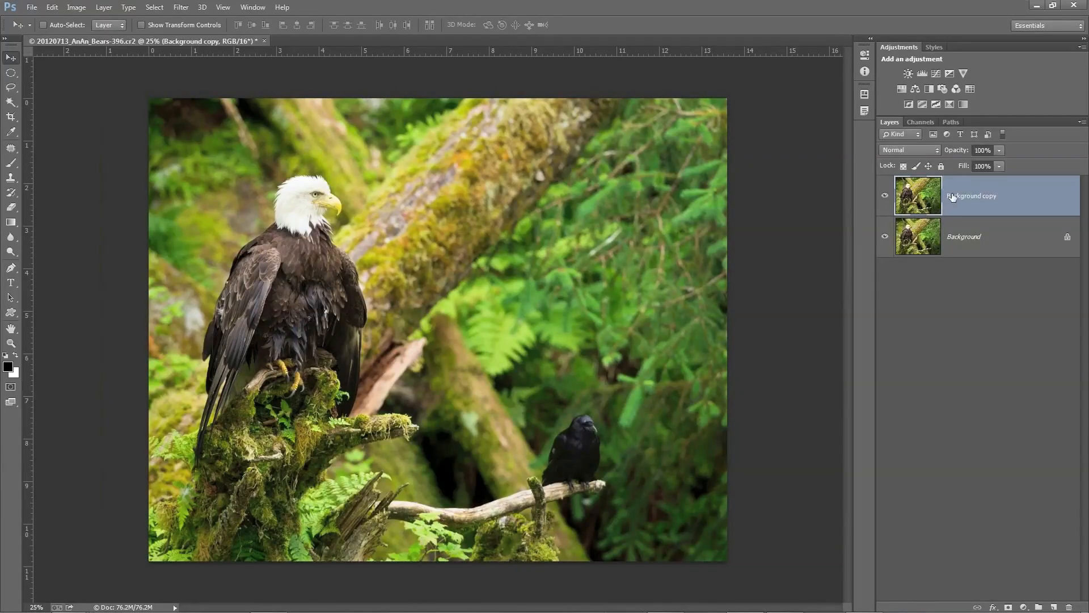
{"action": "double_click", "coordinate": [953, 196]}
{"action": "type", "text": "Clean"}
{"action": "key", "text": "Return"}
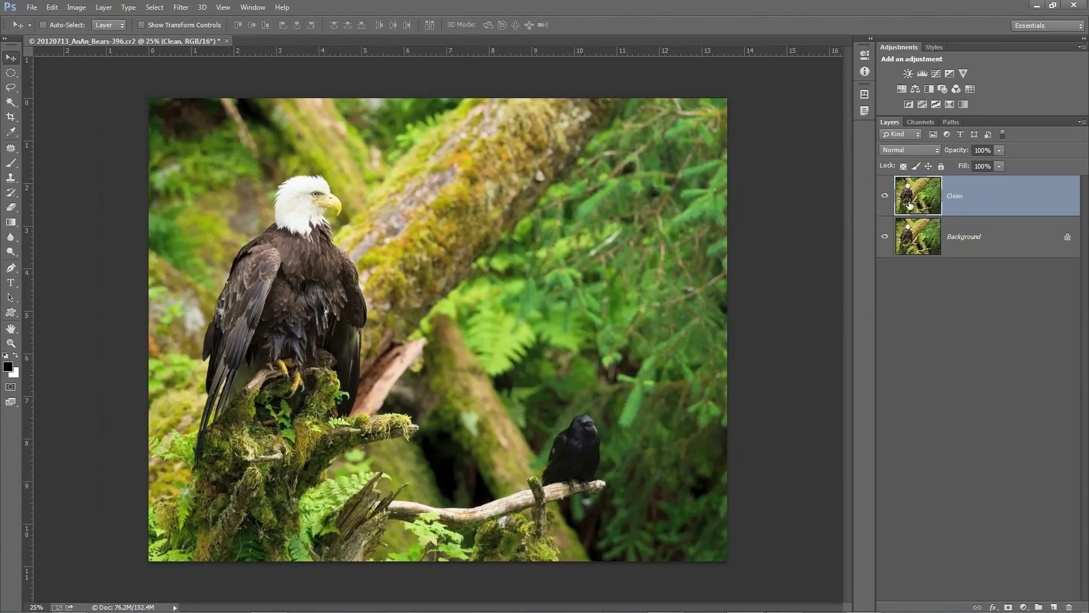
Open Topaz Clean 3 for the Clean layer and frame the eagle's head and chest in the preview
{"action": "left_click", "coordinate": [182, 7]}
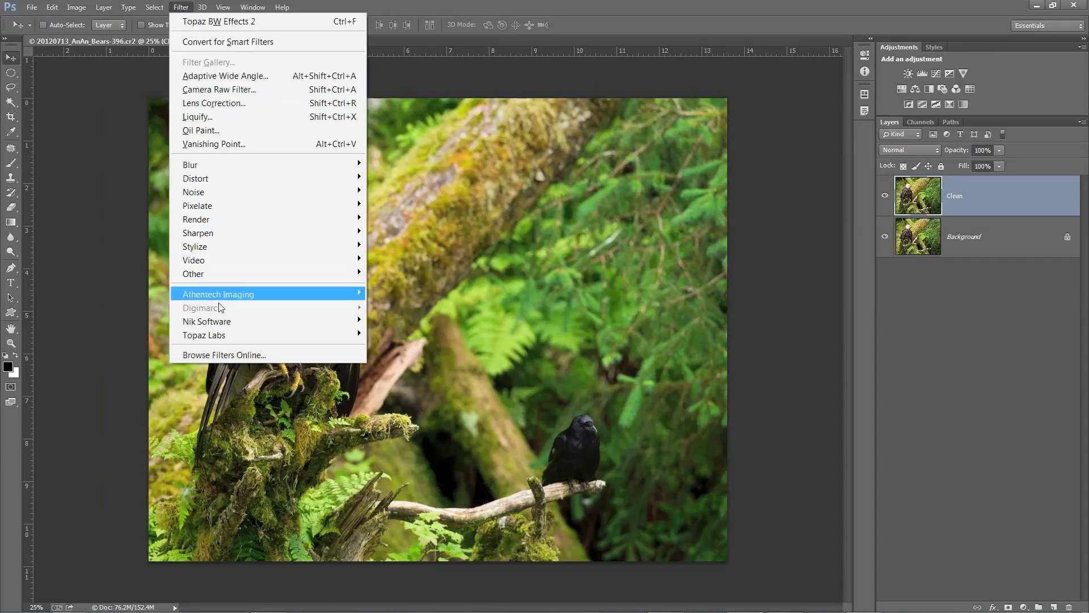
{"action": "mouse_move", "coordinate": [231, 335]}
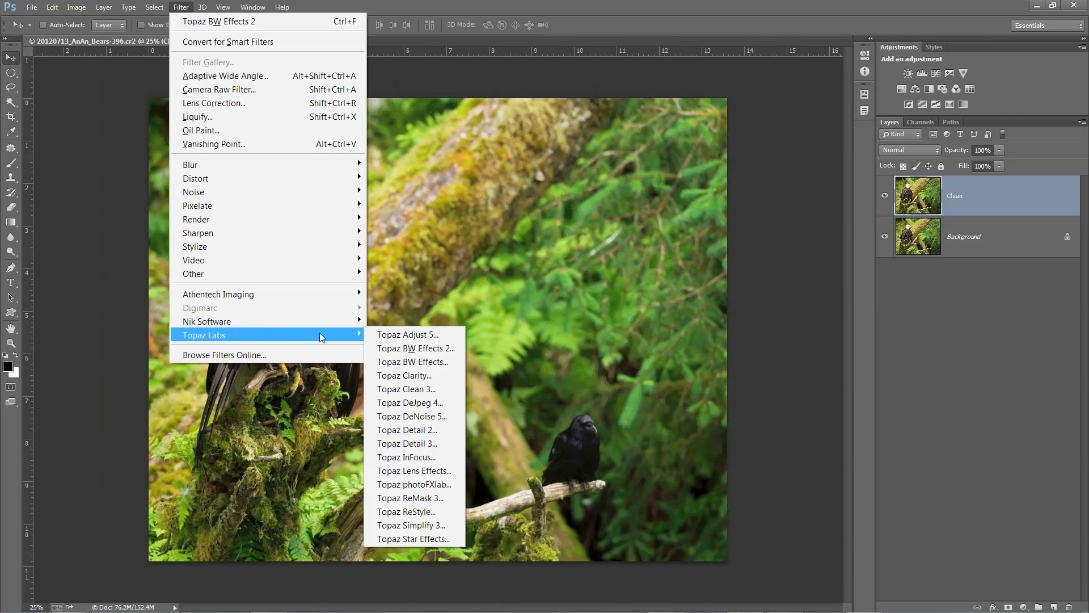
{"action": "left_click", "coordinate": [424, 387]}
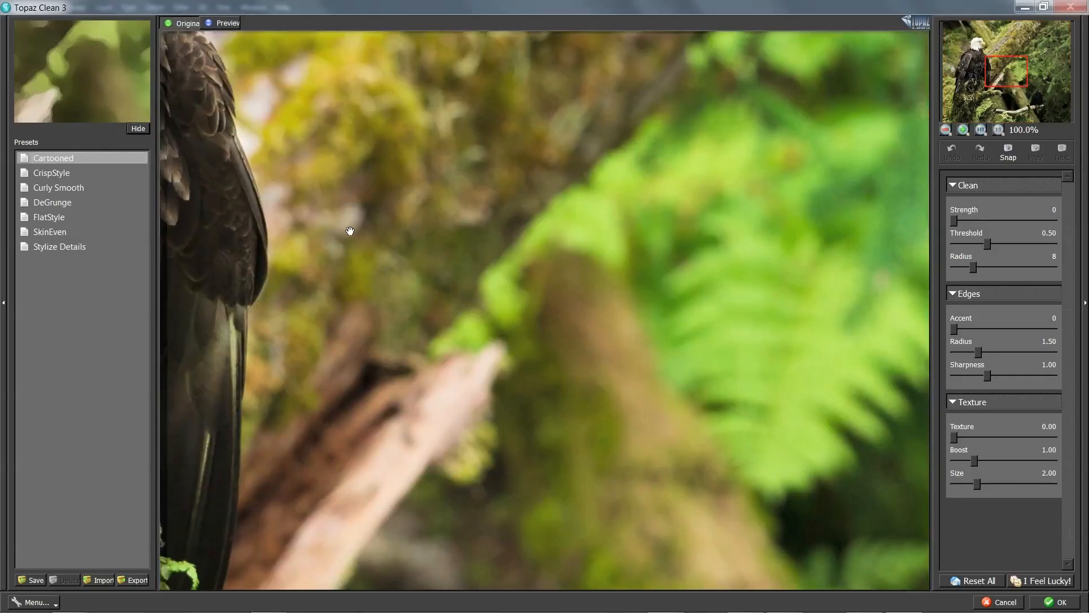
{"action": "left_click_drag", "start_coordinate": [350, 230], "coordinate": [546, 383]}
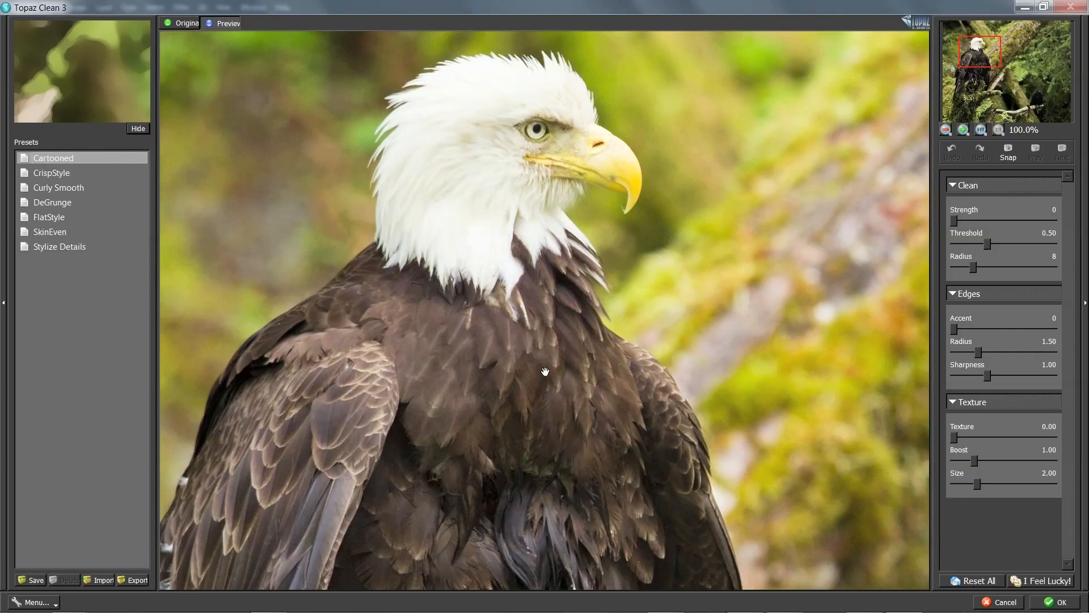
{"action": "left_click_drag", "start_coordinate": [536, 320], "coordinate": [539, 348]}
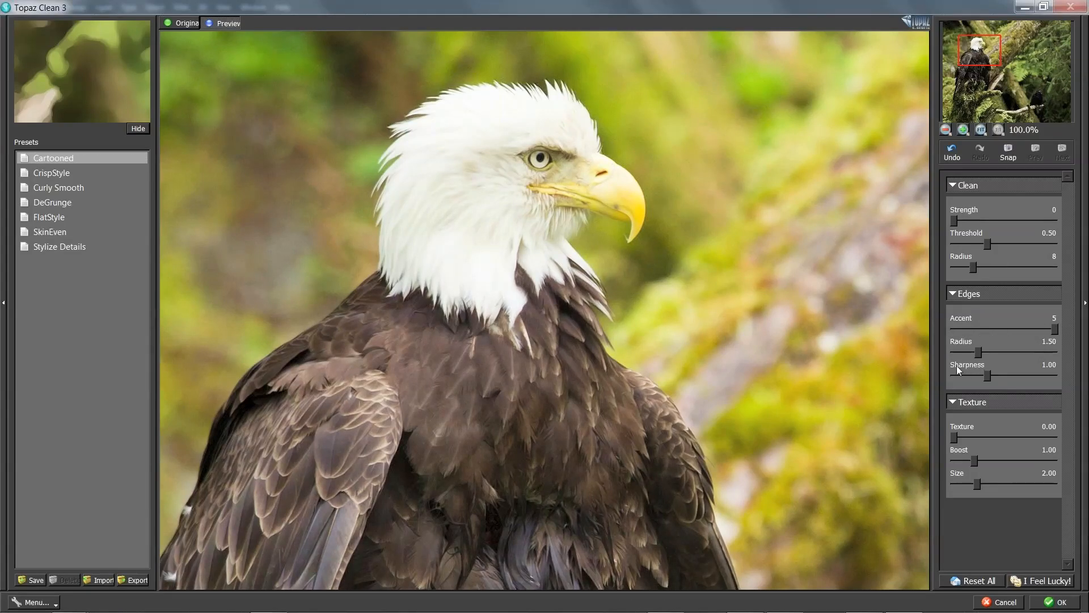
Try Clean Strength 3 and Threshold 0.19 with edge Accent 5, Radius 4.00 and Sharpness 0.27, comparing the eagle's feathers with the original
{"action": "left_click", "coordinate": [995, 219]}
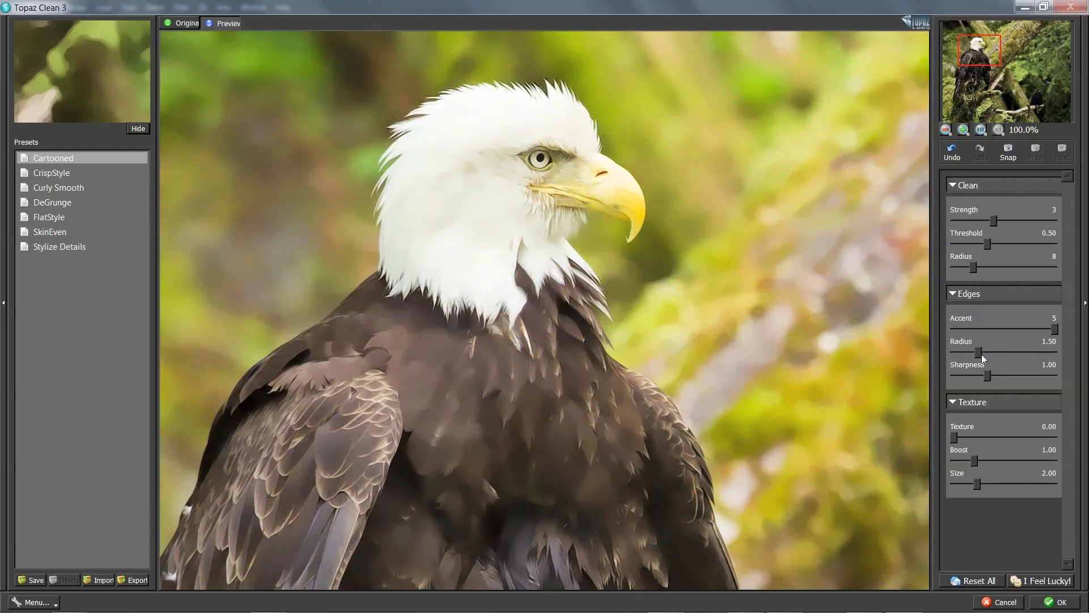
{"action": "left_click_drag", "start_coordinate": [981, 354], "coordinate": [1051, 350]}
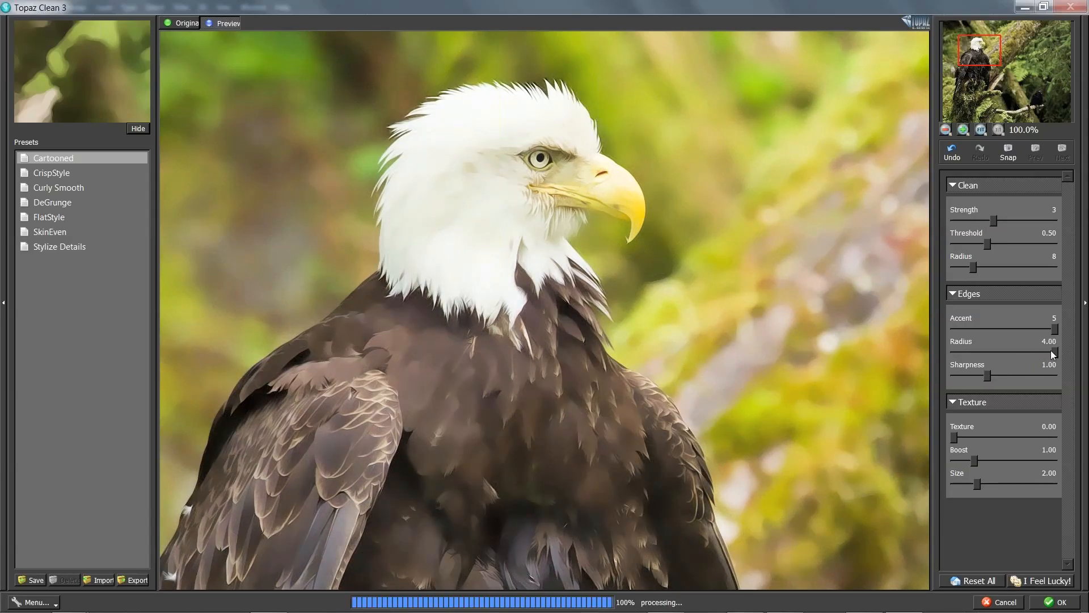
{"action": "left_click_drag", "start_coordinate": [988, 375], "coordinate": [962, 375]}
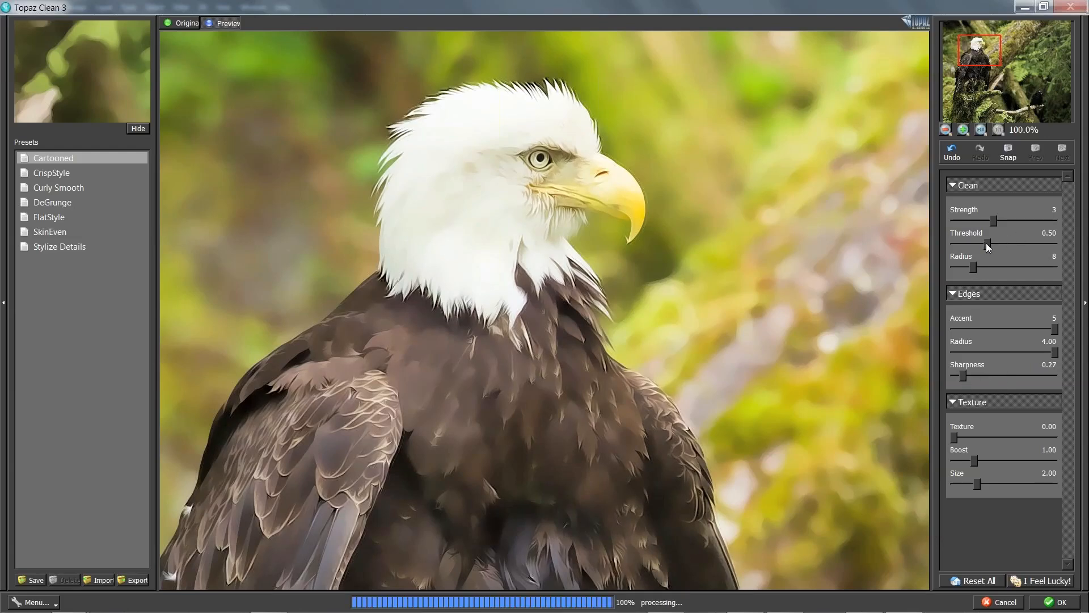
{"action": "left_click_drag", "start_coordinate": [986, 243], "coordinate": [1002, 243]}
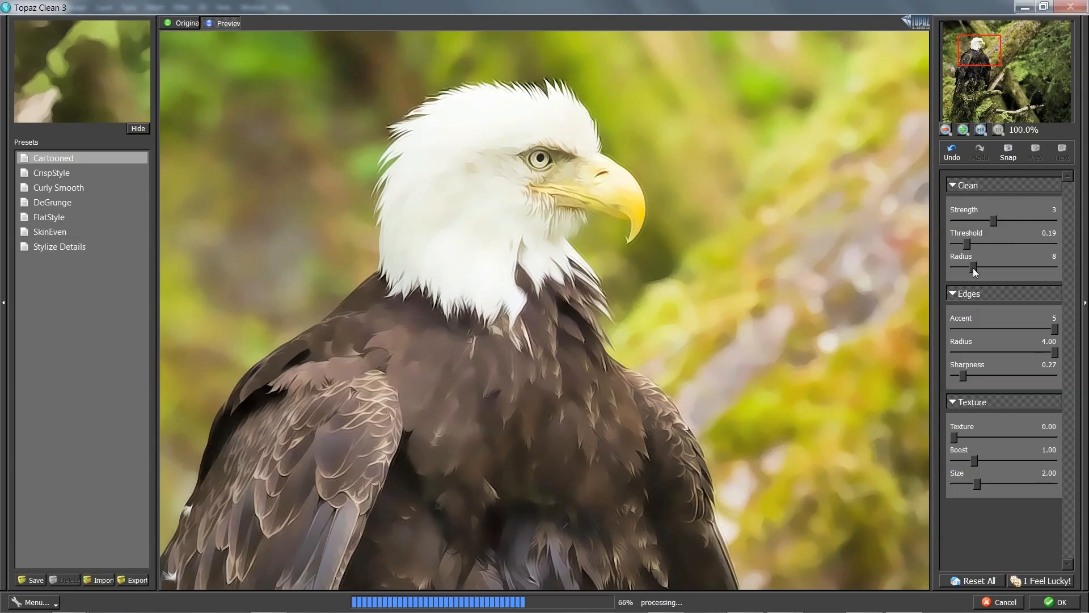
{"action": "left_click", "coordinate": [553, 355]}
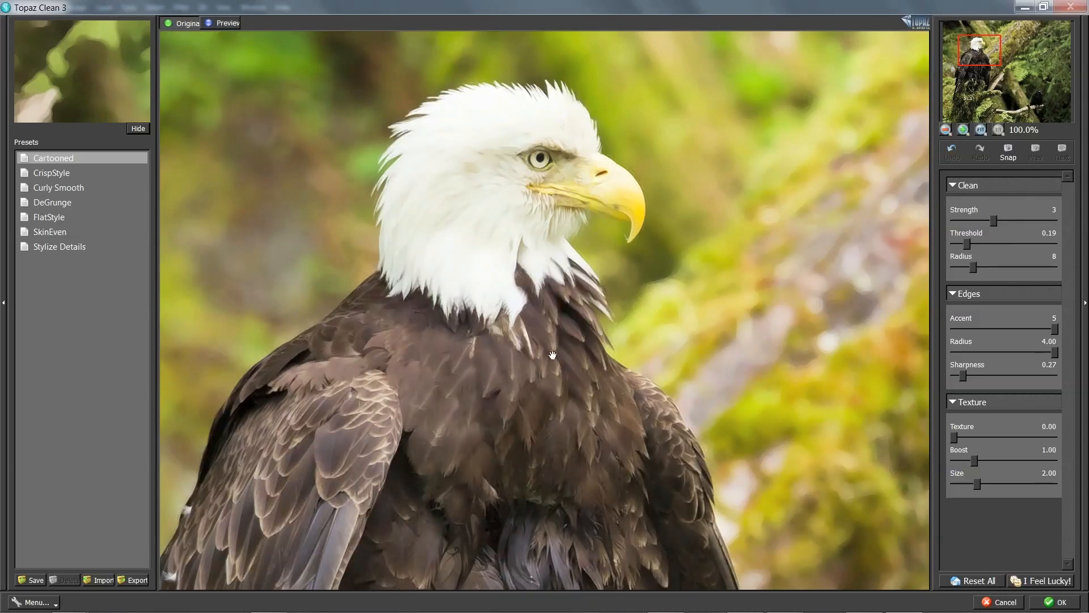
{"action": "left_click_drag", "start_coordinate": [553, 355], "coordinate": [557, 298]}
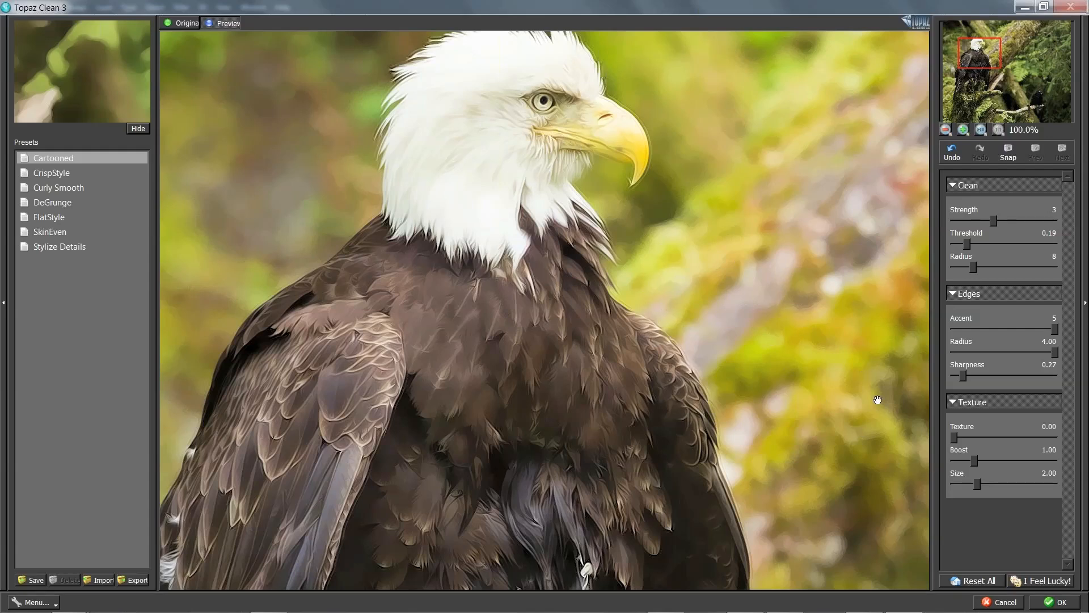
Cancel the Topaz Clean filter and close the eagle image without saving changes
{"action": "left_click", "coordinate": [1009, 604]}
{"action": "left_click", "coordinate": [227, 41]}
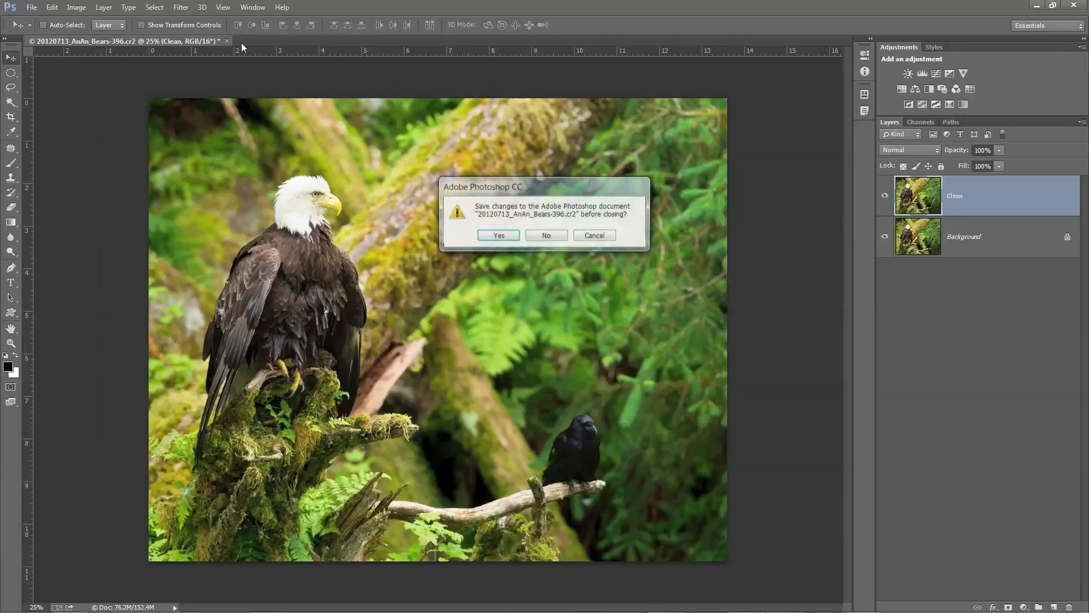
{"action": "left_click", "coordinate": [547, 237]}
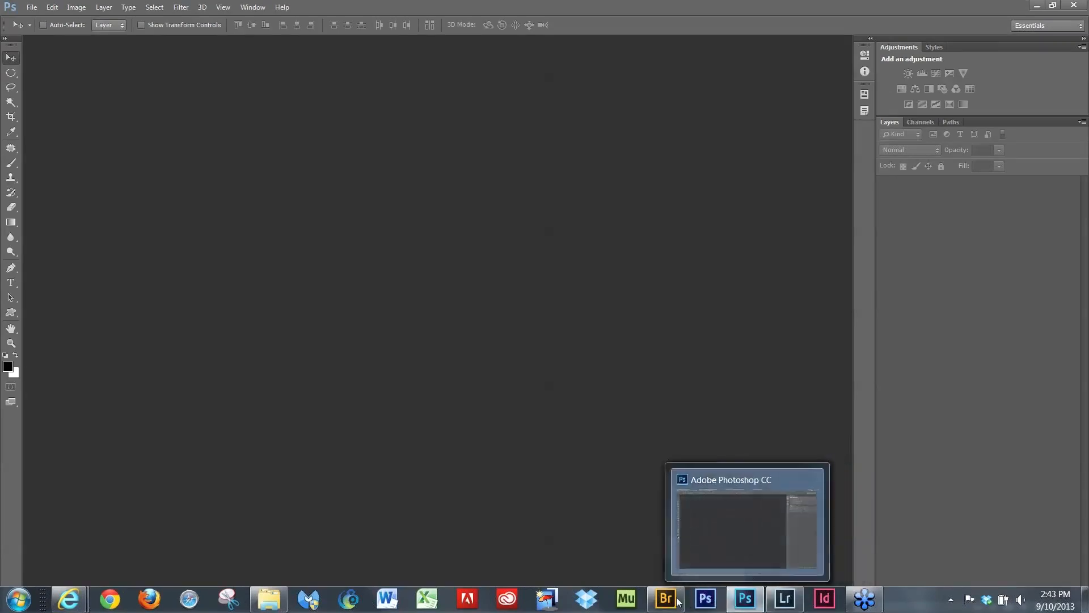
Switch to Bridge, view Logo.tif in full-screen preview and return to the thumbnails
{"action": "left_click", "coordinate": [675, 601]}
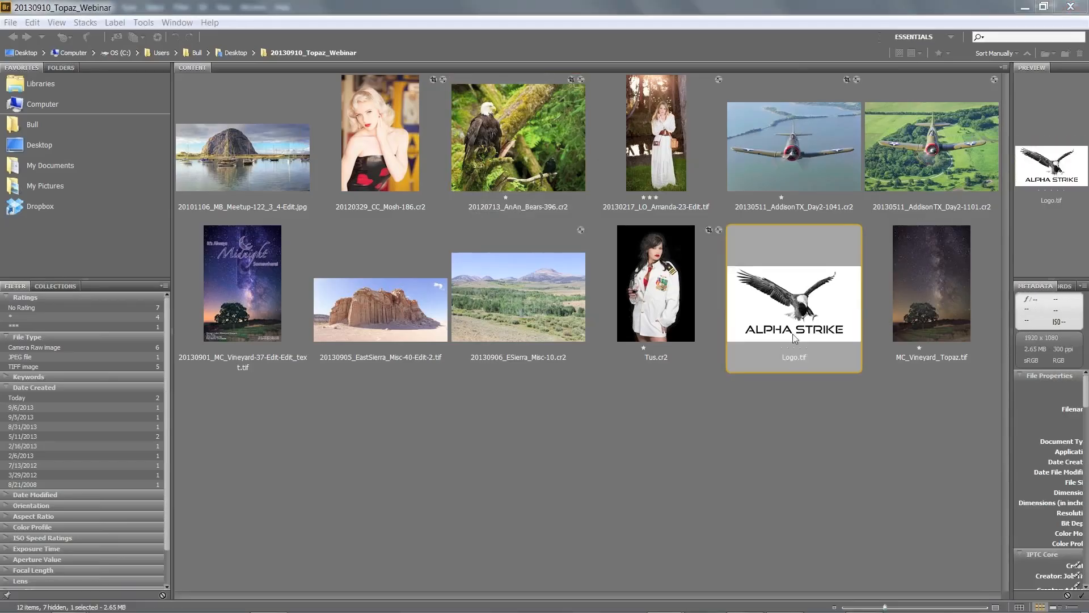
{"action": "key", "text": "space"}
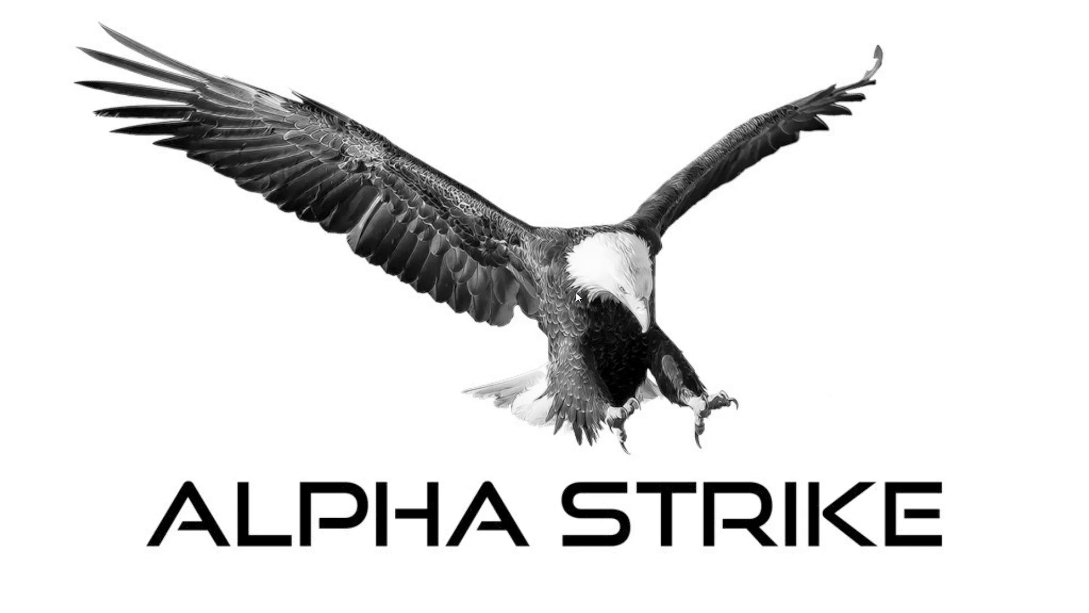
{"action": "key", "text": "space"}
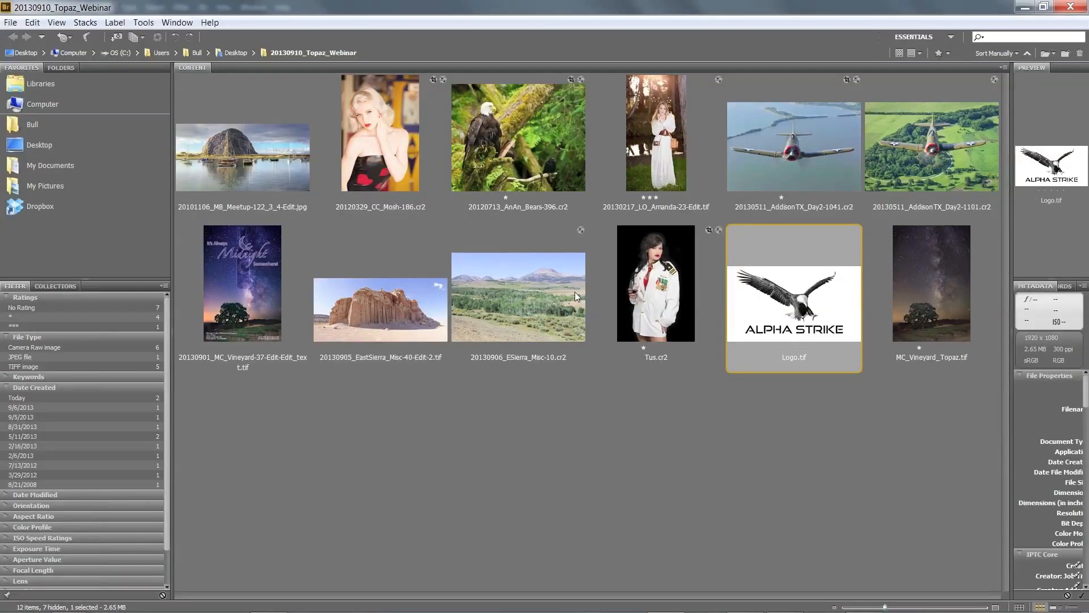
View the finished poster 20130901_MC_Vineyard-37-Edit-Edit_text.tif in full-screen preview and return to the thumbnails
{"action": "left_click", "coordinate": [933, 290]}
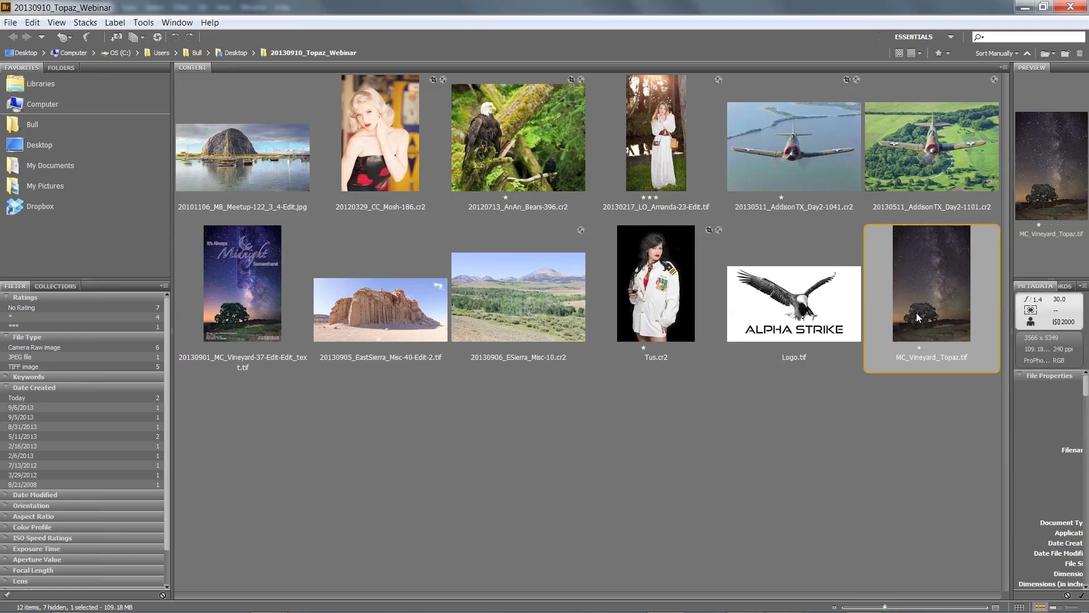
{"action": "left_click", "coordinate": [235, 310]}
{"action": "key", "text": "space"}
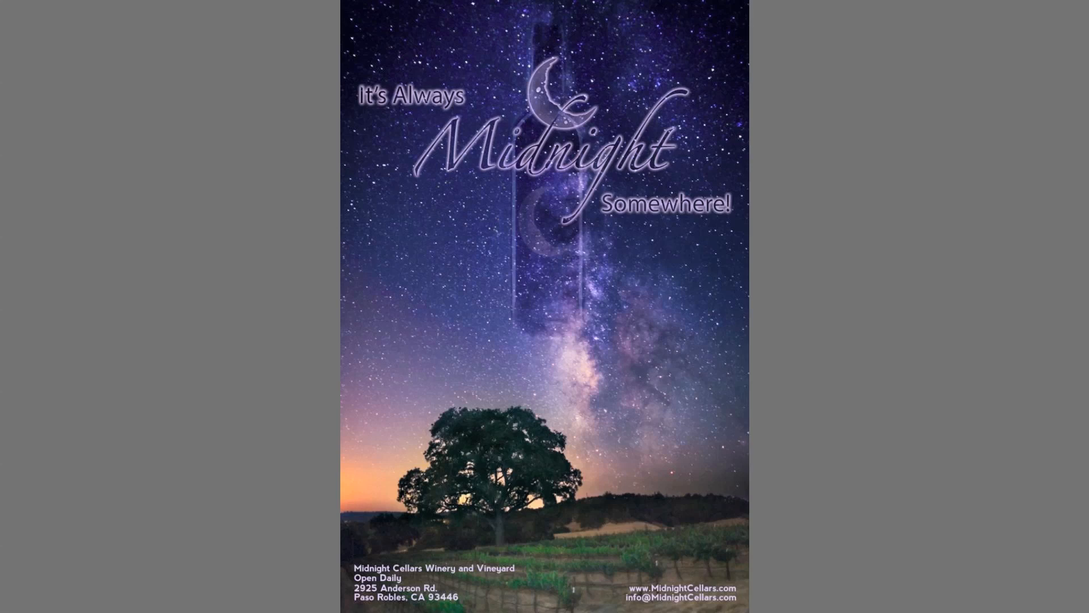
{"action": "key", "text": "space"}
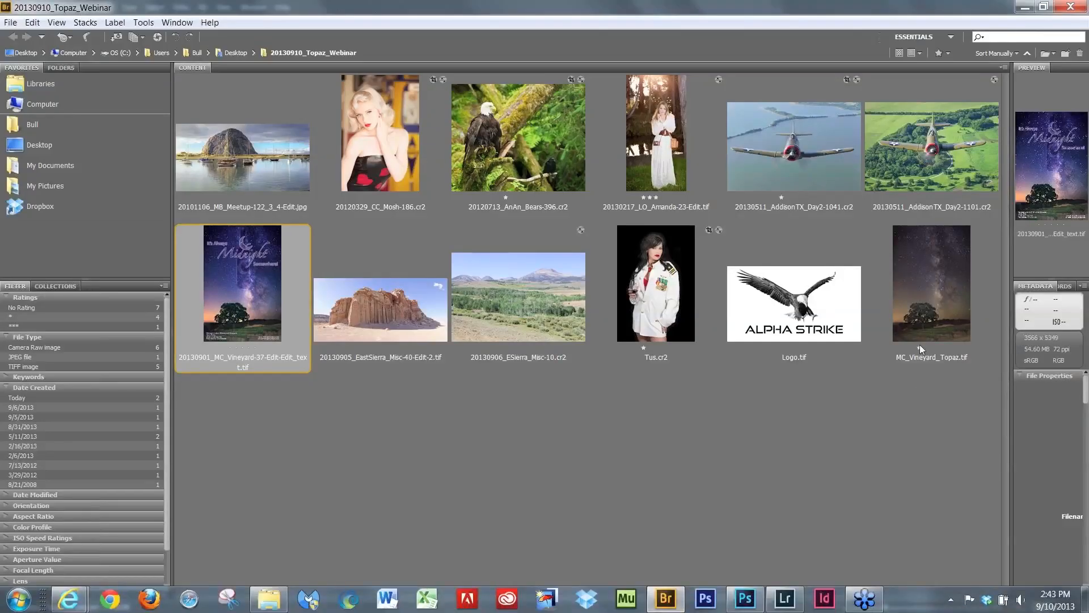
Open MC_Vineyard_Topaz.tif in Photoshop, duplicate its background layer and name the copy "Clean"
{"action": "double_click", "coordinate": [916, 325]}
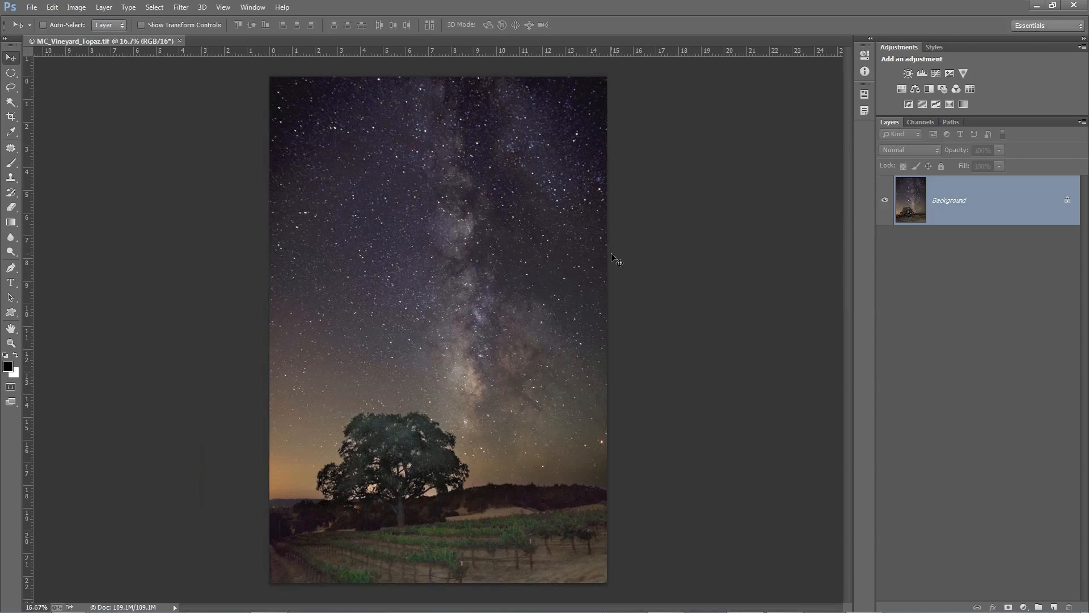
{"action": "key", "text": "ctrl+j"}
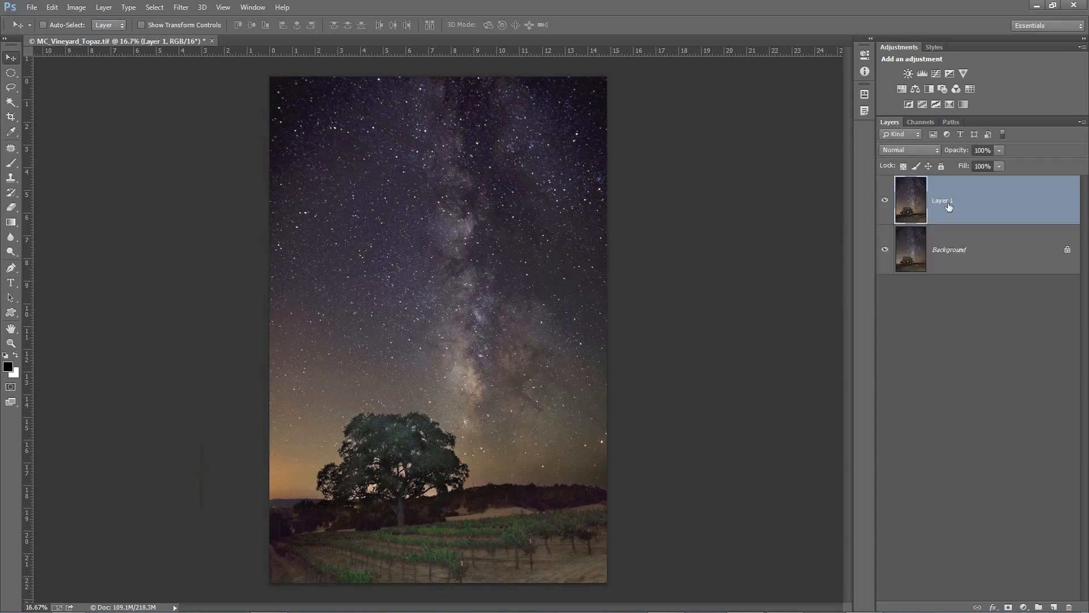
{"action": "double_click", "coordinate": [948, 206]}
{"action": "type", "text": "Clean"}
{"action": "left_click", "coordinate": [917, 211]}
Apply Topaz Clean 3 to the Clean layer with Strength 1, Threshold 0.09, edge Accent 5, edge Radius 4.00 and Sharpness 0.00
{"action": "left_click", "coordinate": [174, 8]}
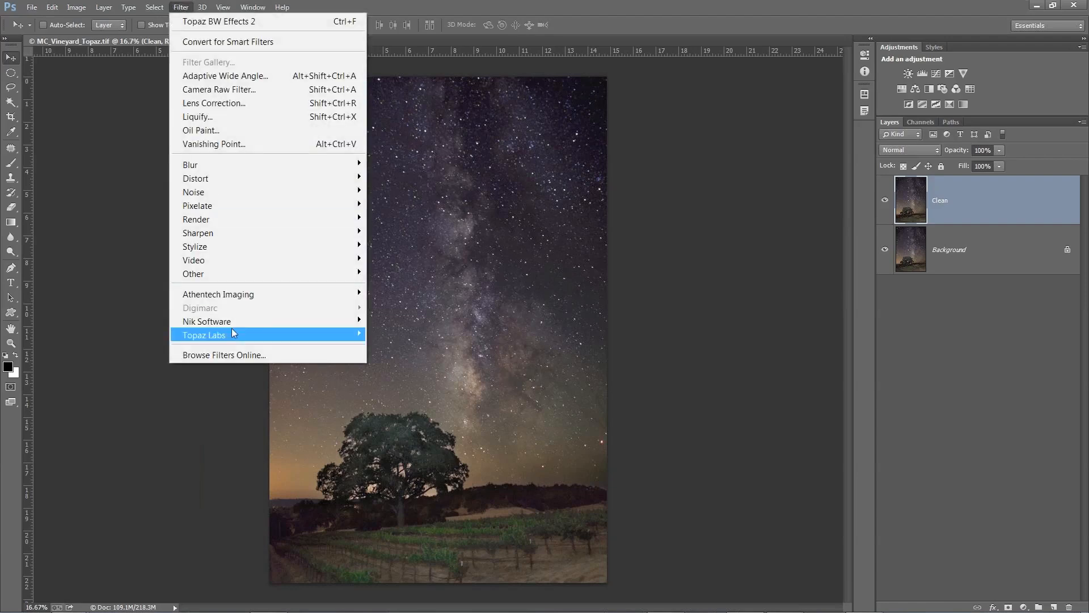
{"action": "mouse_move", "coordinate": [231, 334]}
{"action": "left_click", "coordinate": [422, 389]}
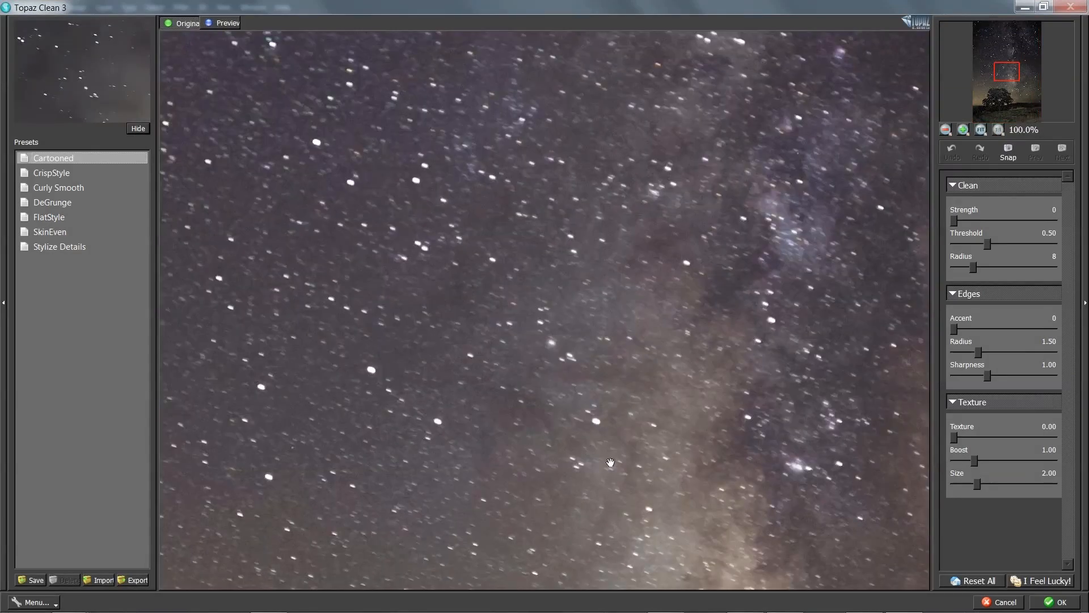
{"action": "left_click_drag", "start_coordinate": [610, 462], "coordinate": [691, 175]}
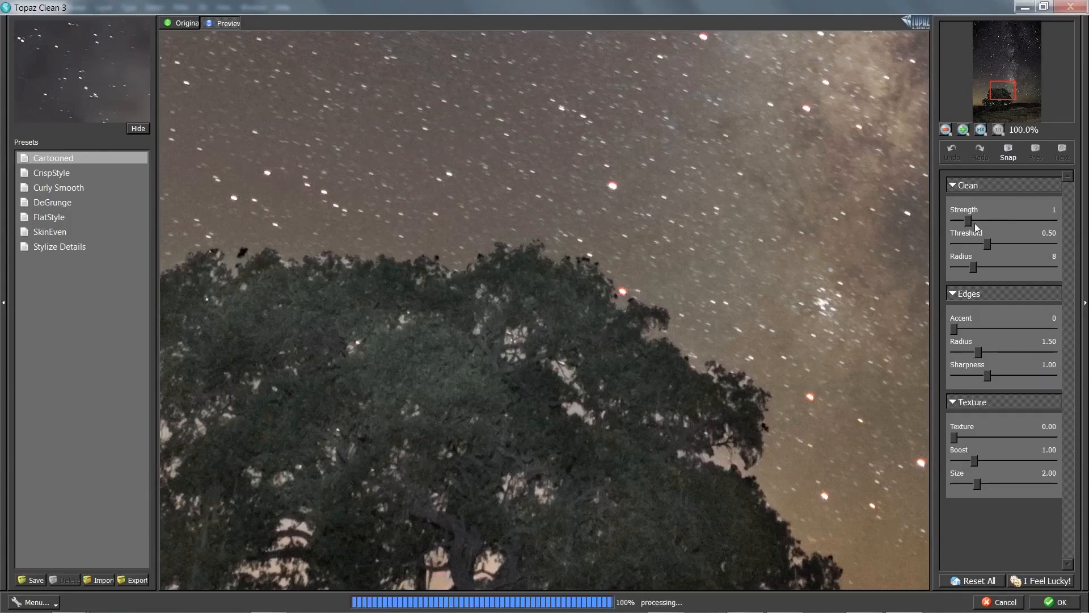
{"action": "left_click_drag", "start_coordinate": [985, 246], "coordinate": [964, 245]}
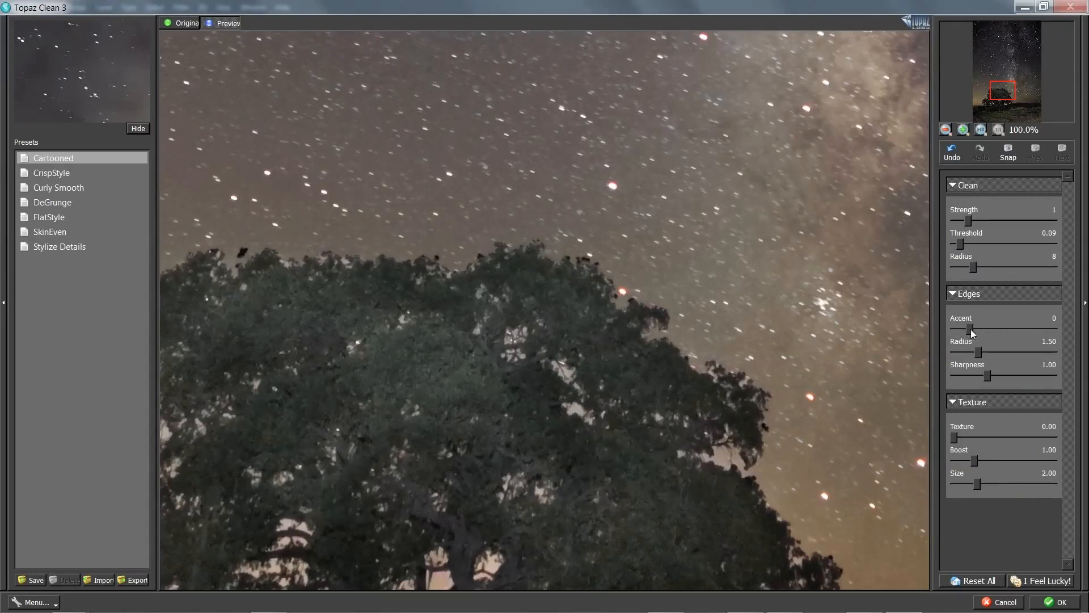
{"action": "left_click_drag", "start_coordinate": [971, 330], "coordinate": [1055, 331]}
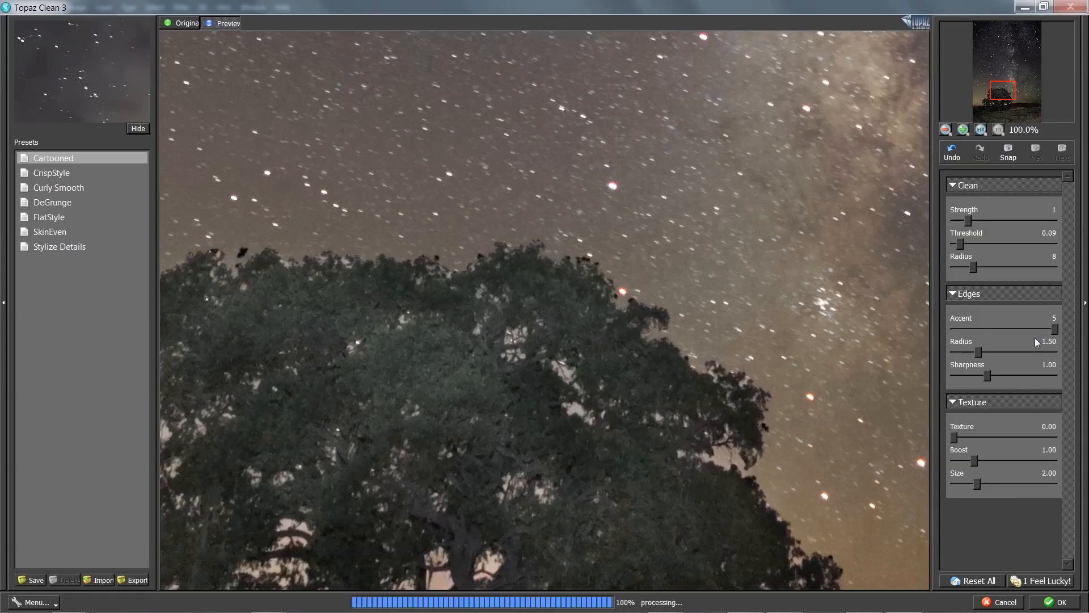
{"action": "left_click", "coordinate": [997, 353]}
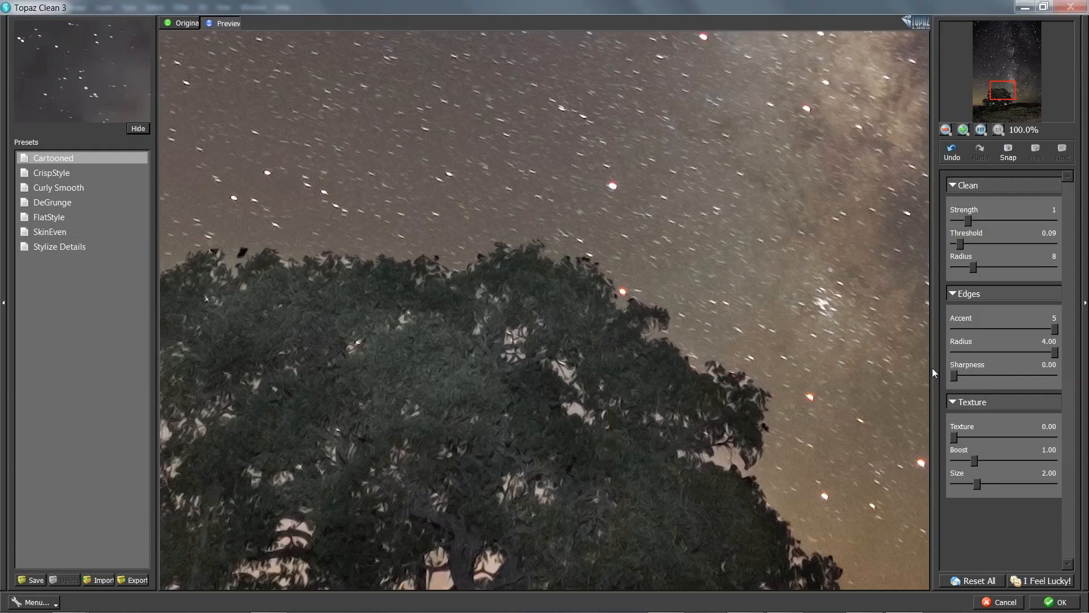
{"action": "left_click", "coordinate": [442, 375]}
{"action": "left_click", "coordinate": [1064, 601]}
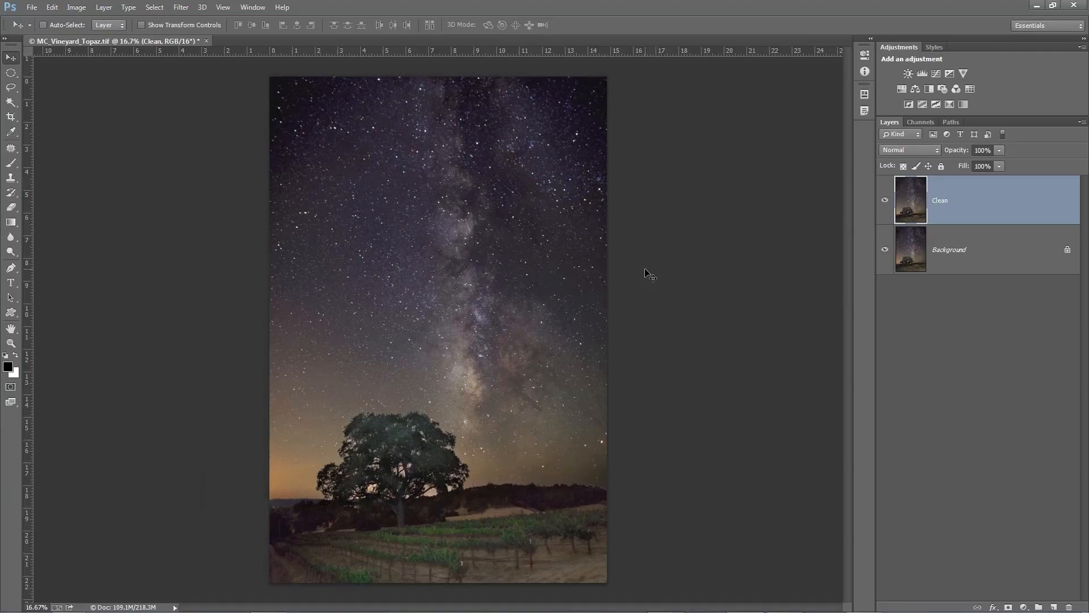
Duplicate the Clean layer and name the copy "REstyle"
{"action": "key", "text": "ctrl+j"}
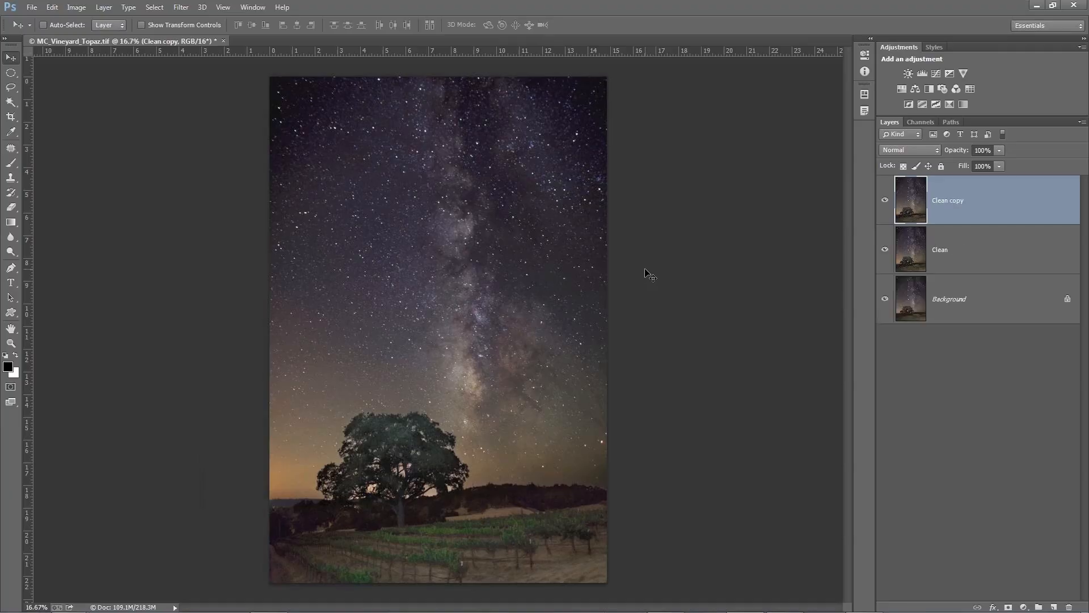
{"action": "double_click", "coordinate": [955, 201]}
{"action": "type", "text": "REstyle"}
{"action": "left_click", "coordinate": [903, 199]}
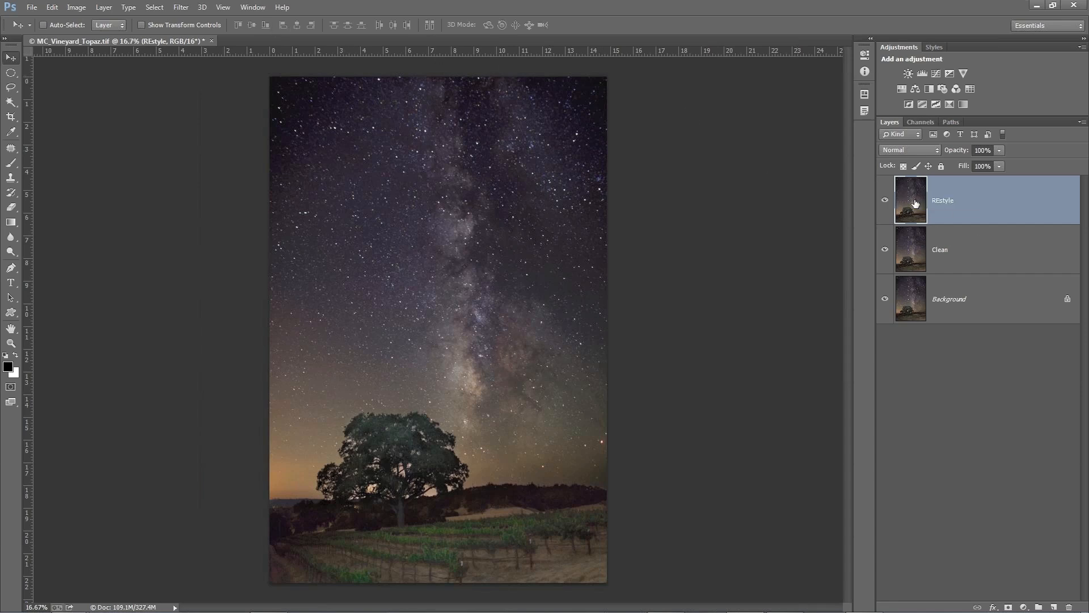
Start Topaz ReStyle on the REstyle layer, try the Seascape preset Fire Dipped Waves and preview the collection as a grid
{"action": "left_click", "coordinate": [181, 7]}
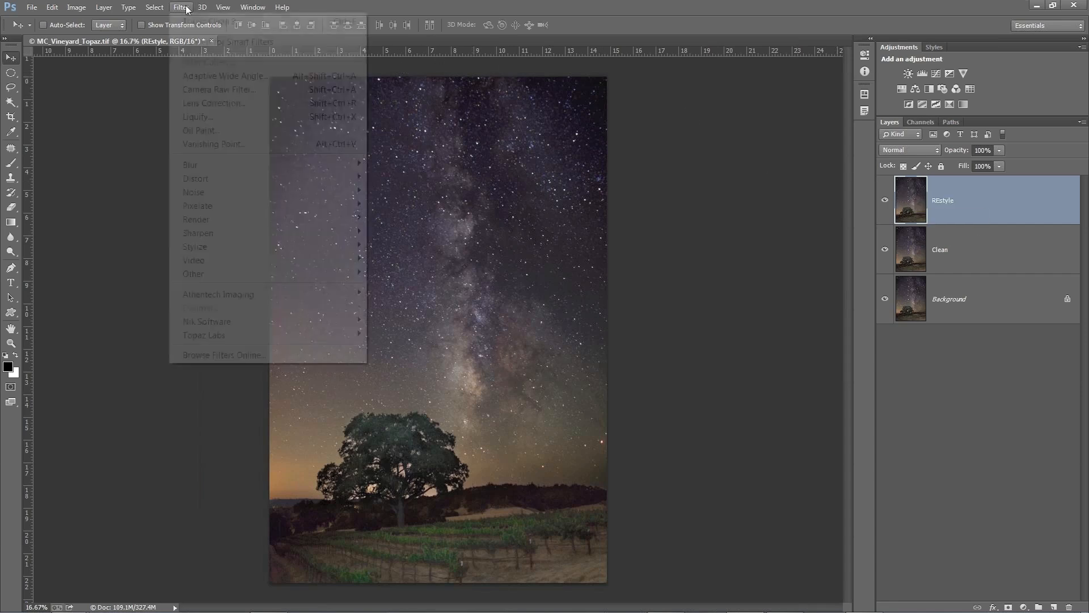
{"action": "mouse_move", "coordinate": [292, 334]}
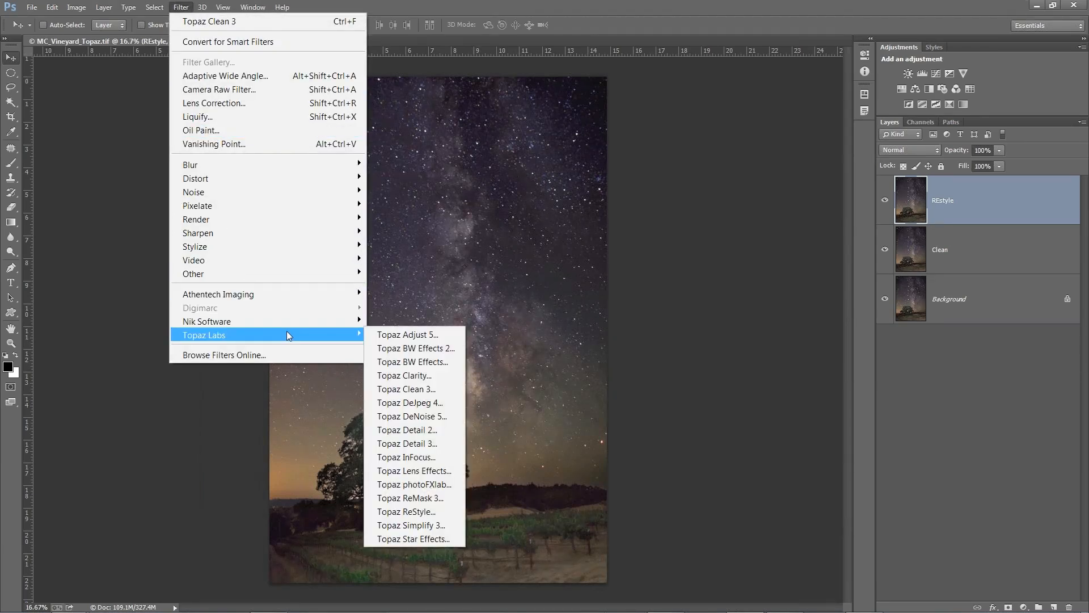
{"action": "left_click", "coordinate": [425, 512]}
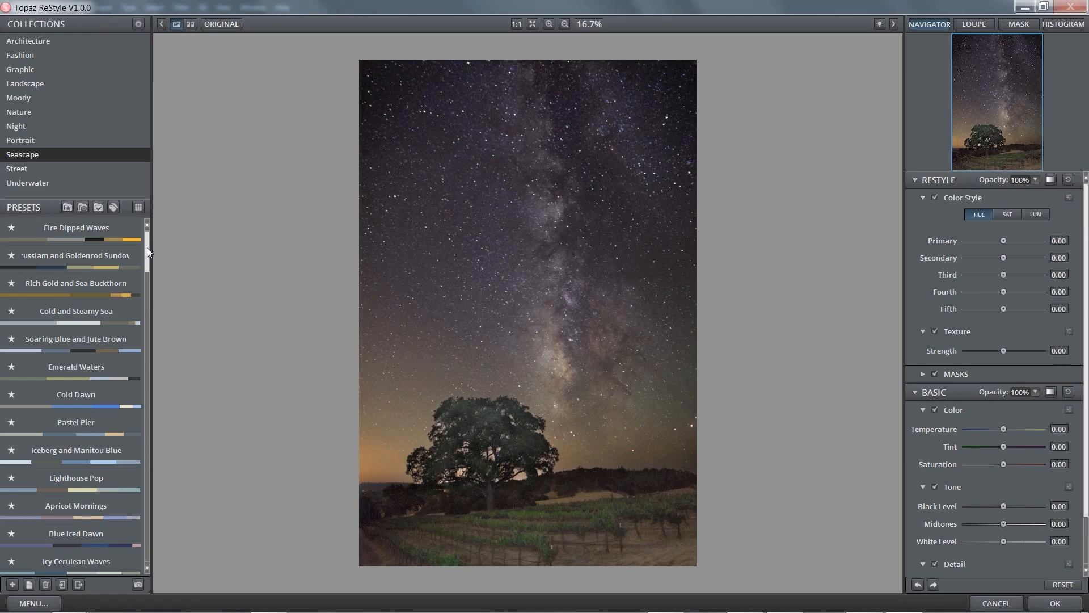
{"action": "left_click", "coordinate": [88, 227]}
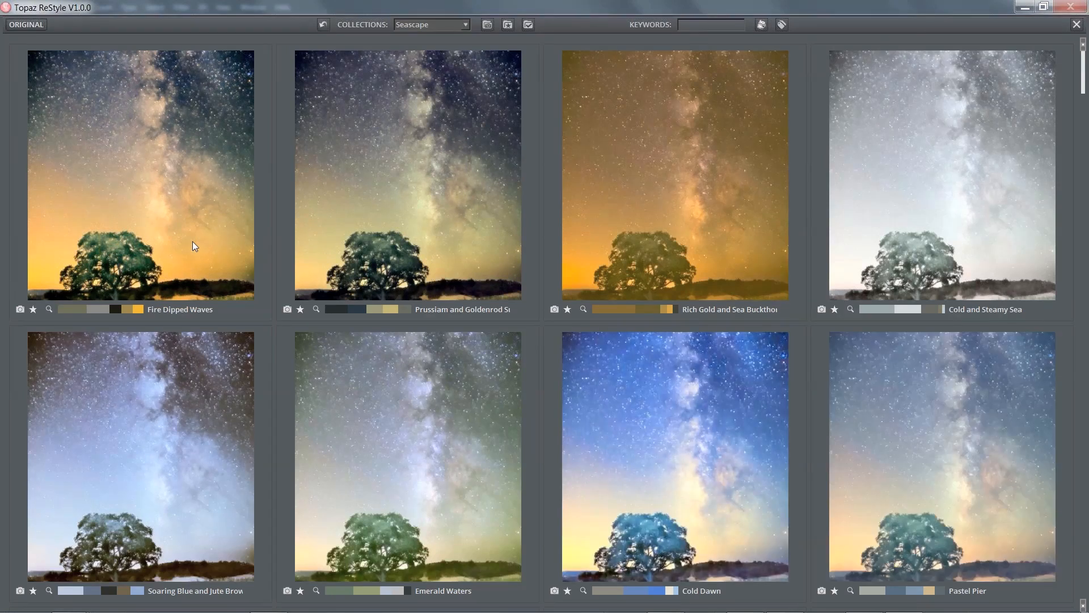
{"action": "left_click", "coordinate": [1075, 25]}
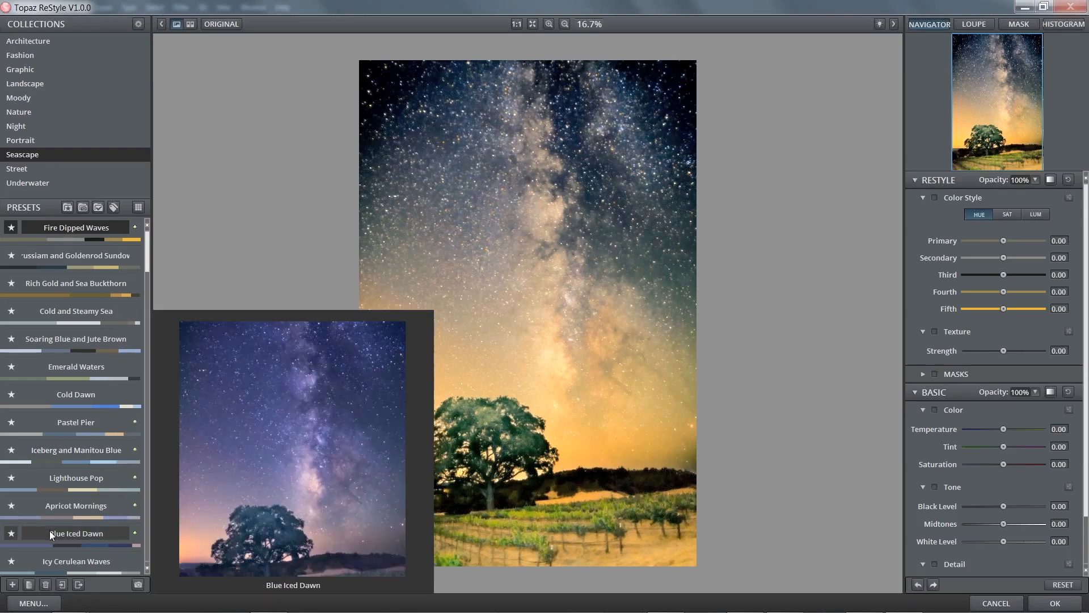
Try to restyle the vineyard image with the Blue Iced Dawn preset, compare it with the original, and cancel the filter
{"action": "left_click", "coordinate": [50, 530]}
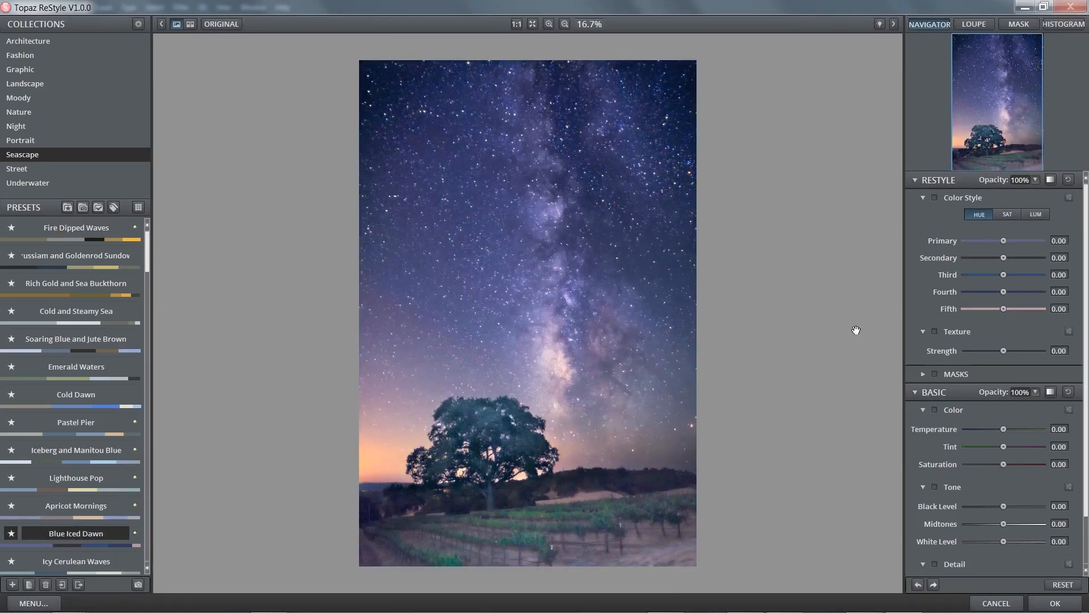
{"action": "left_click", "coordinate": [626, 315]}
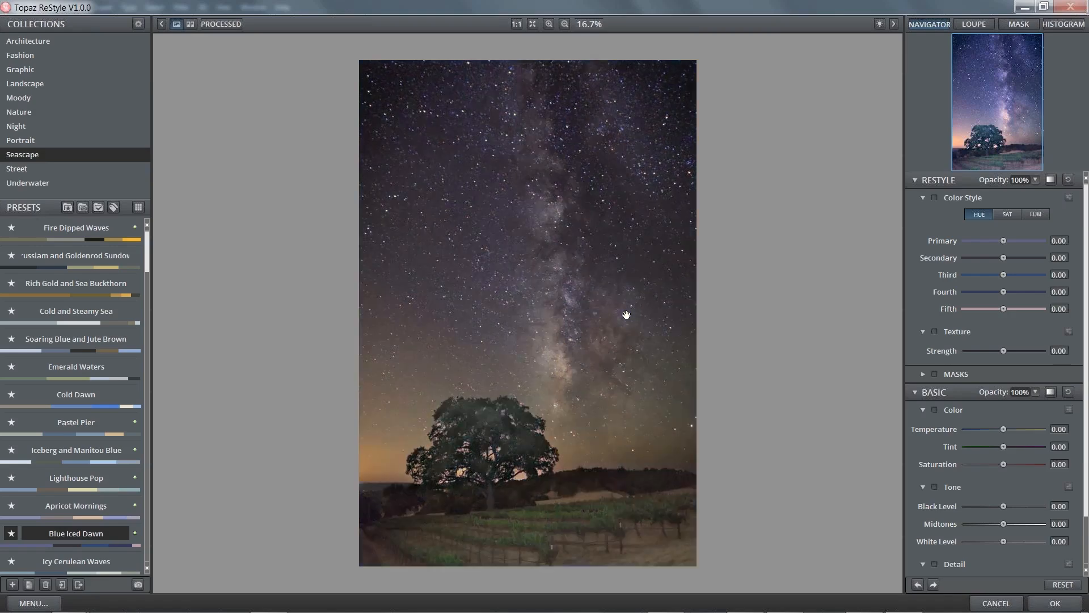
{"action": "left_click", "coordinate": [627, 315]}
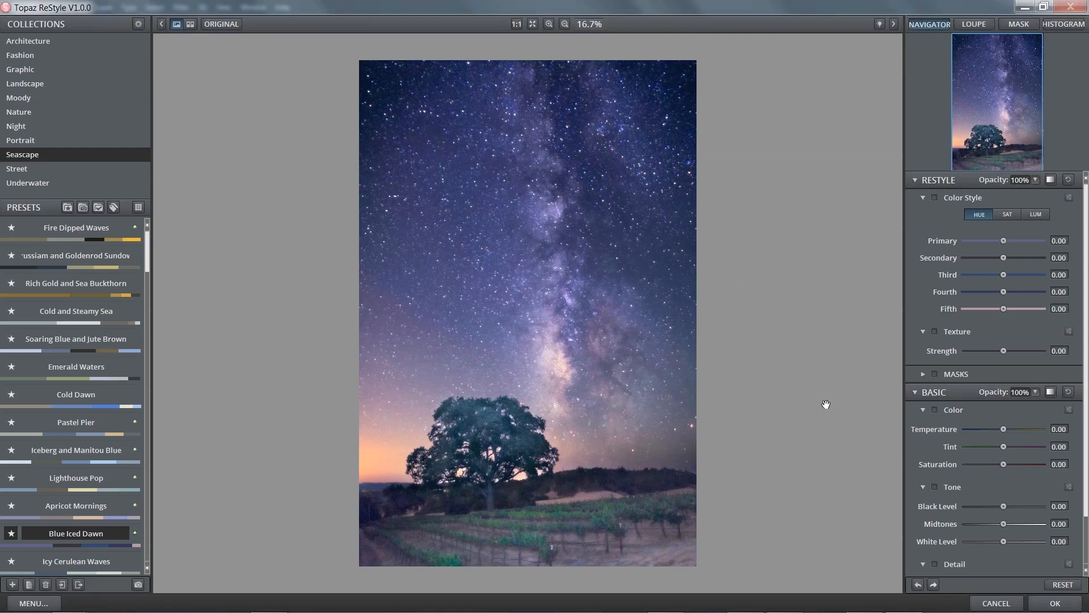
{"action": "left_click", "coordinate": [1053, 605]}
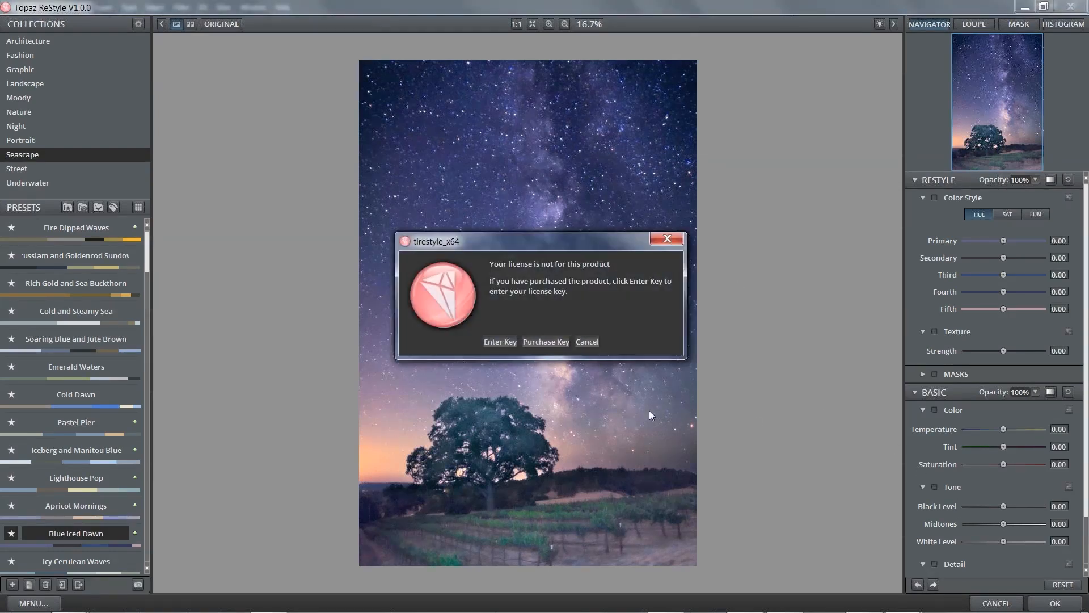
{"action": "left_click", "coordinate": [588, 342]}
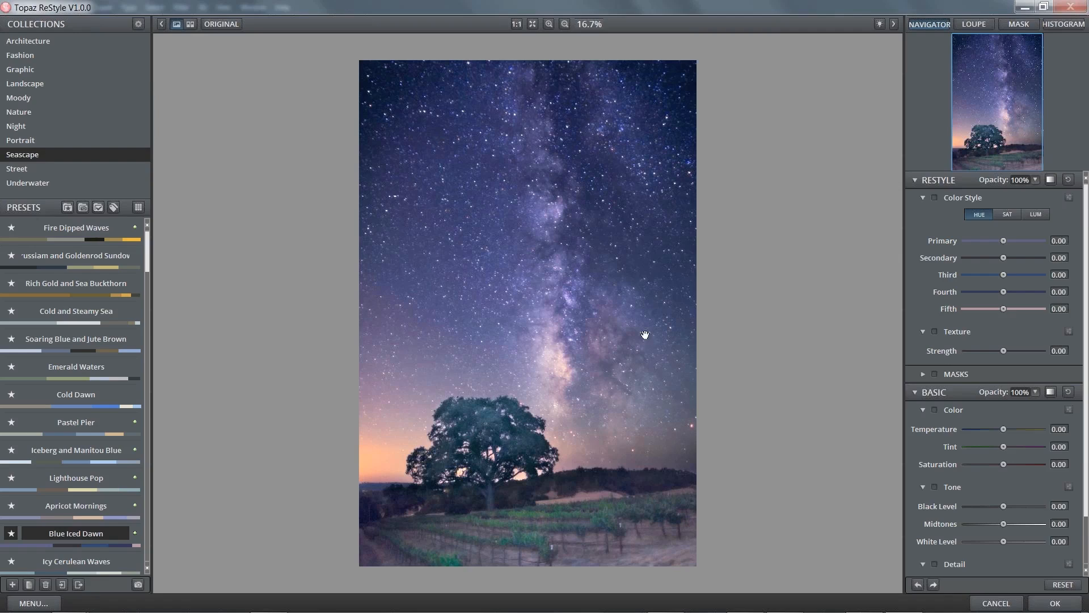
{"action": "left_click", "coordinate": [996, 604]}
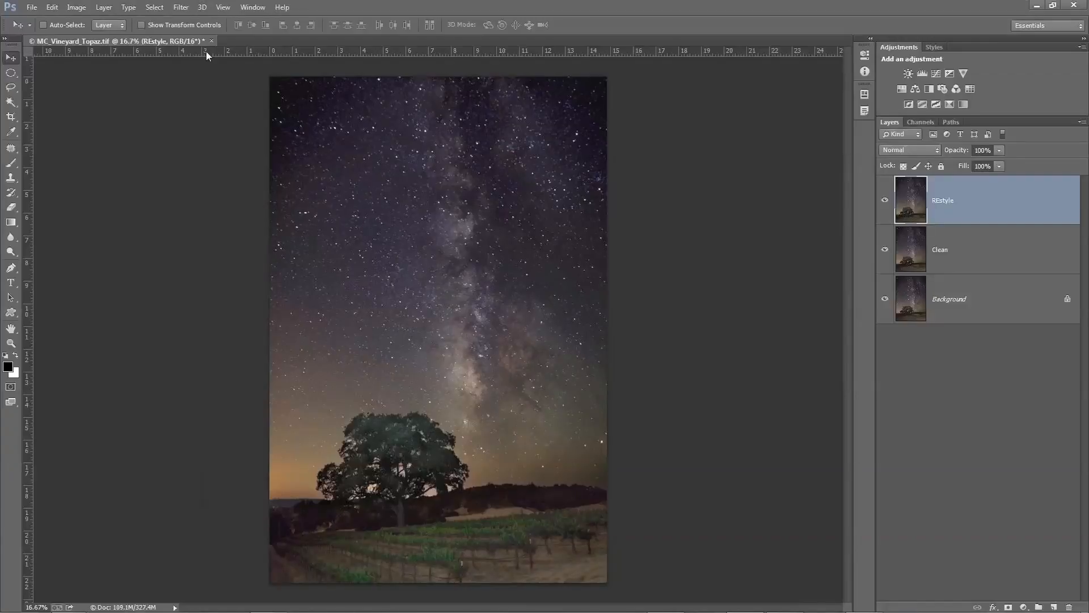
Close MC_Vineyard_Topaz.tif without saving the changes and switch to Adobe Bridge
{"action": "left_click", "coordinate": [211, 42]}
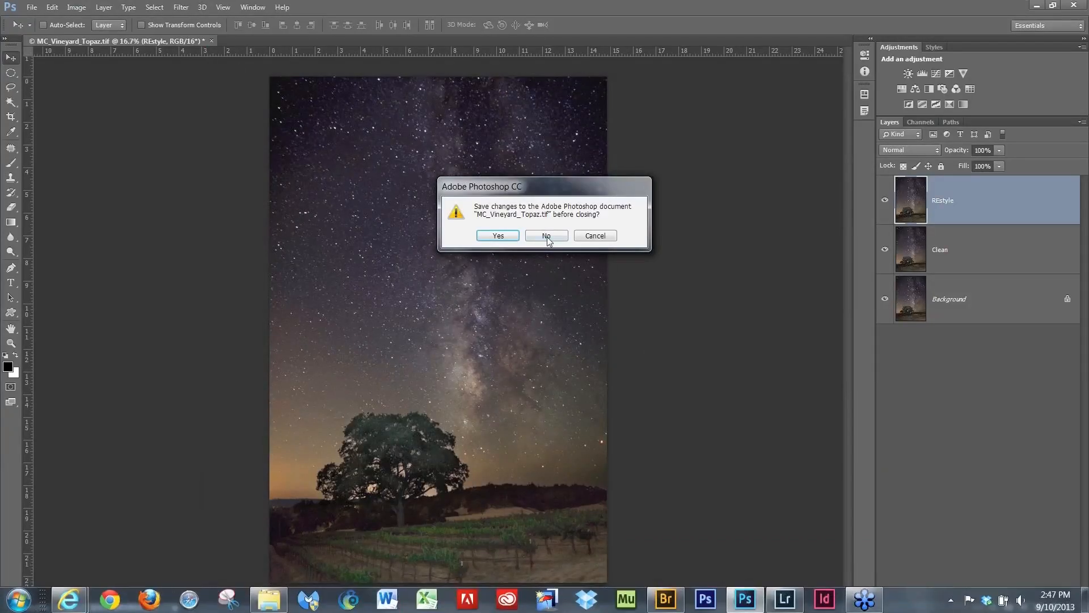
{"action": "left_click", "coordinate": [548, 234]}
{"action": "left_click", "coordinate": [659, 599]}
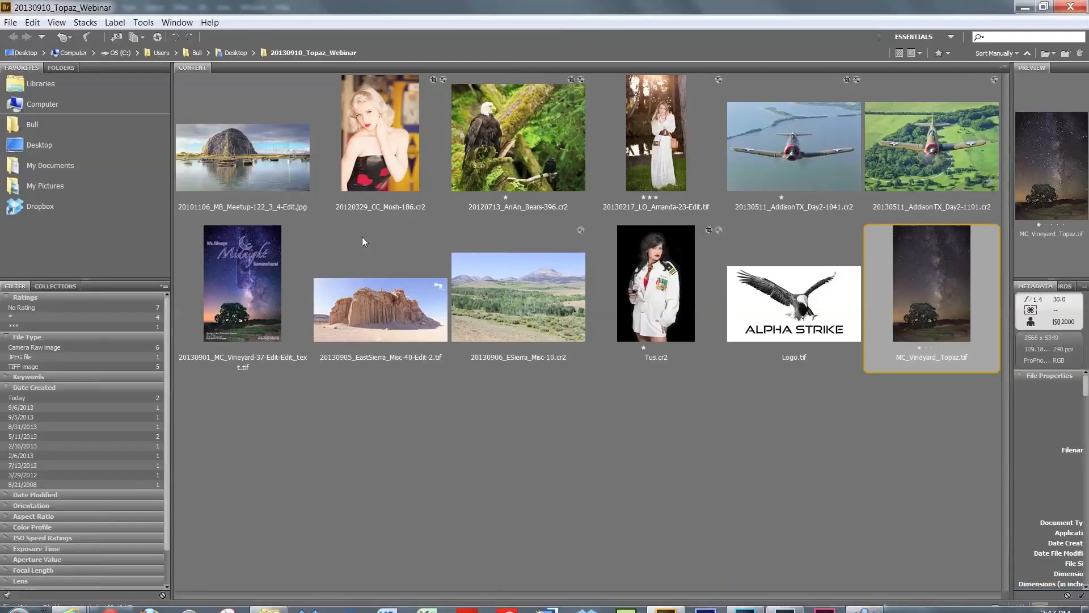
View the poster 20130901_MC_Vineyard-37-Edit-Edit_text.tif in full-screen preview and return to the thumbnails
{"action": "left_click", "coordinate": [270, 281]}
{"action": "key", "text": "space"}
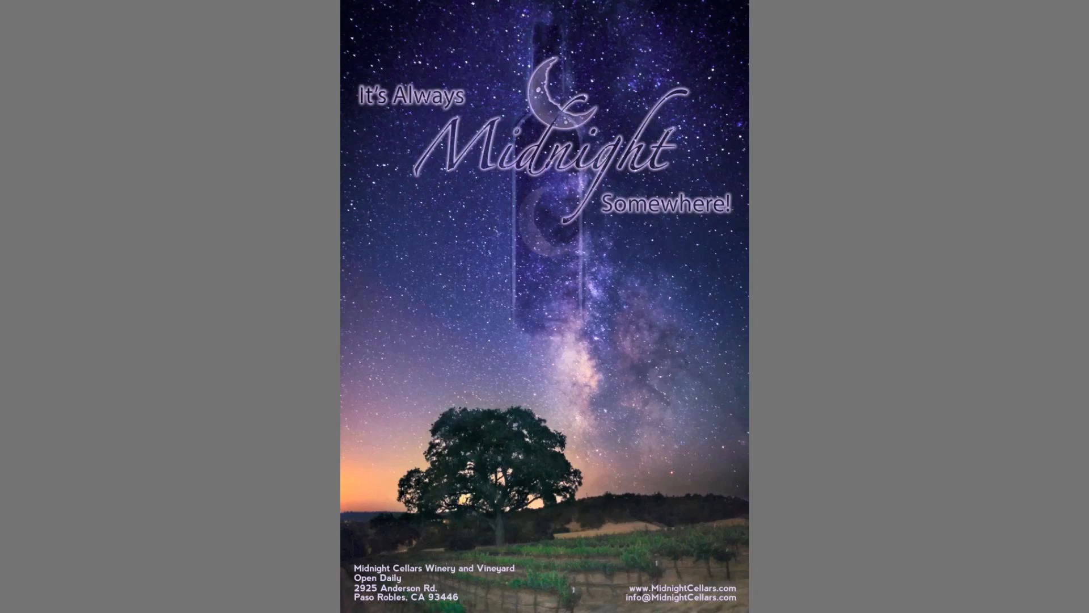
{"action": "key", "text": "space"}
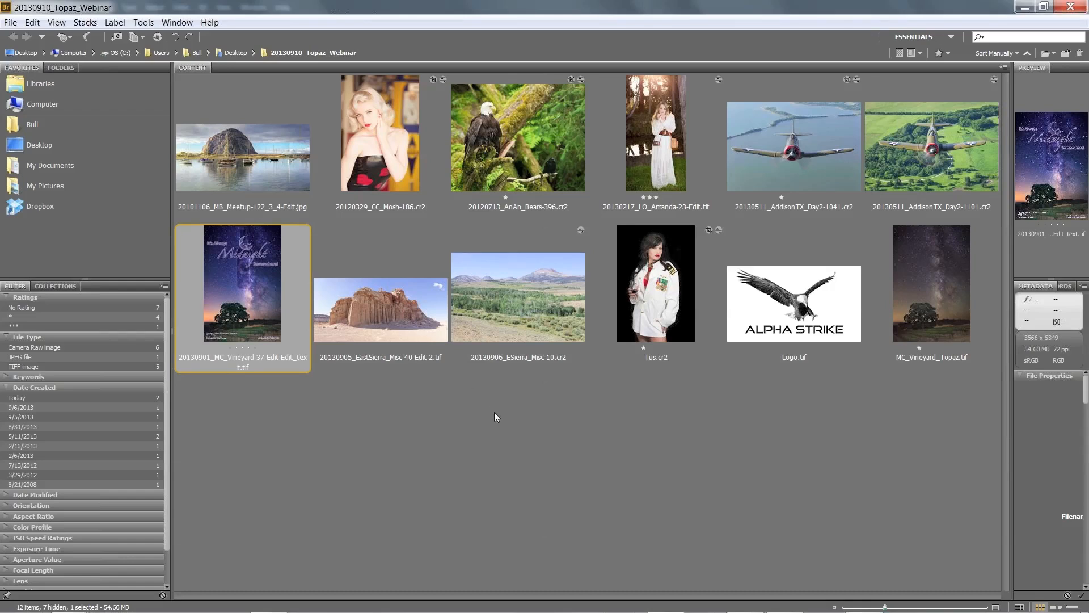
Open 20120329_CC_Mosh-186.cr2 through Camera Raw into Photoshop with its settings unchanged and fit the image on screen
{"action": "left_click", "coordinate": [386, 163]}
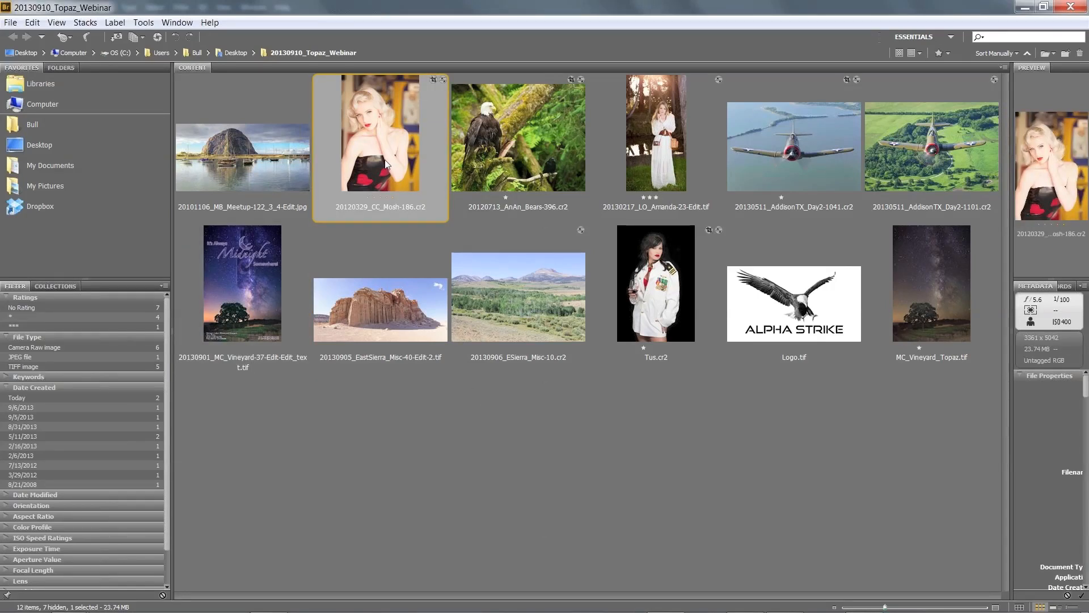
{"action": "mouse_move", "coordinate": [863, 599]}
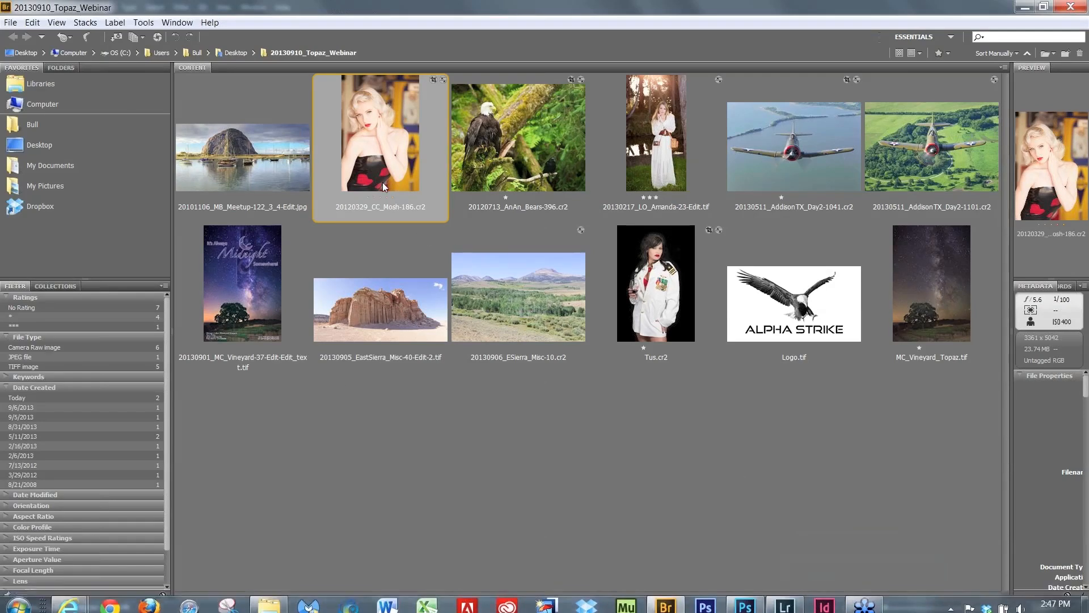
{"action": "double_click", "coordinate": [383, 164]}
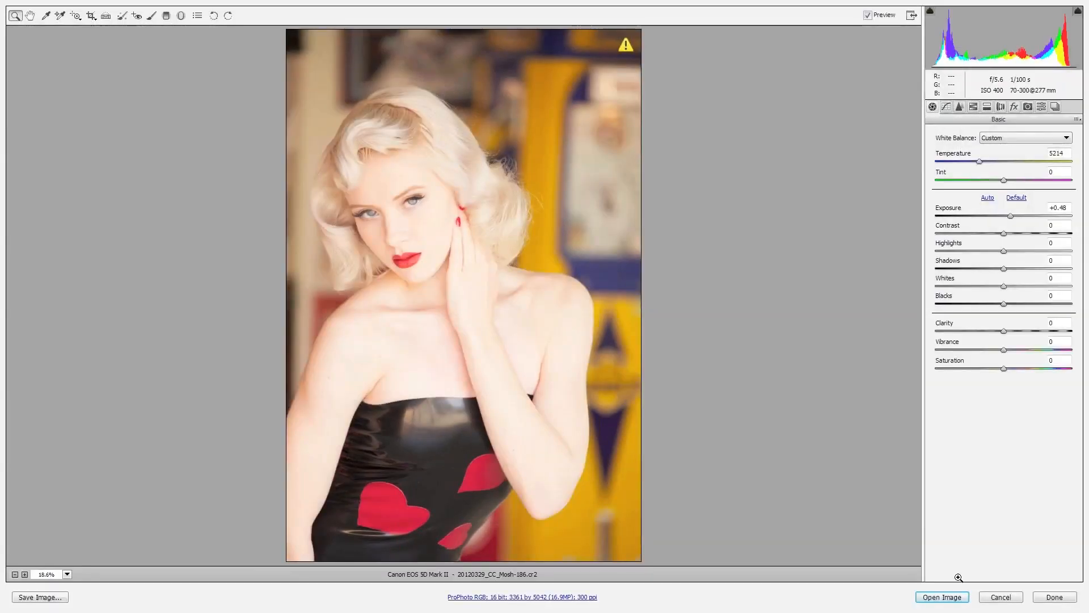
{"action": "left_click", "coordinate": [942, 597]}
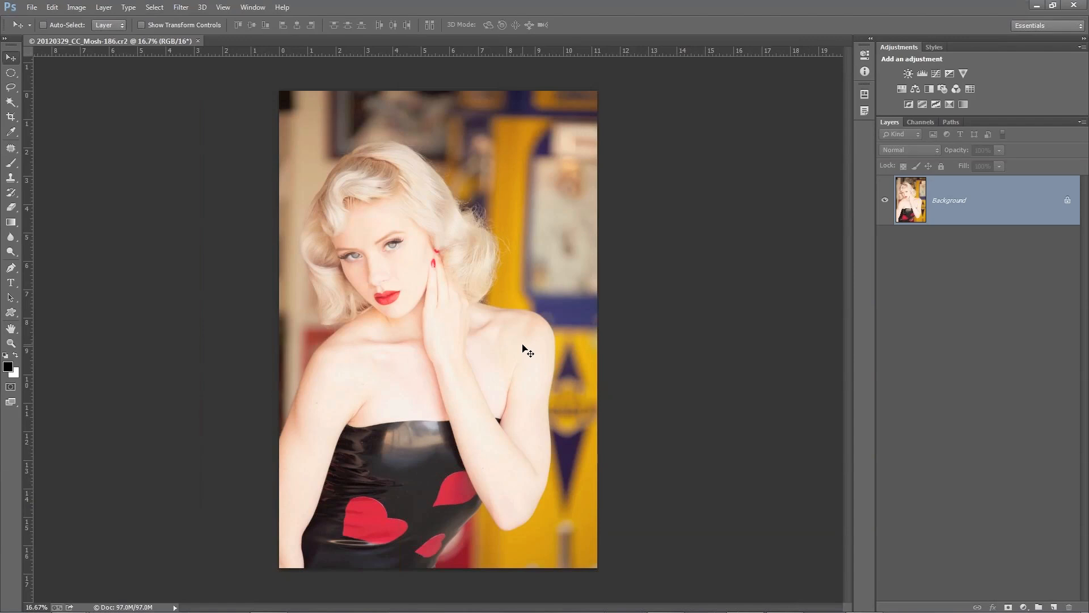
{"action": "key", "text": "ctrl+0"}
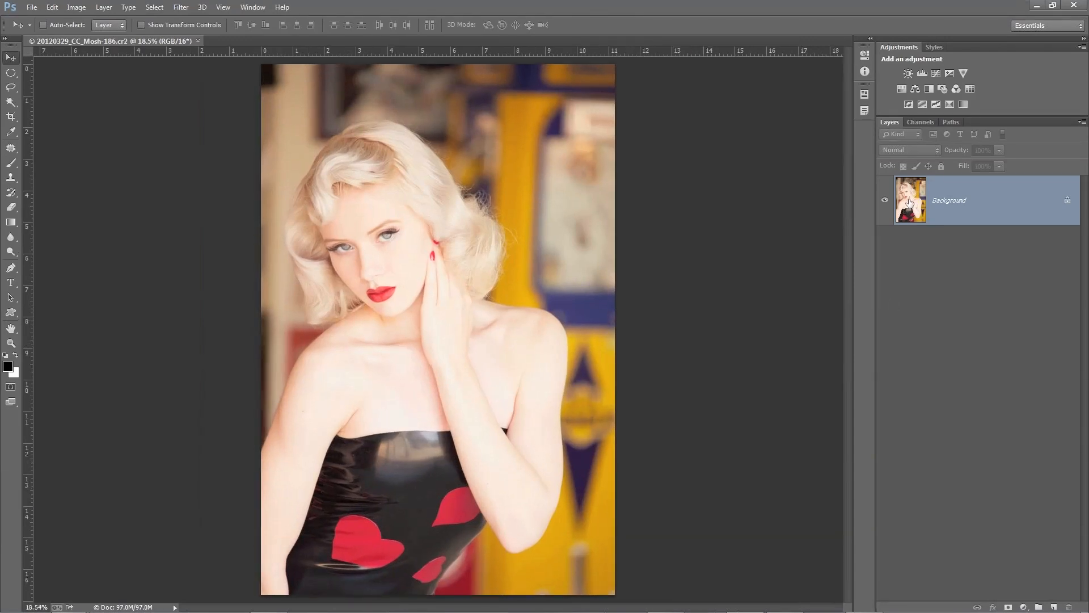
Duplicate the portrait's background layer and name the copy "Restyle"
{"action": "left_click_drag", "start_coordinate": [909, 203], "coordinate": [1053, 605]}
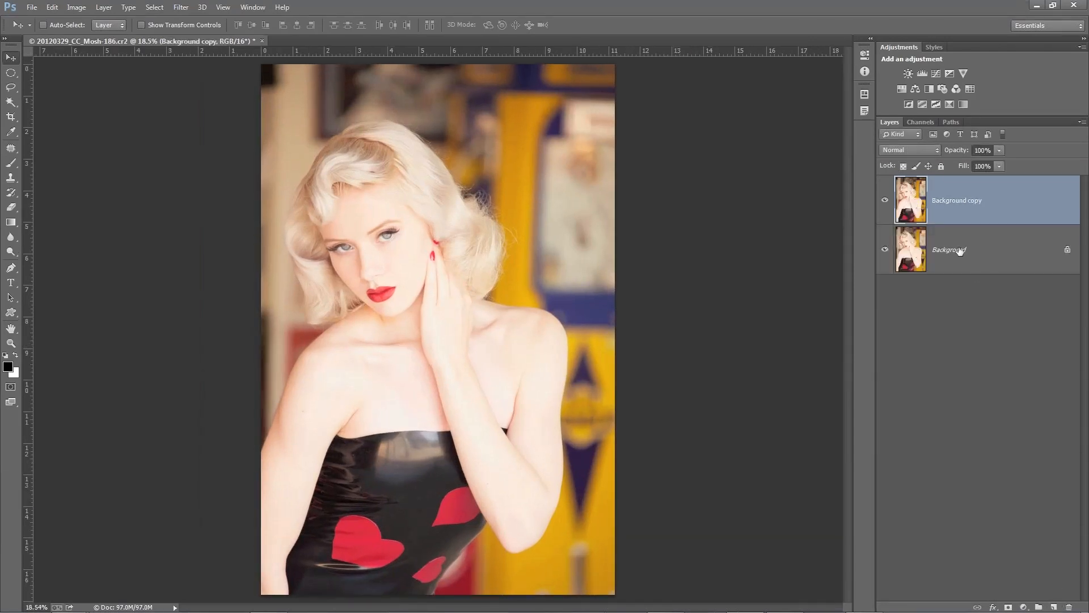
{"action": "double_click", "coordinate": [947, 200]}
{"action": "type", "text": "Restyle"}
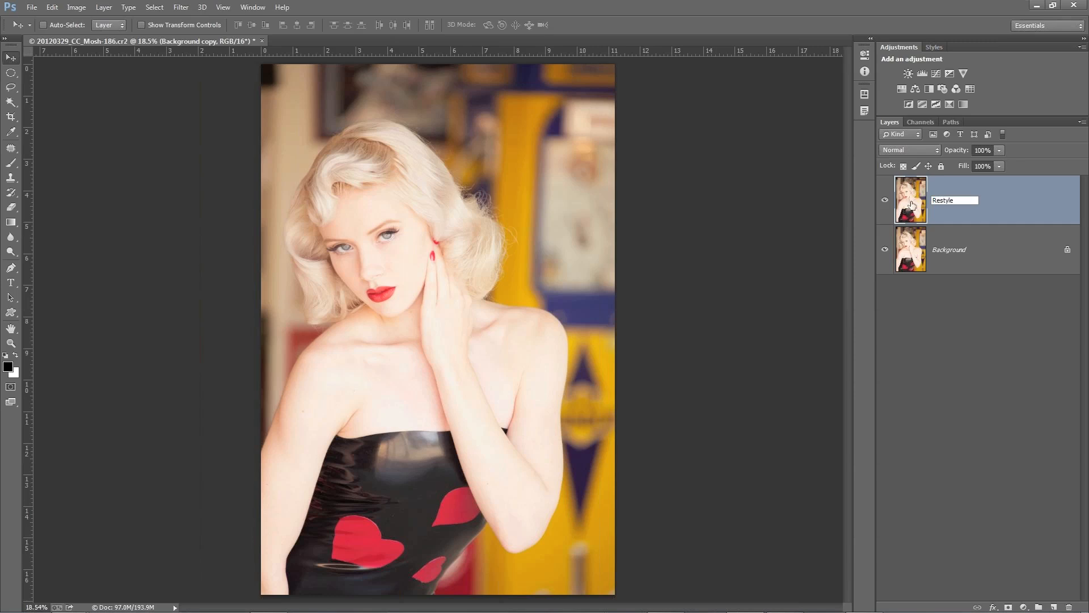
{"action": "key", "text": "Return"}
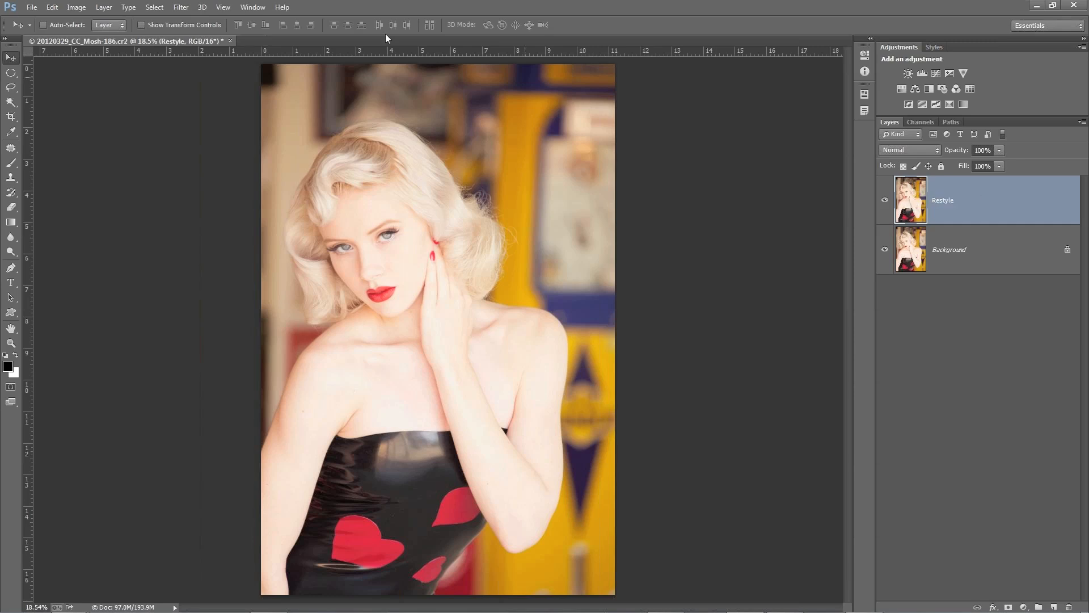
Start Topaz ReStyle on the Restyle layer, browse the Fashion collection as a grid and apply a black-and-white preset
{"action": "left_click", "coordinate": [185, 8]}
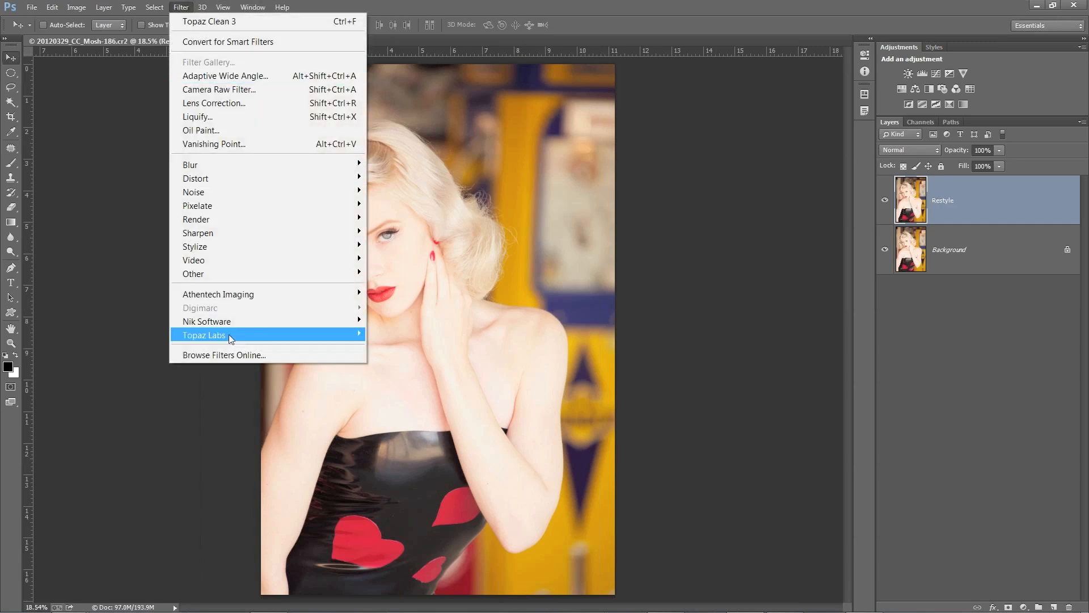
{"action": "mouse_move", "coordinate": [229, 334]}
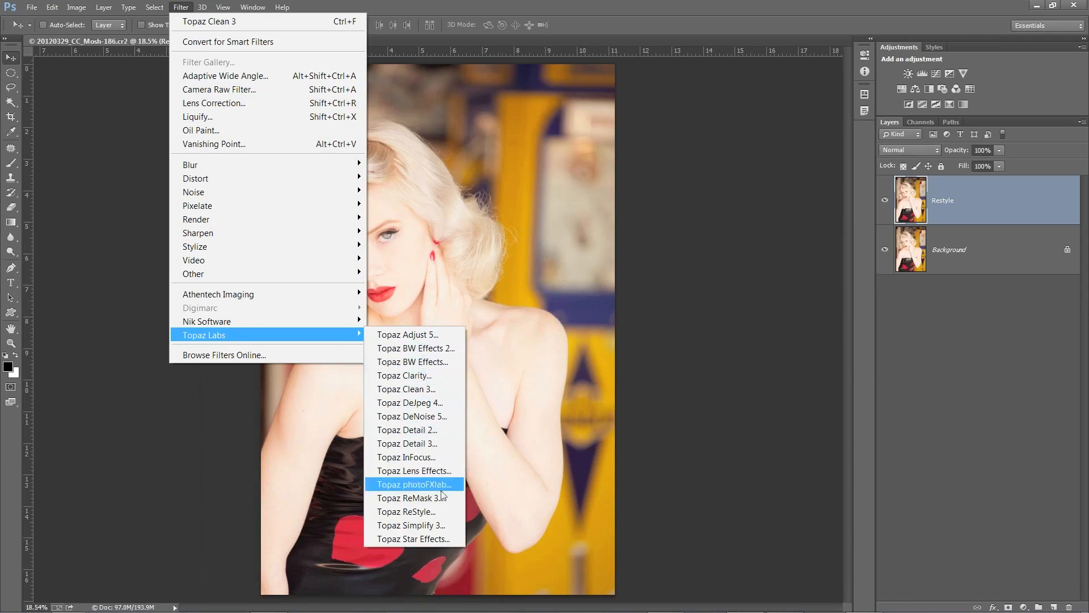
{"action": "left_click", "coordinate": [406, 511]}
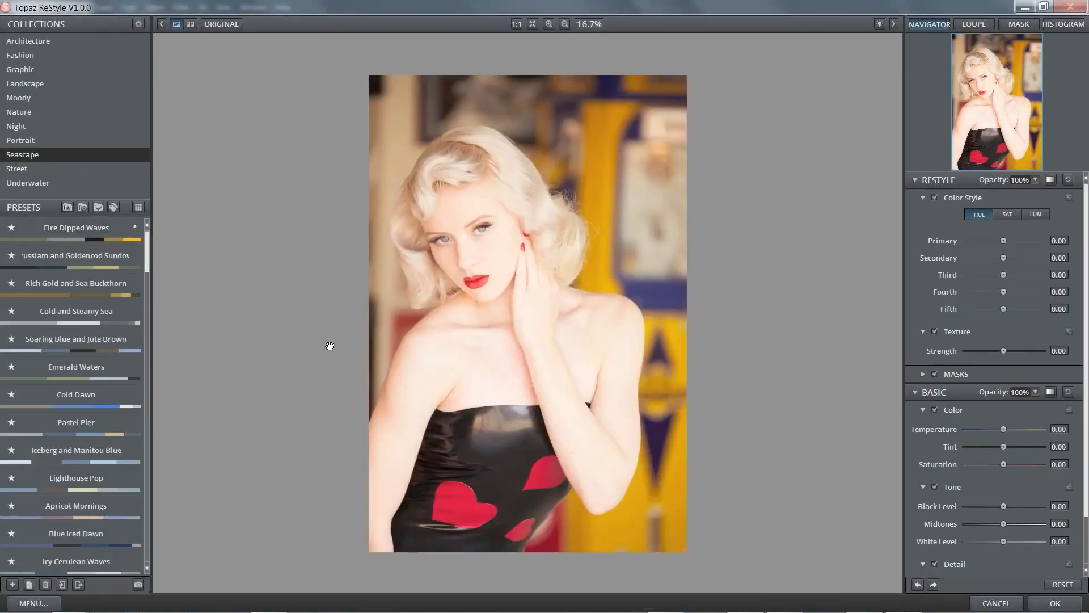
{"action": "left_click", "coordinate": [42, 54]}
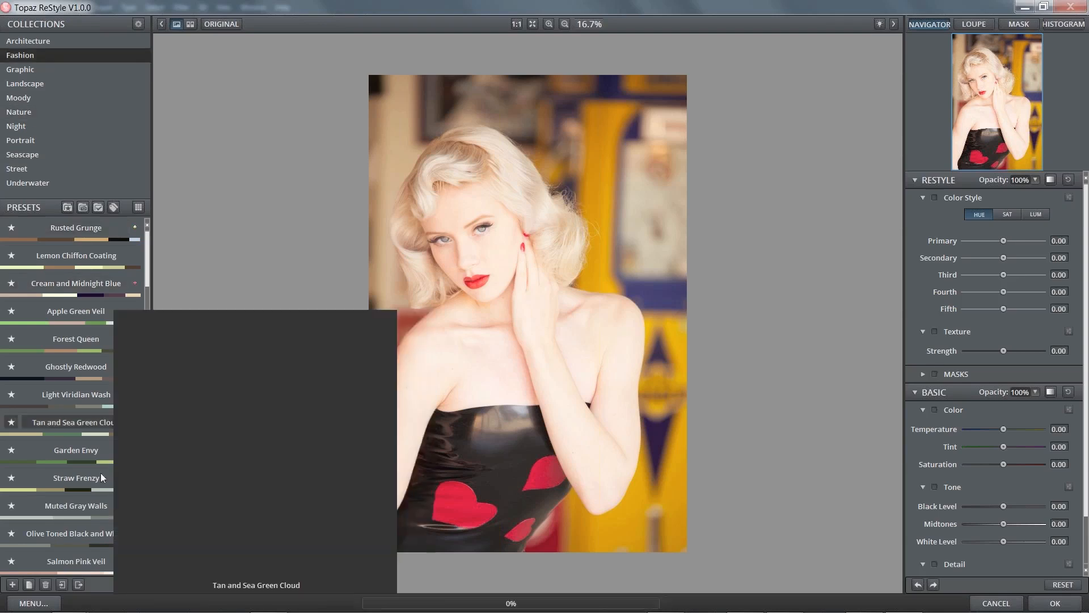
{"action": "left_click", "coordinate": [139, 207]}
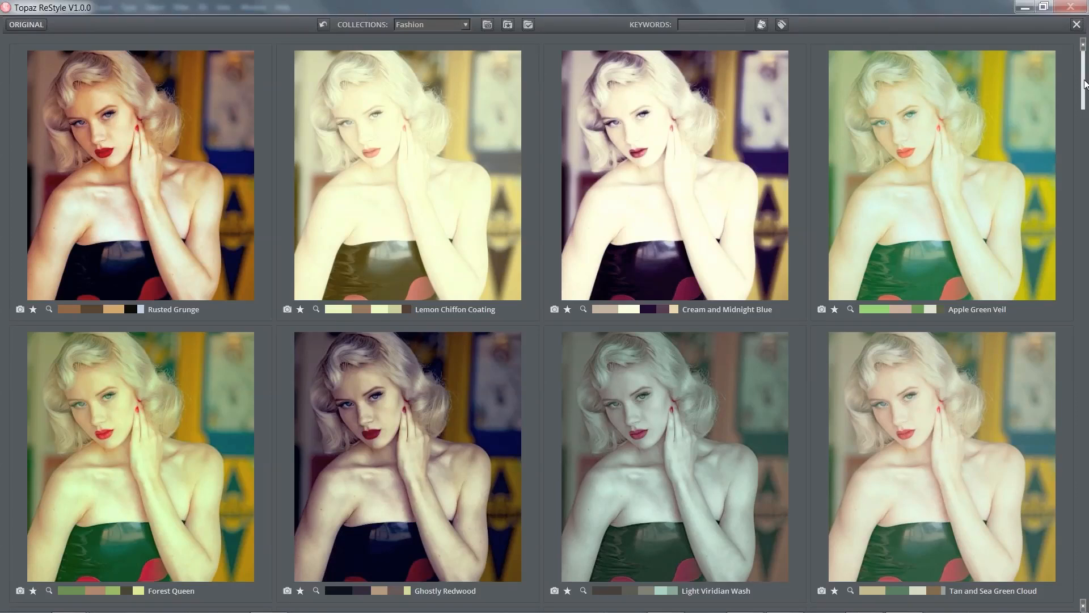
{"action": "left_click_drag", "start_coordinate": [1085, 84], "coordinate": [1082, 277]}
{"action": "left_click", "coordinate": [110, 196]}
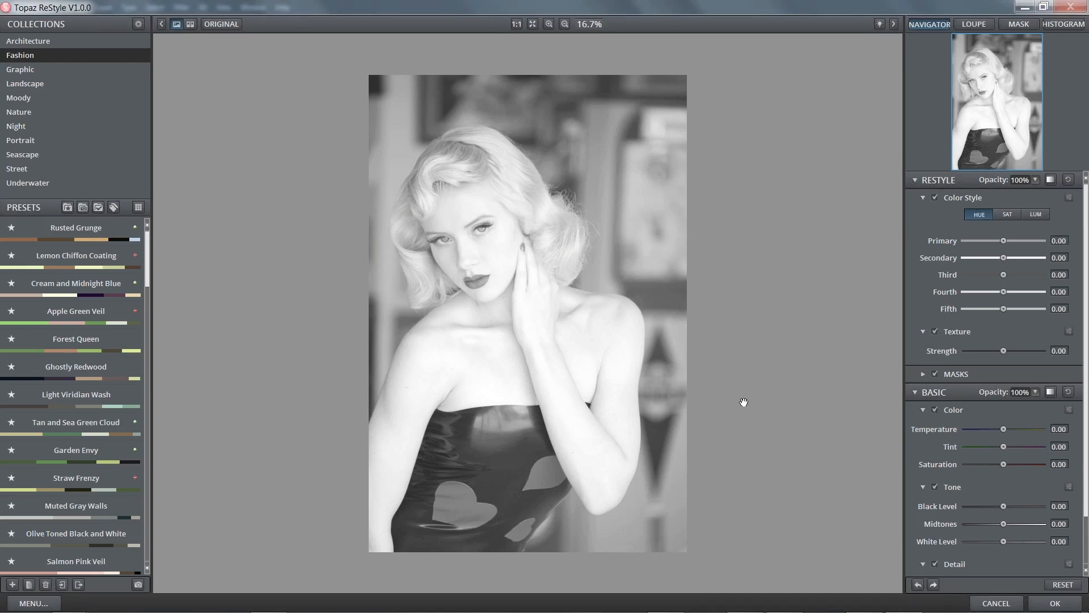
Set the ReStyle effect's blend mode to Overlay, comparing it with the original image and with Normal mode
{"action": "left_click", "coordinate": [1051, 179]}
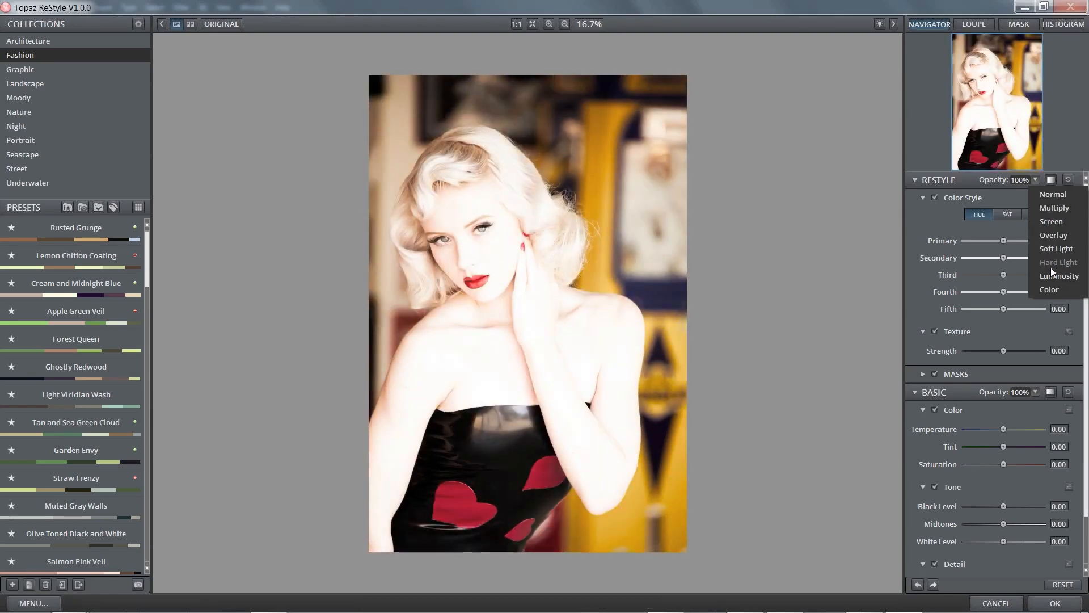
{"action": "left_click", "coordinate": [1051, 233]}
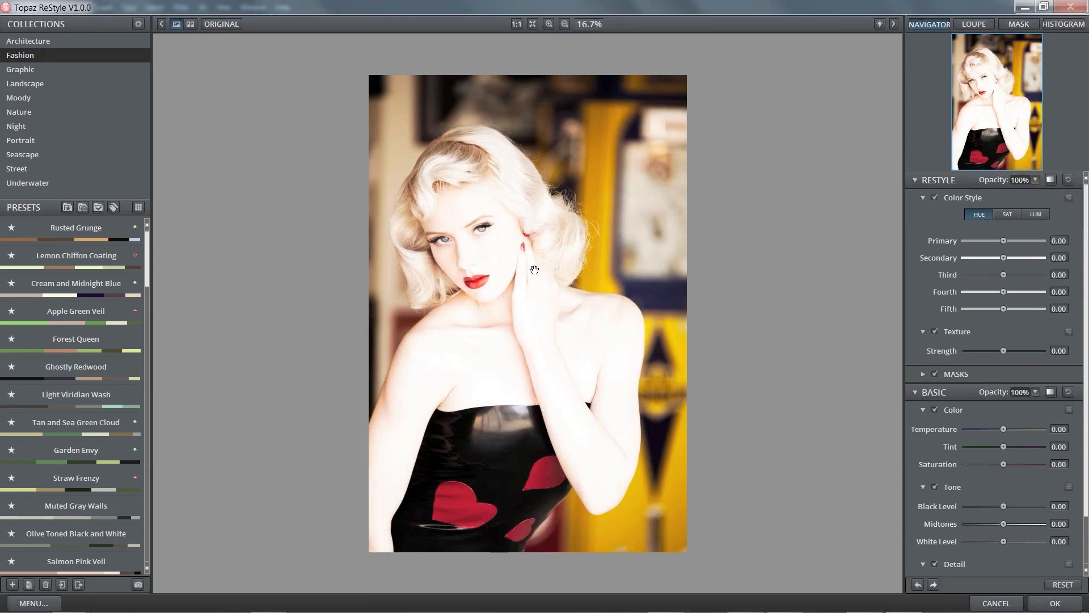
{"action": "left_click_drag", "start_coordinate": [534, 270], "coordinate": [527, 267]}
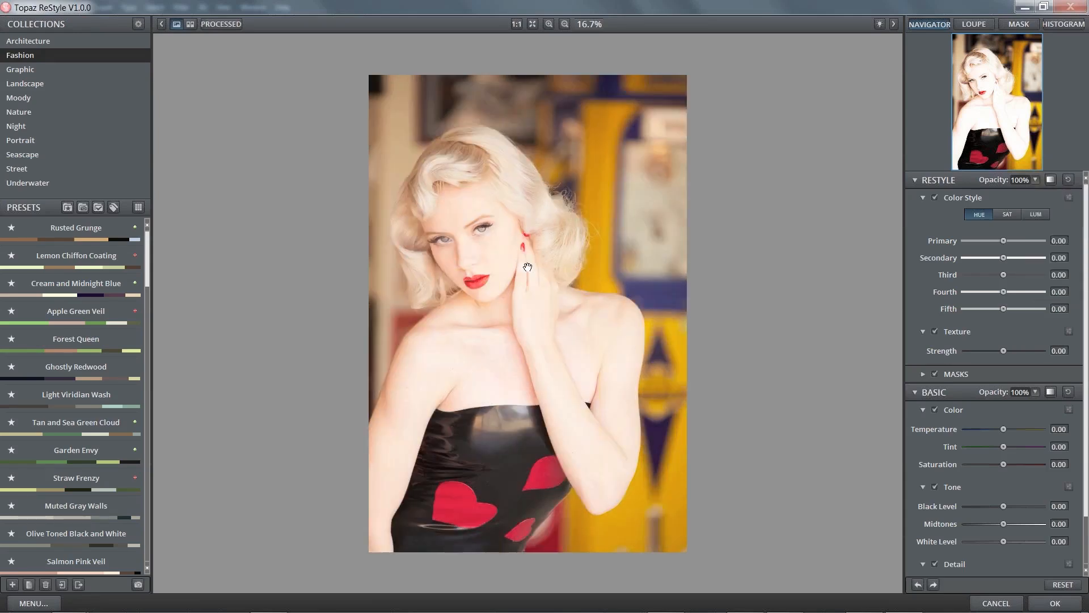
{"action": "left_click", "coordinate": [1050, 179]}
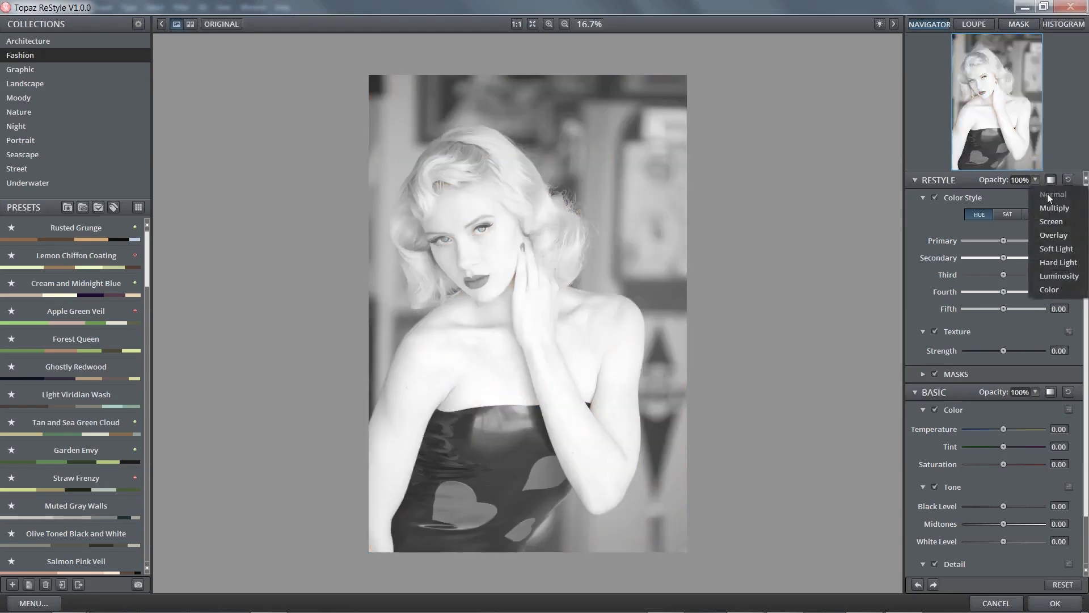
{"action": "left_click", "coordinate": [1047, 193]}
{"action": "left_click", "coordinate": [1053, 180]}
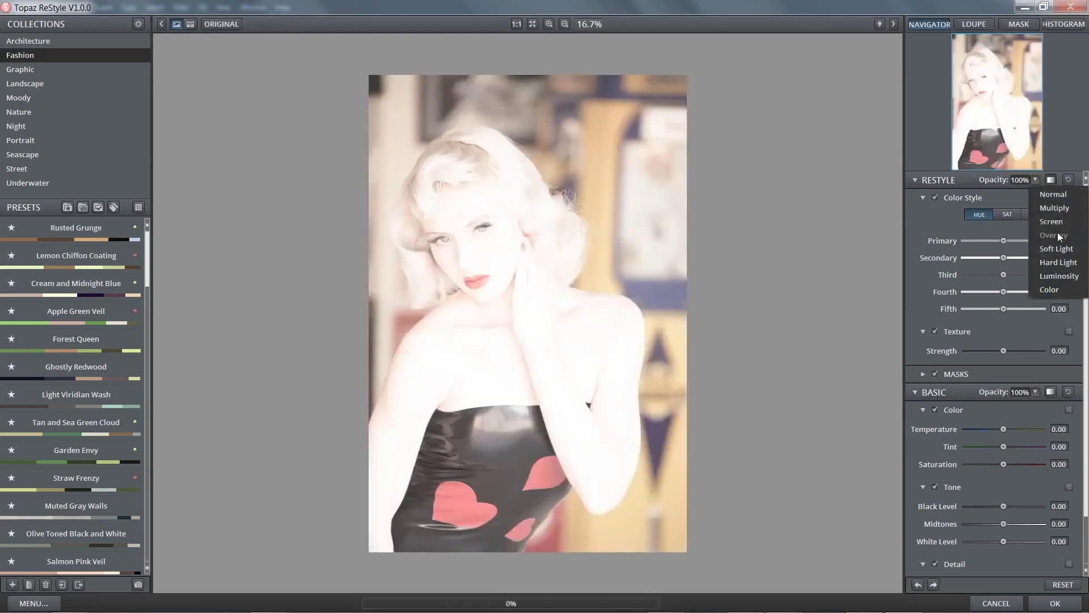
{"action": "left_click", "coordinate": [1058, 234]}
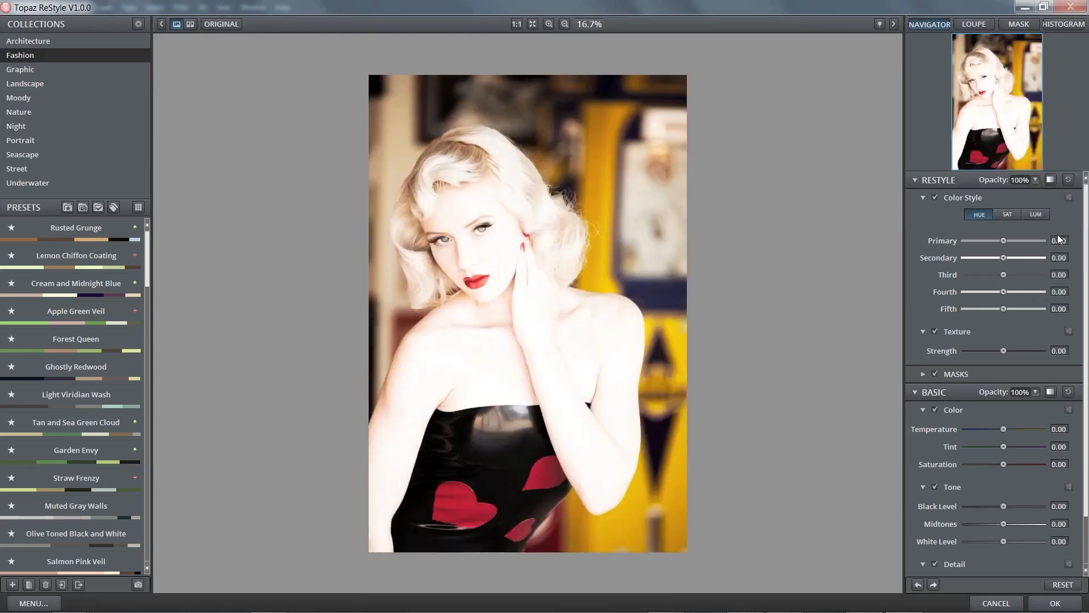
Compare the restyled portrait with the original, cancel the ReStyle effect and close 20120329_CC_Mosh-186.cr2 without saving
{"action": "left_click", "coordinate": [596, 326]}
{"action": "left_click", "coordinate": [595, 327]}
{"action": "left_click", "coordinate": [996, 603]}
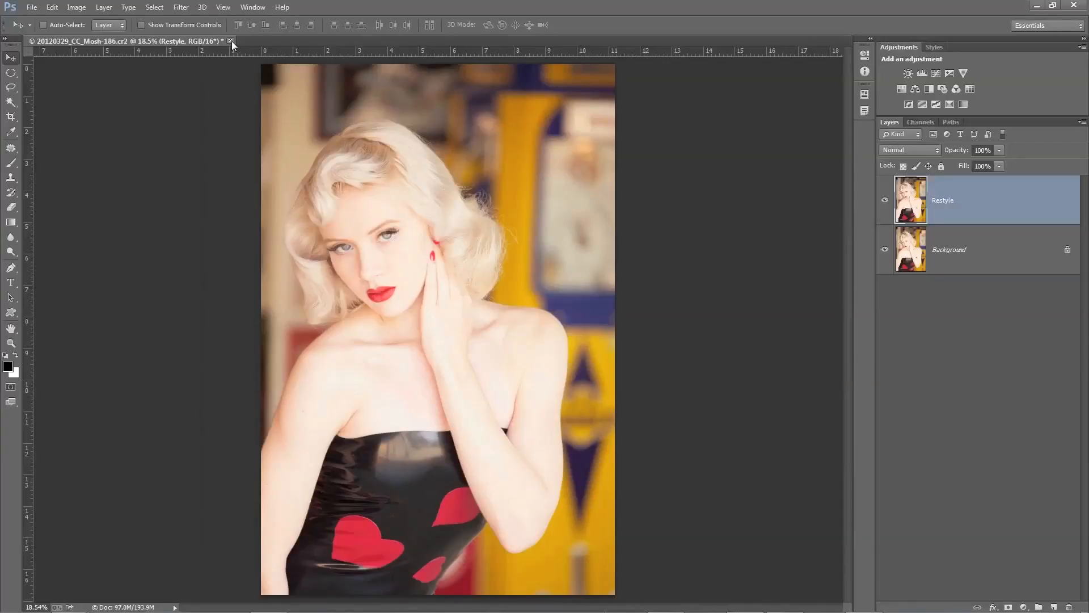
{"action": "left_click", "coordinate": [230, 41]}
{"action": "left_click", "coordinate": [538, 237]}
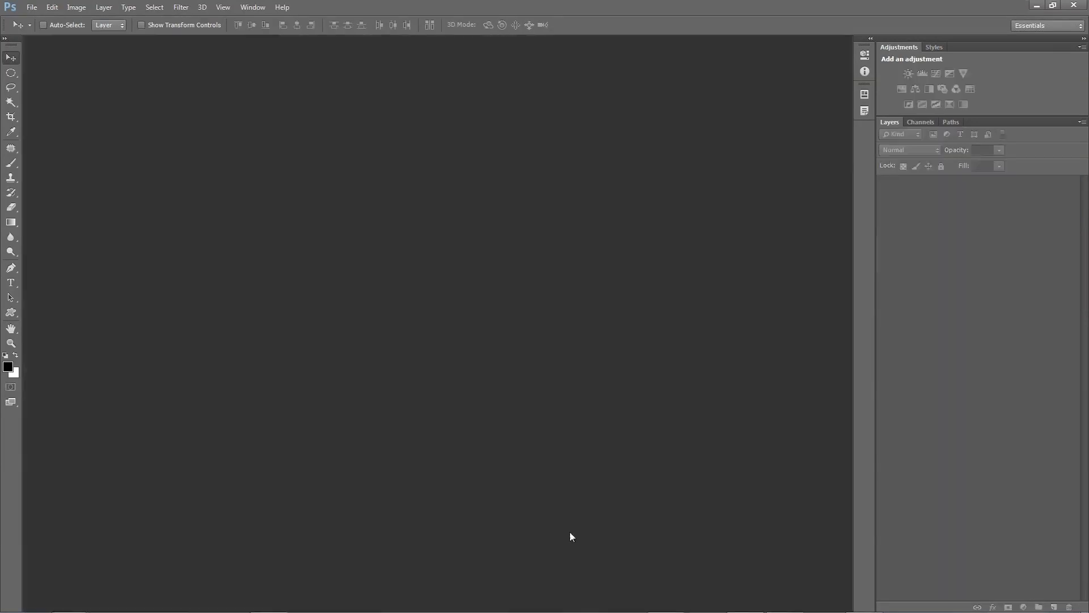
Switch to Bridge, open Tus.cr2 through Camera Raw into Photoshop with its settings unchanged and fit the image on screen
{"action": "left_click", "coordinate": [658, 600]}
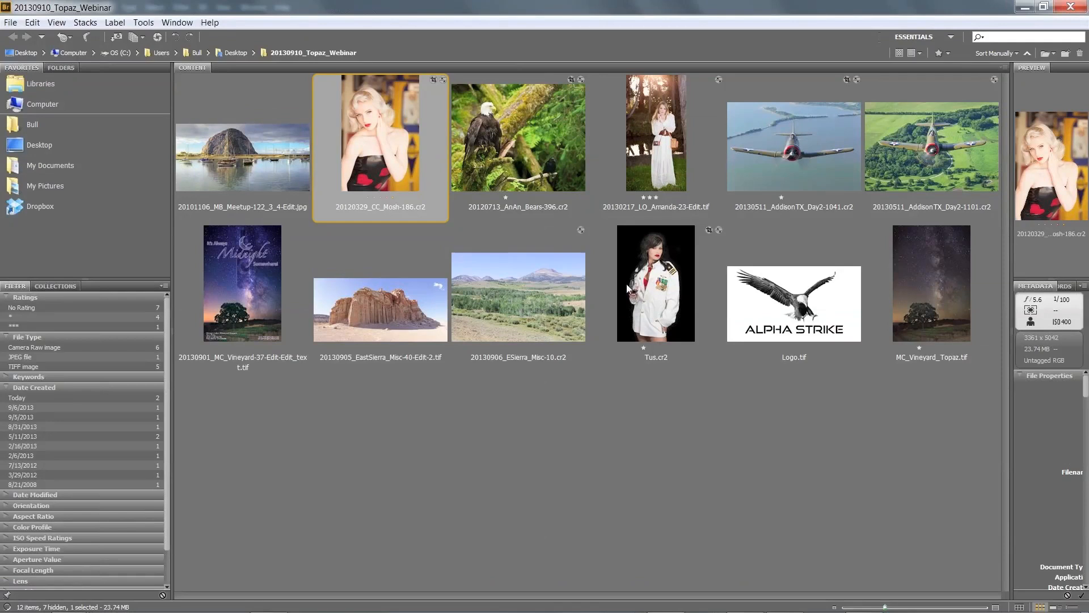
{"action": "left_click", "coordinate": [630, 288]}
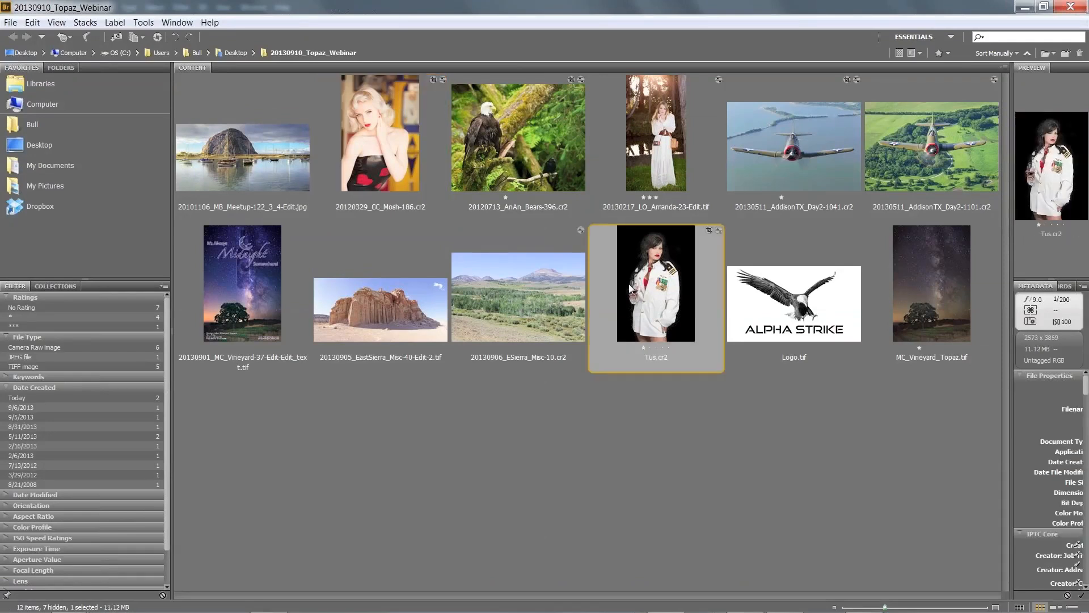
{"action": "double_click", "coordinate": [663, 283]}
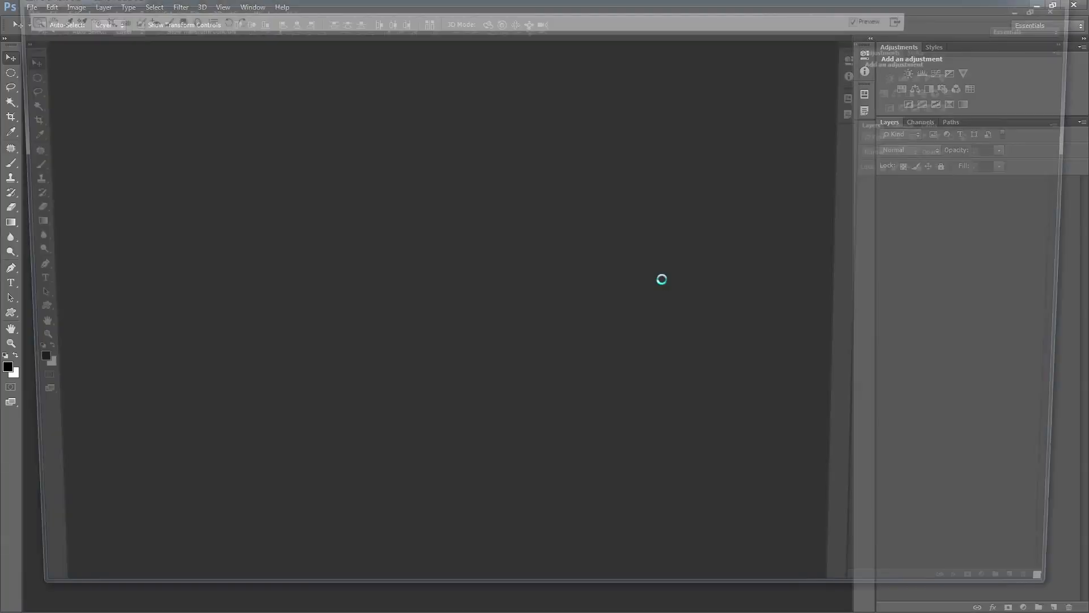
{"action": "key", "text": "Return"}
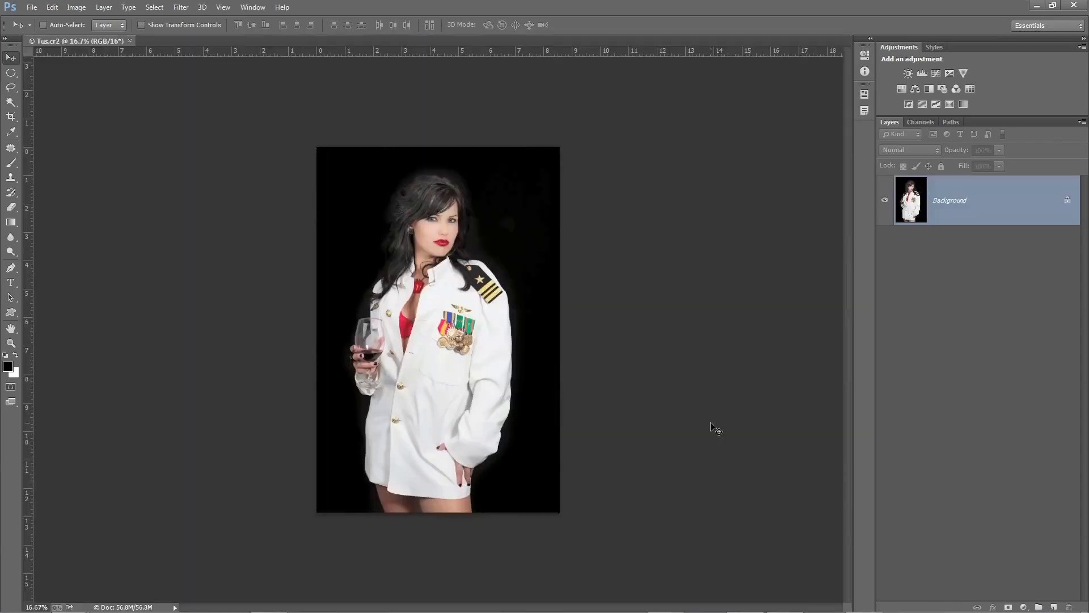
{"action": "key", "text": "ctrl+0"}
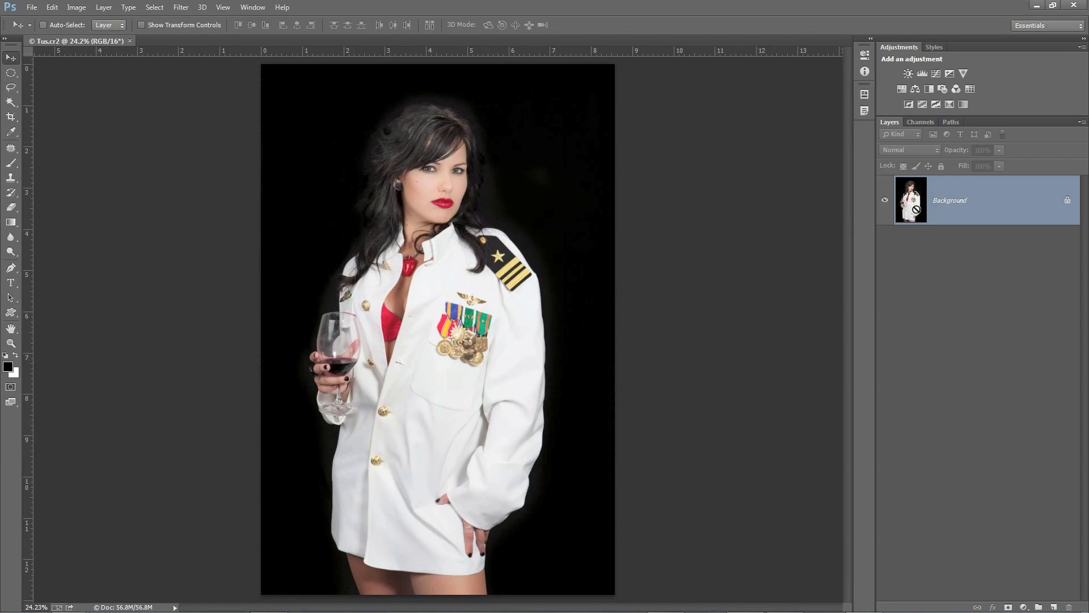
Duplicate the background layer of Tus.cr2 and name the copy "Adjust"
{"action": "key", "text": "ctrl+j"}
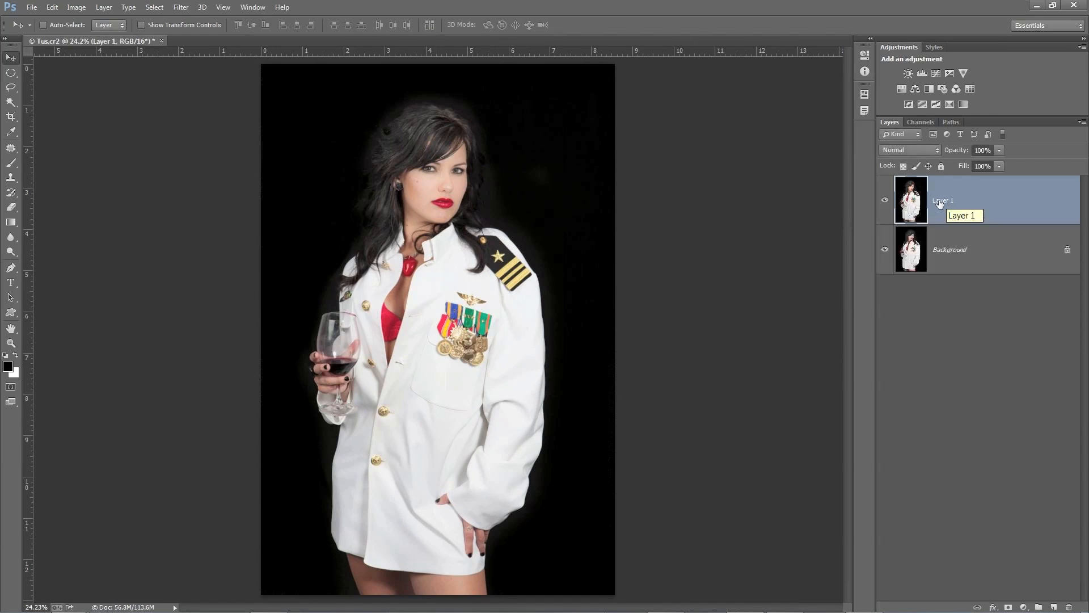
{"action": "double_click", "coordinate": [940, 203]}
{"action": "type", "text": "Adjust"}
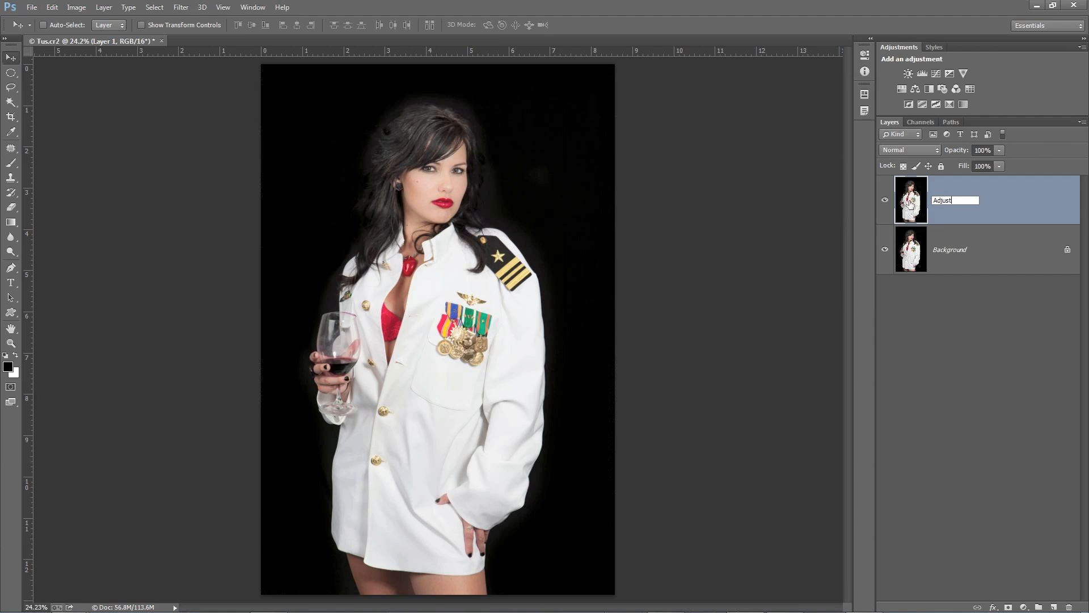
{"action": "key", "text": "Return"}
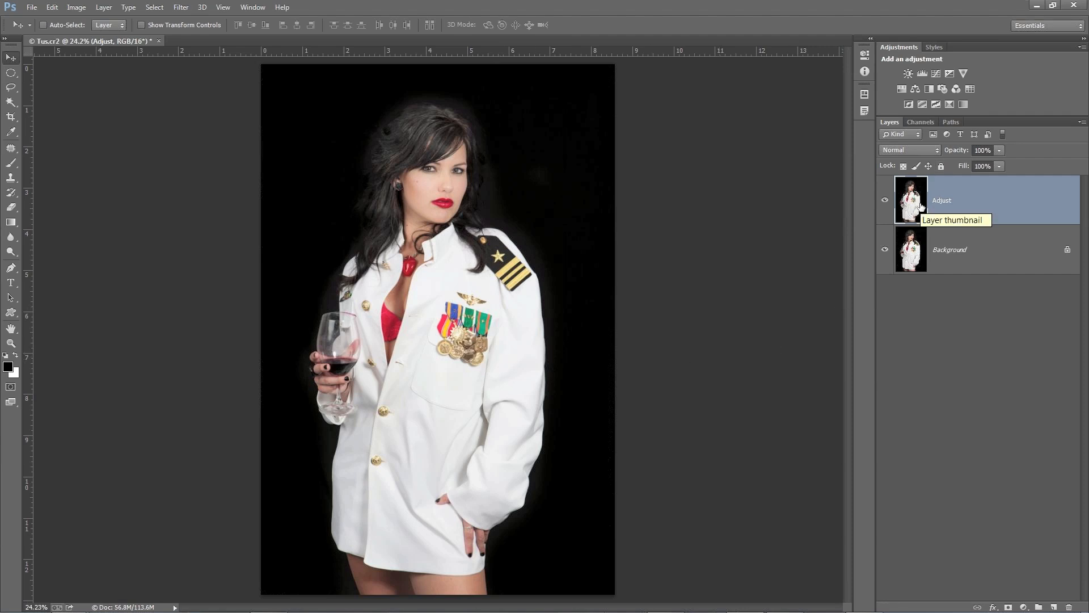
Start Topaz Adjust 5 on the Adjust layer and choose the Vivacious preset from the Stylized Collection
{"action": "left_click", "coordinate": [172, 7]}
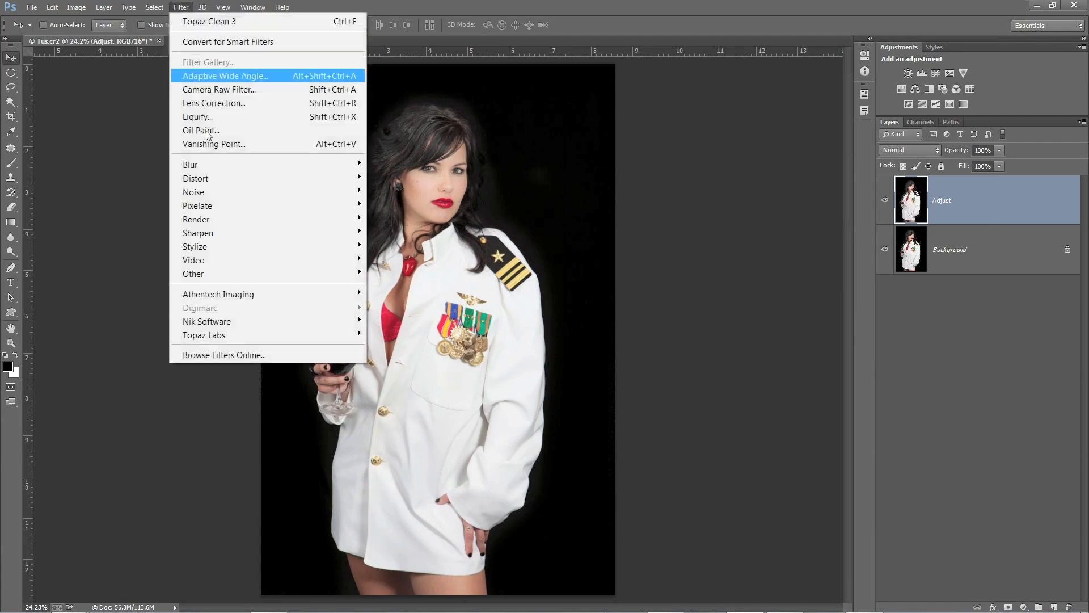
{"action": "mouse_move", "coordinate": [257, 333]}
{"action": "left_click", "coordinate": [396, 333]}
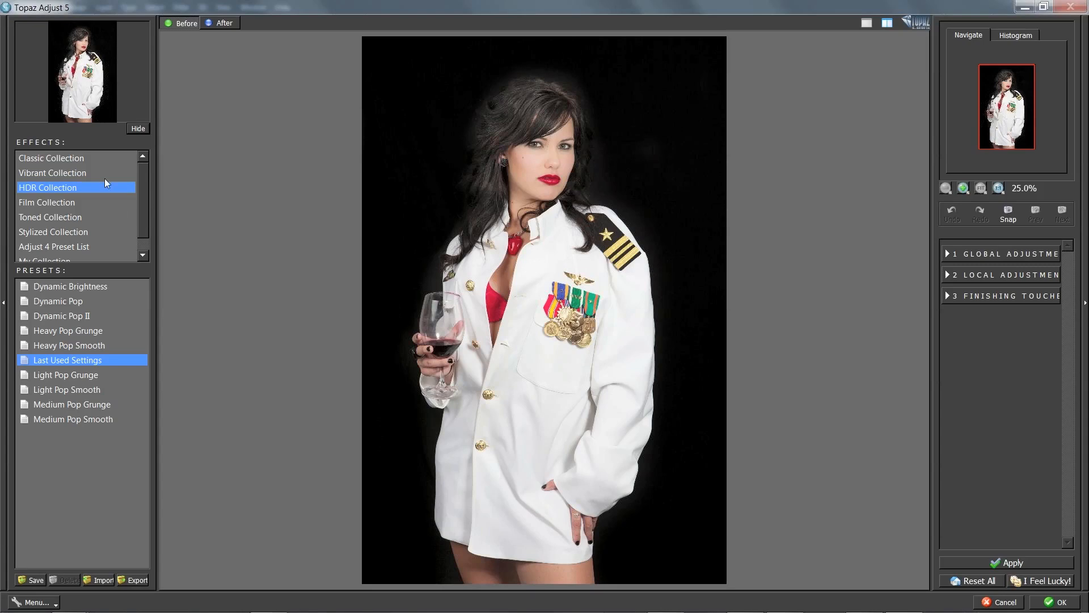
{"action": "left_click", "coordinate": [86, 172]}
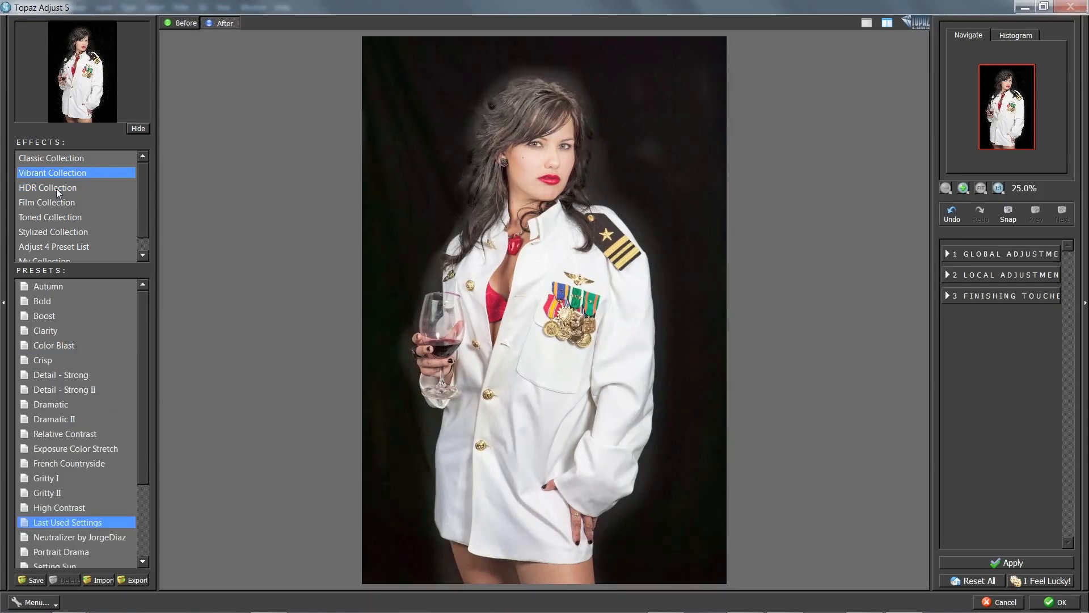
{"action": "left_click", "coordinate": [61, 234]}
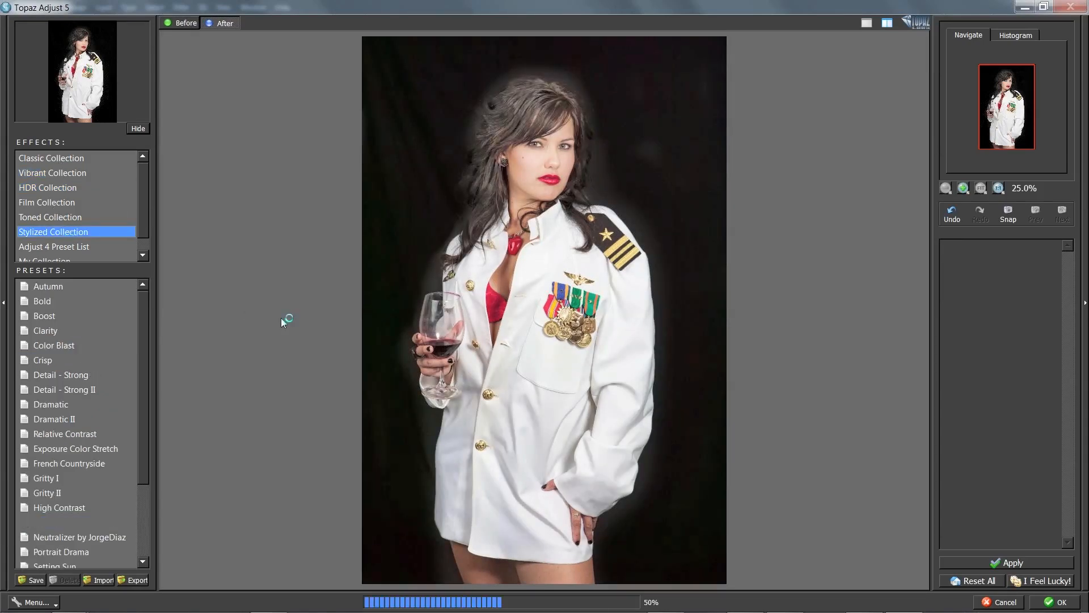
{"action": "left_click_drag", "start_coordinate": [142, 315], "coordinate": [148, 460]}
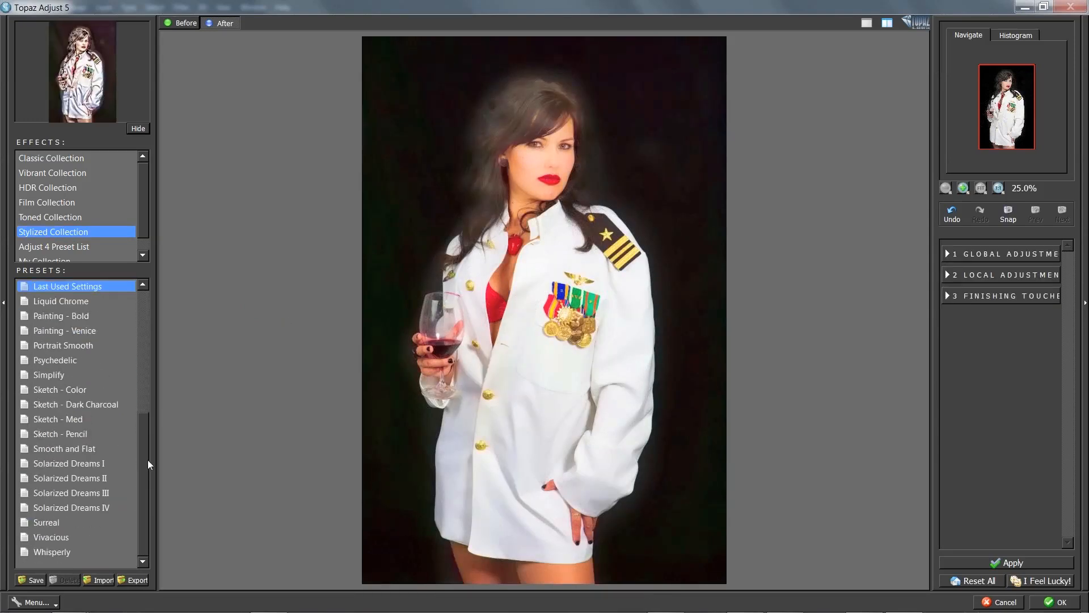
{"action": "left_click", "coordinate": [55, 538]}
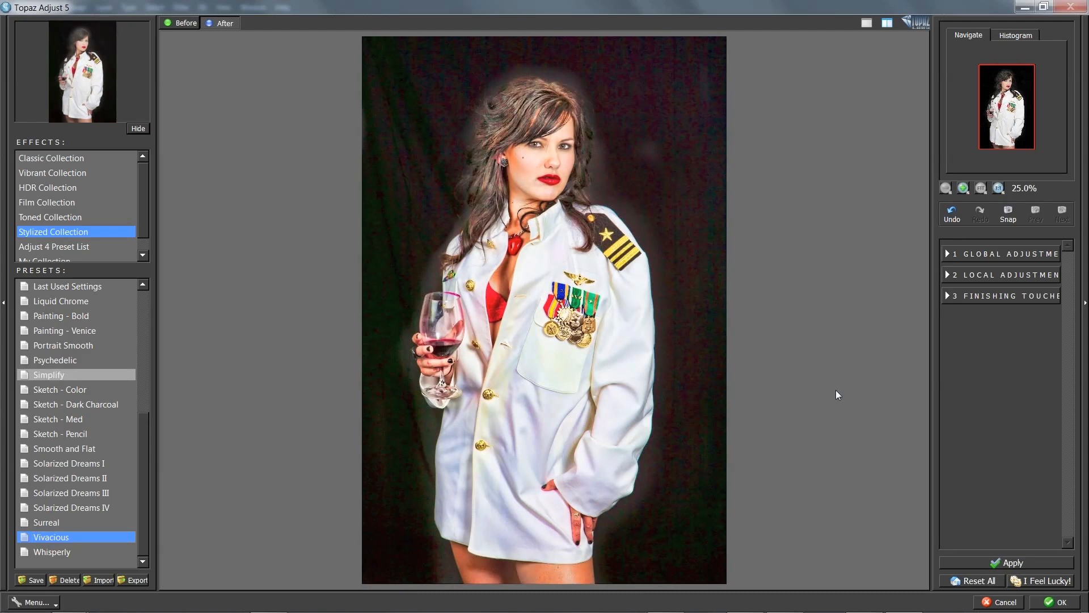
Compare the Vivacious effect with the original image and apply it to the Adjust layer
{"action": "left_click", "coordinate": [596, 306]}
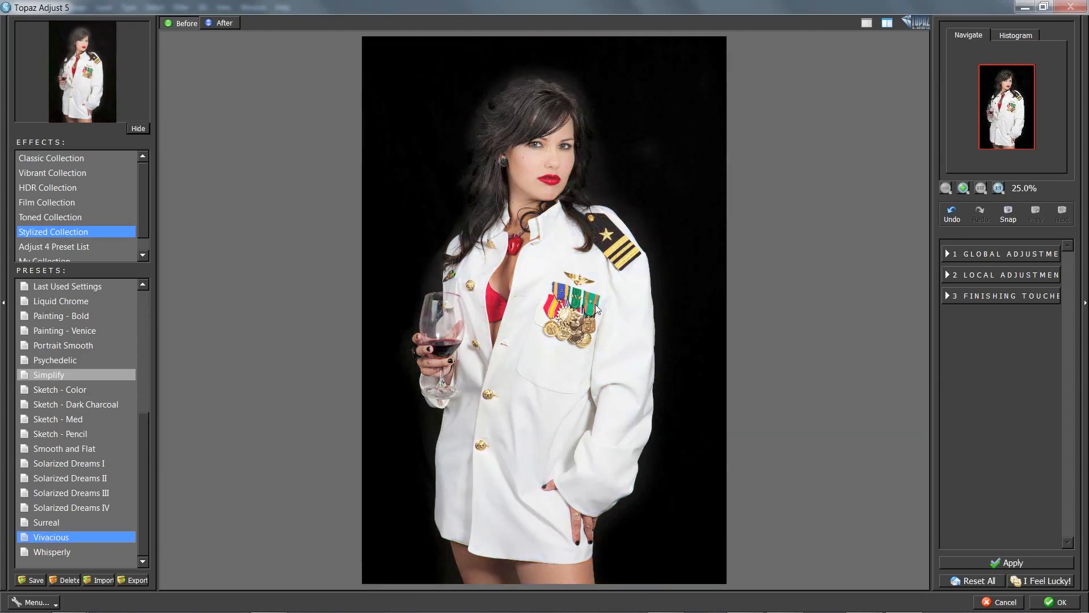
{"action": "left_click", "coordinate": [595, 304]}
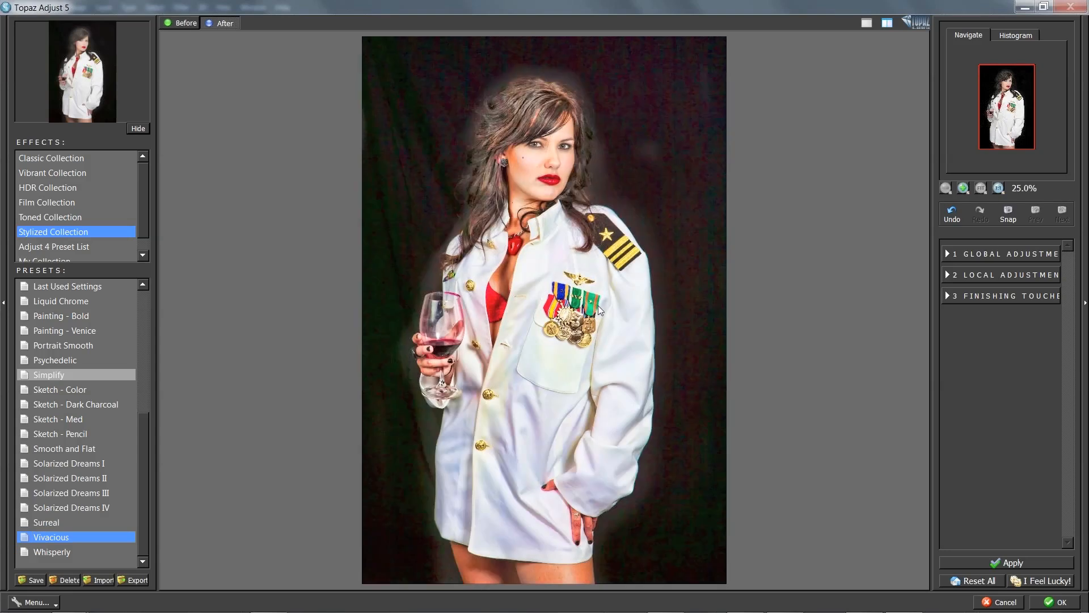
{"action": "left_click", "coordinate": [1056, 601]}
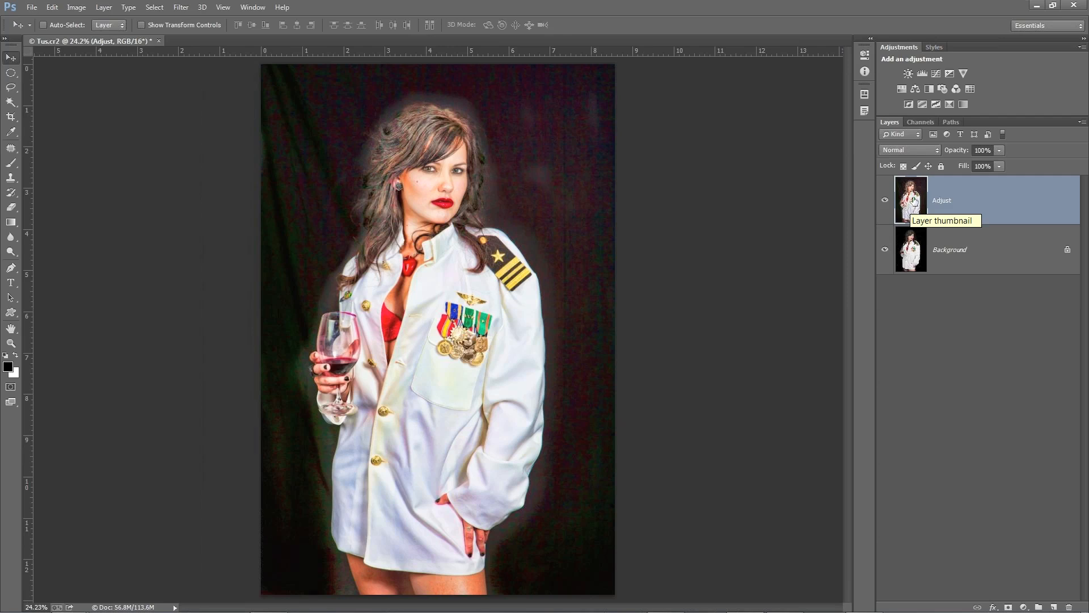
Set the Adjust layer's blend mode to Luminosity
{"action": "left_click", "coordinate": [916, 198]}
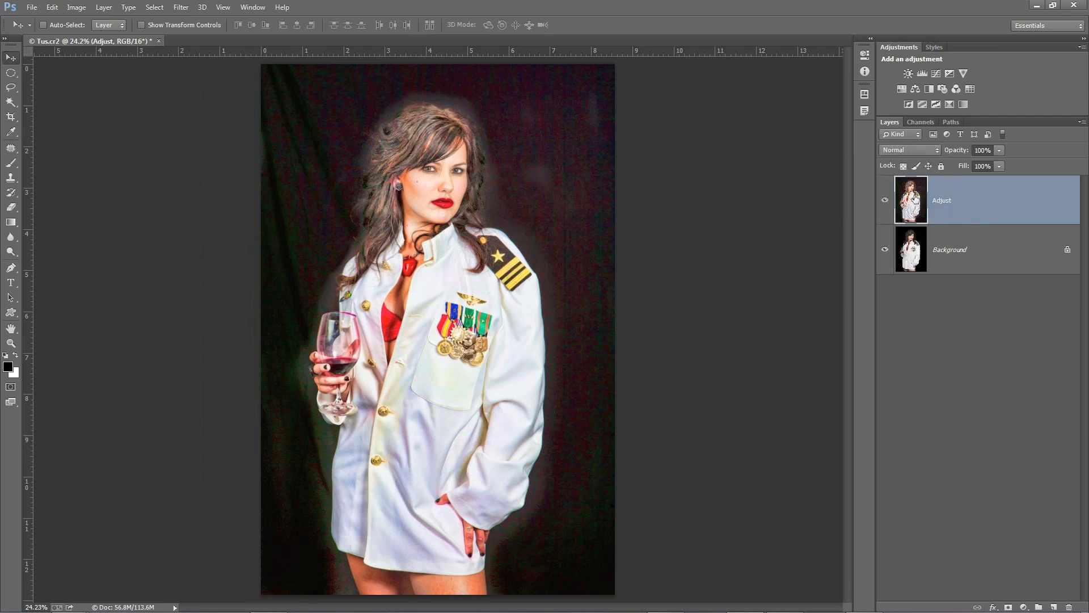
{"action": "left_click", "coordinate": [911, 150]}
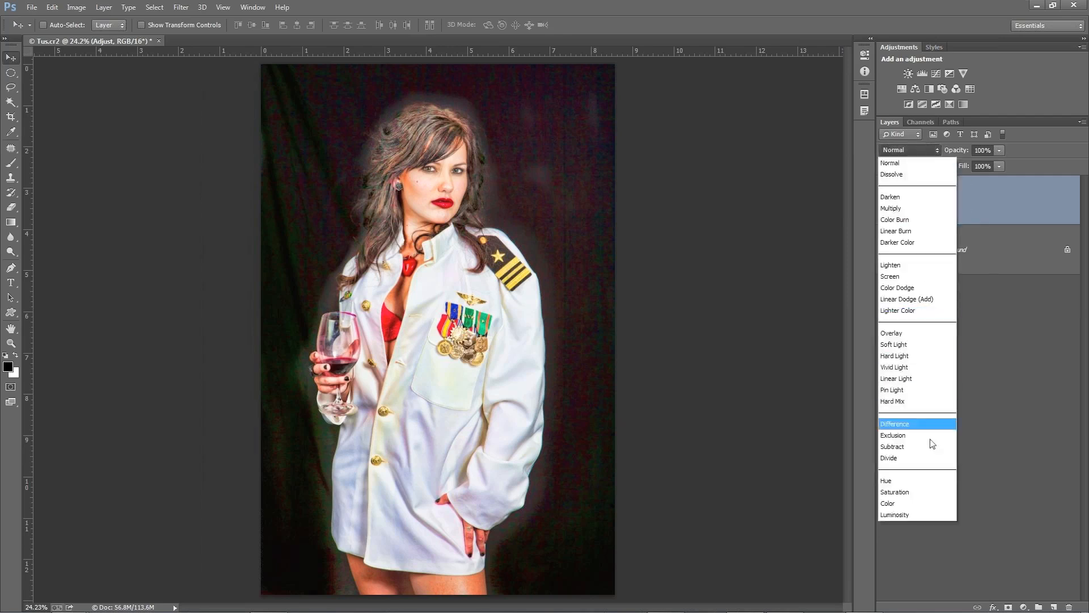
{"action": "left_click", "coordinate": [918, 515]}
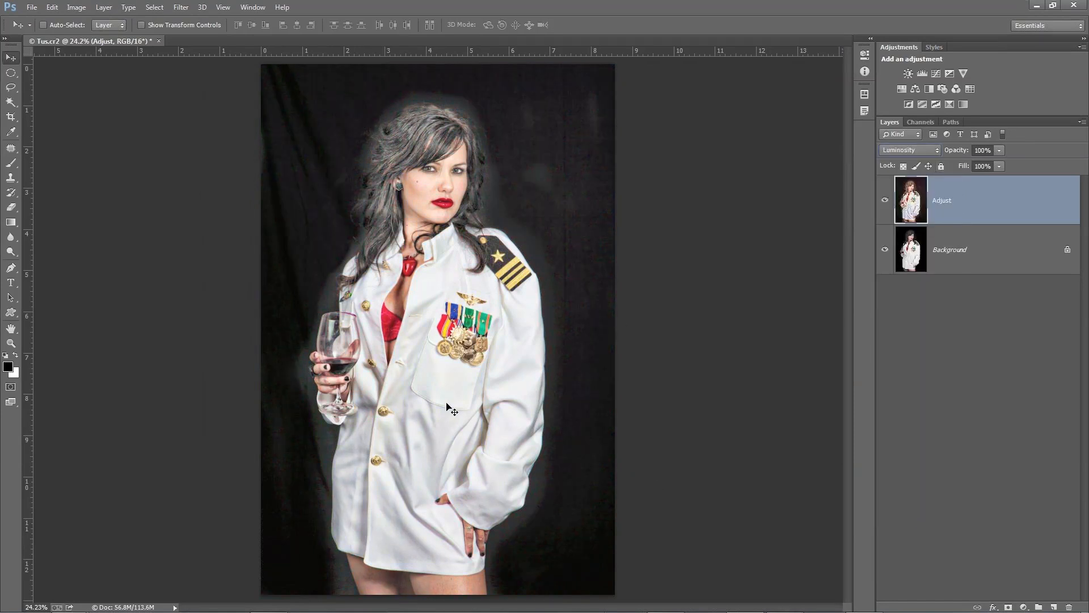
Examine the jacket's sleeve and medals up close with the Adjust layer hidden and shown, then return to the full image
{"action": "left_click_drag", "start_coordinate": [414, 275], "coordinate": [519, 464]}
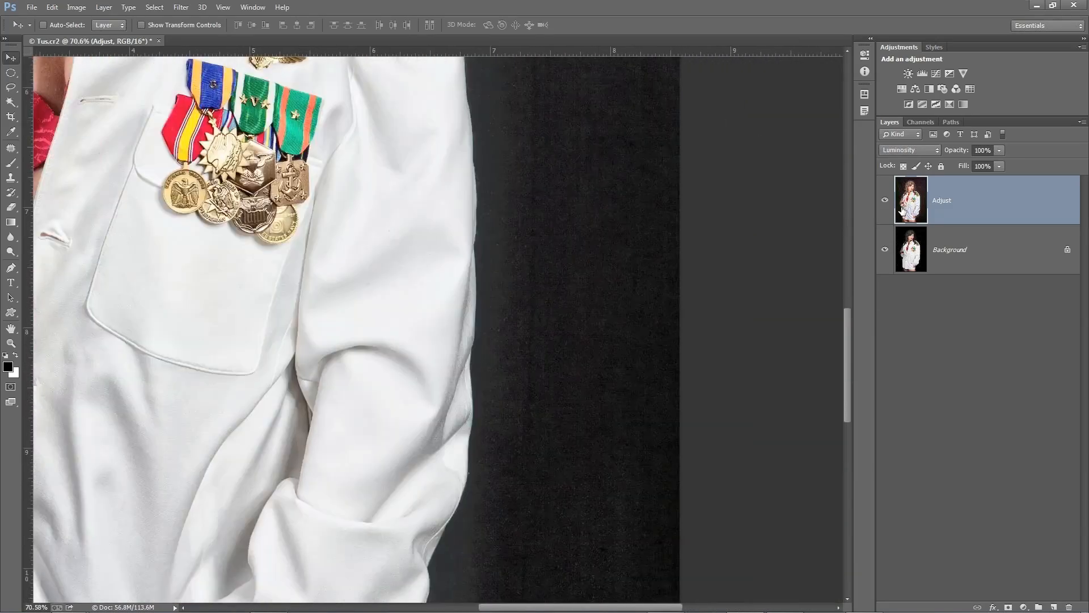
{"action": "left_click", "coordinate": [884, 199]}
{"action": "left_click", "coordinate": [884, 199]}
{"action": "left_click", "coordinate": [884, 199]}
{"action": "left_click", "coordinate": [884, 199]}
{"action": "left_click", "coordinate": [885, 199]}
{"action": "left_click", "coordinate": [885, 200]}
{"action": "left_click", "coordinate": [885, 200]}
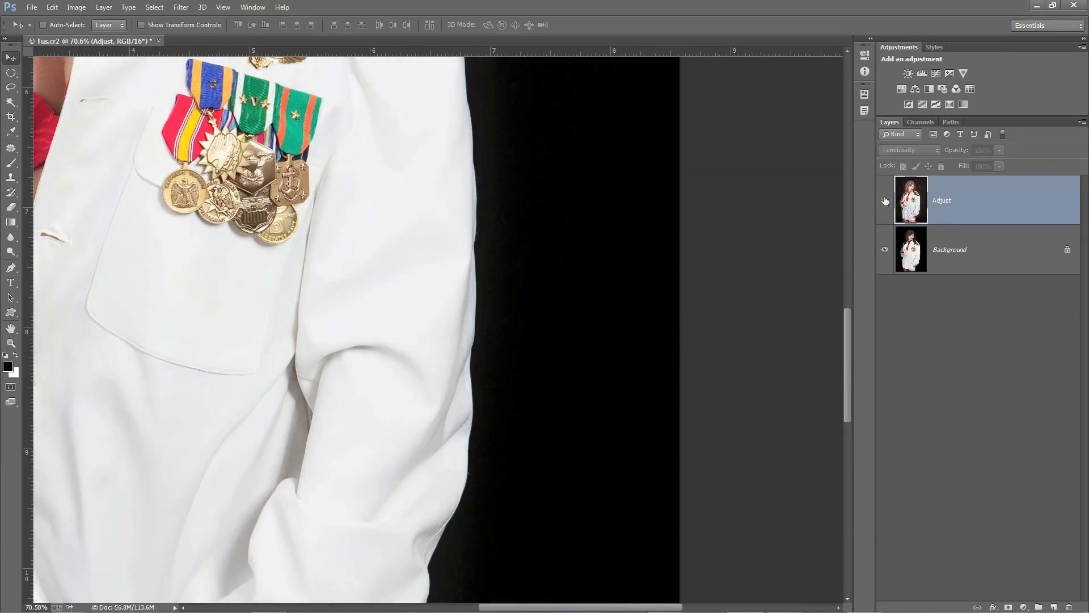
{"action": "left_click", "coordinate": [885, 200]}
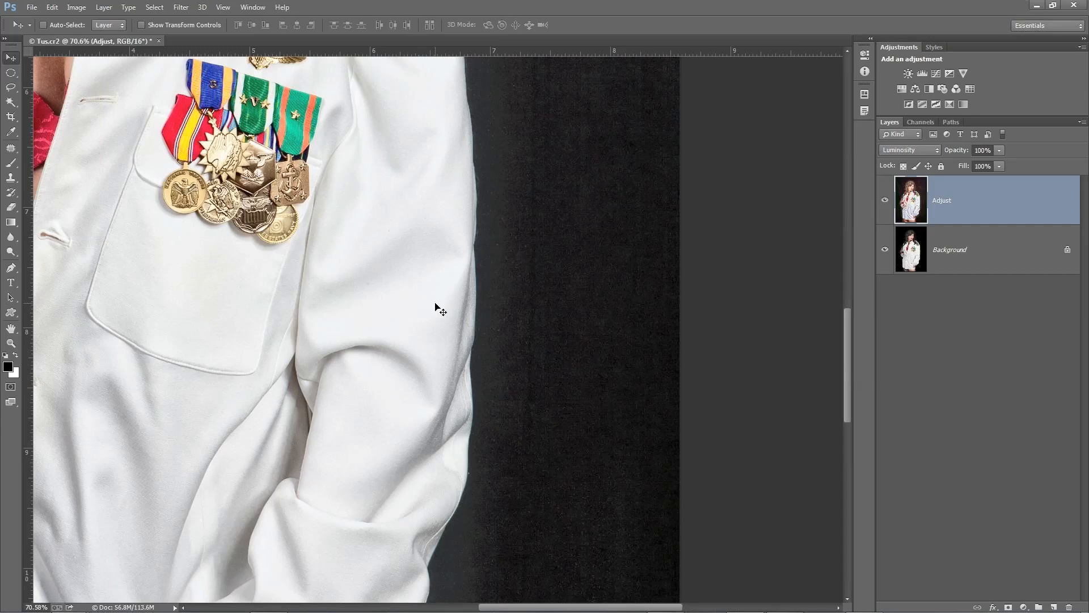
{"action": "key", "text": "ctrl+0"}
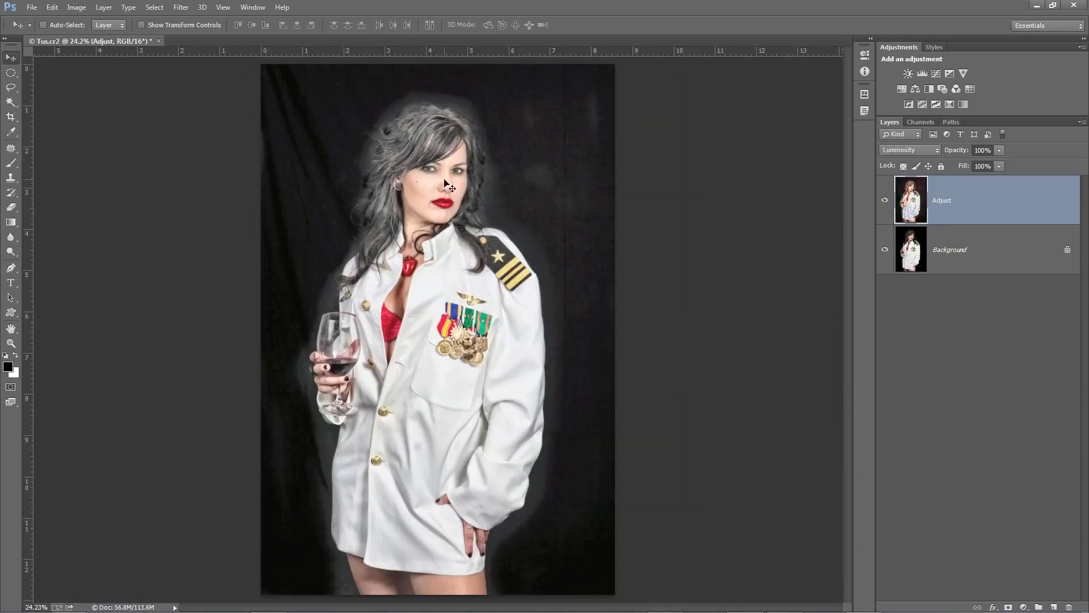
Hide the Adjust layer, duplicate the Background layer beneath it and name the copy "Clarity"
{"action": "left_click", "coordinate": [885, 199]}
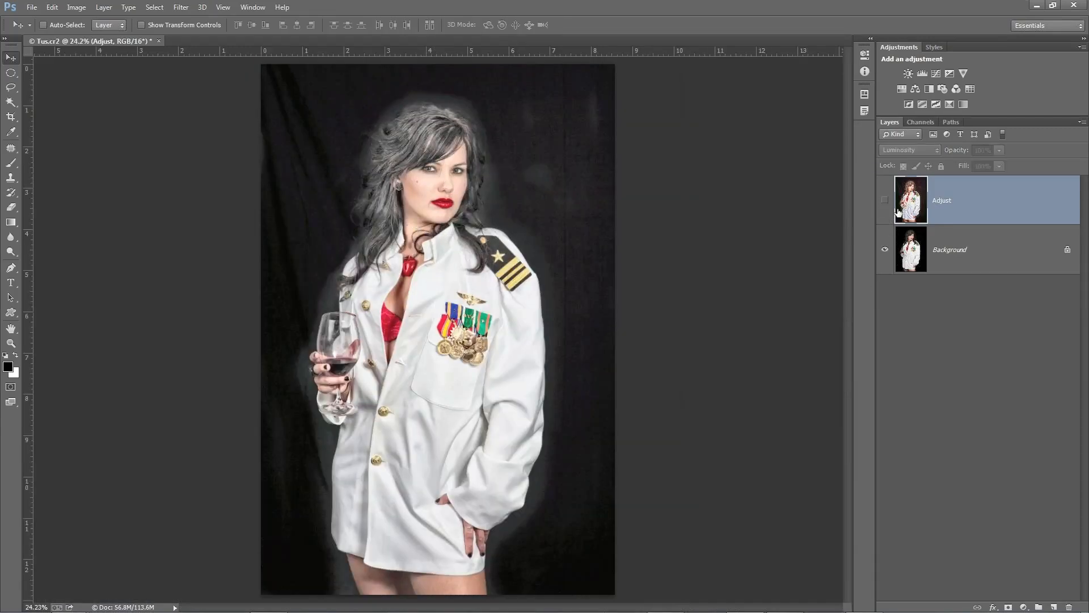
{"action": "left_click", "coordinate": [910, 244]}
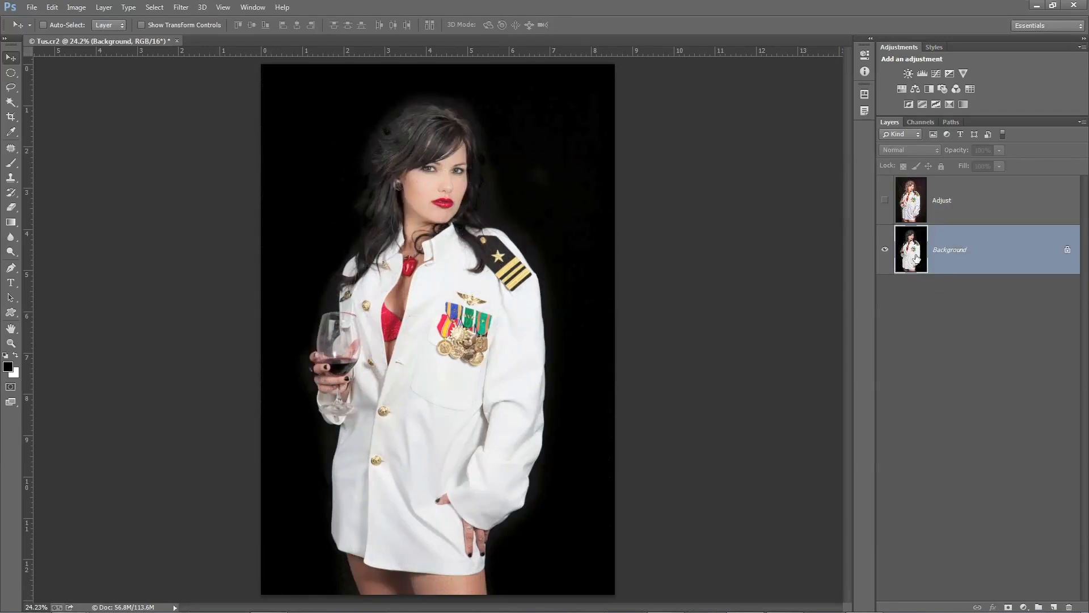
{"action": "left_click_drag", "start_coordinate": [917, 258], "coordinate": [1053, 607]}
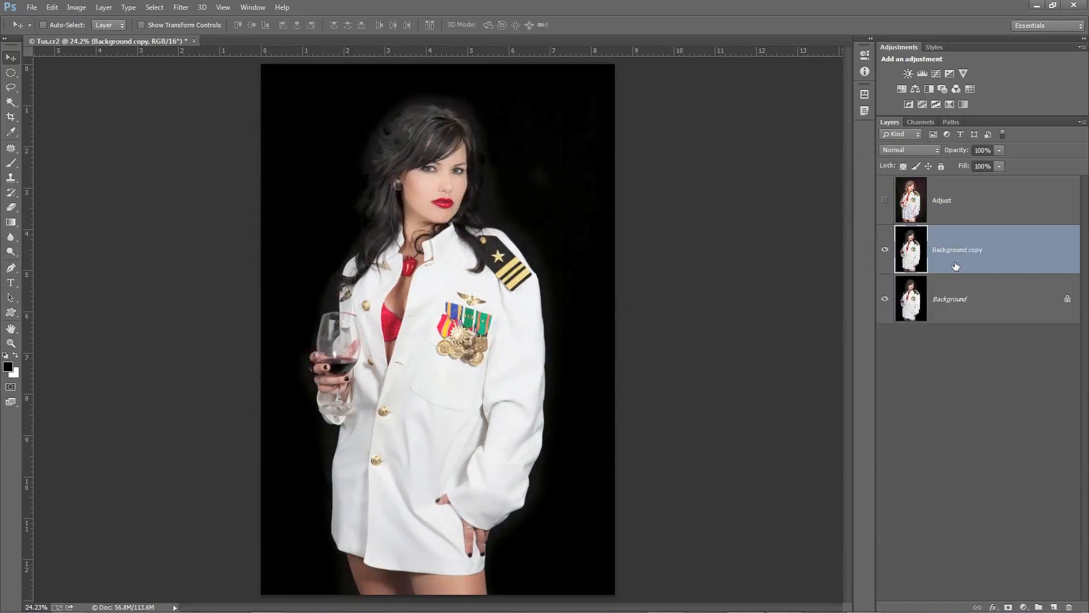
{"action": "double_click", "coordinate": [944, 250]}
{"action": "type", "text": "Clarity"}
{"action": "left_click", "coordinate": [914, 253]}
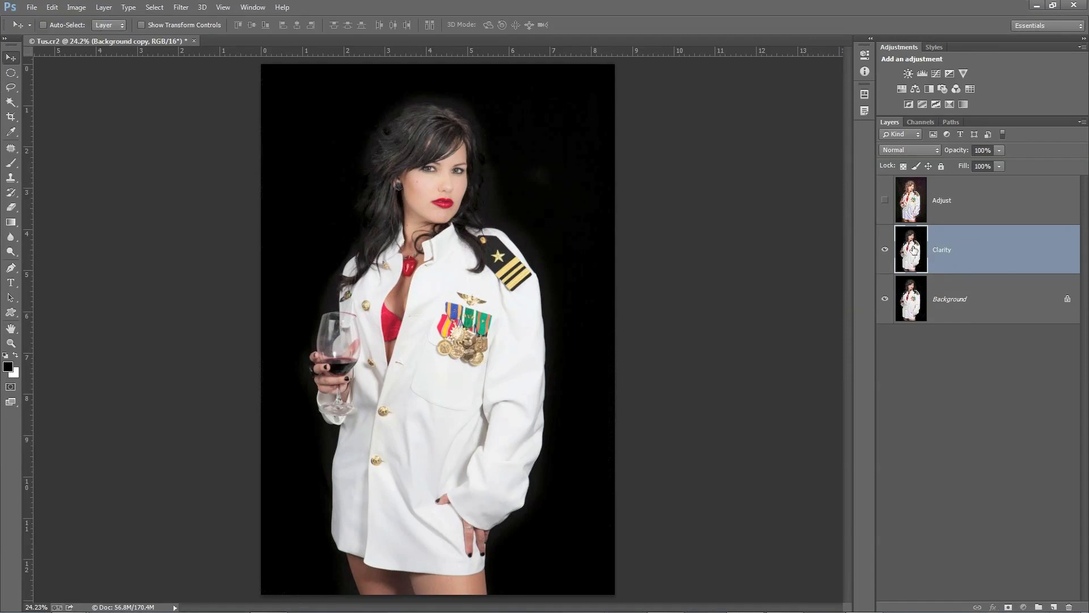
Start Topaz Clarity on the Clarity layer and choose the Studio I preset from the Fashion collection
{"action": "left_click", "coordinate": [181, 7]}
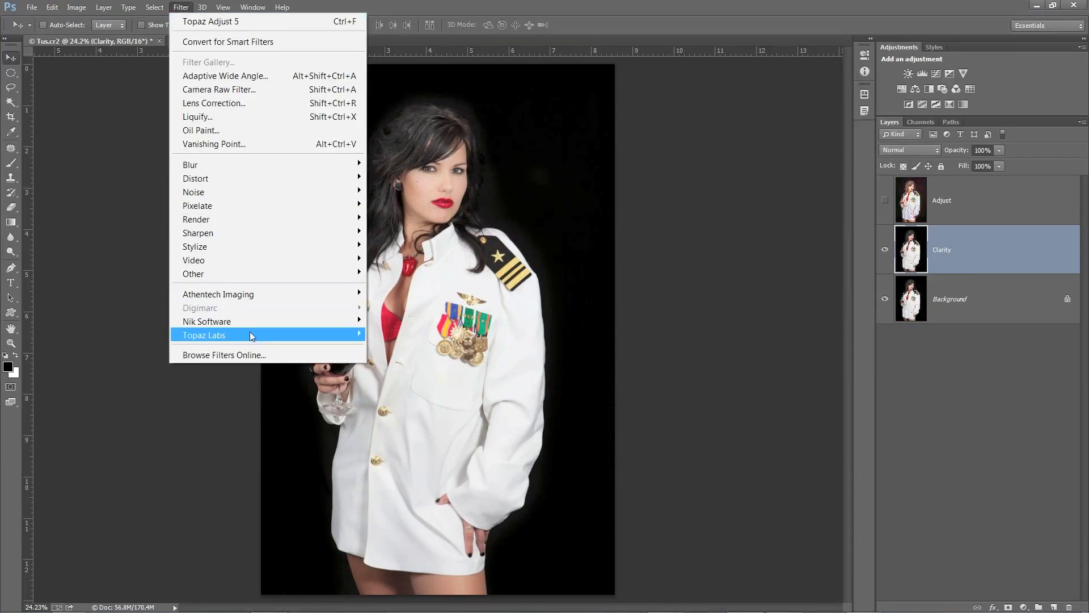
{"action": "mouse_move", "coordinate": [250, 331]}
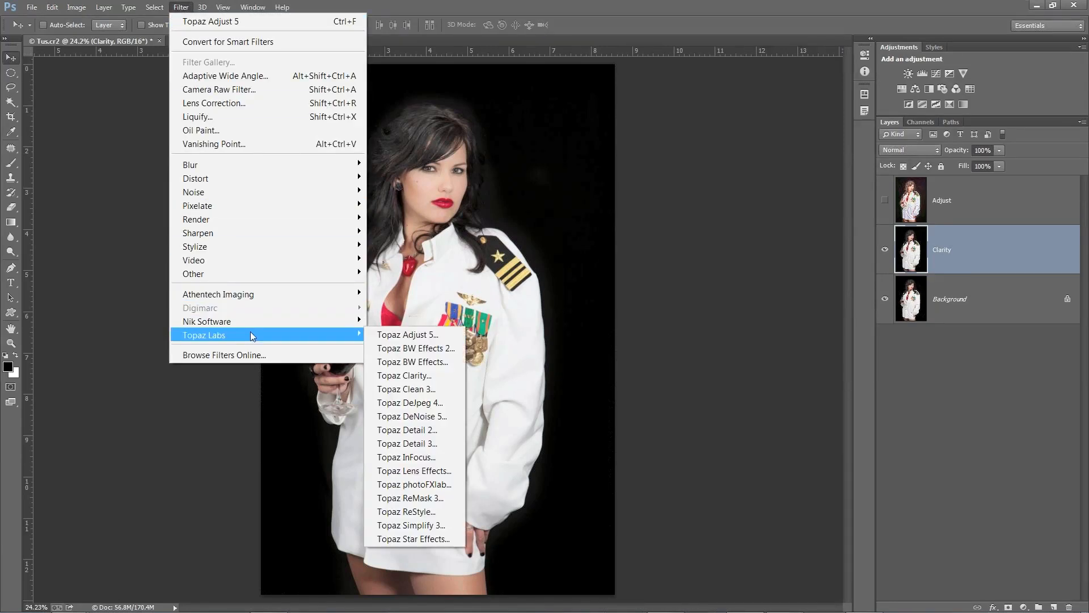
{"action": "left_click", "coordinate": [407, 375]}
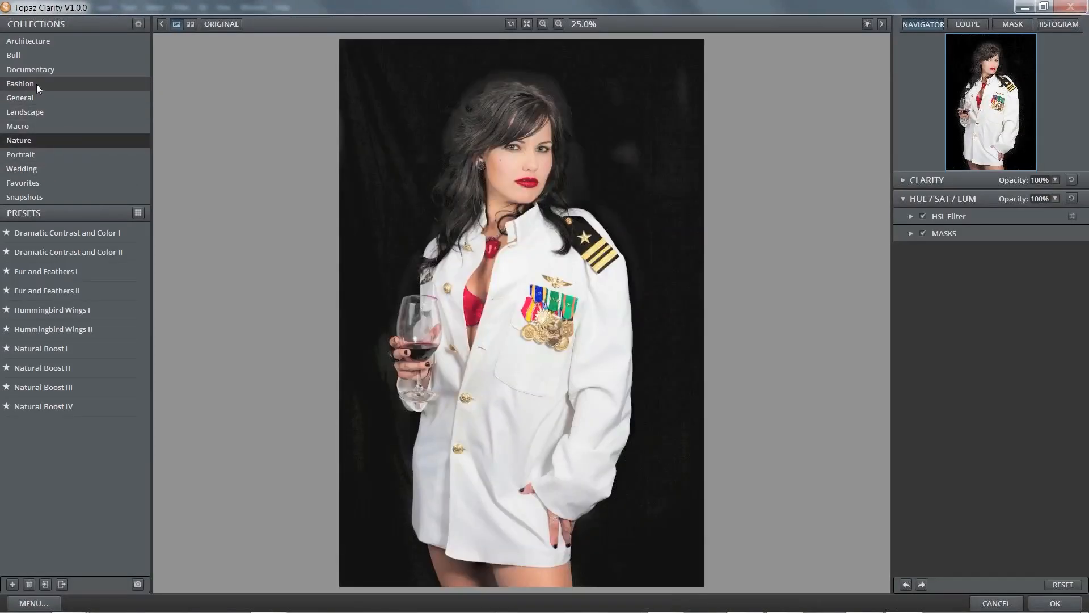
{"action": "left_click", "coordinate": [36, 84]}
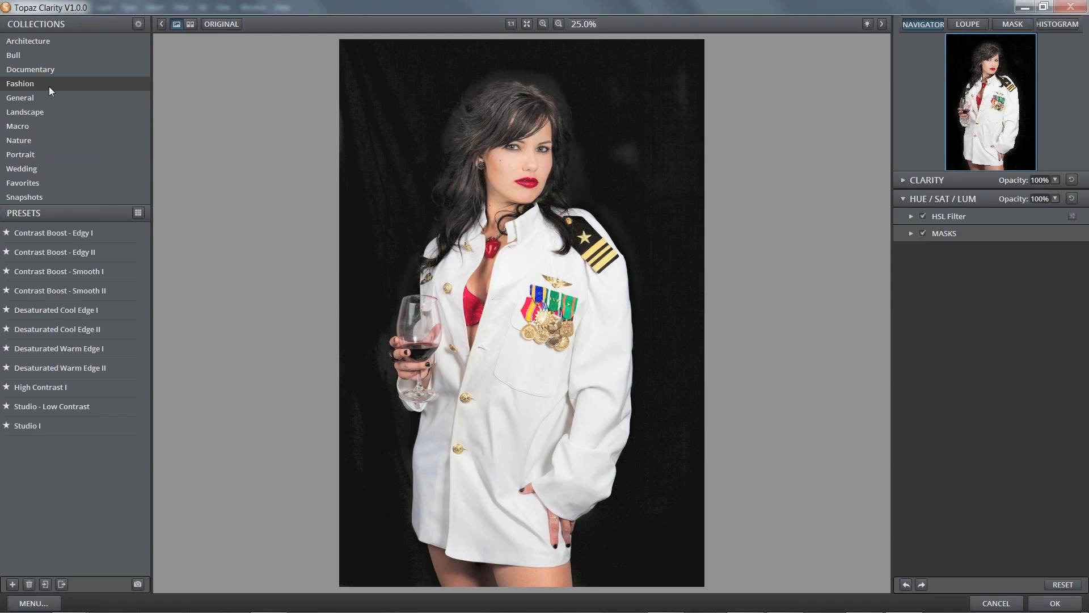
{"action": "left_click", "coordinate": [37, 427]}
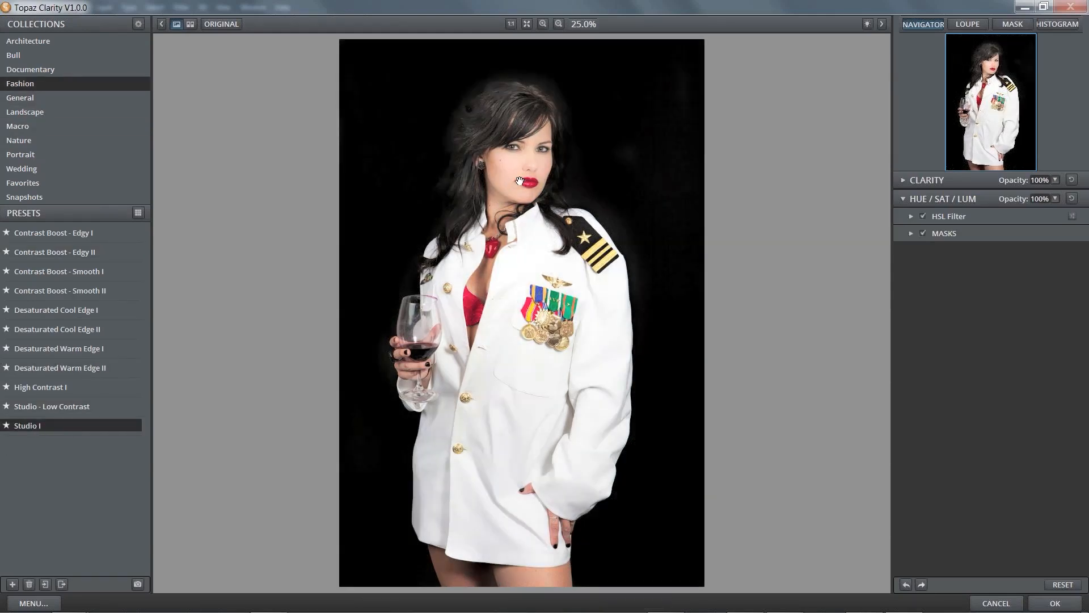
Raise the Orange luminance slightly in Clarity's HSL filter and apply the filter to the layer
{"action": "left_click", "coordinate": [911, 216]}
{"action": "left_click", "coordinate": [1032, 234]}
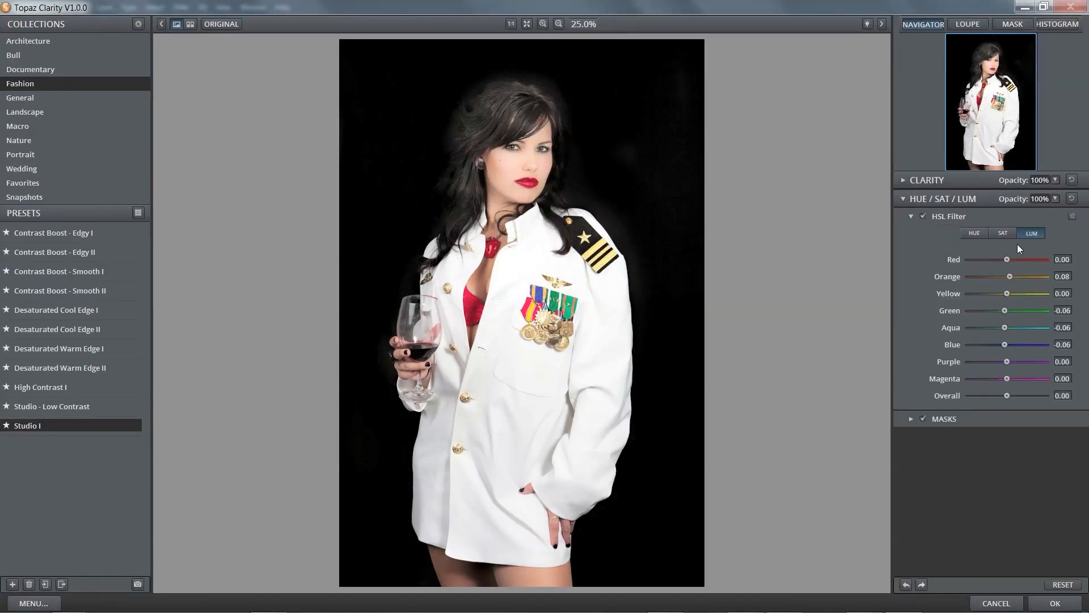
{"action": "left_click_drag", "start_coordinate": [1010, 277], "coordinate": [1017, 276]}
{"action": "left_click", "coordinate": [1060, 603]}
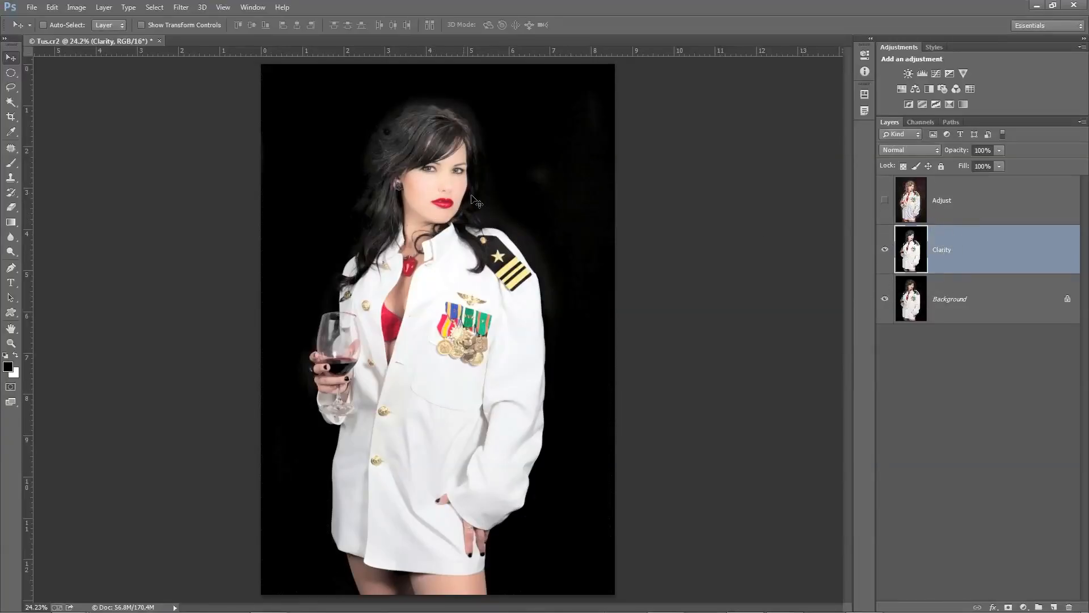
Compare the portrait with the Adjust layer shown and hidden, ending with it hidden and the Clarity layer selected
{"action": "left_click", "coordinate": [899, 197]}
{"action": "left_click", "coordinate": [884, 200]}
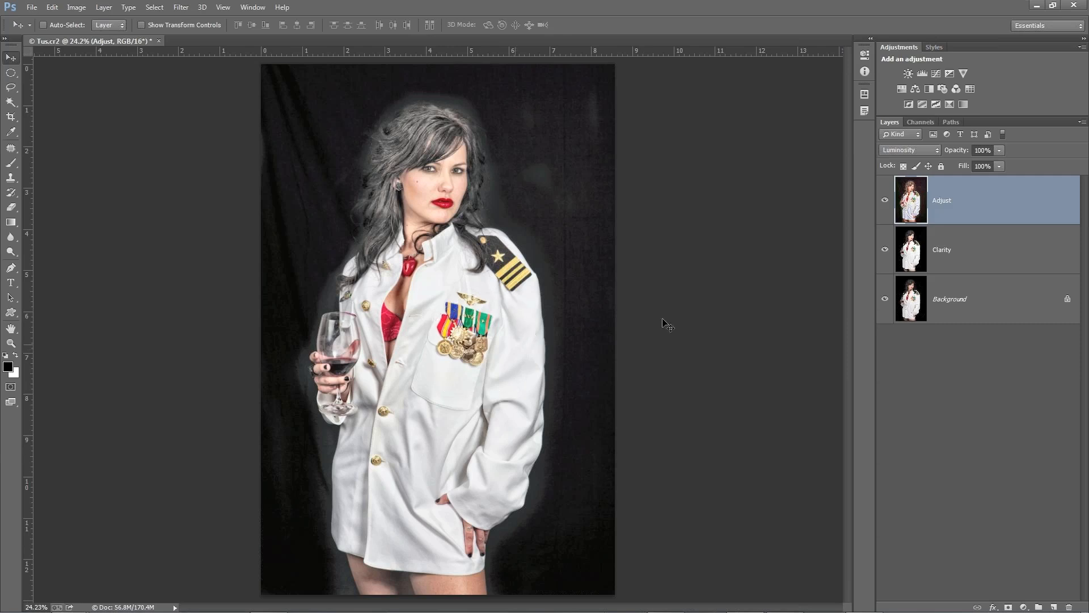
{"action": "left_click", "coordinate": [884, 200]}
{"action": "left_click", "coordinate": [912, 239]}
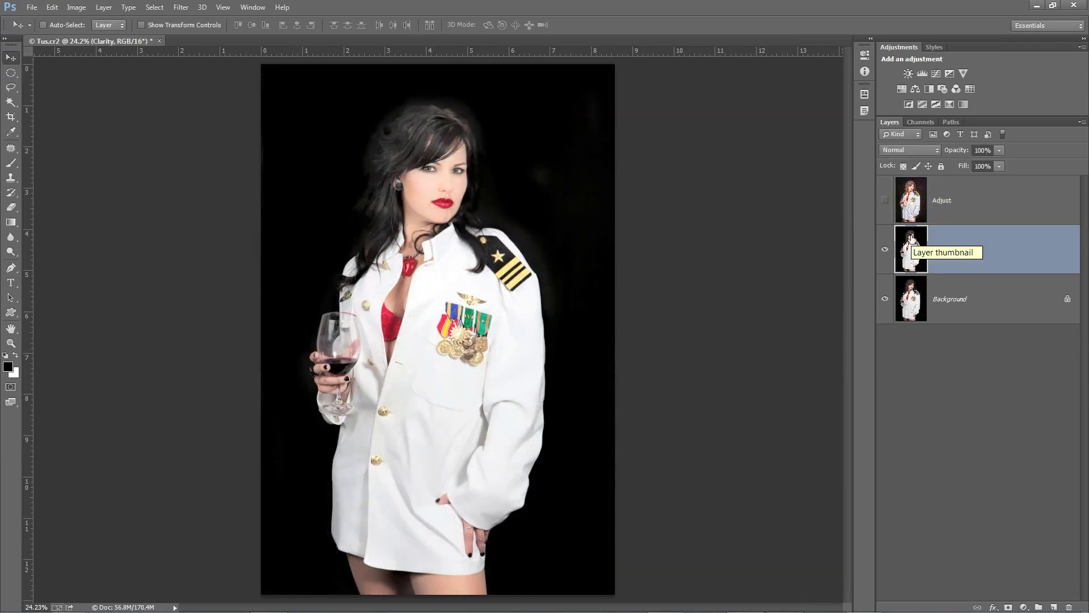
Switch to Bridge and look through the landscape and poster photos, viewing 20101106_MB_Meetup-122_3_4-Edit.jpg full screen
{"action": "left_click", "coordinate": [1035, 5]}
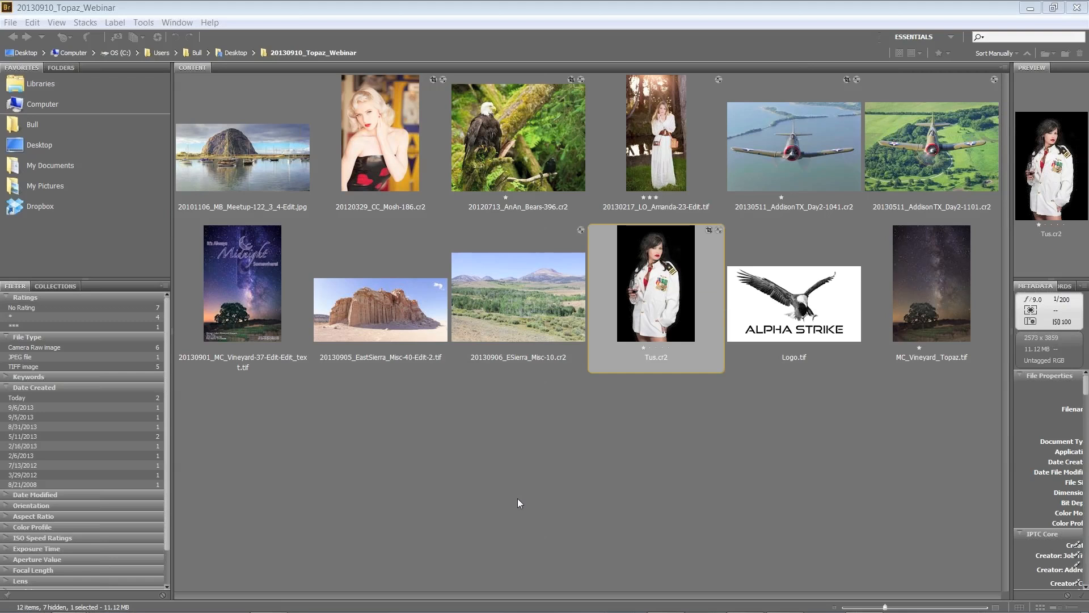
{"action": "left_click", "coordinate": [212, 284]}
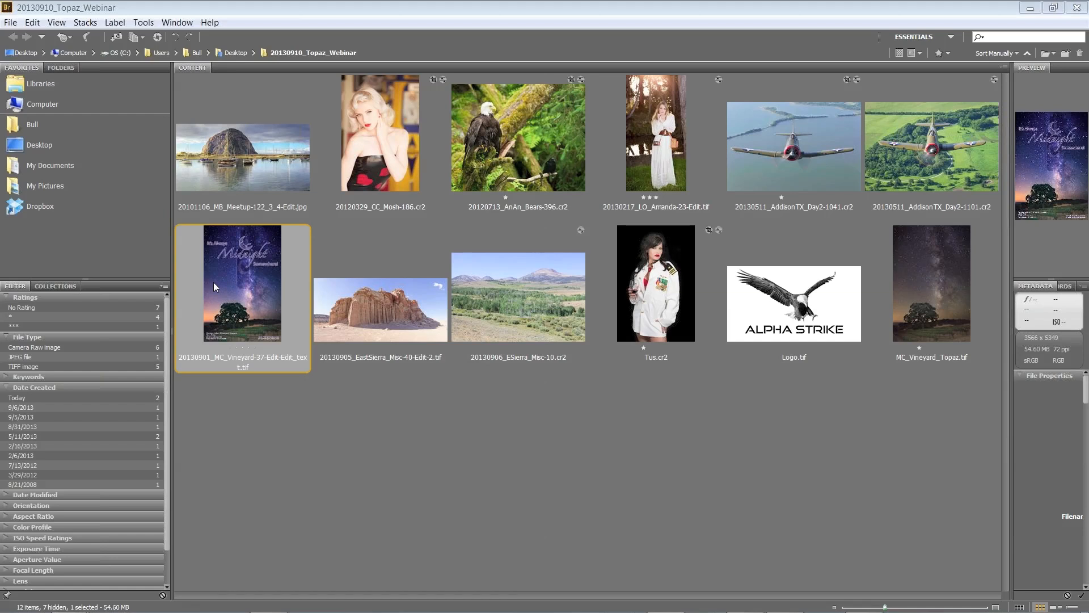
{"action": "left_click", "coordinate": [244, 183]}
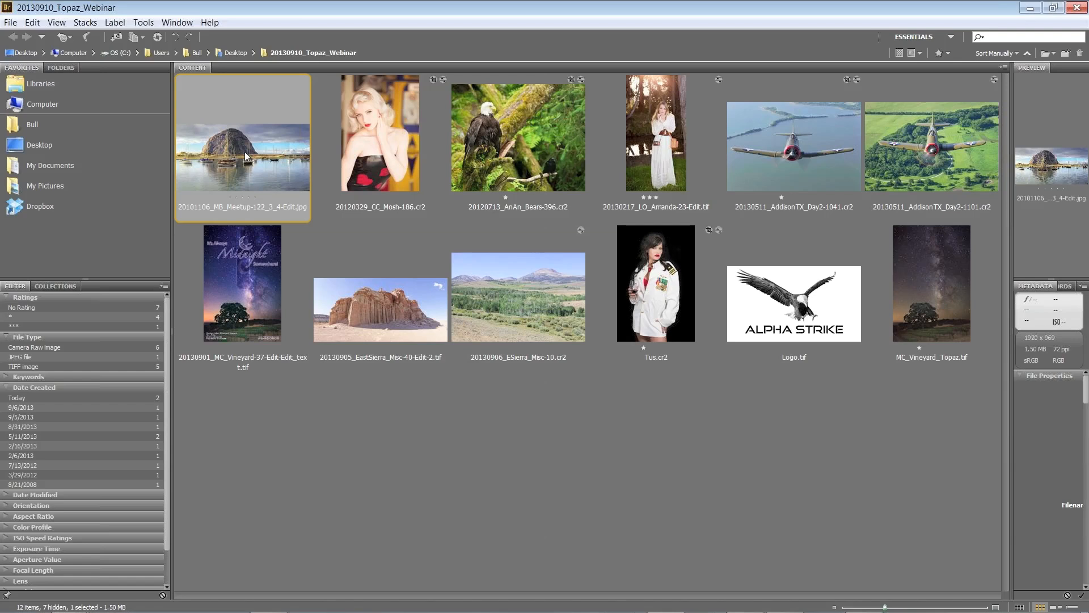
{"action": "key", "text": "space"}
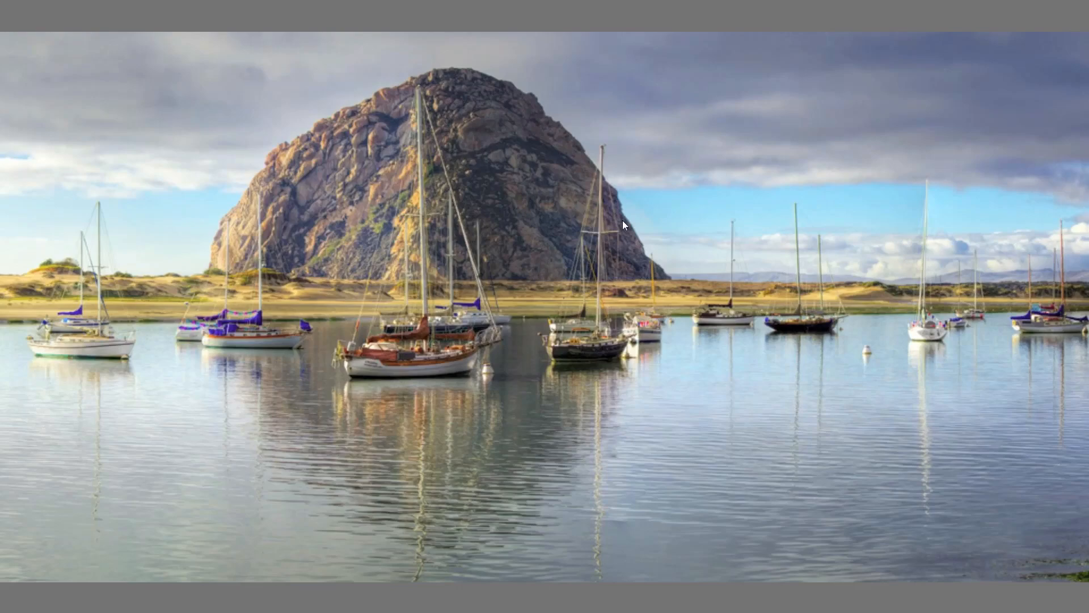
{"action": "key", "text": "space"}
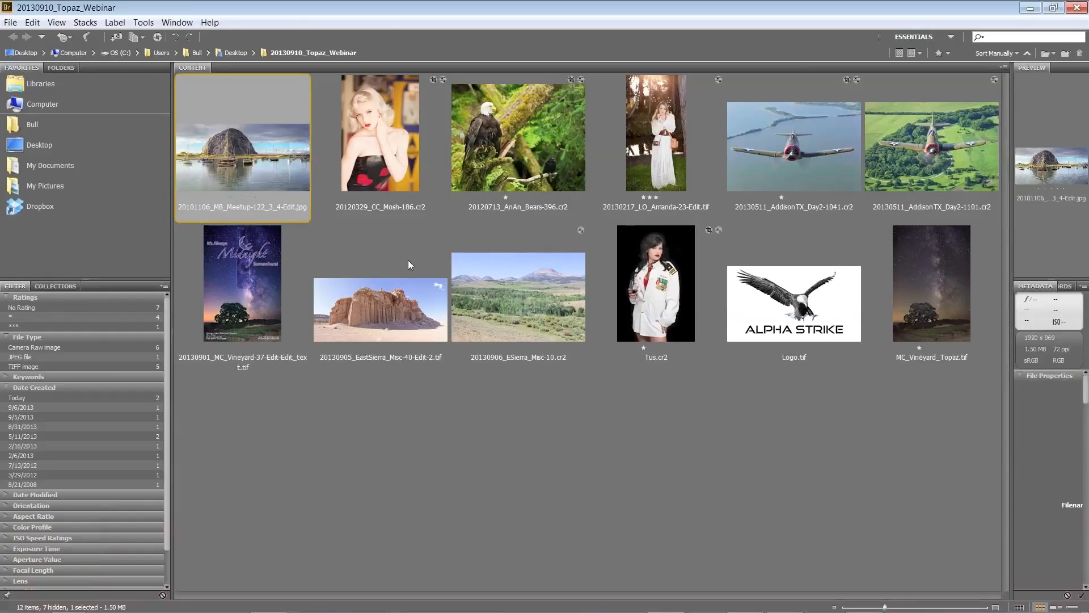
{"action": "left_click", "coordinate": [369, 304]}
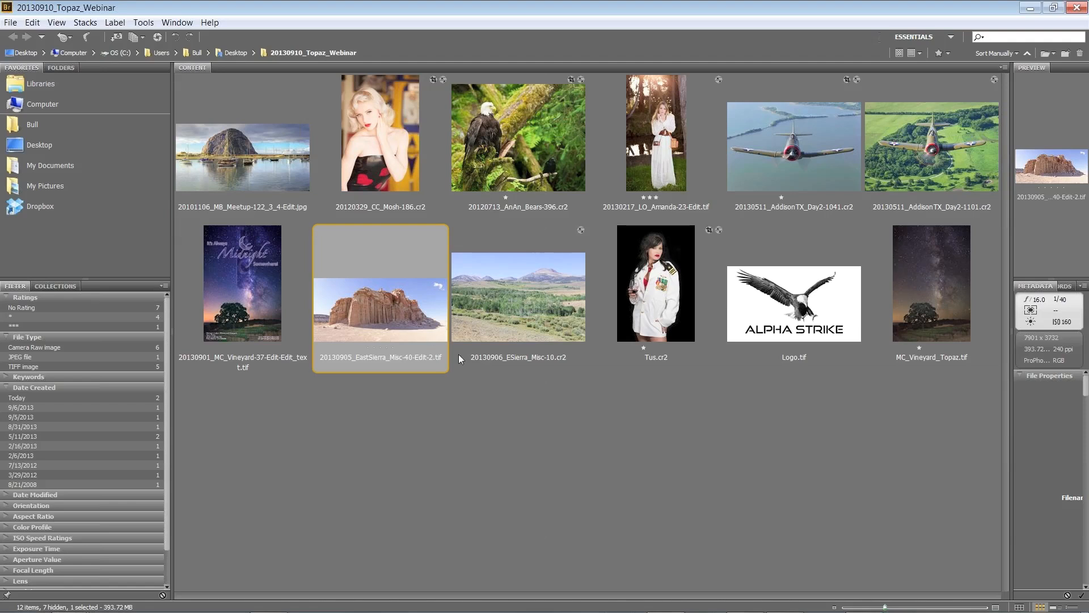
{"action": "left_click", "coordinate": [519, 325]}
Open the eagle photo 20120713_AnAn_Bears-396.cr2 in Photoshop and fit it to the window
{"action": "left_click", "coordinate": [529, 177]}
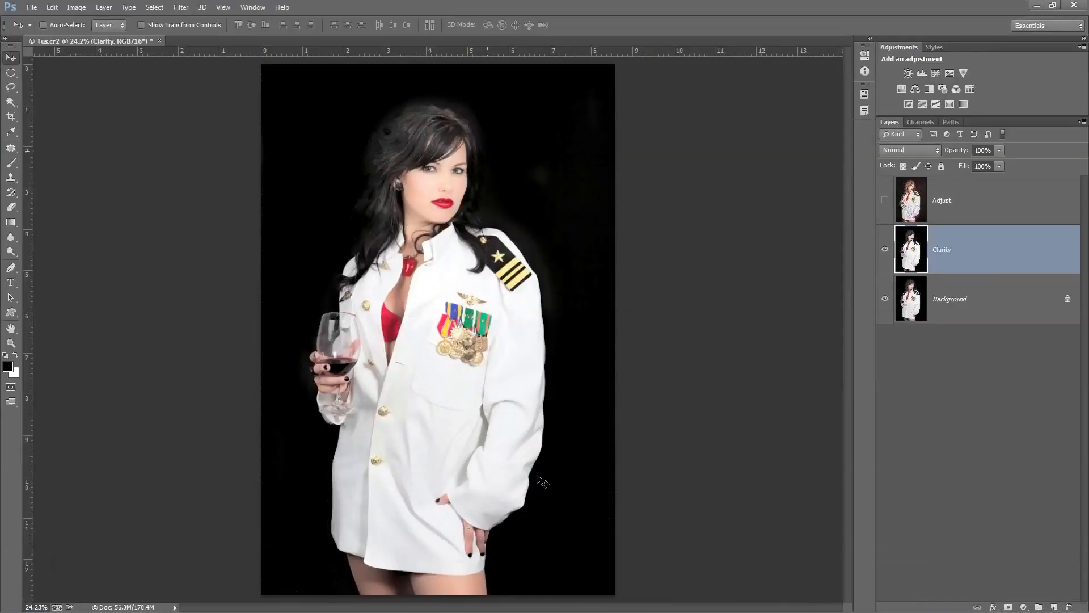
{"action": "left_click", "coordinate": [942, 597]}
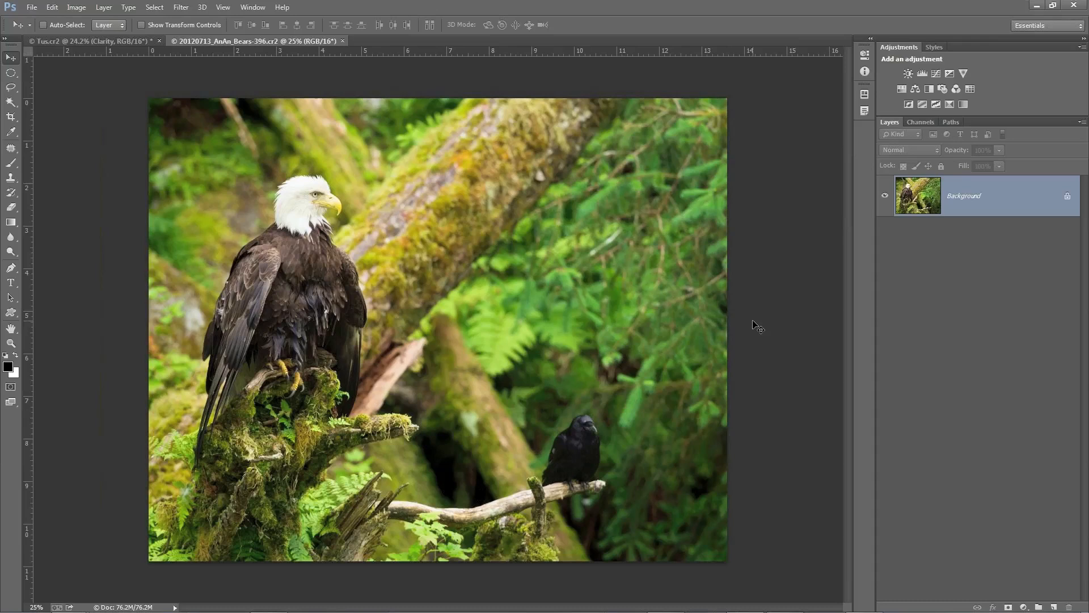
{"action": "key", "text": "ctrl+0"}
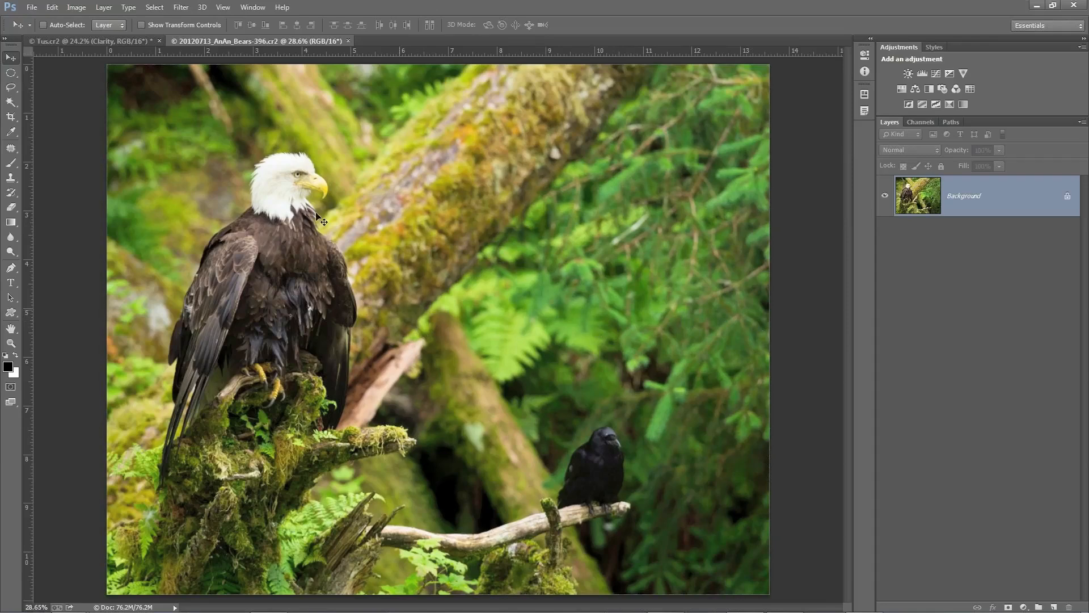
Resize the eagle photo to a width of 20 inches with resampling turned off
{"action": "left_click", "coordinate": [73, 9]}
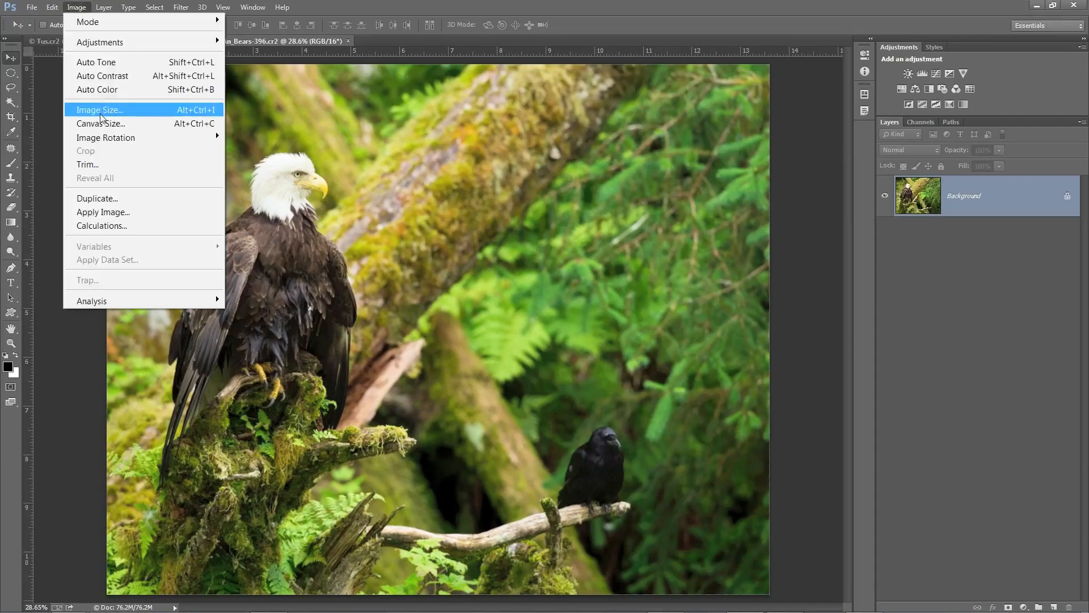
{"action": "left_click", "coordinate": [98, 112]}
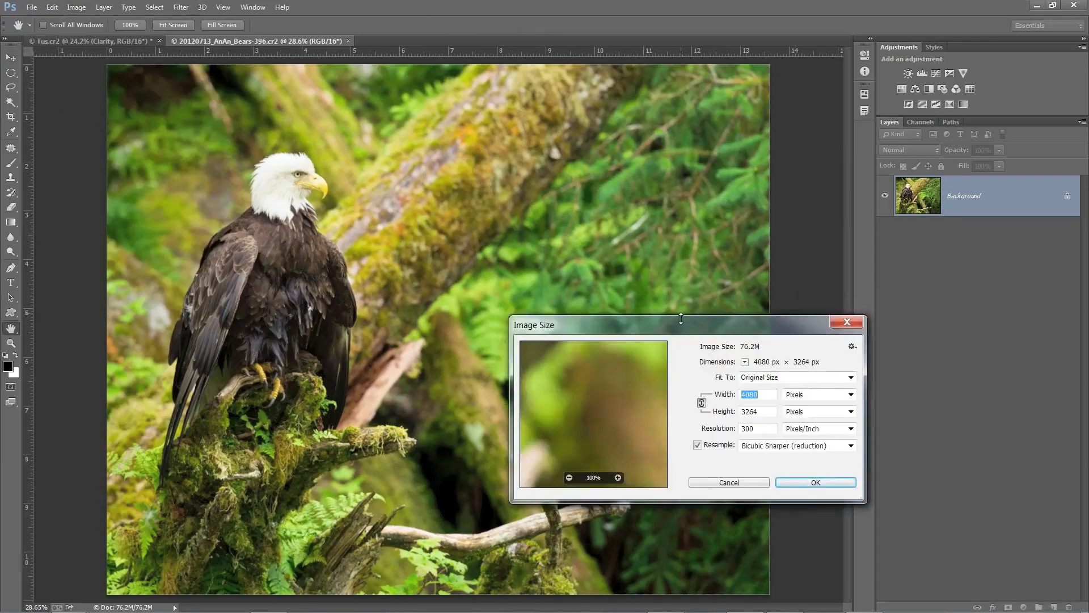
{"action": "left_click_drag", "start_coordinate": [680, 322], "coordinate": [568, 253]}
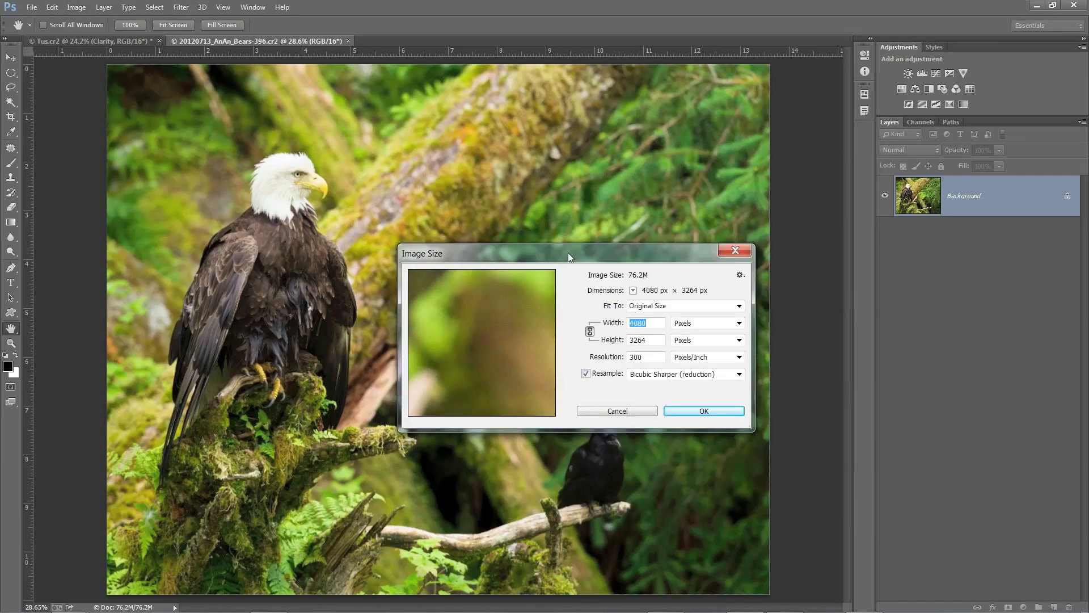
{"action": "left_click", "coordinate": [739, 322]}
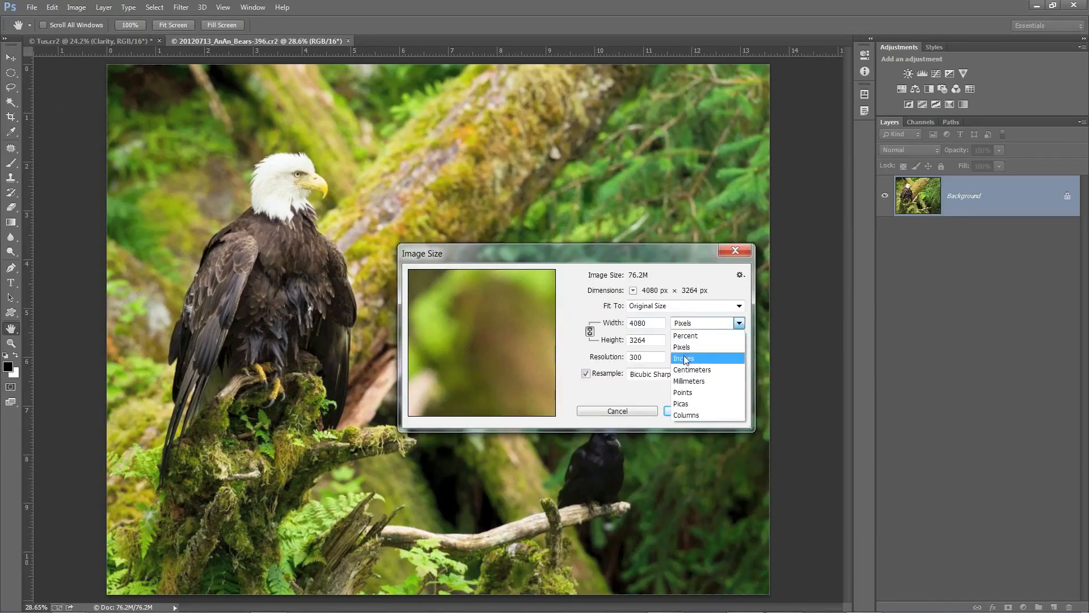
{"action": "left_click", "coordinate": [683, 351]}
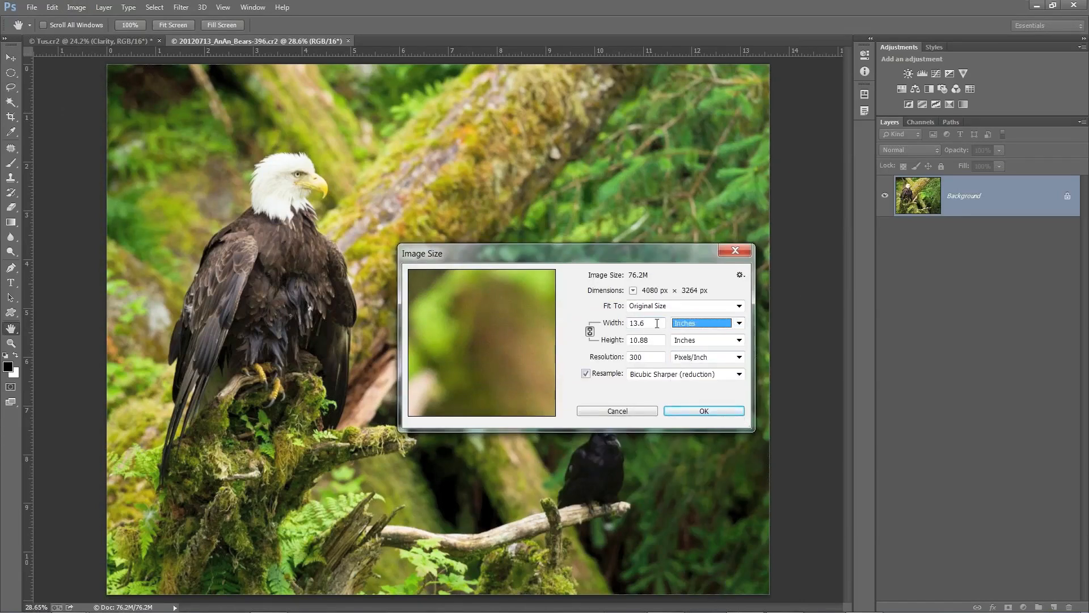
{"action": "left_click", "coordinate": [585, 373]}
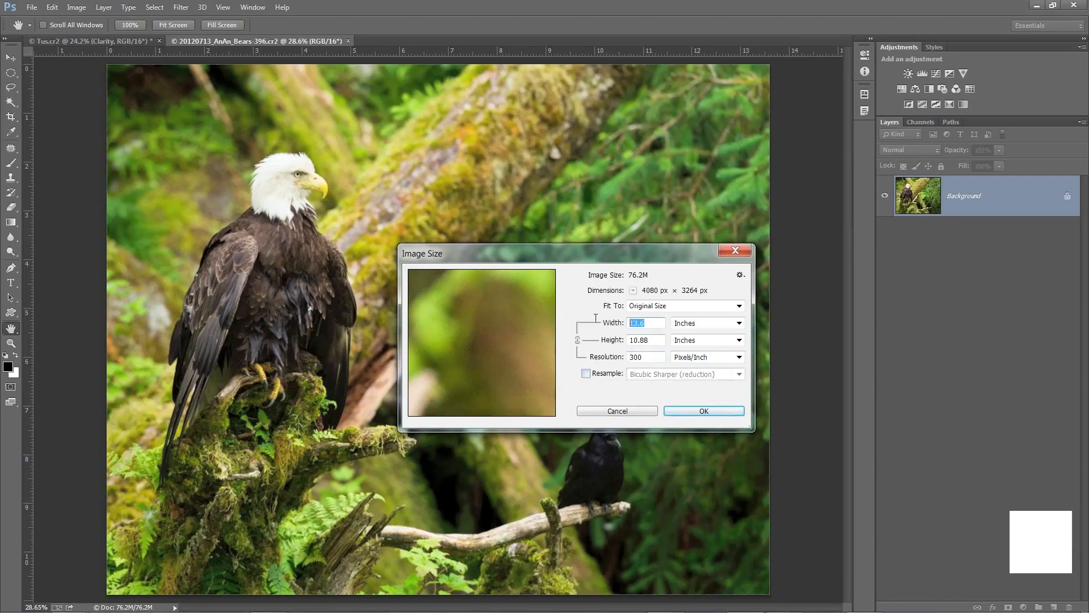
{"action": "type", "text": "20"}
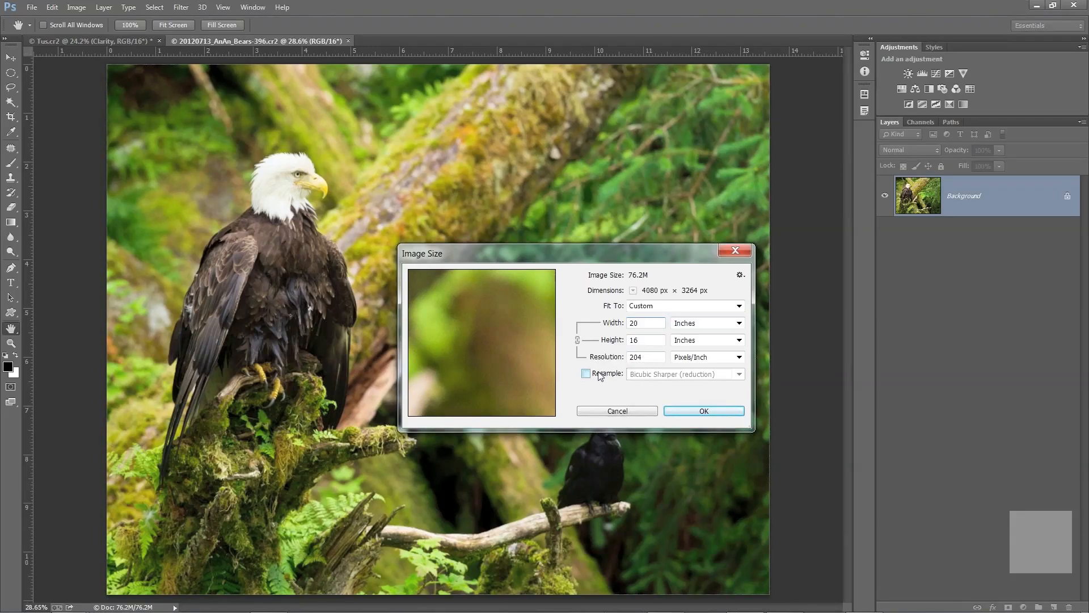
{"action": "left_click_drag", "start_coordinate": [570, 255], "coordinate": [556, 241]}
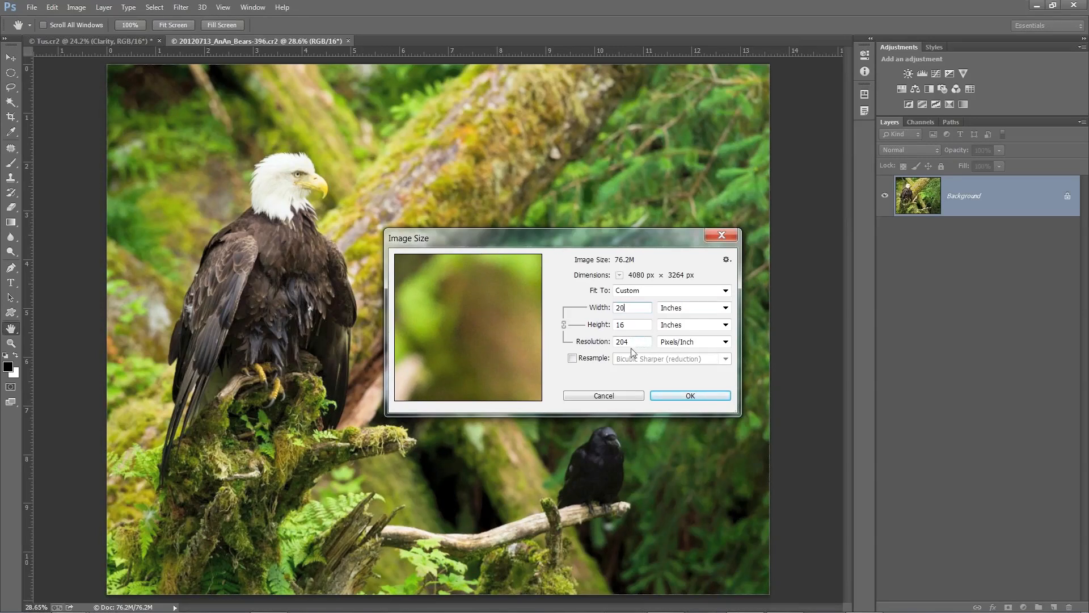
{"action": "left_click", "coordinate": [680, 396]}
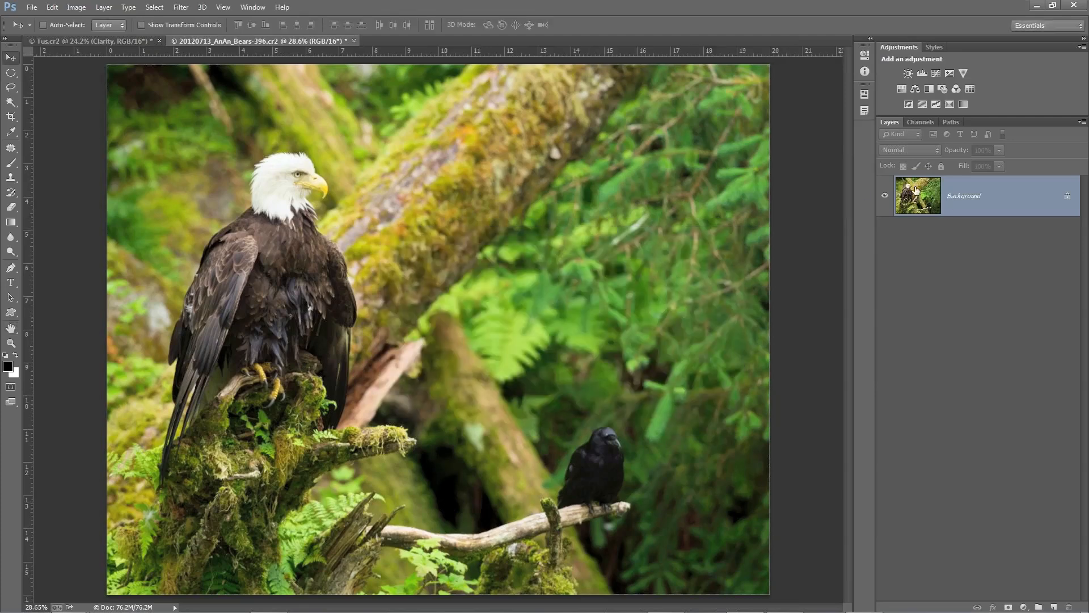
Duplicate the eagle photo's Background layer and name the copy "Detail"
{"action": "key", "text": "ctrl+j"}
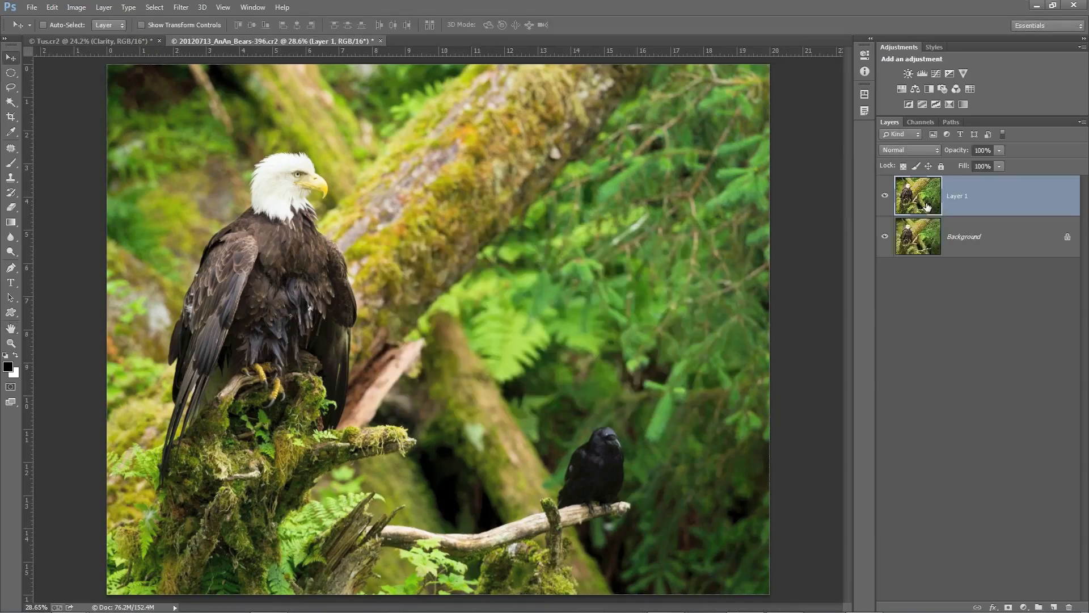
{"action": "double_click", "coordinate": [962, 195]}
{"action": "type", "text": "Detail"}
{"action": "key", "text": "Return"}
Start Topaz Detail 3 on the Detail layer and reset all of its adjustments
{"action": "left_click", "coordinate": [181, 7]}
{"action": "mouse_move", "coordinate": [298, 332]}
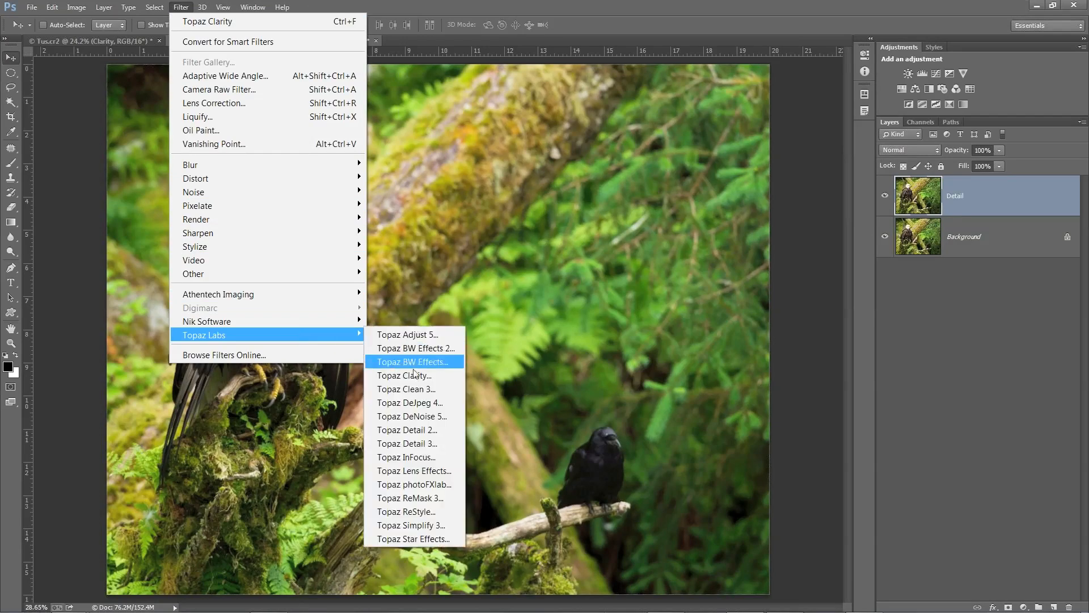
{"action": "left_click", "coordinate": [433, 442]}
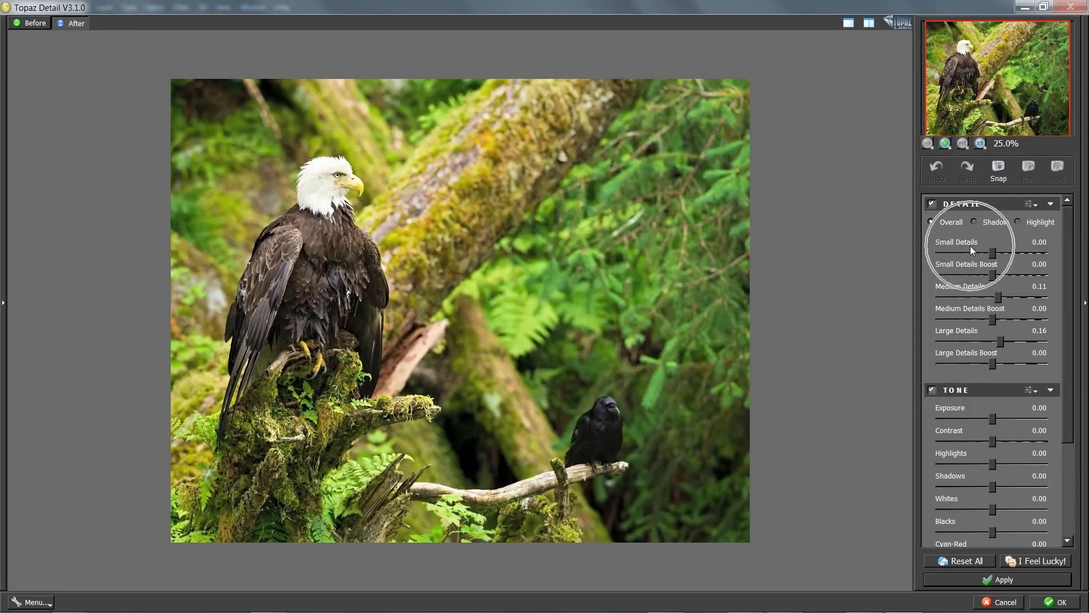
{"action": "left_click", "coordinate": [957, 562]}
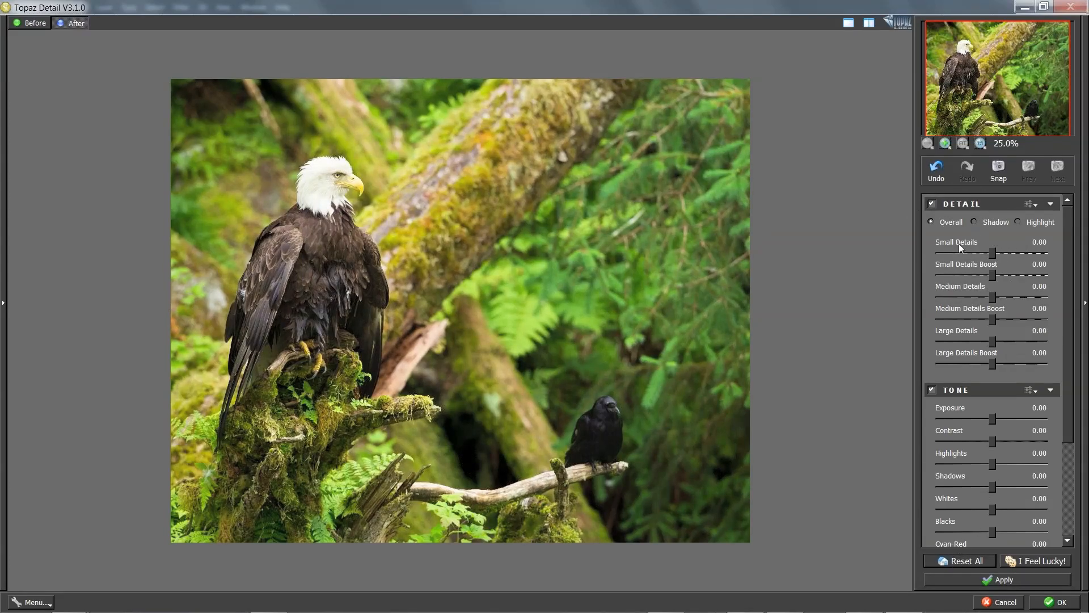
Set the overall Small Details to 0.07 while viewing the eagle at 50%, and apply the filter
{"action": "left_click", "coordinate": [945, 144]}
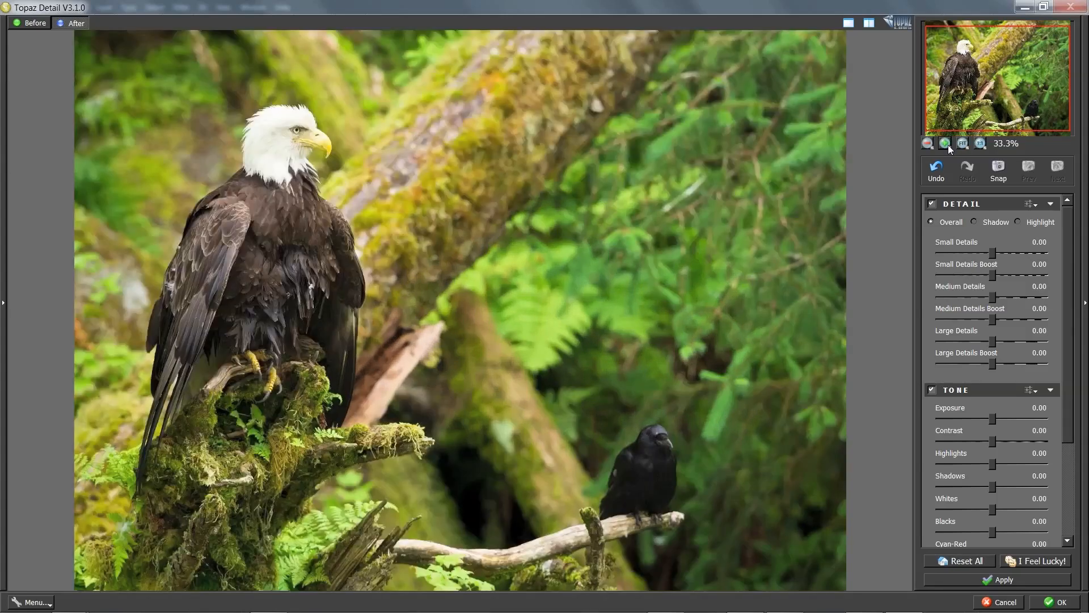
{"action": "left_click", "coordinate": [945, 144]}
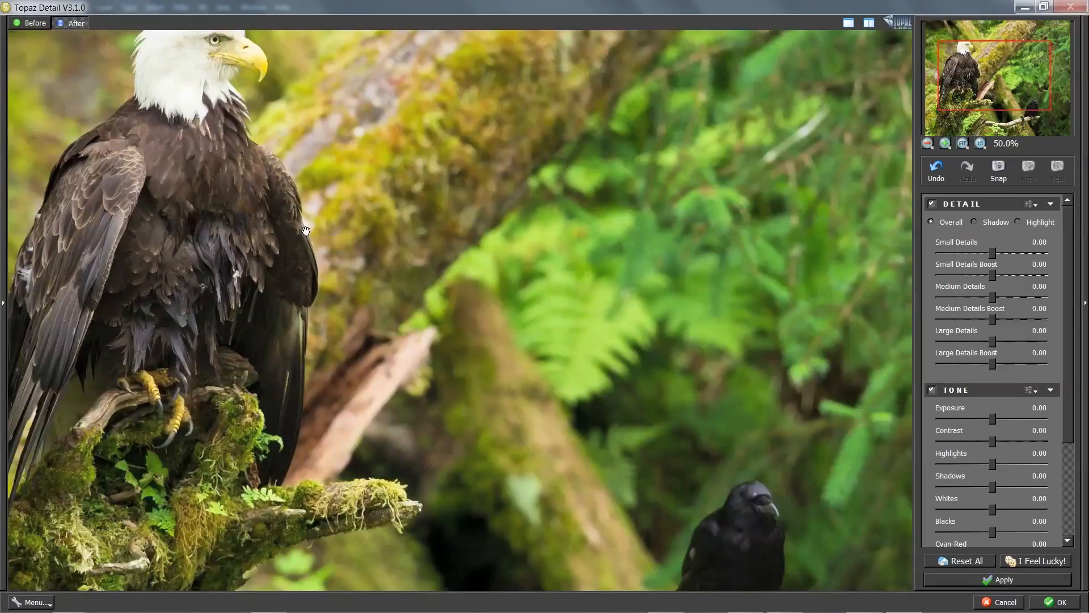
{"action": "left_click_drag", "start_coordinate": [305, 230], "coordinate": [404, 304]}
{"action": "left_click", "coordinate": [992, 254]}
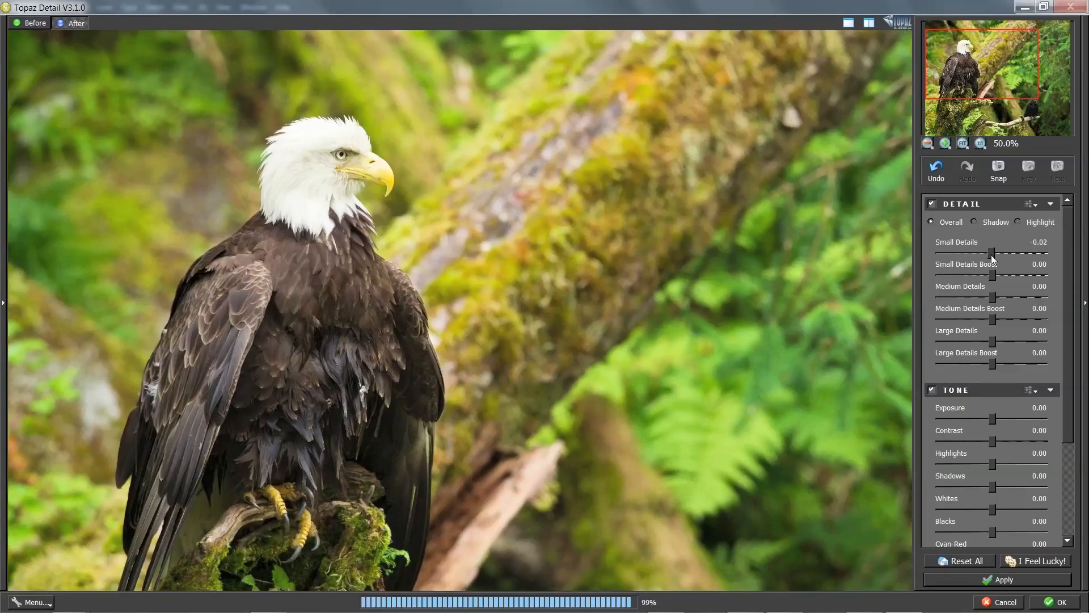
{"action": "left_click_drag", "start_coordinate": [991, 254], "coordinate": [994, 255]}
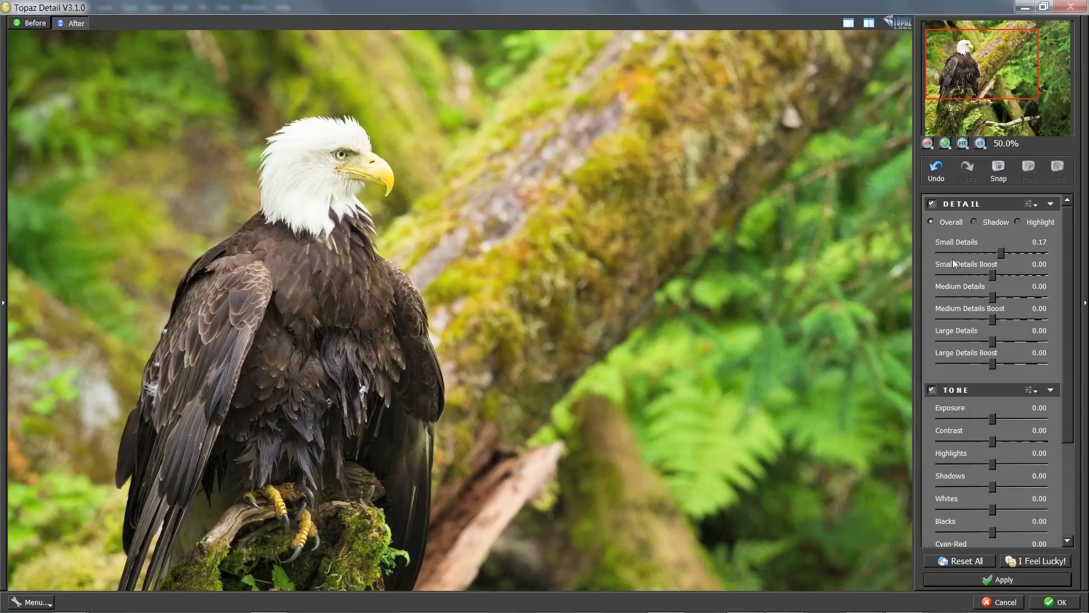
{"action": "left_click_drag", "start_coordinate": [999, 248], "coordinate": [995, 248]}
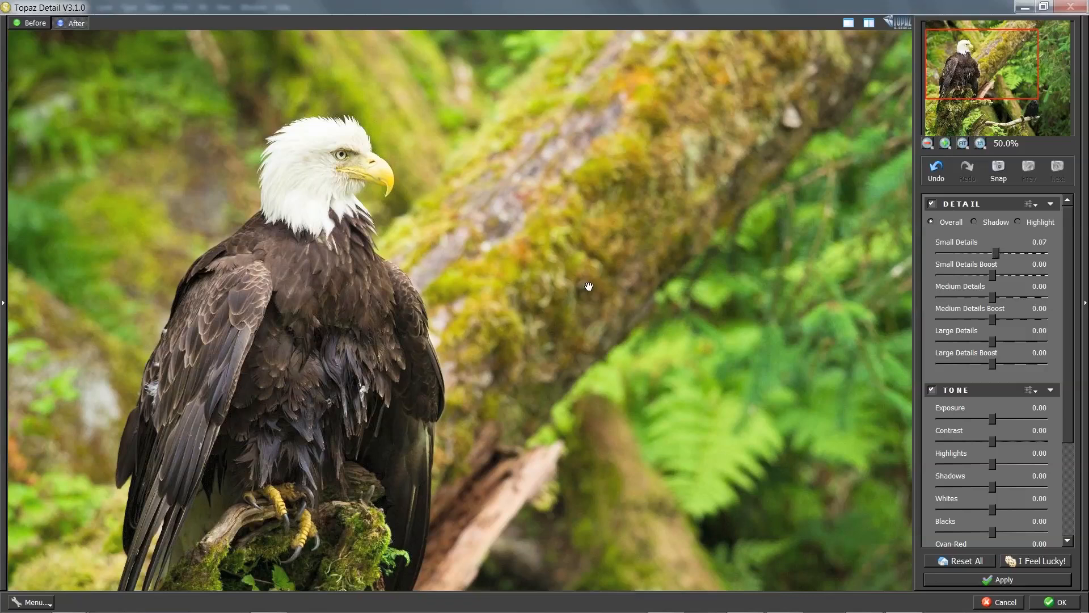
{"action": "left_click", "coordinate": [1055, 600]}
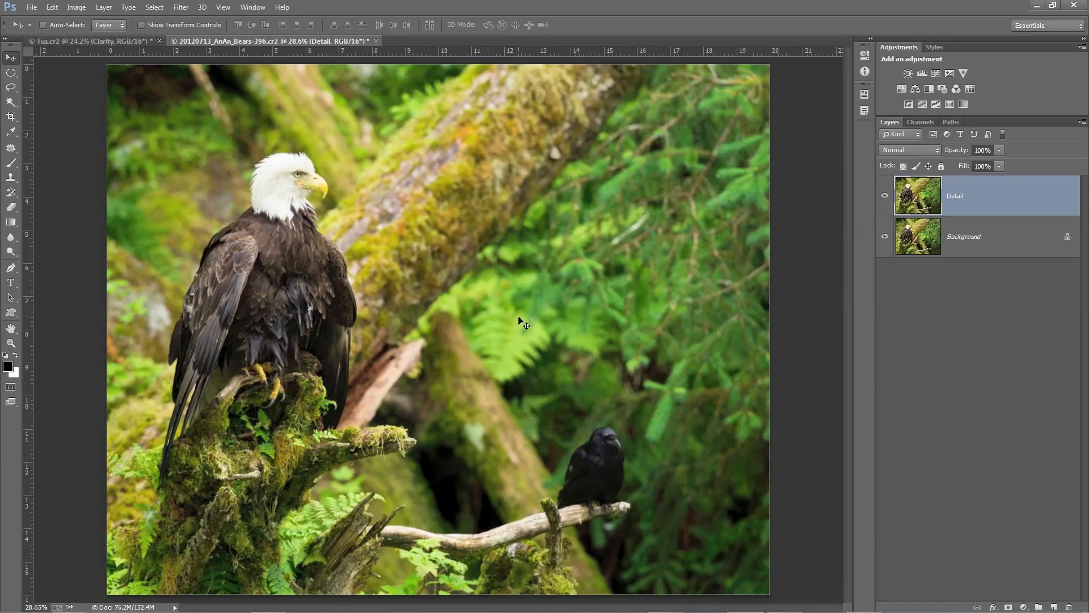
Close the eagle photo without saving its changes and switch to Bridge
{"action": "left_click", "coordinate": [376, 41]}
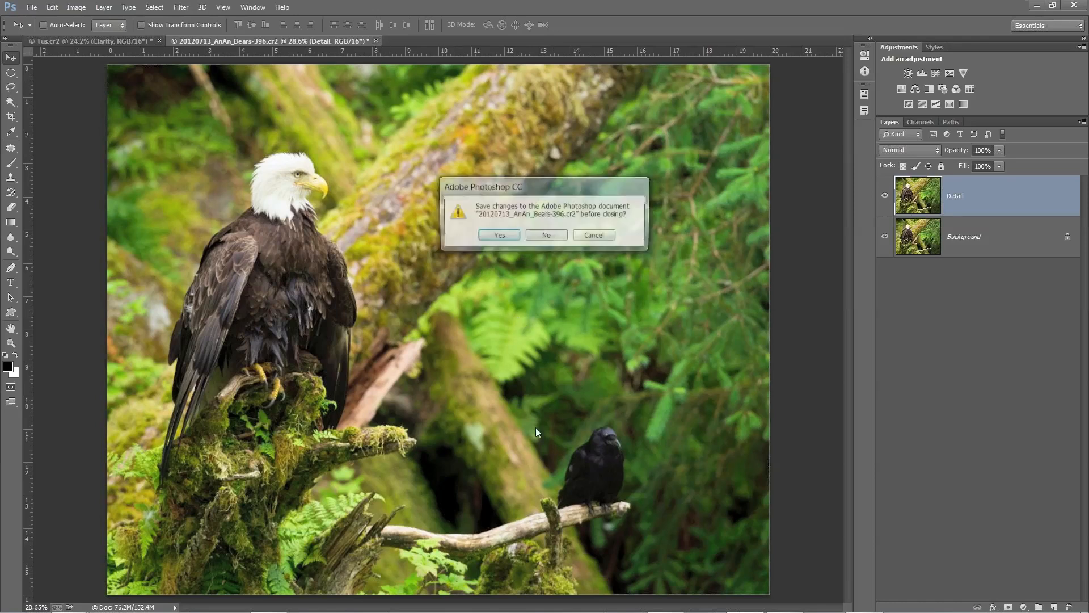
{"action": "left_click", "coordinate": [544, 235]}
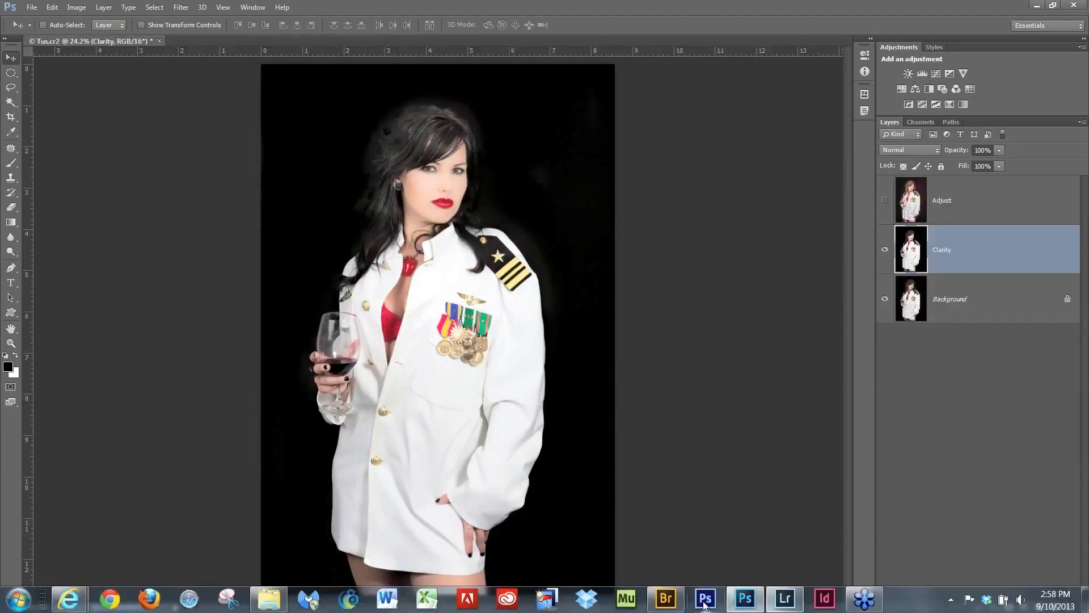
{"action": "left_click", "coordinate": [667, 602]}
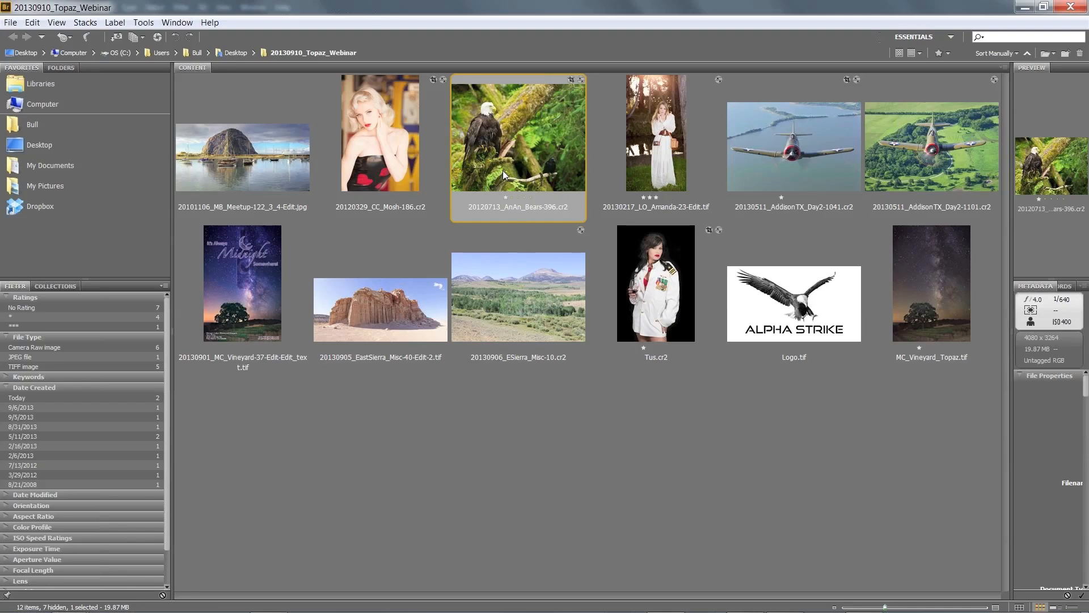
{"action": "mouse_move", "coordinate": [834, 598]}
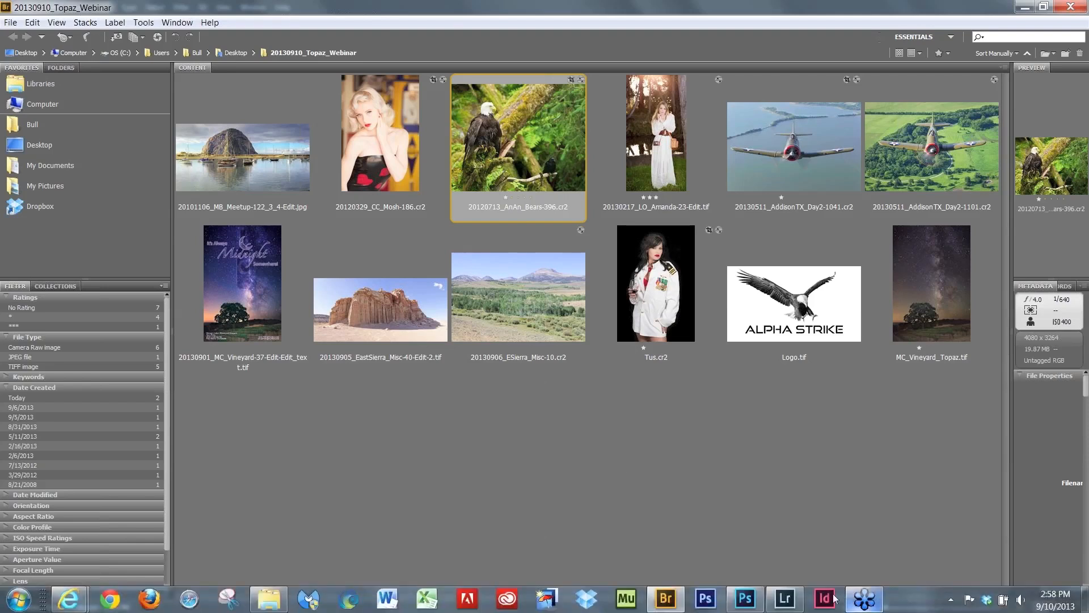